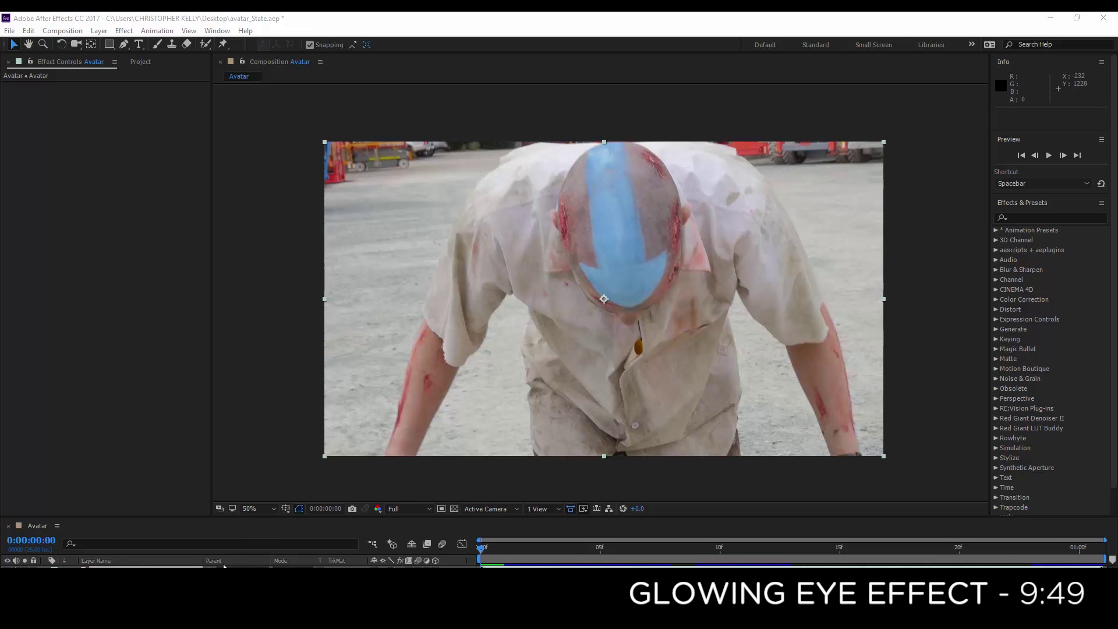
- Play through the Avatar clip and return to its first frame
left_click(187, 592)
left_click(153, 571)
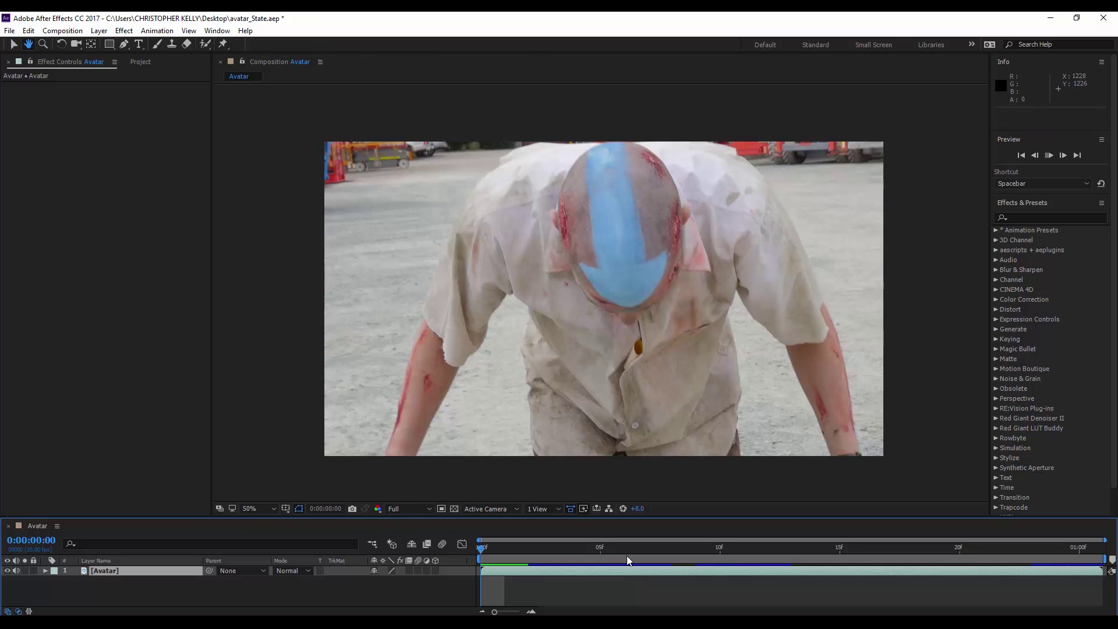
key("space")
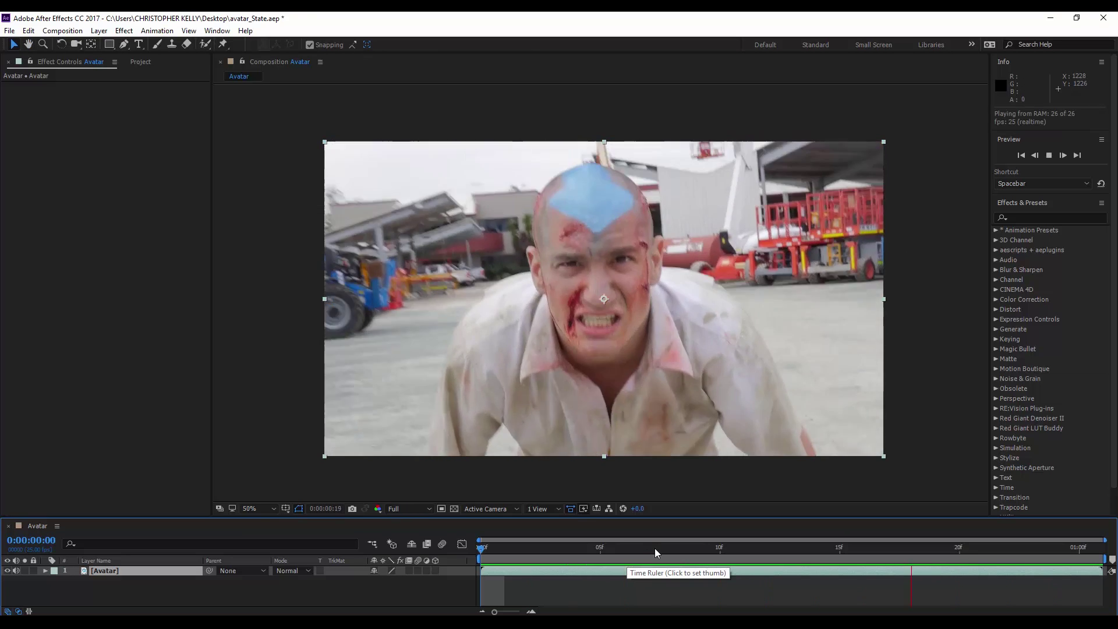
left_click_drag(654, 547, 525, 538)
key("Home")
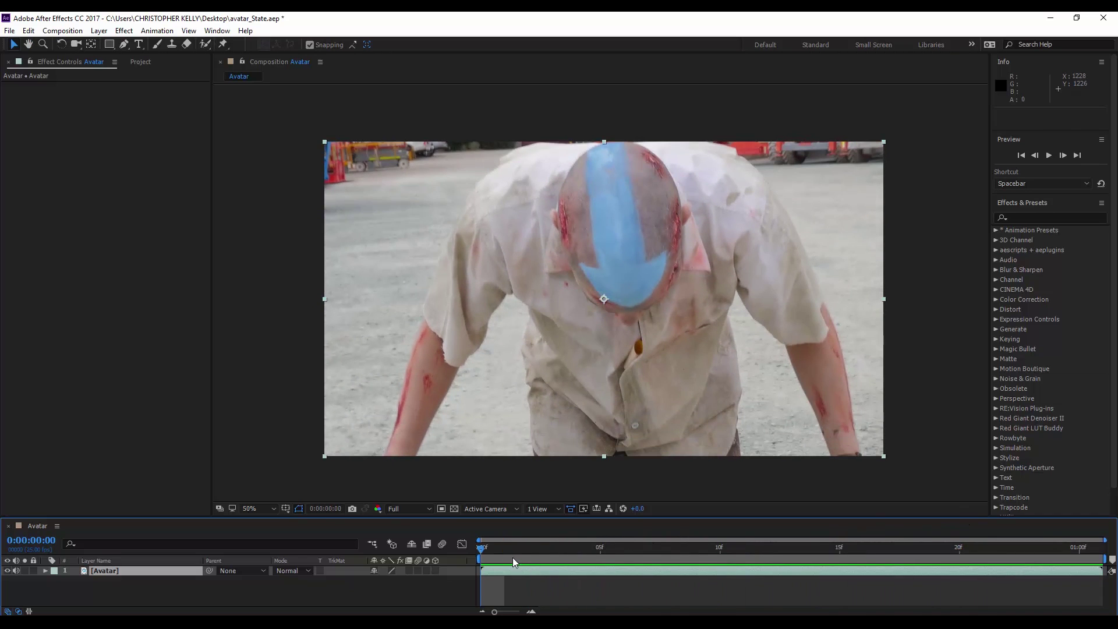
left_click_drag(490, 550, 441, 517)
- Apply the Hue/Saturation effect to the Avatar layer and set Master Saturation to 80
left_click(1030, 216)
type("hue")
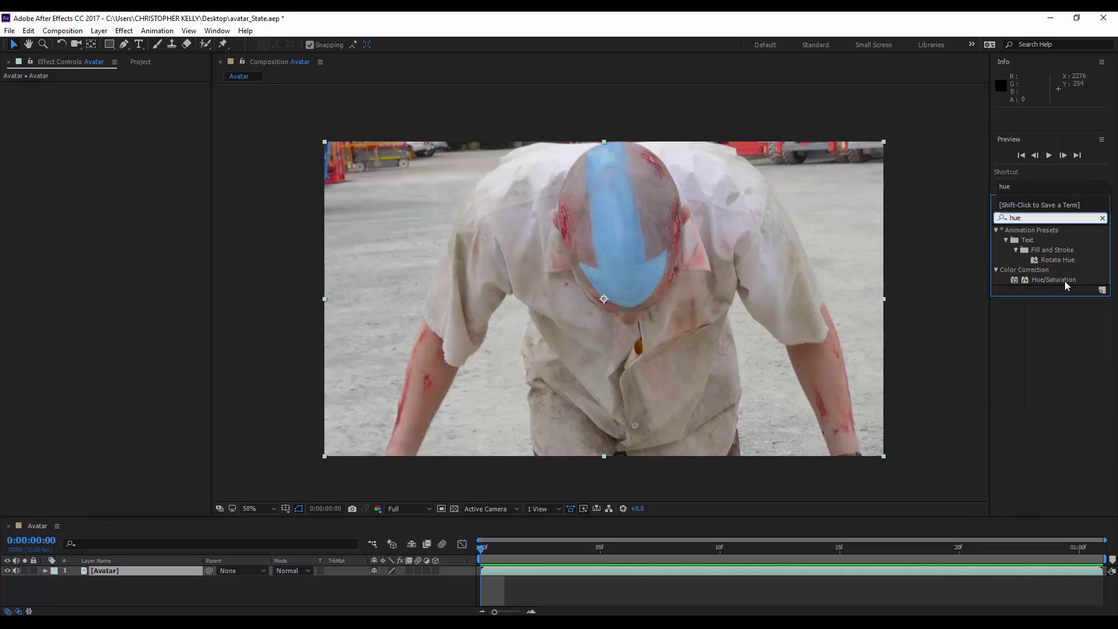
left_click_drag(1065, 280, 155, 573)
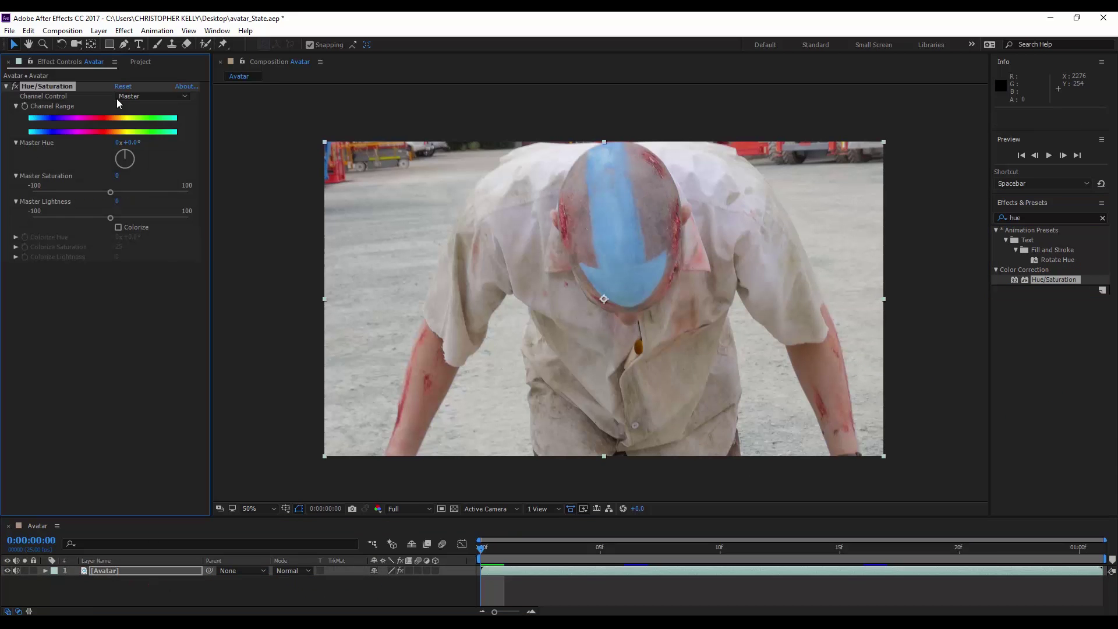
left_click_drag(117, 194, 177, 194)
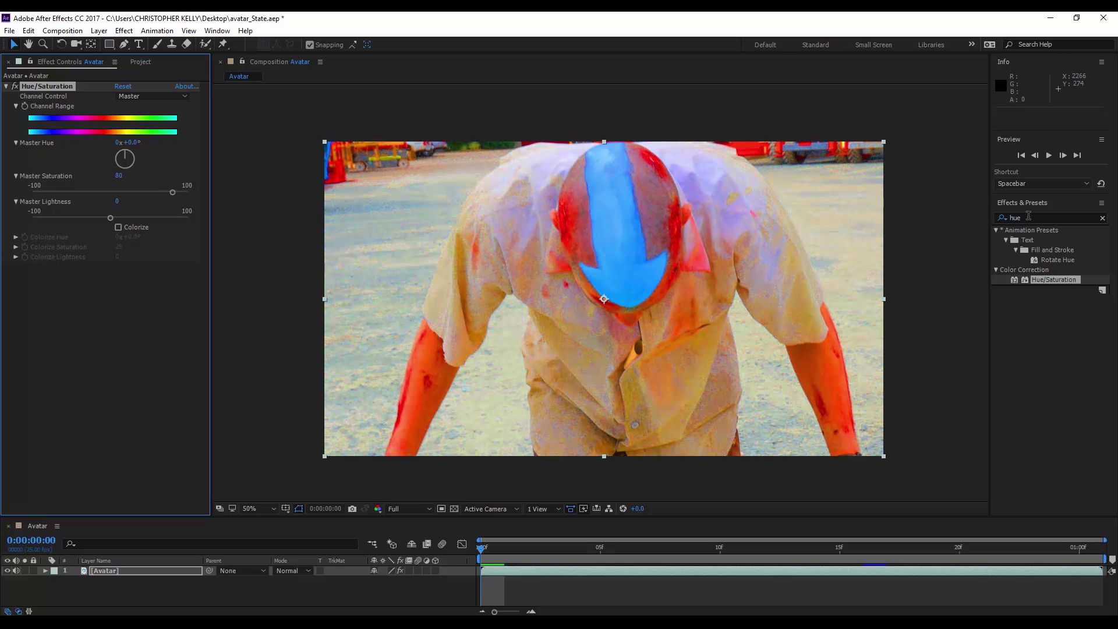
- Apply Leave Color below Hue/Saturation, keeping the head arrow's blue, with Amount to Decolor 100% and Tolerance 33%
left_click(1006, 217)
double_click(1007, 216)
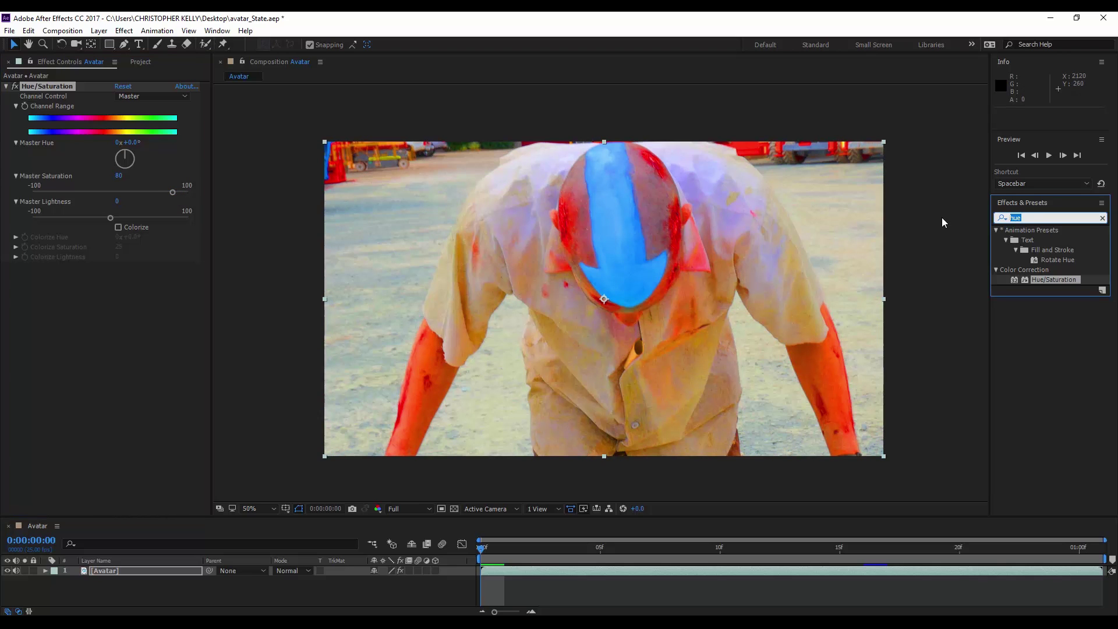
type("leave")
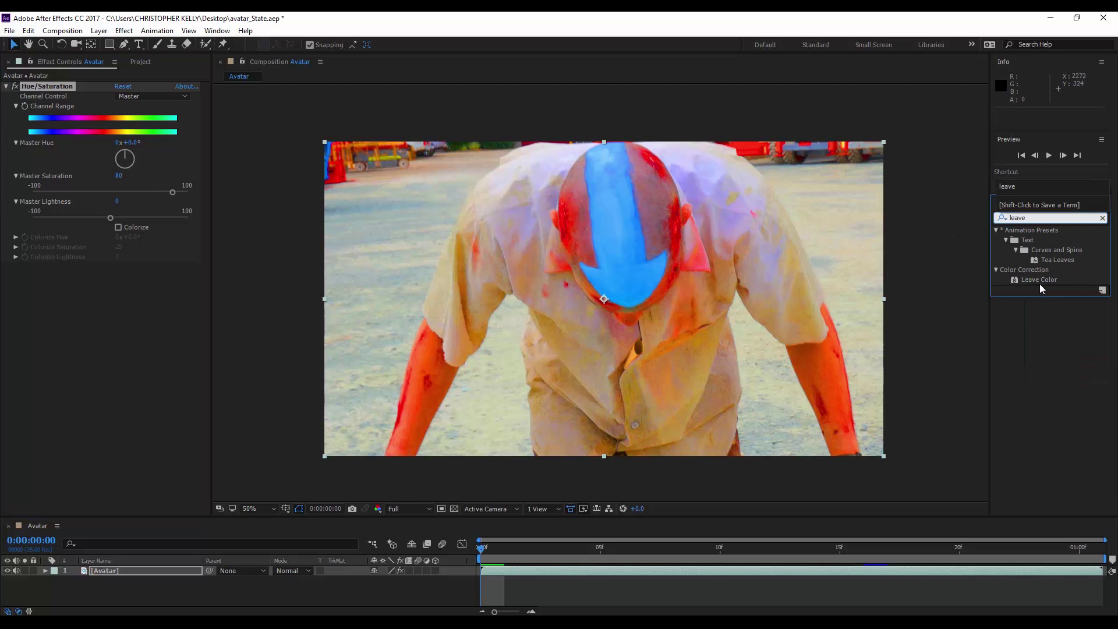
left_click_drag(1039, 283, 135, 302)
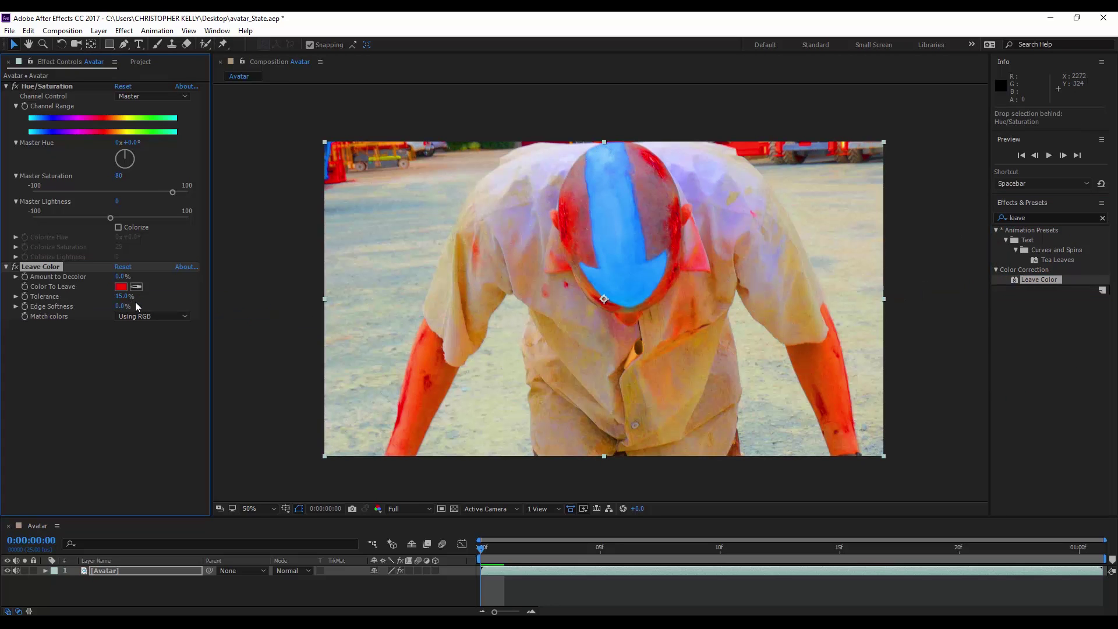
left_click(656, 267)
left_click_drag(118, 278, 131, 277)
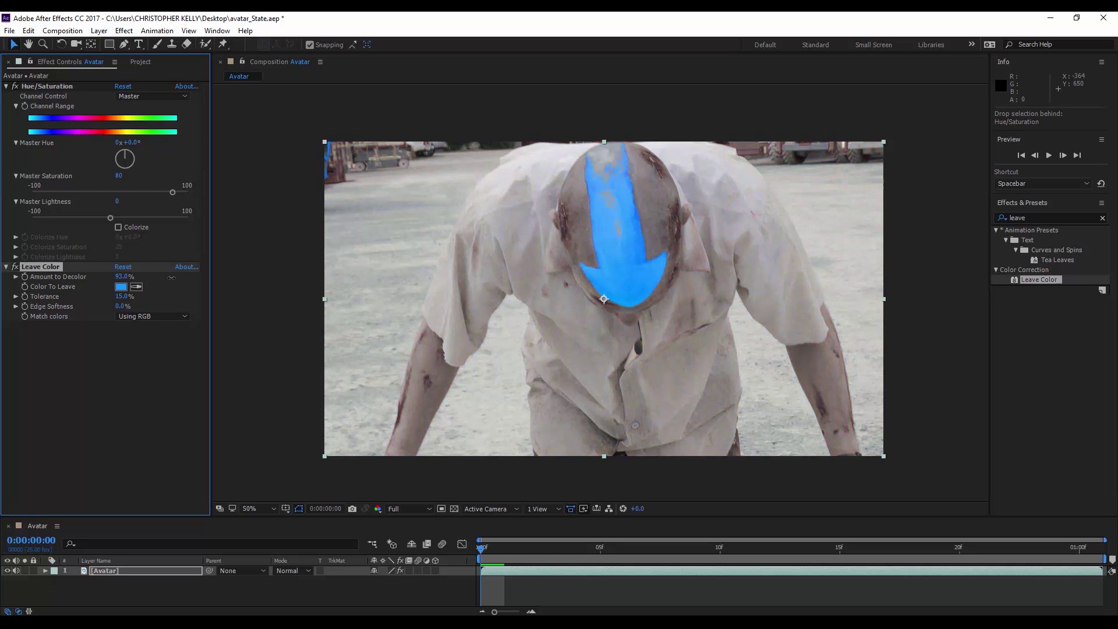
left_click_drag(174, 277, 176, 277)
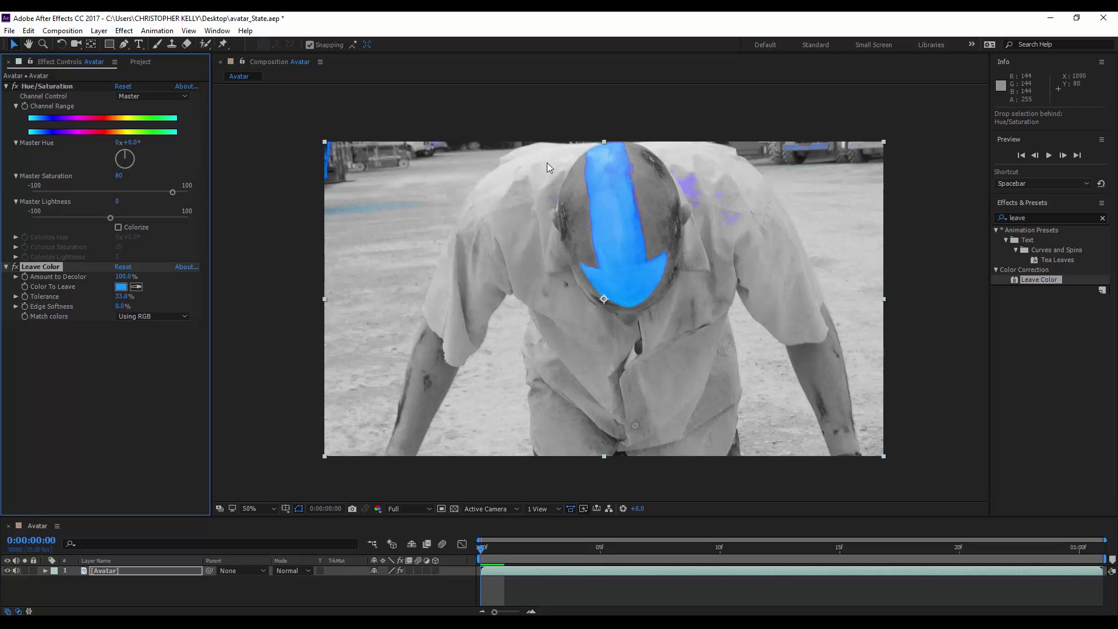
- Apply the Extract effect below Leave Color, with Channel set to Blue and Black Point to 237
left_click(1072, 216)
left_click_drag(1072, 216, 907, 215)
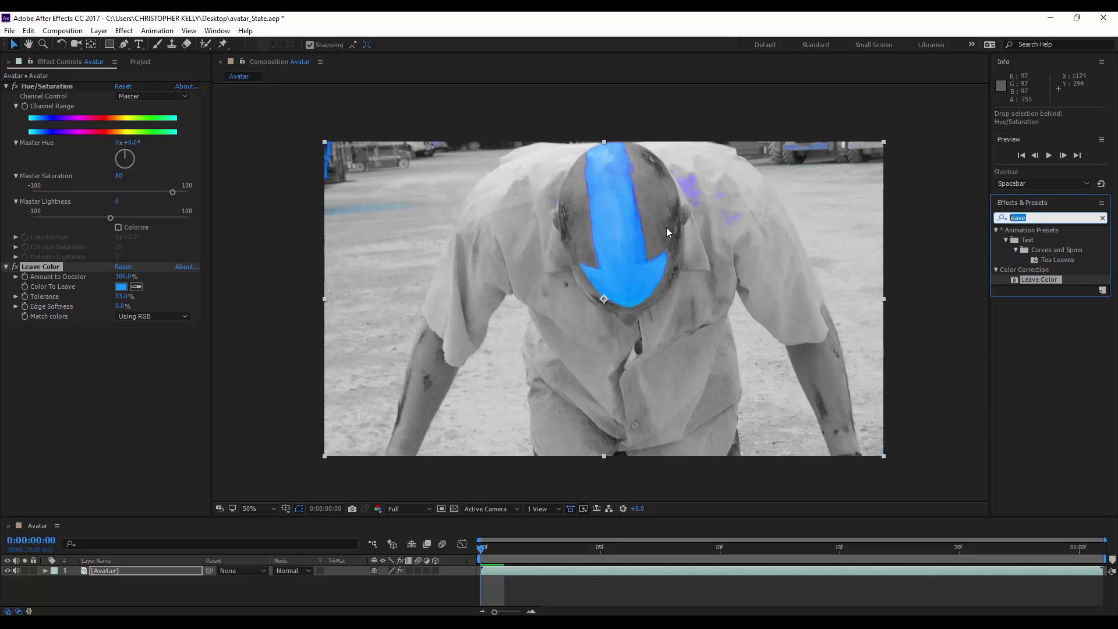
type("extrac")
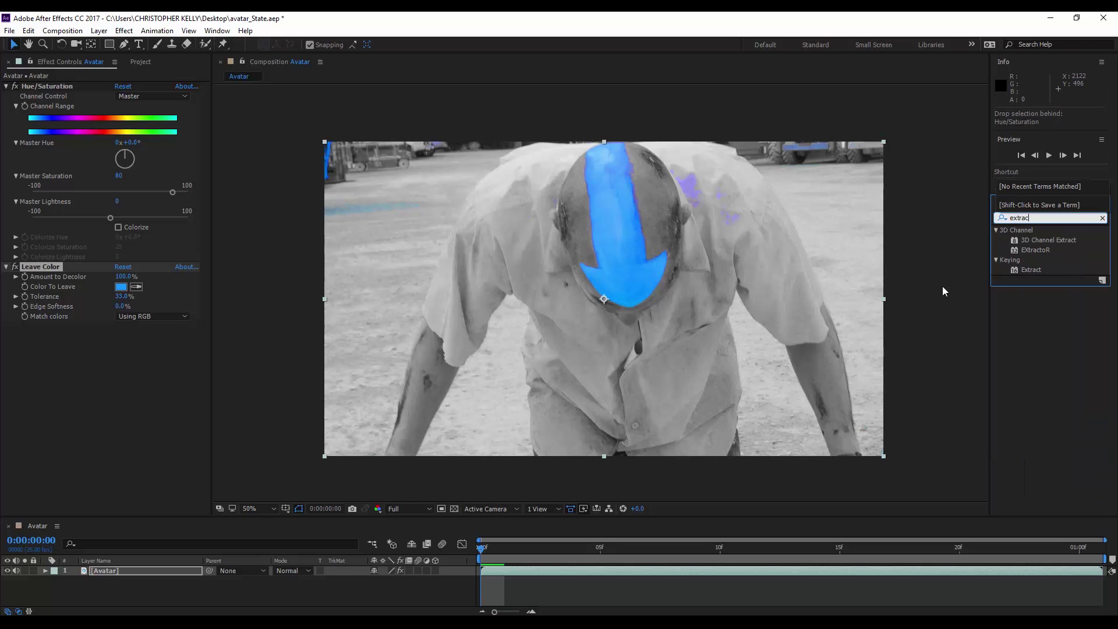
left_click_drag(1031, 269, 218, 382)
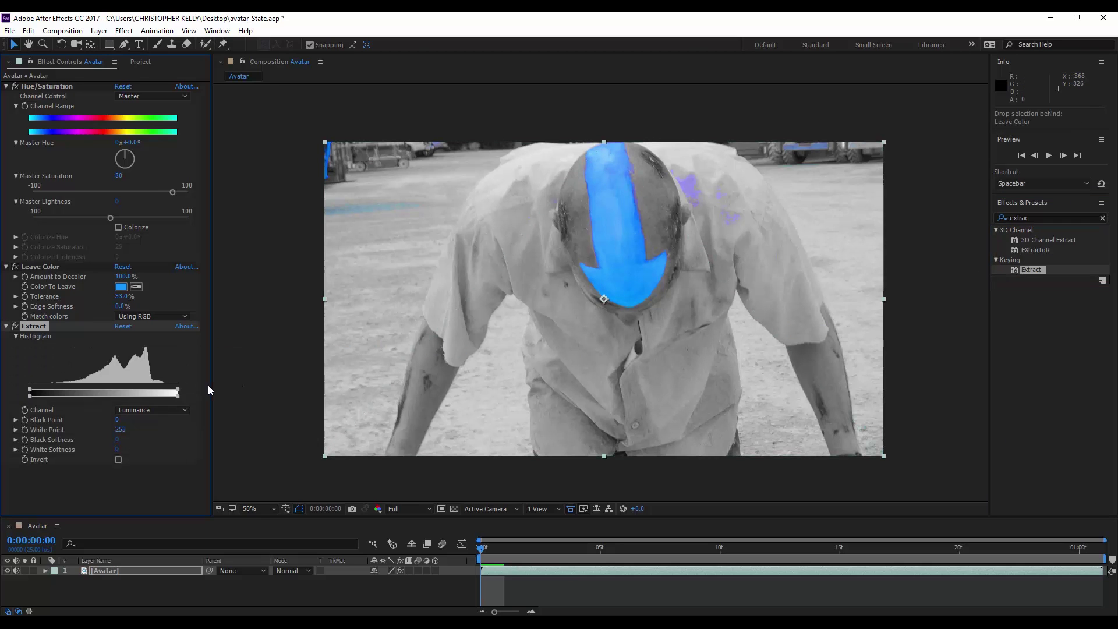
left_click(162, 410)
left_click(173, 461)
left_click_drag(118, 420, 224, 388)
- Keyframe Extract's Black Point at 255 at 0:00:01:00 and move that keyframe to 0:00:00:17
left_click_drag(842, 550, 1080, 550)
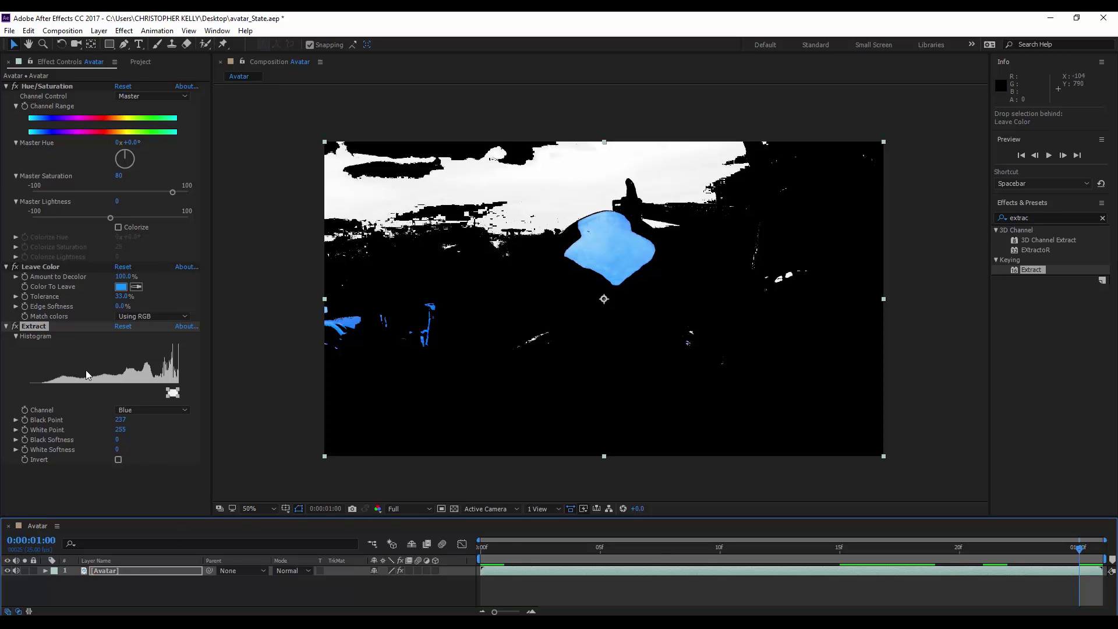
left_click(25, 424)
left_click_drag(120, 419, 129, 415)
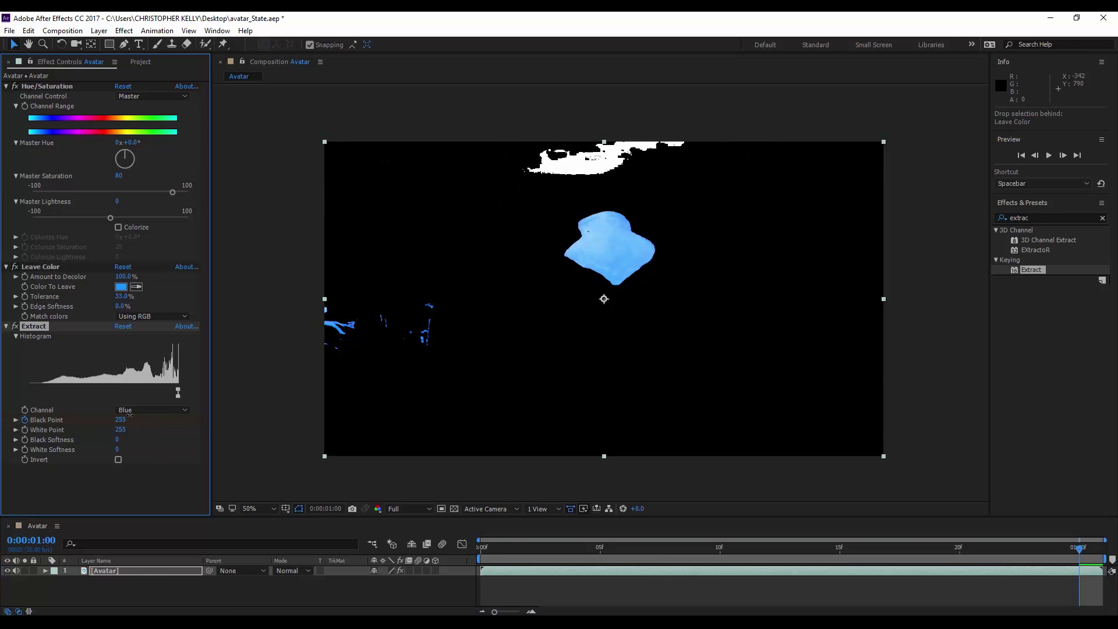
left_click_drag(1012, 554, 896, 558)
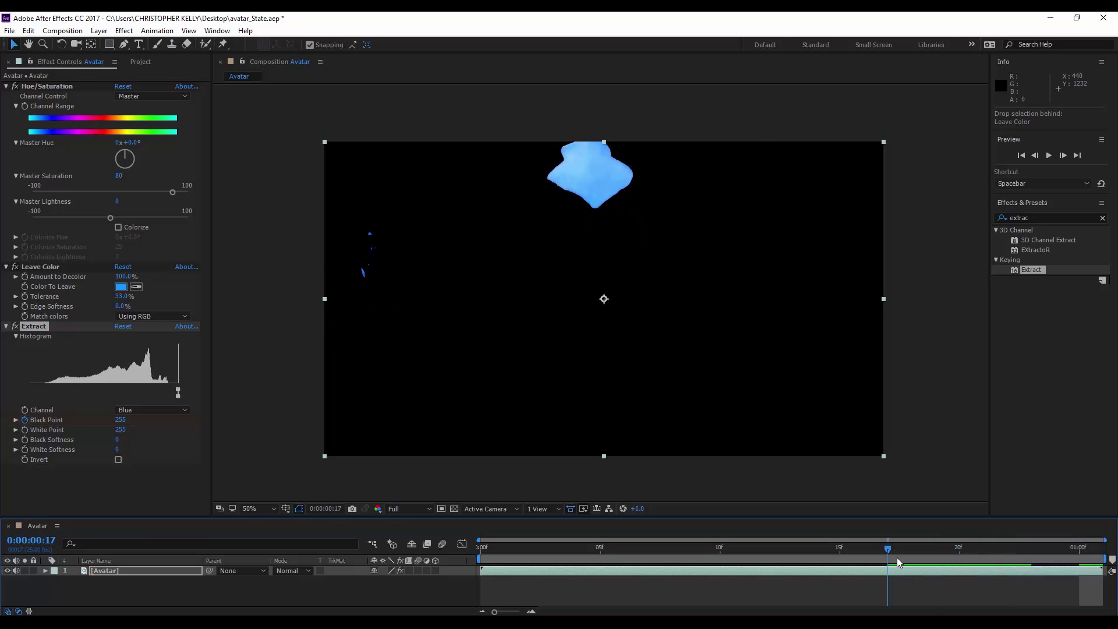
key("u")
left_click_drag(1079, 590, 885, 603)
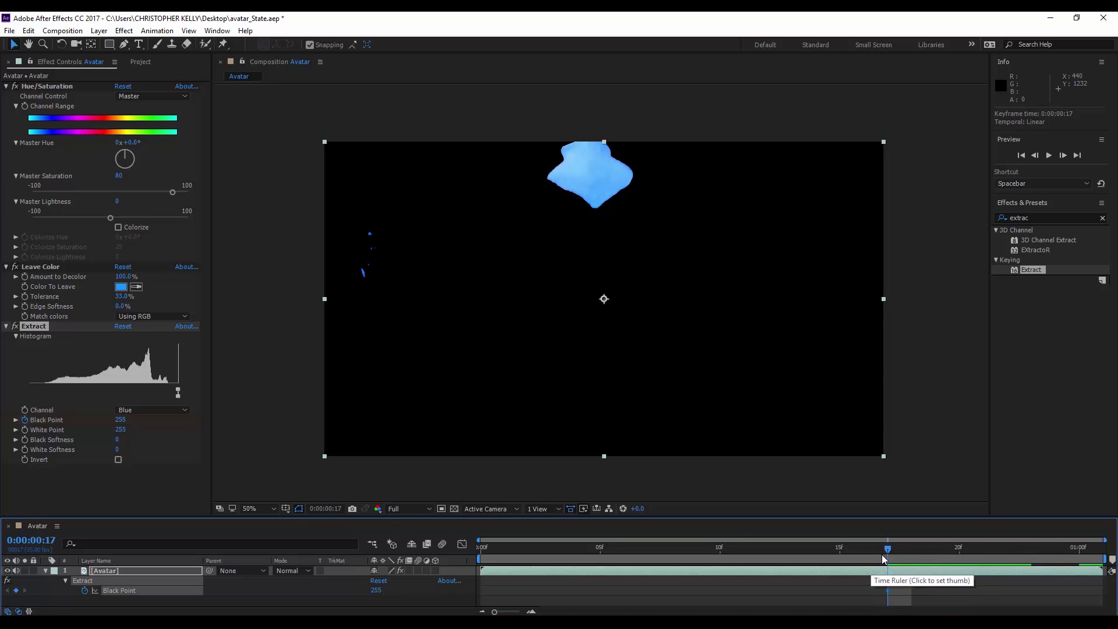
- Keyframe Extract's Black Point at 238 at 0:00:00:08 and play back the keyed clip
left_click_drag(881, 555, 672, 554)
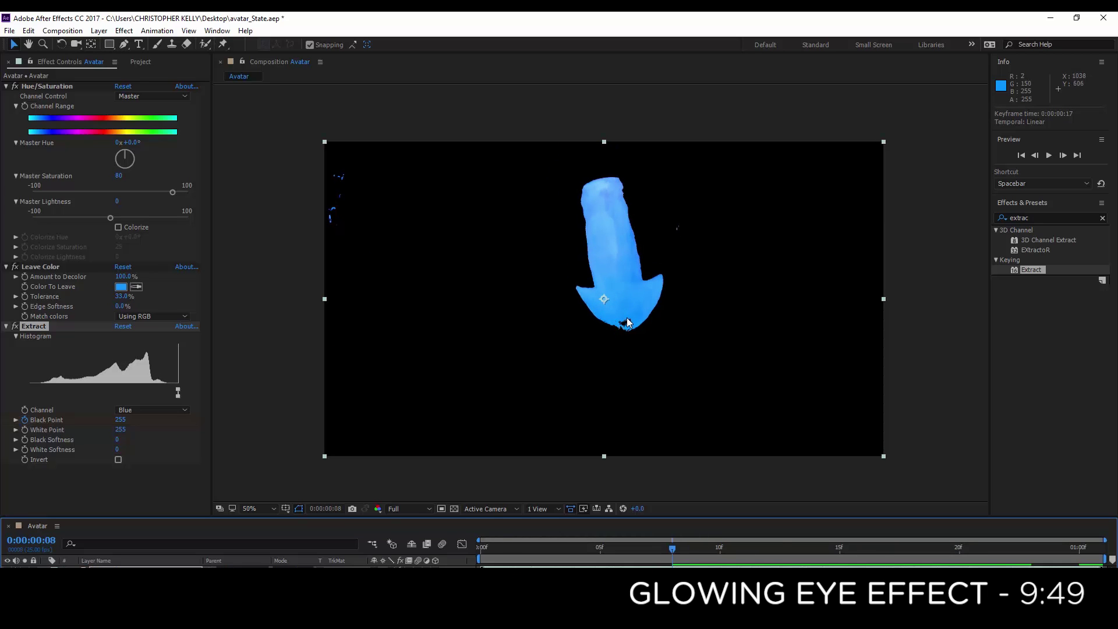
left_click(119, 419)
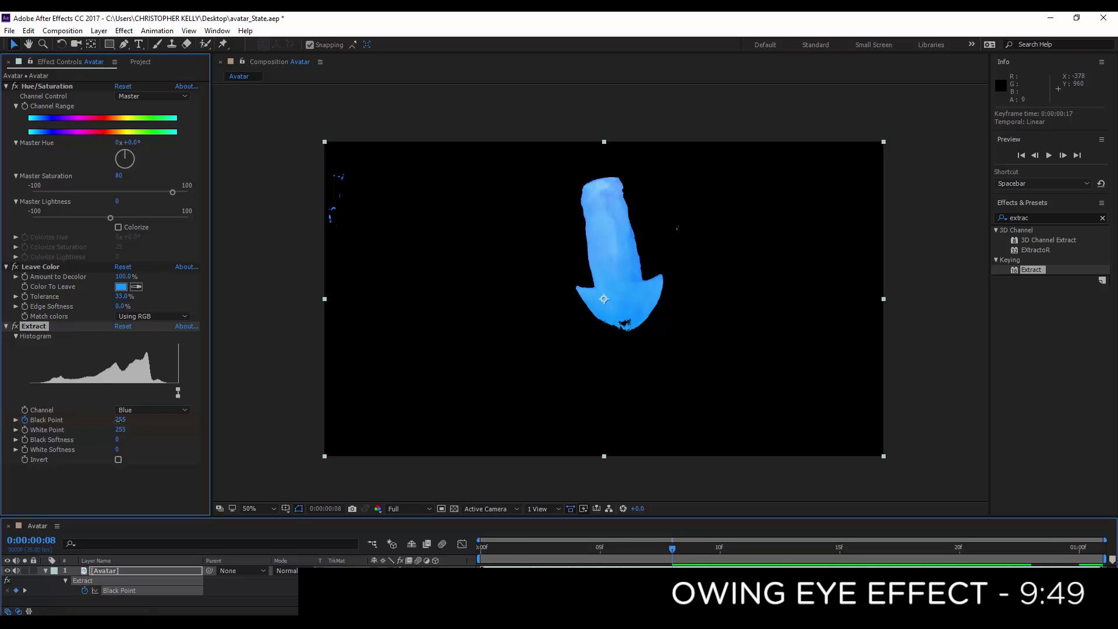
left_click_drag(118, 418, 113, 422)
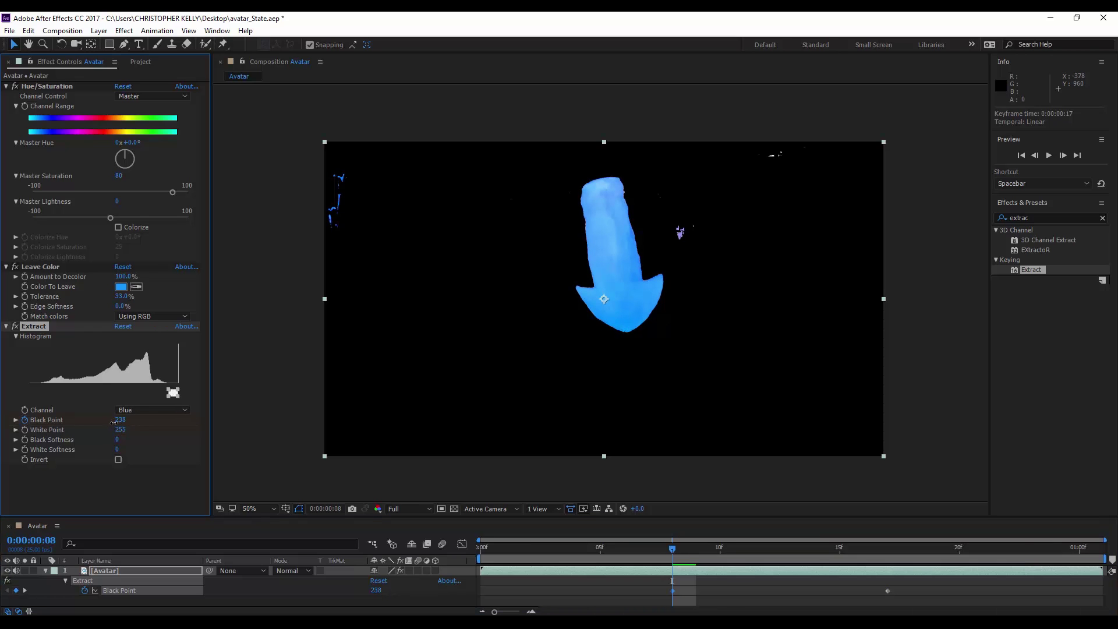
left_click_drag(611, 550, 395, 543)
key("space")
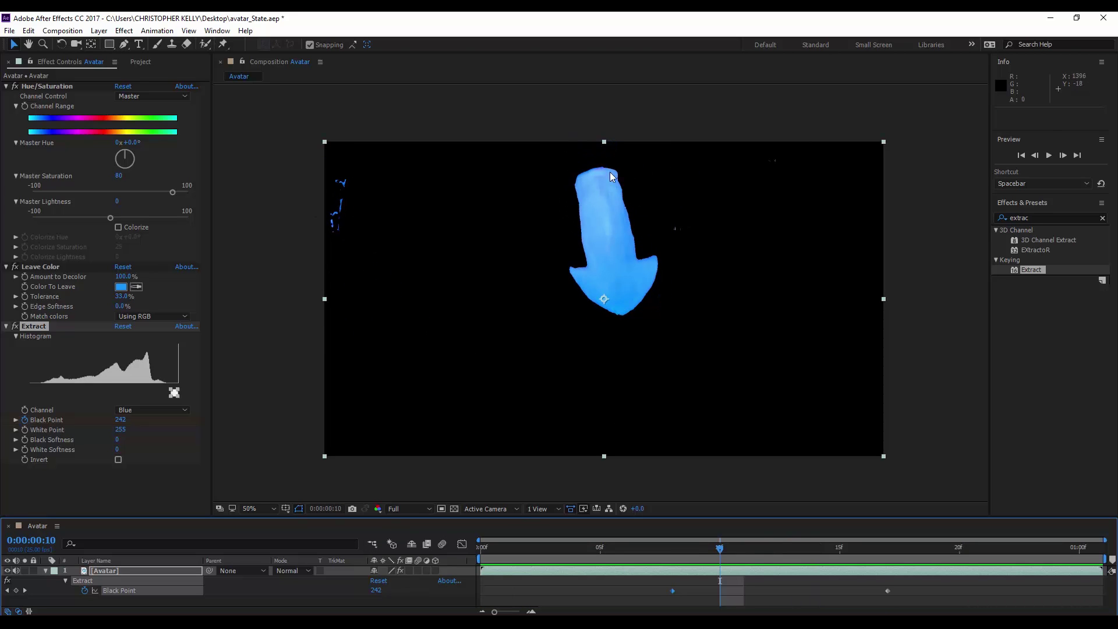
key("space")
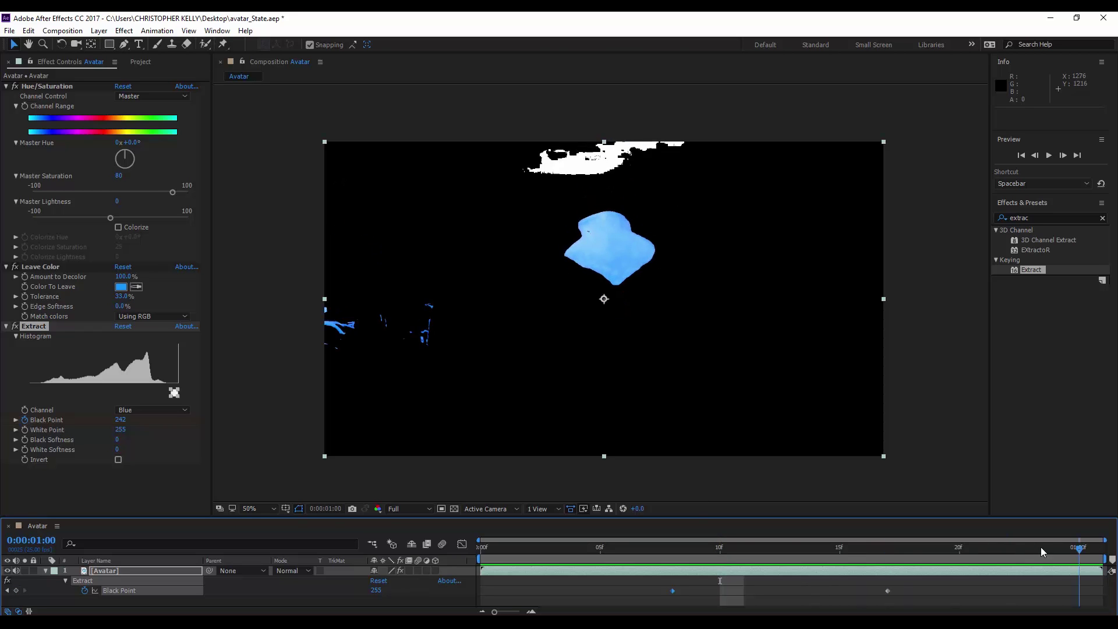
- At 0:00:01:00, draw a closed six-point Pen mask loosely around the blue arrow on the Avatar layer and enable Mask Path keyframing
left_click(46, 570)
left_click(161, 570)
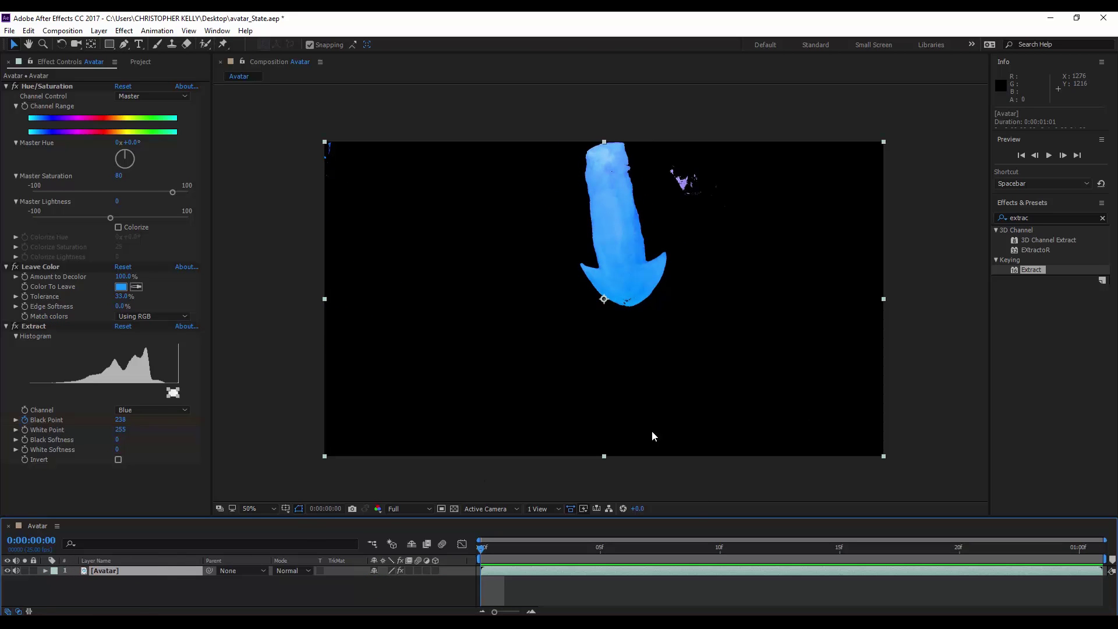
key("g")
key("End")
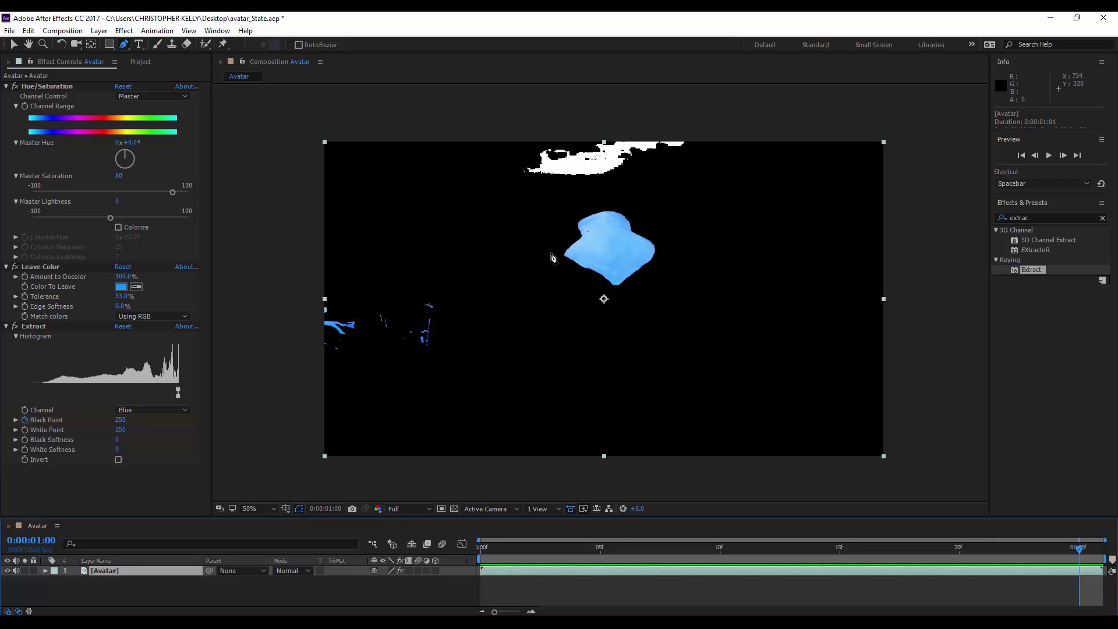
left_click(535, 259)
left_click_drag(577, 210, 658, 213)
left_click_drag(691, 279, 684, 296)
left_click(621, 361)
left_click(564, 334)
left_click(535, 259)
key("m")
left_click(84, 590)
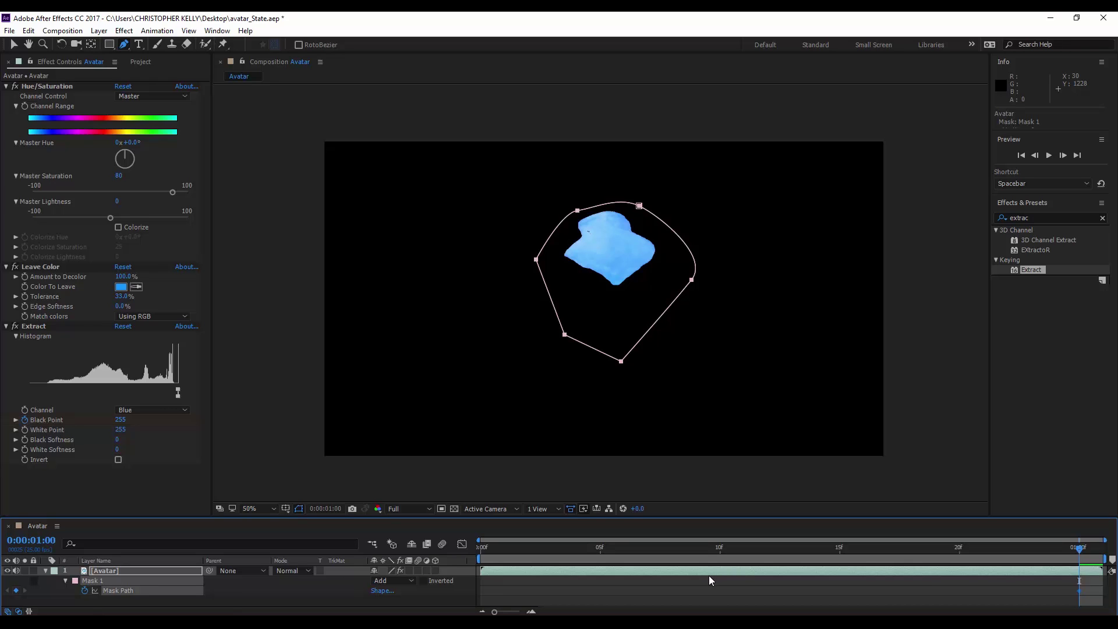
- Working backward from 0:00:01:00 to 0:00:00:13, keyframe the mask path about every two frames so it follows the blue arrow
key("Page_Up")
left_click_drag(639, 206, 613, 134)
key("Page_Up")
key("Page_Up")
key("Page_Up")
key("Page_Up")
key("Page_Up")
key("Page_Up")
key("Page_Up")
key("Page_Up")
left_click_drag(603, 291, 629, 361)
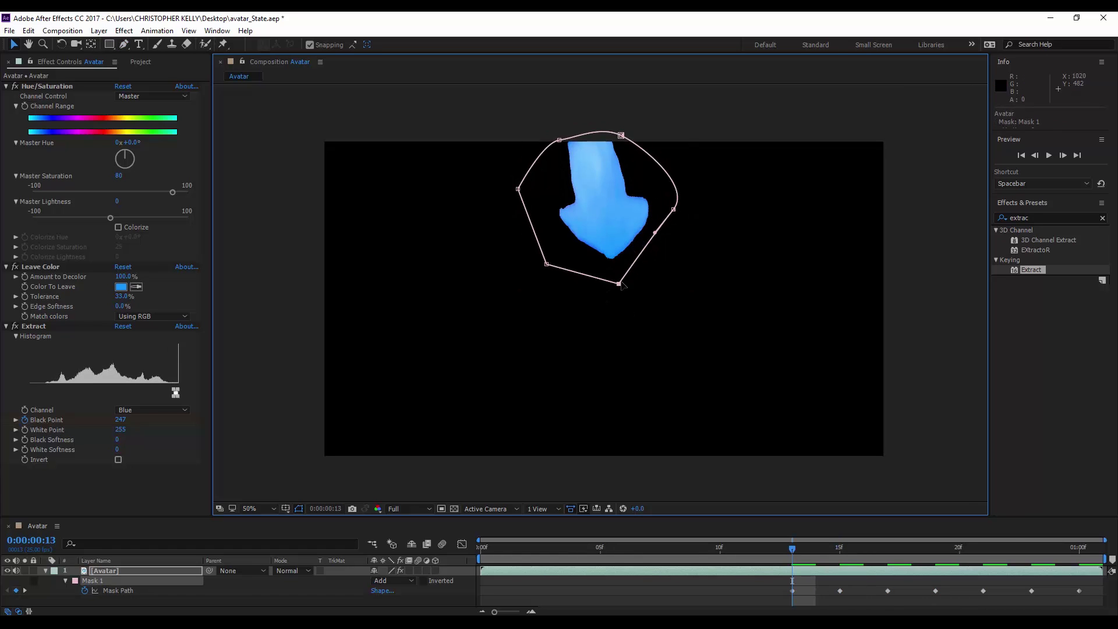
- Continue keyframing the mask path around the arrow back to 0:00:00:00 and play back the masked result
key("Page_Up")
key("Page_Up")
key("Page_Up")
key("Page_Up")
key("Page_Up")
left_click(179, 606)
key("Page_Up")
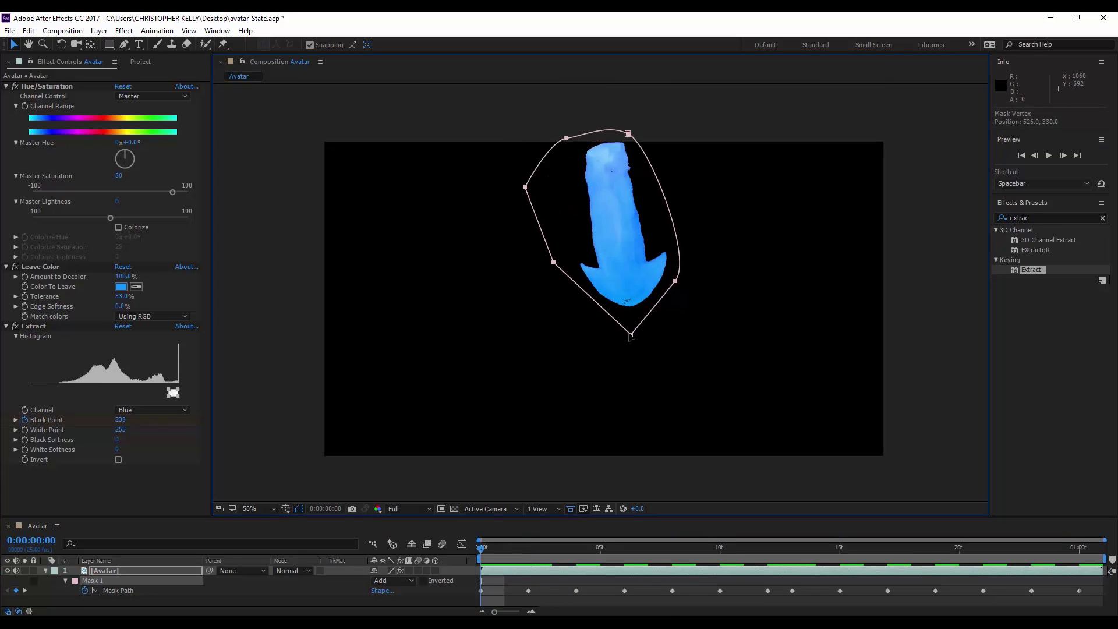
left_click_drag(629, 334, 628, 333)
left_click(366, 597)
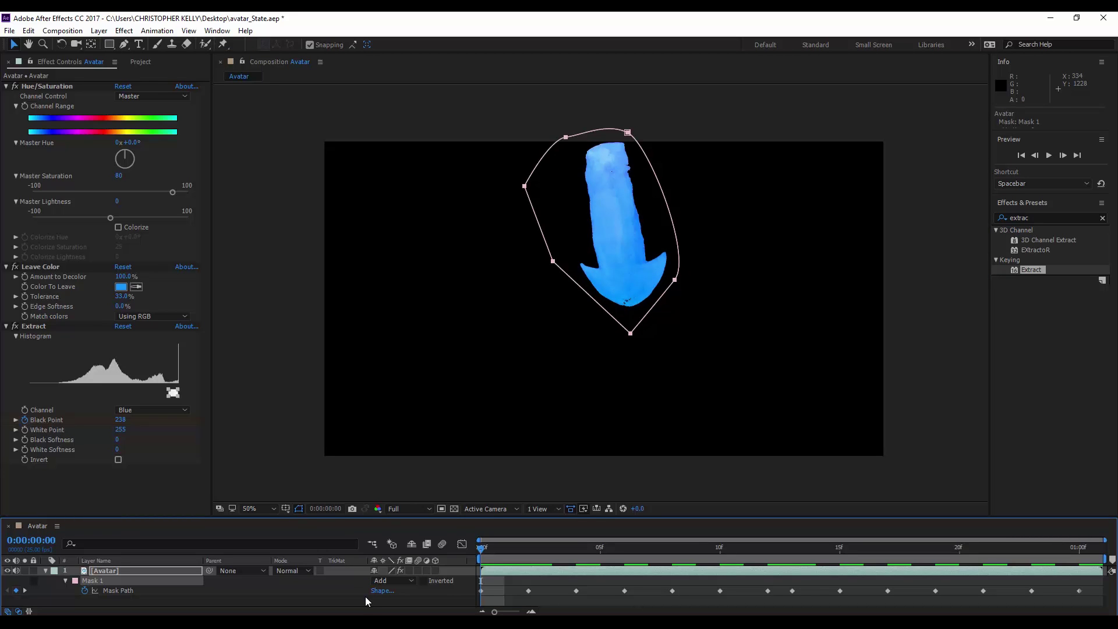
left_click(365, 596)
key("space")
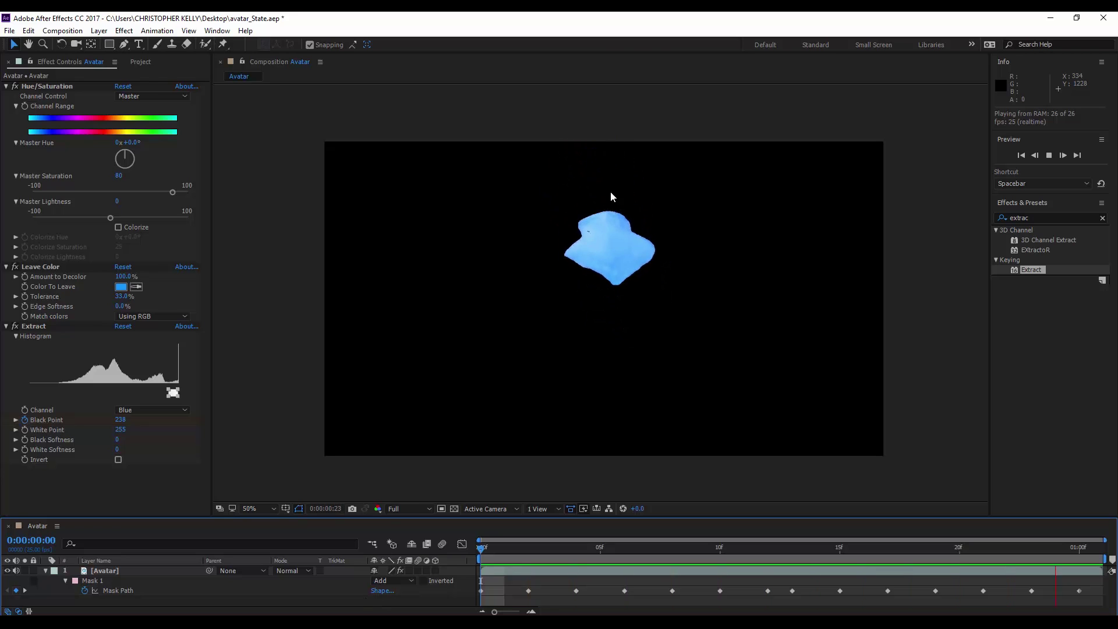
key("space")
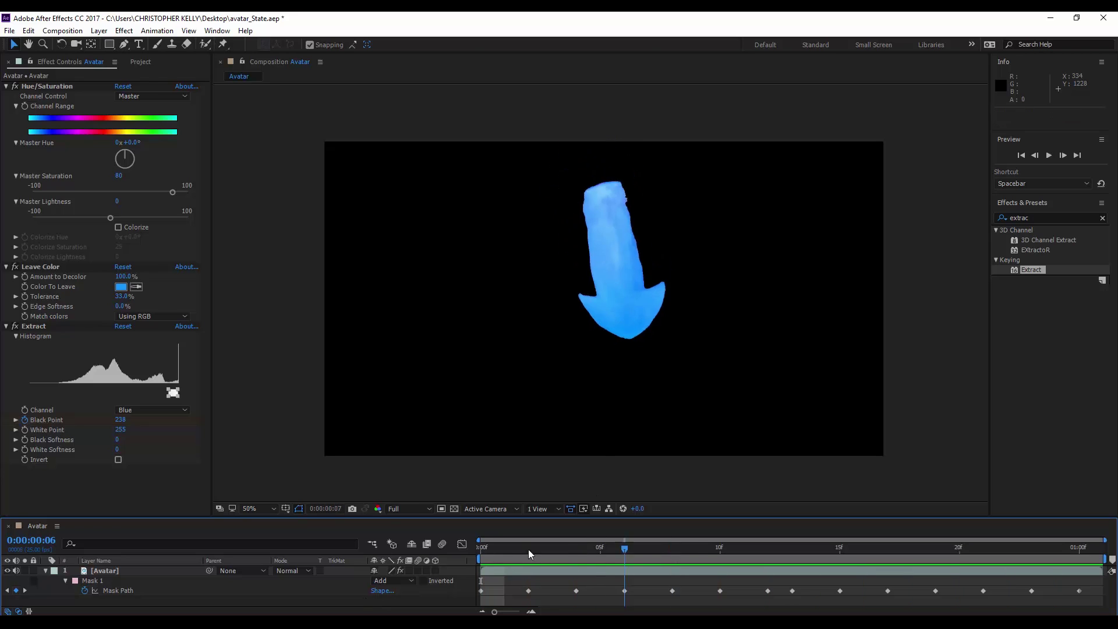
- Duplicate the Avatar layer and delete all effects from the lower copy
left_click(46, 572)
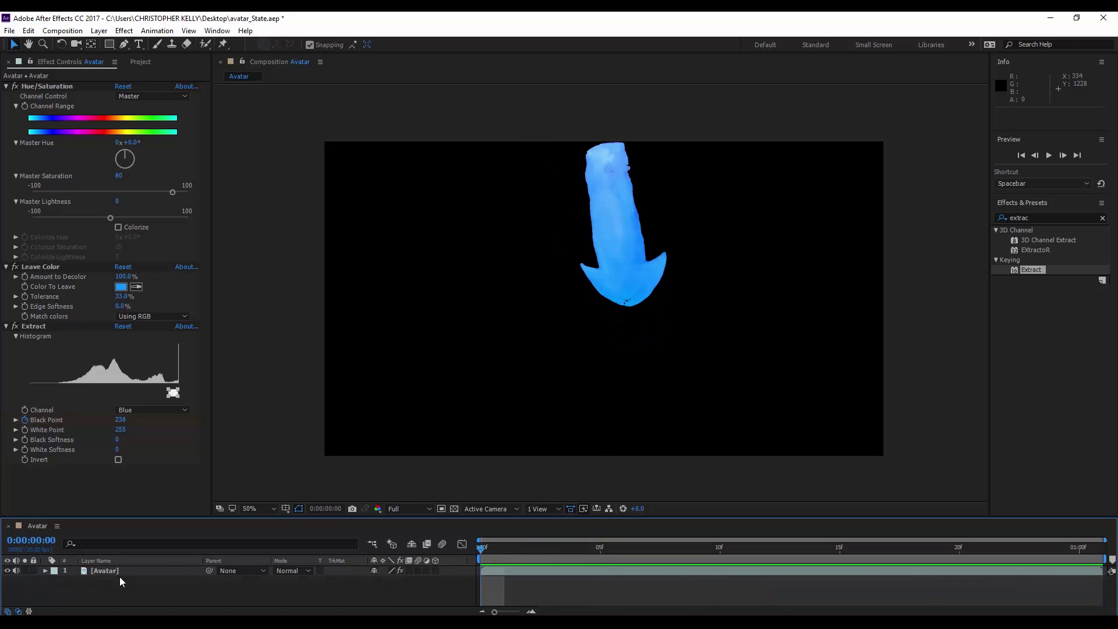
left_click(117, 571)
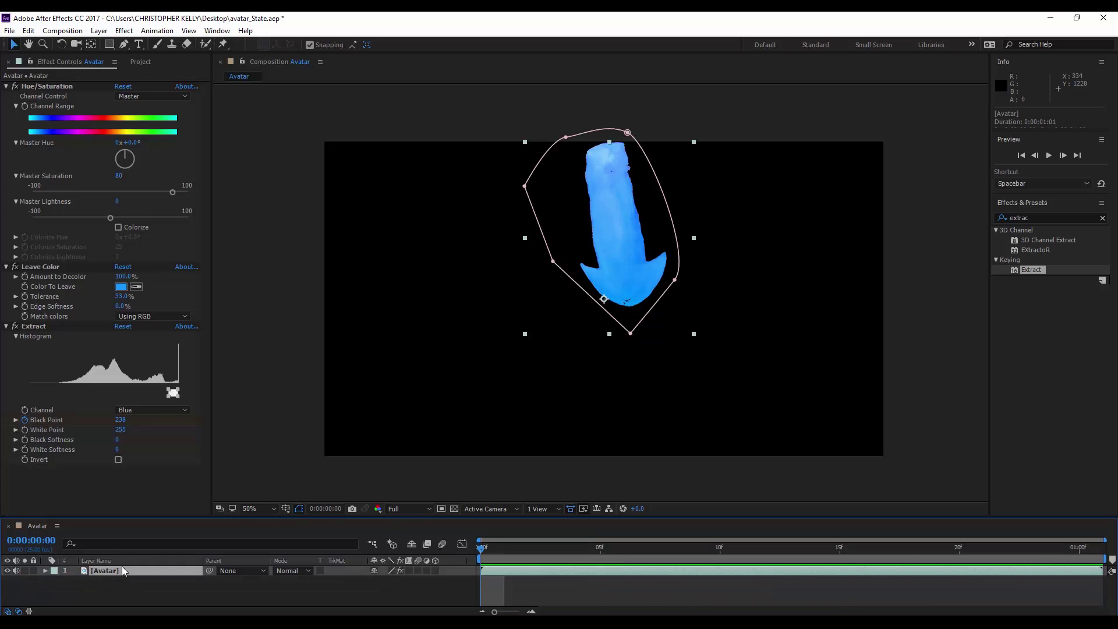
key("ctrl+d")
left_click(106, 581)
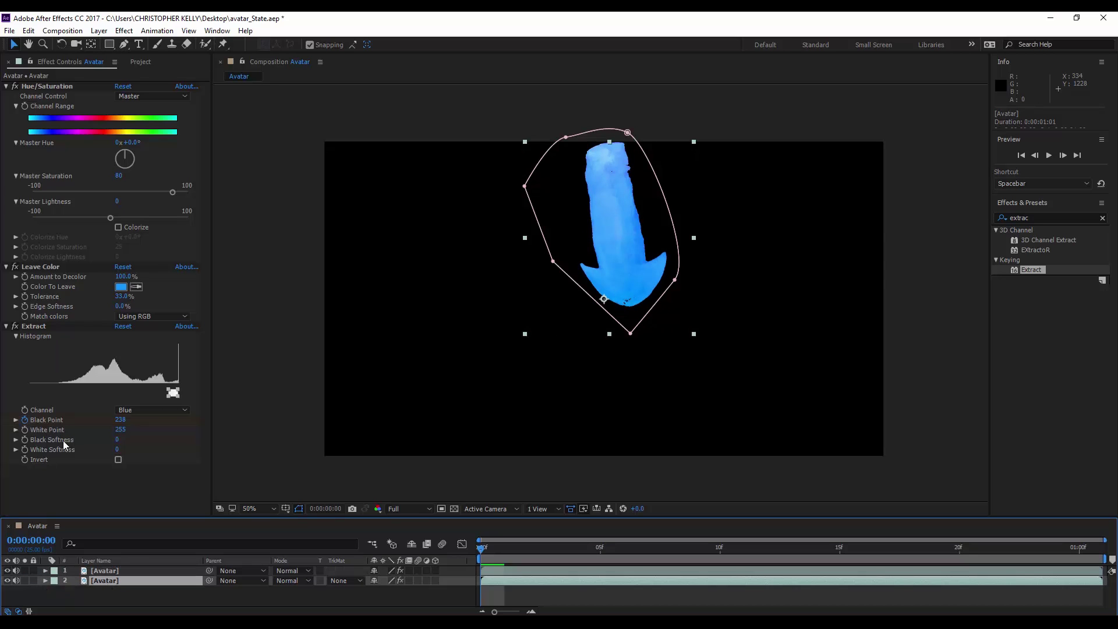
left_click(71, 337)
key("ctrl+a")
key("Delete")
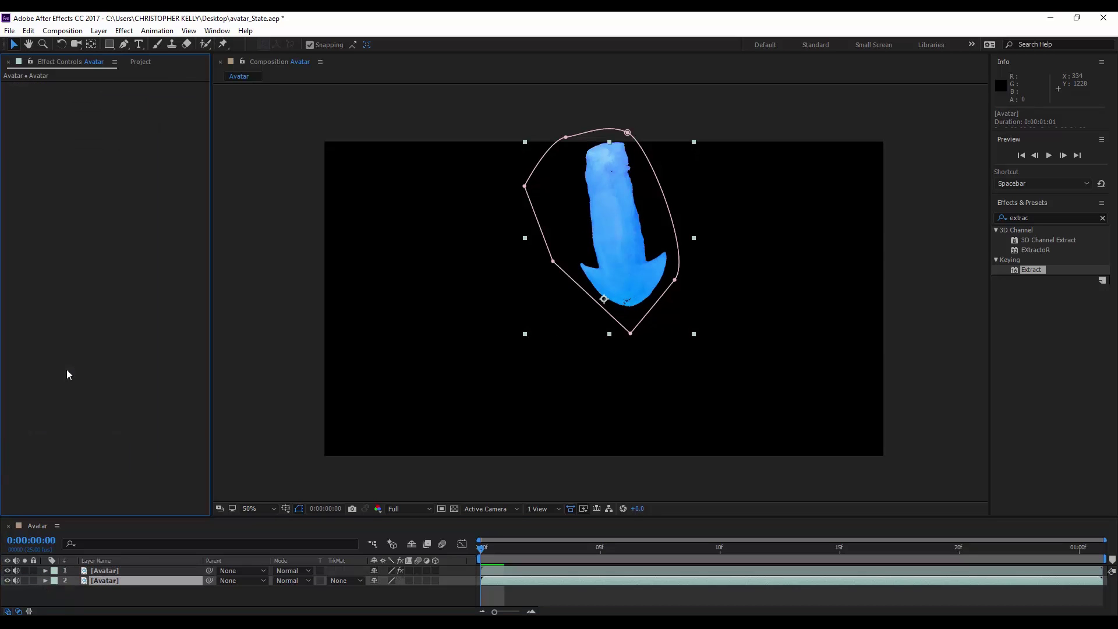
- Delete the mask from the lower Avatar layer so that it shows the full original footage
key("m")
left_click(95, 590)
key("Delete")
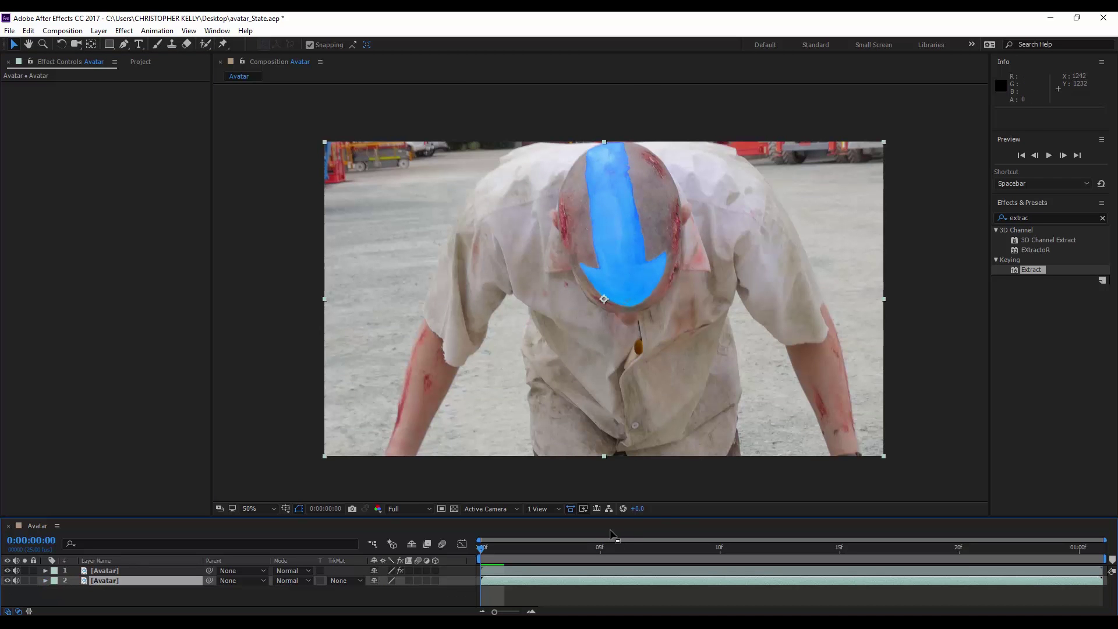
- At 0:00:01:00, pre-compose the upper Avatar layer as "Arrow", moving all attributes into the new composition
left_click_drag(580, 547, 1081, 484)
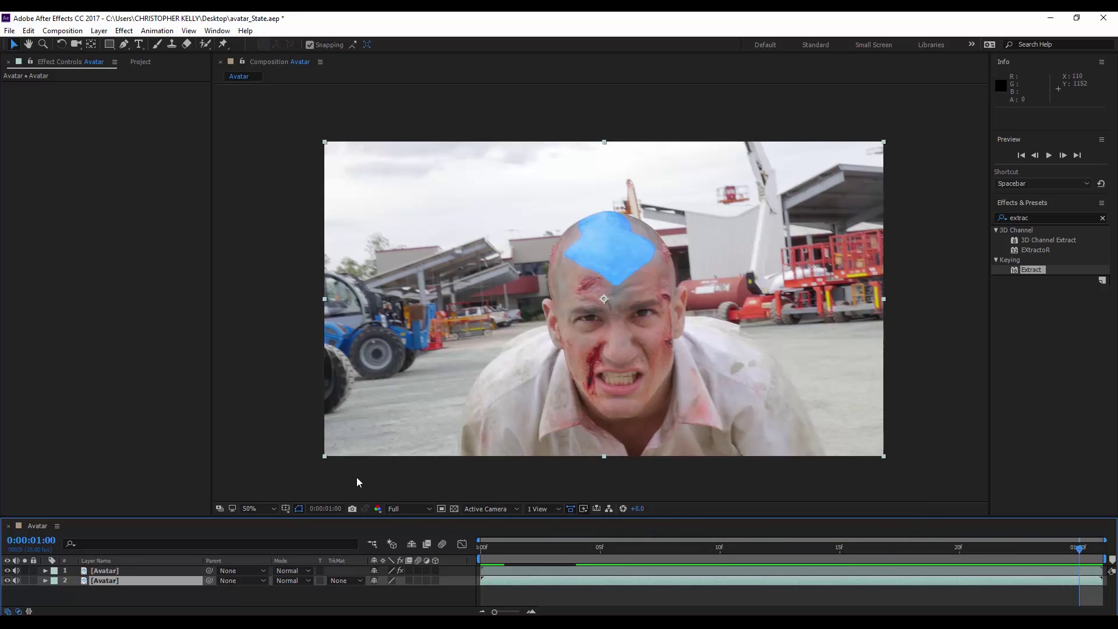
right_click(96, 570)
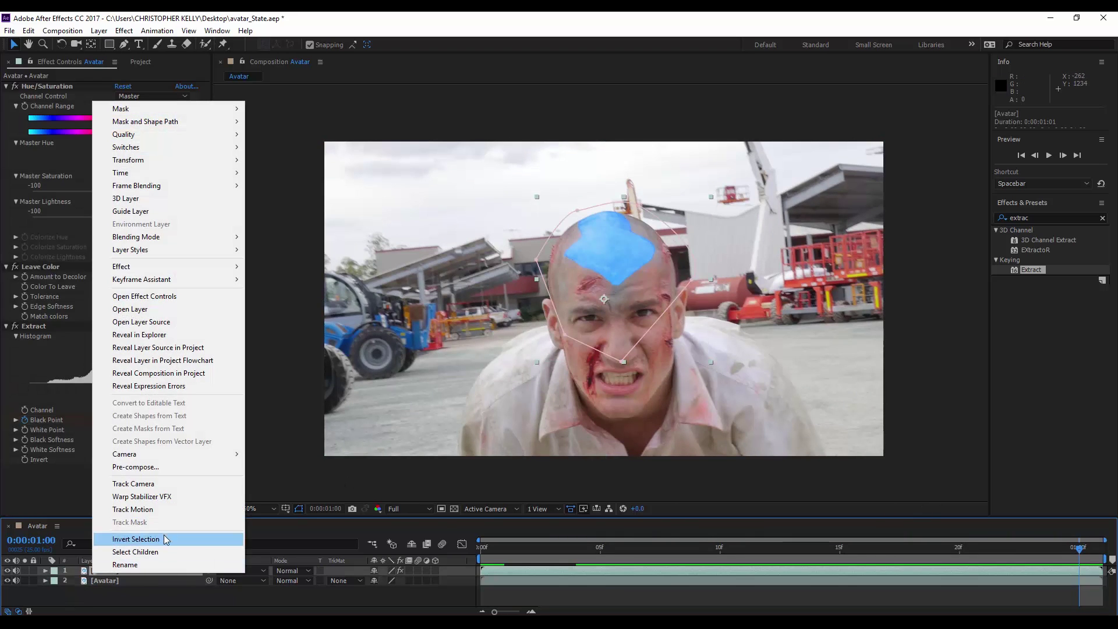
left_click(162, 466)
left_click(28, 109)
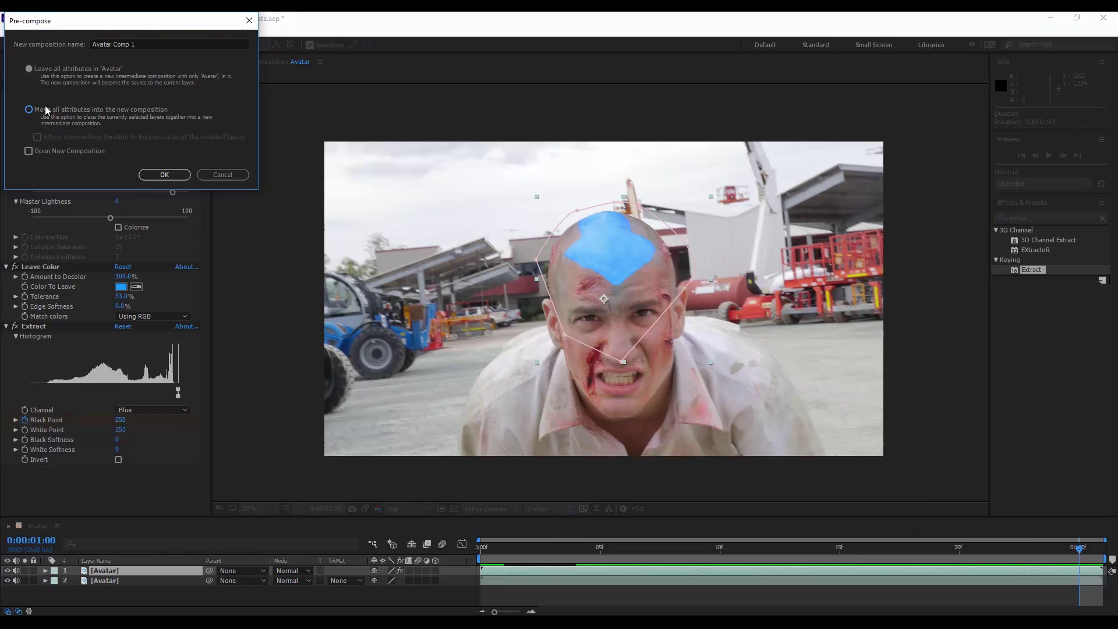
type("Arrow")
key("Return")
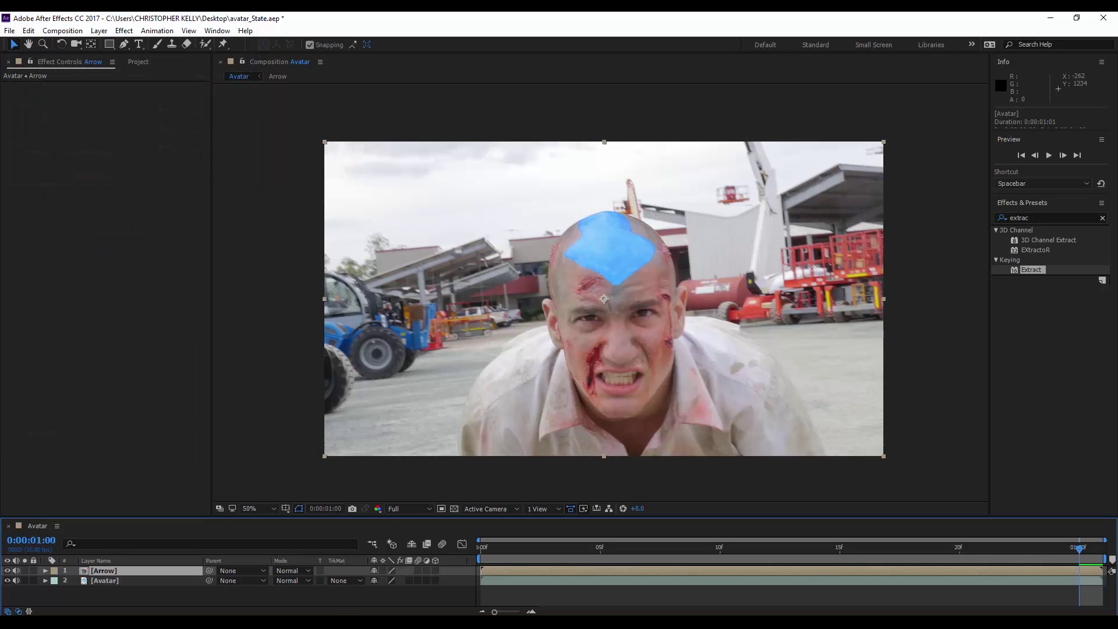
- Set the Arrow layer's blending mode to Add and apply the Camera Lens Blur effect to it
left_click(309, 573)
left_click(349, 178)
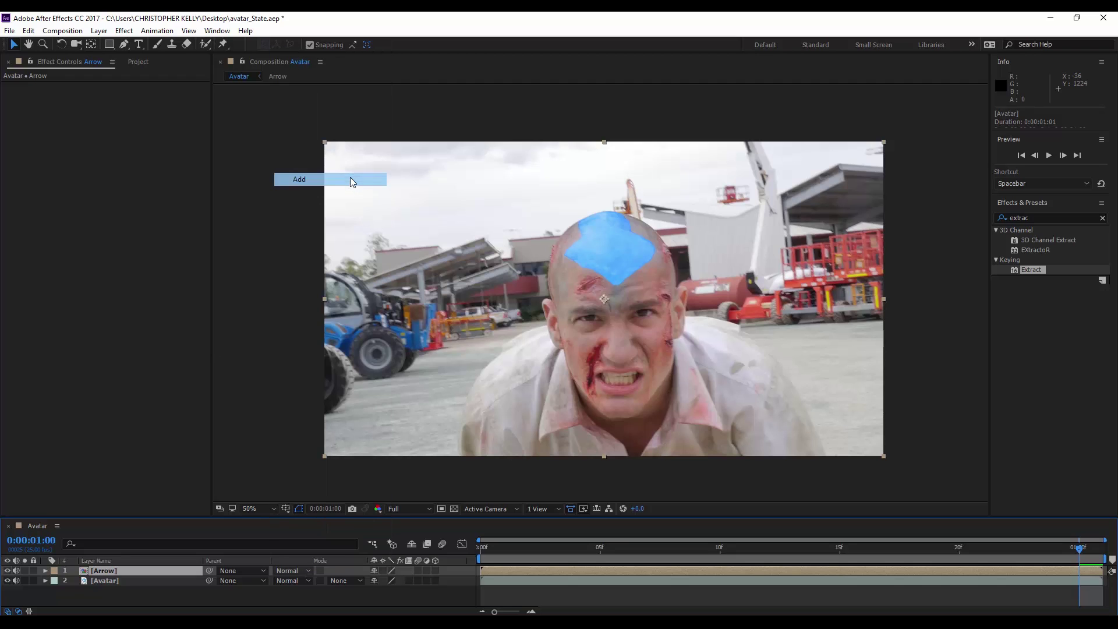
left_click(1044, 217)
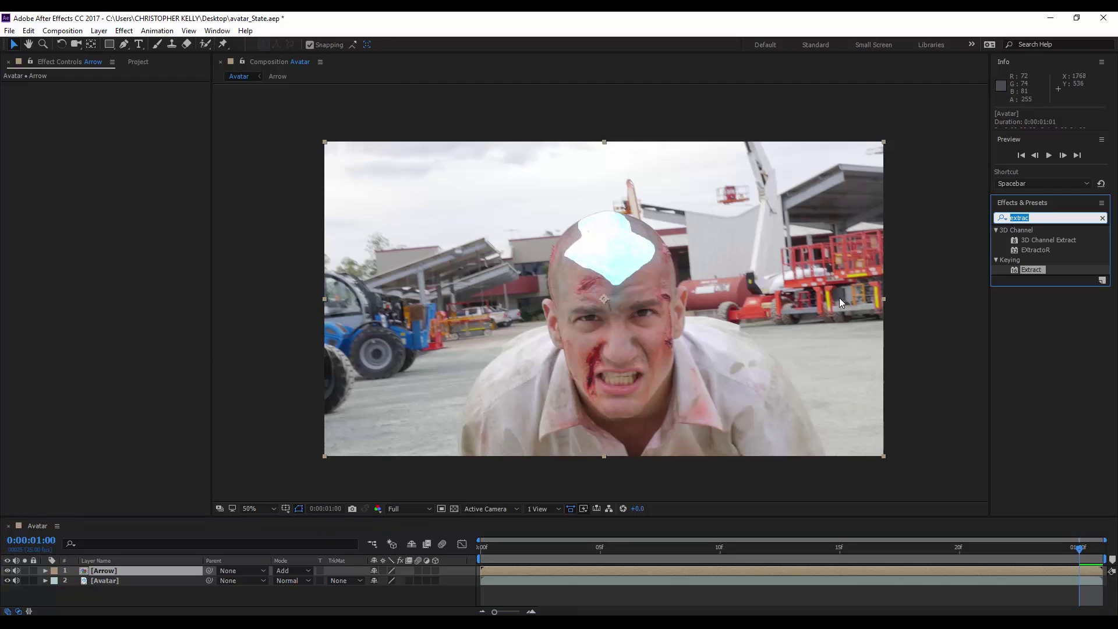
type("ca,")
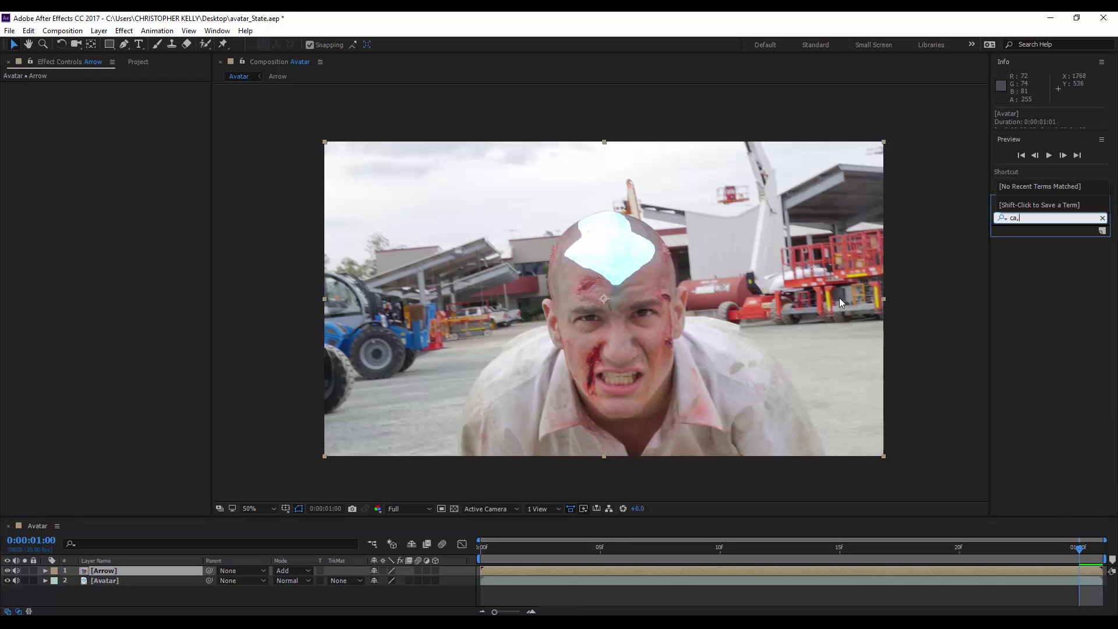
key("BackSpace")
type("mera")
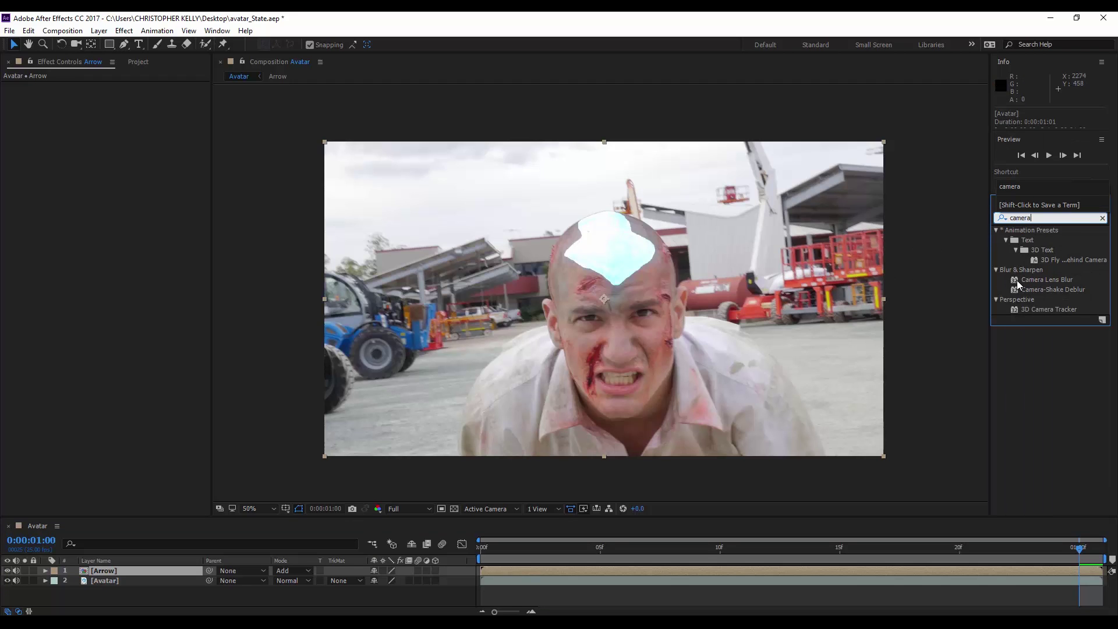
left_click_drag(1017, 284, 117, 271)
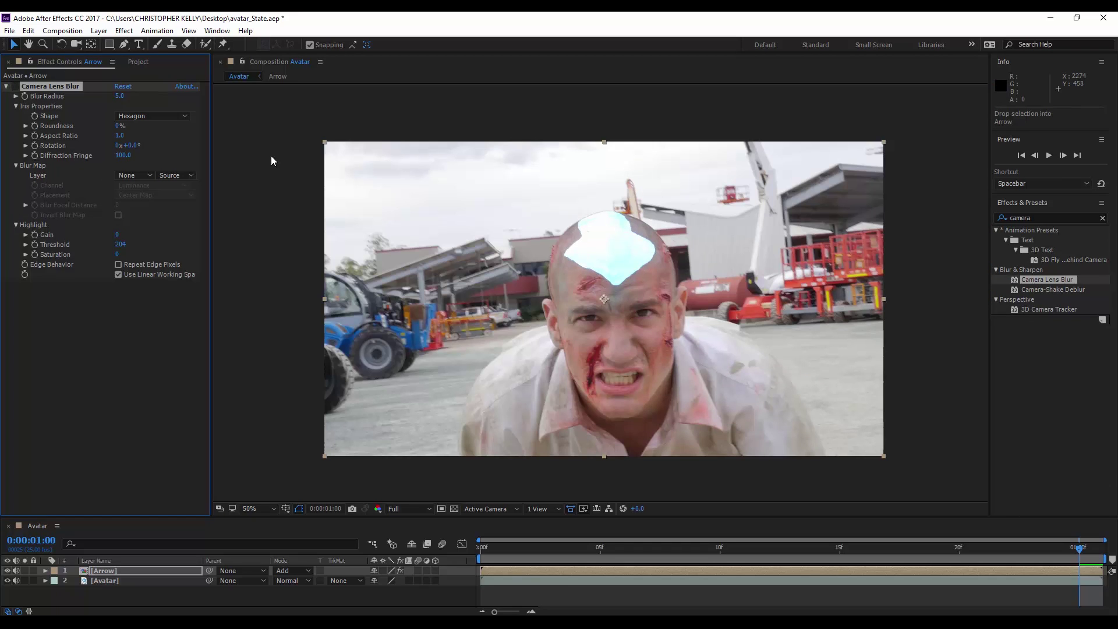
- Check the blur's effect on the arrow edges up close, set Blur Radius to 8, and play back the composition
scroll(613, 253, "up", 4)
left_click_drag(616, 250, 566, 443)
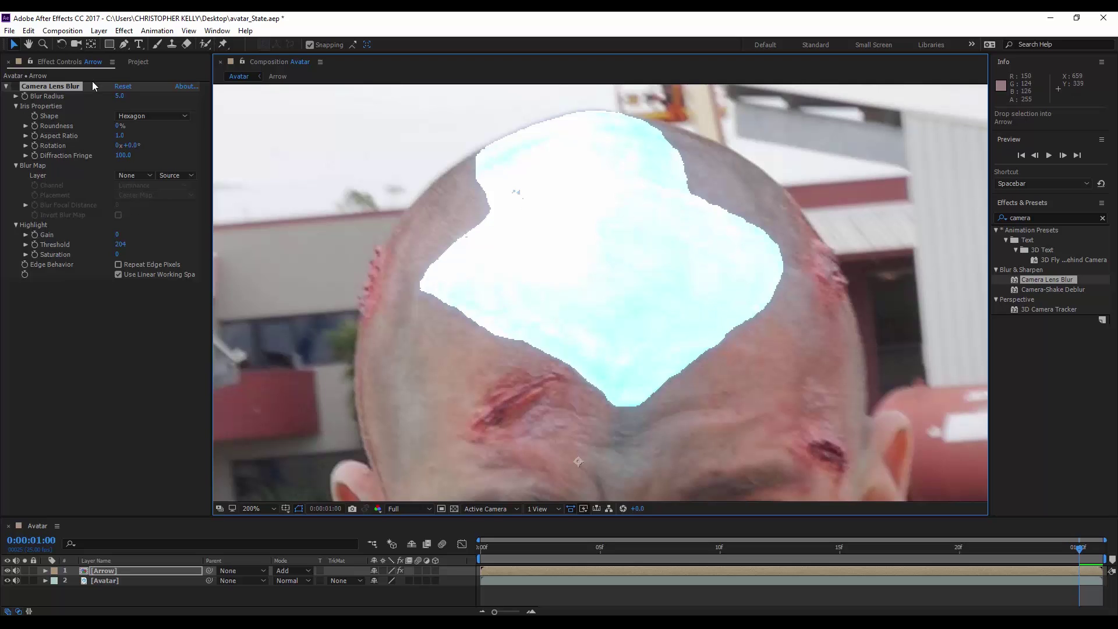
left_click(16, 87)
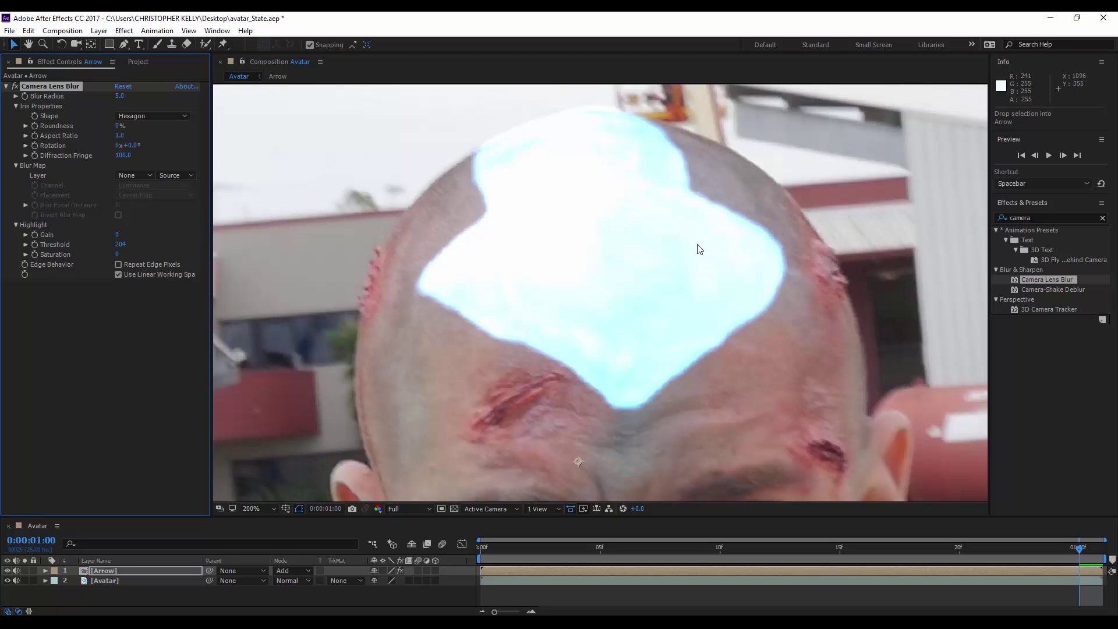
left_click(119, 96)
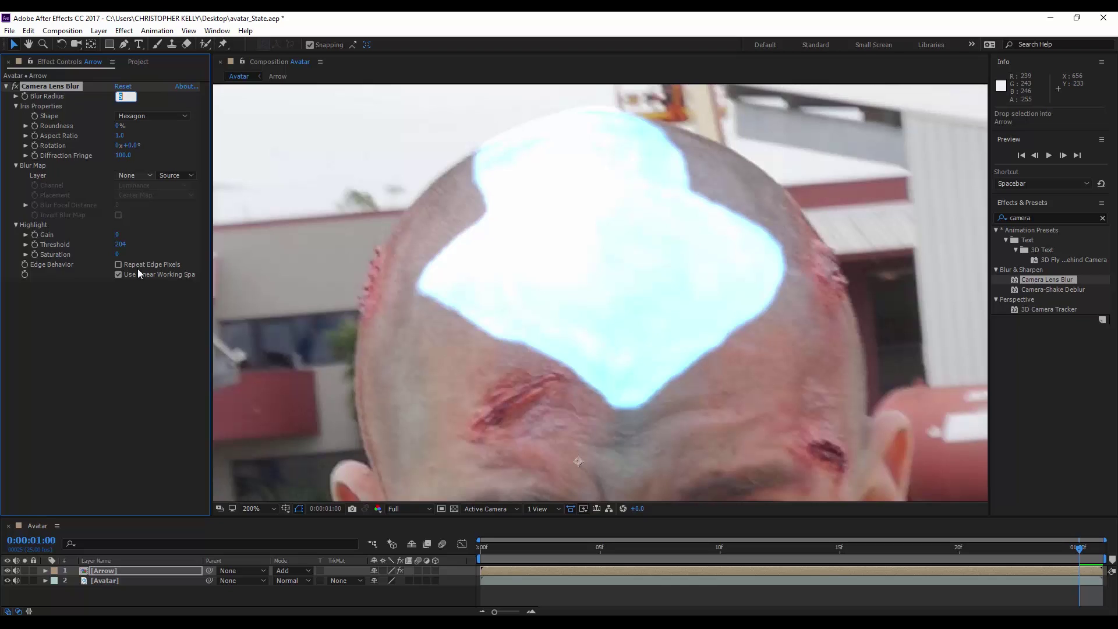
left_click(110, 331)
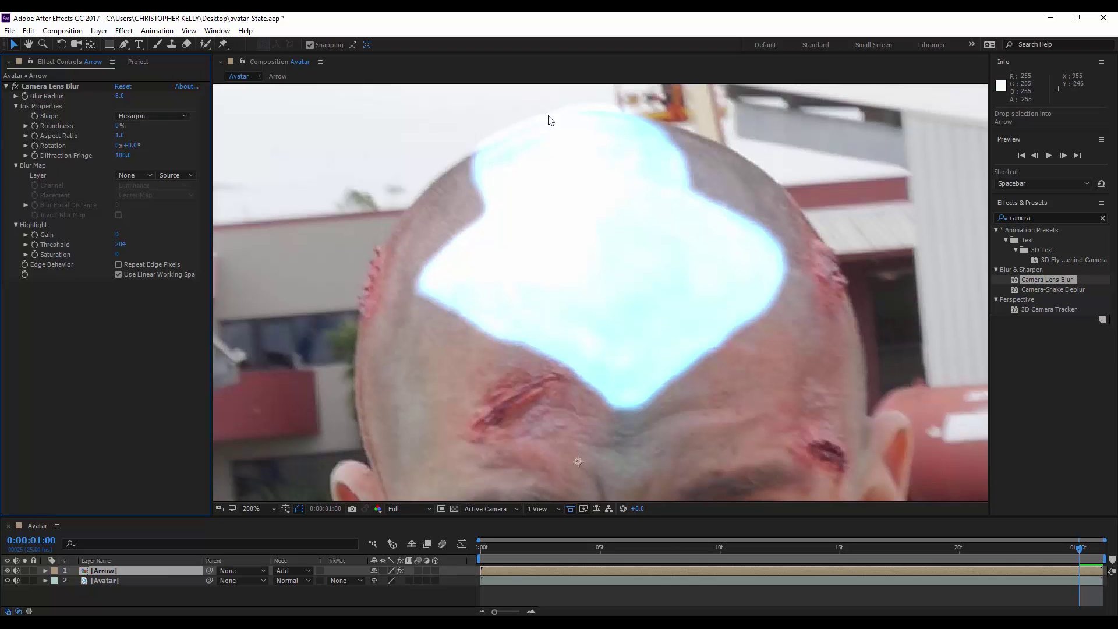
scroll(707, 379, "down", 4)
key("space")
key("space")
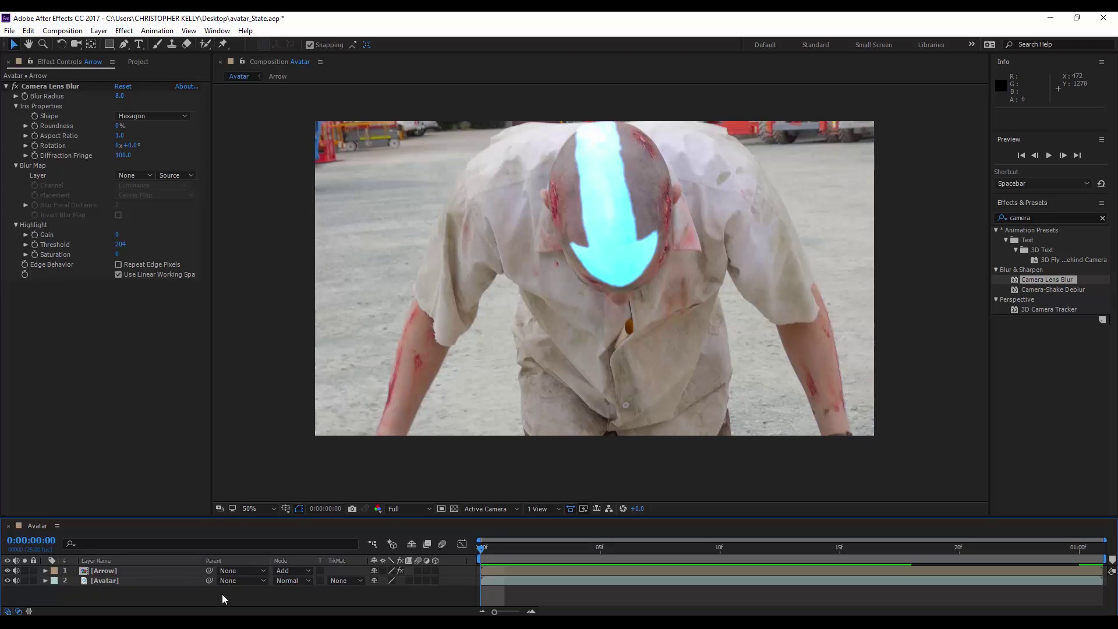
- Create a new 1920 x 1080 px solid layer named "Fractal" above the Arrow layer
key("ctrl+y")
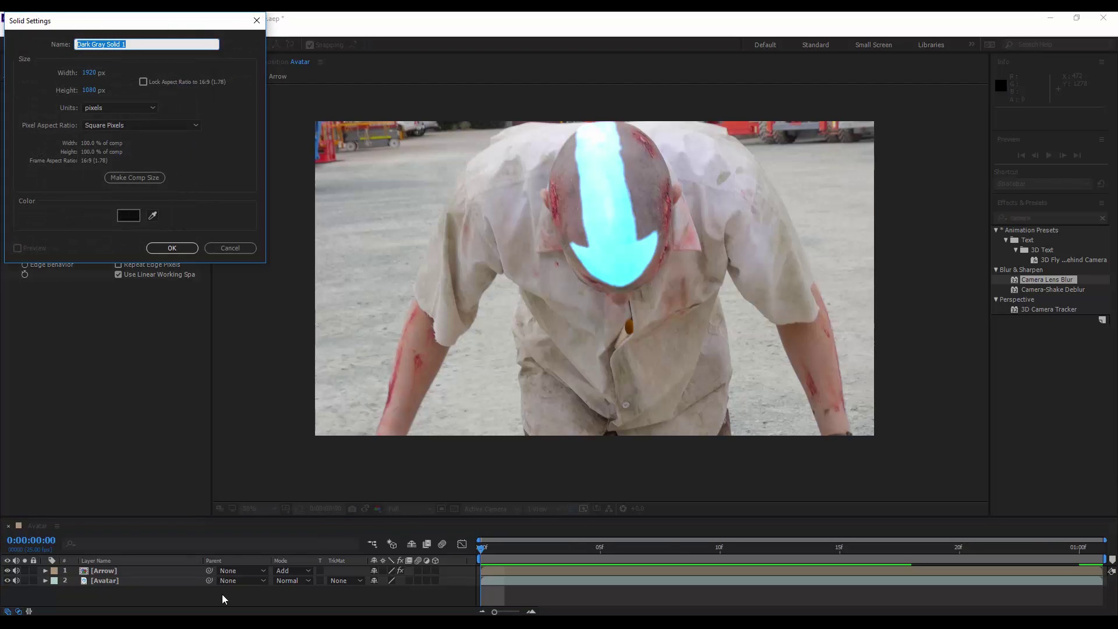
type("Fractal")
key("Return")
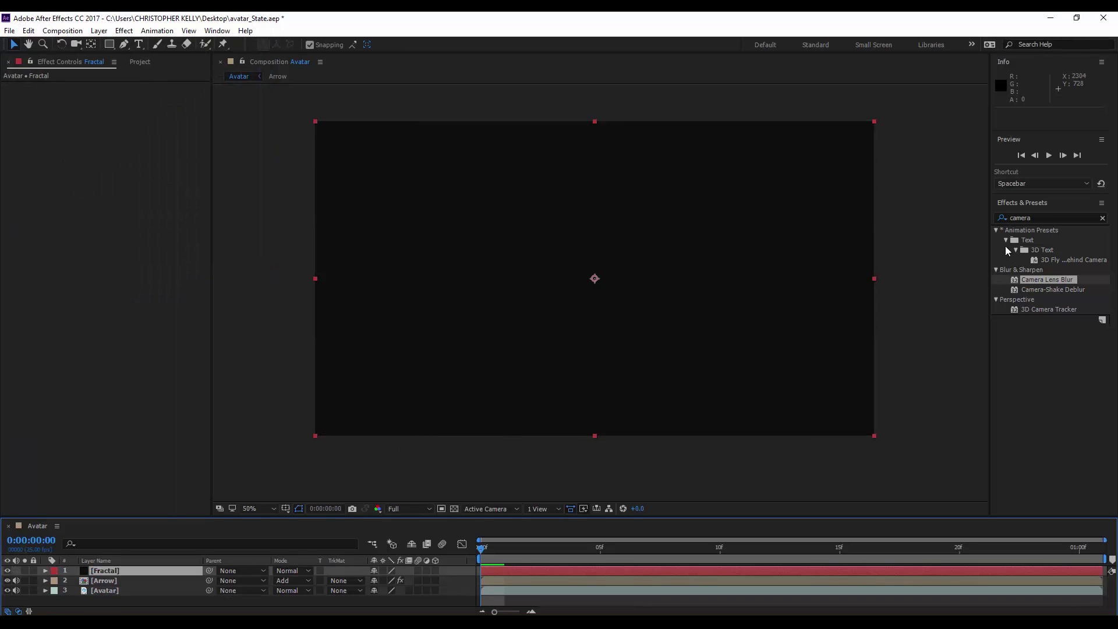
left_click(1034, 217)
type("fract")
left_click_drag(1032, 272, 152, 572)
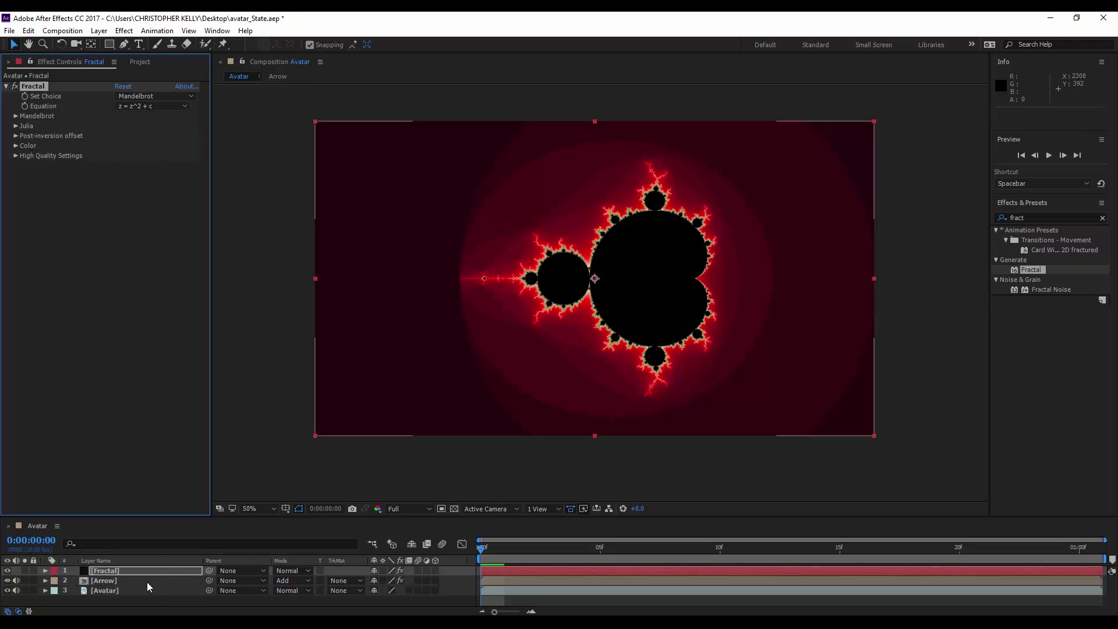
key("ctrl+z")
- Apply Fractal Noise to the Fractal solid and set its Scale to 123 and Complexity to 8.7
left_click_drag(1054, 218, 941, 228)
type("fracta")
left_click_drag(1057, 258, 139, 569)
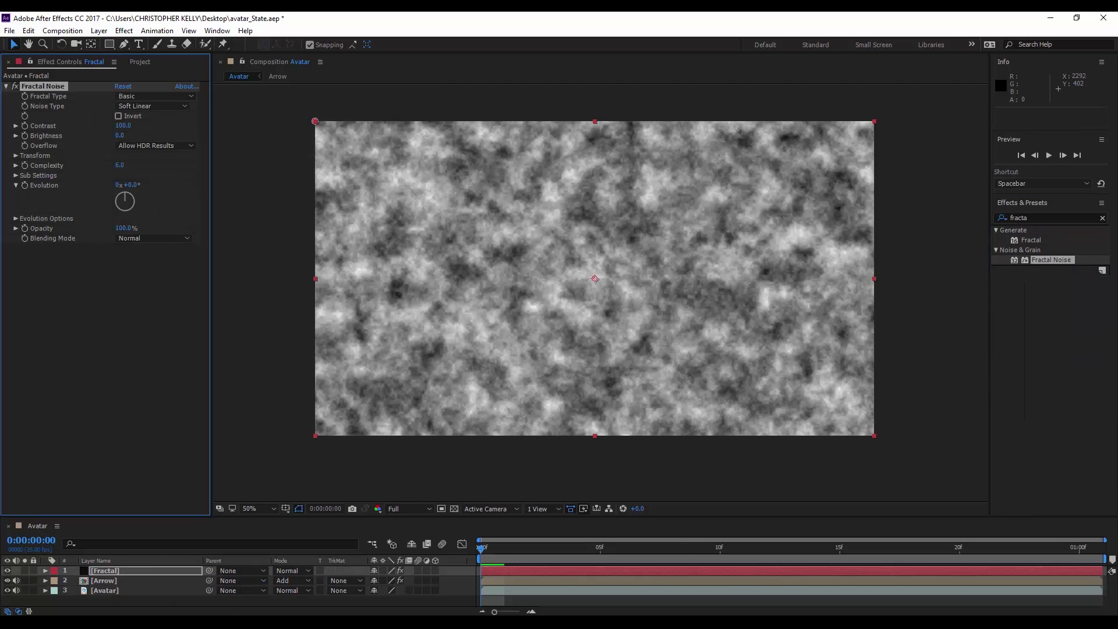
left_click(16, 155)
left_click_drag(122, 185, 136, 185)
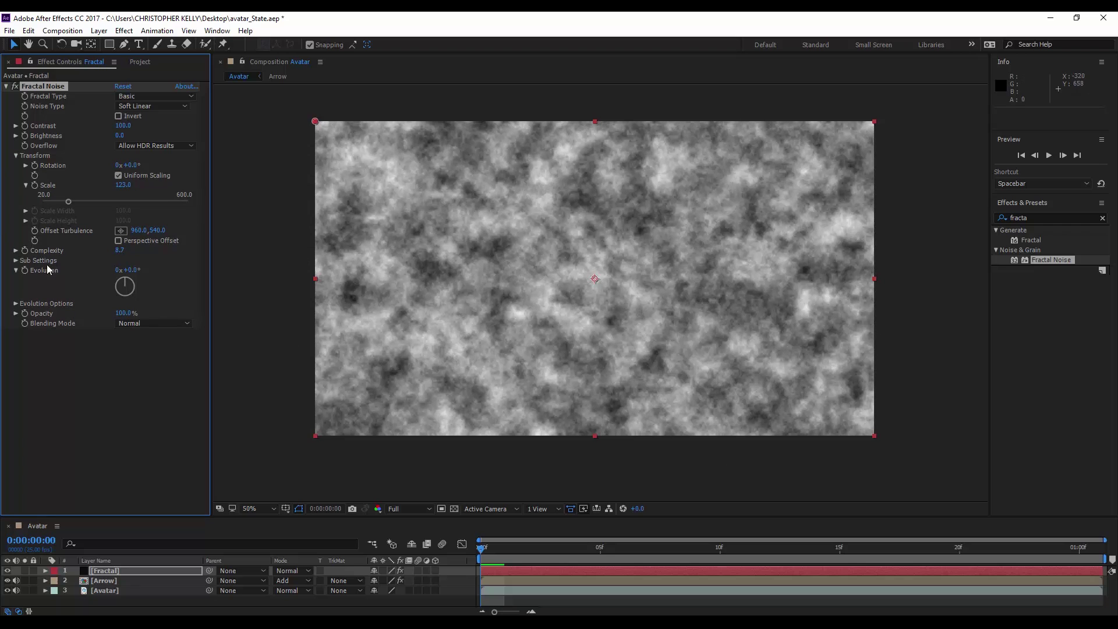
- Keyframe the noise Evolution from 0 at 0:00:00:00 to one full revolution at 0:00:01:00 and play it back
left_click(24, 269)
left_click_drag(575, 551, 1080, 548)
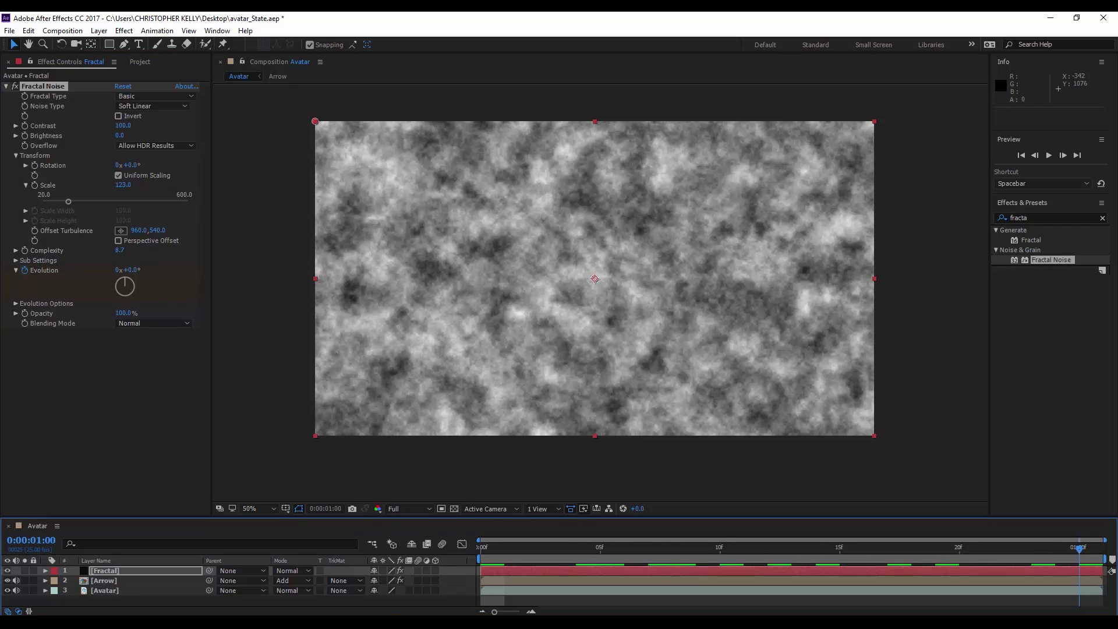
left_click(118, 270)
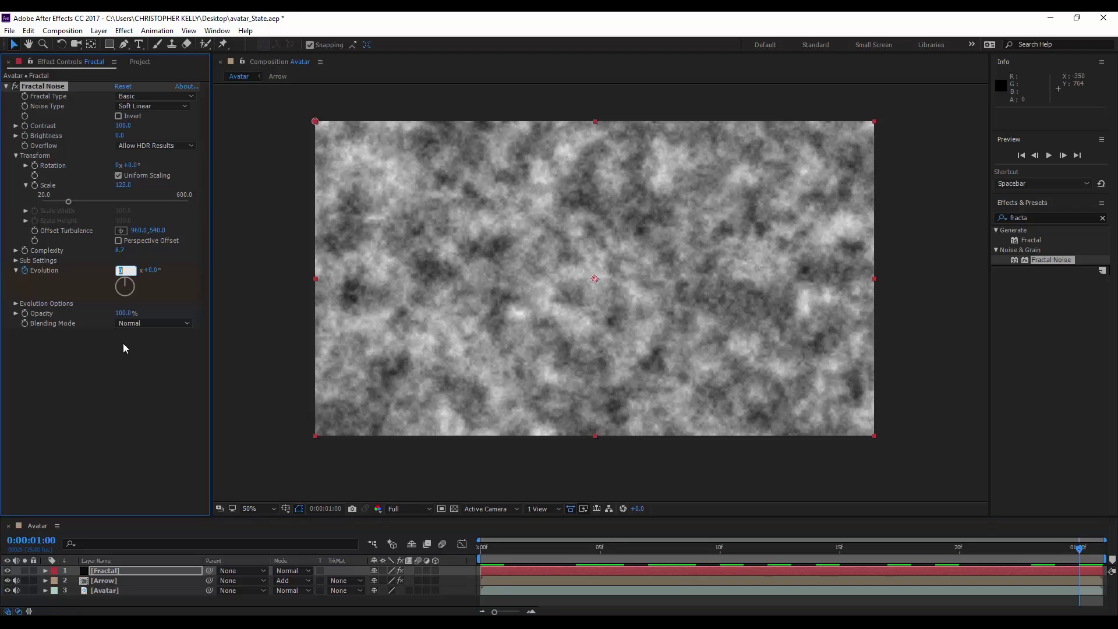
type("1")
key("Return")
key("space")
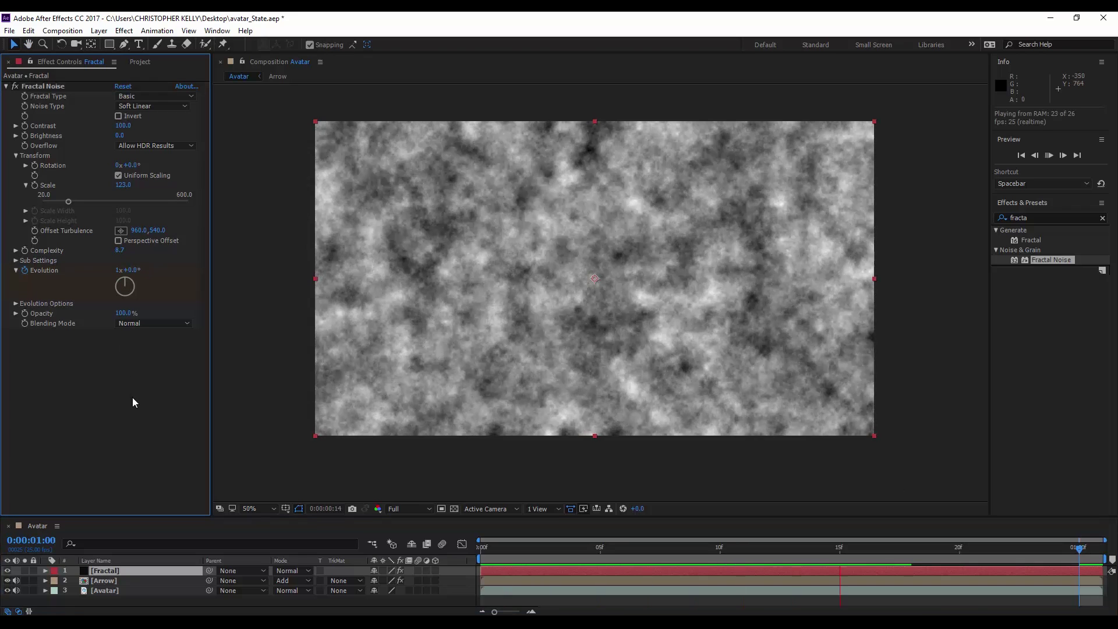
- Reveal the Fractal layer's keyframes, change Evolution at 0:00:01:00 to 307°, and play back the slower noise
left_click(1111, 560)
key("u")
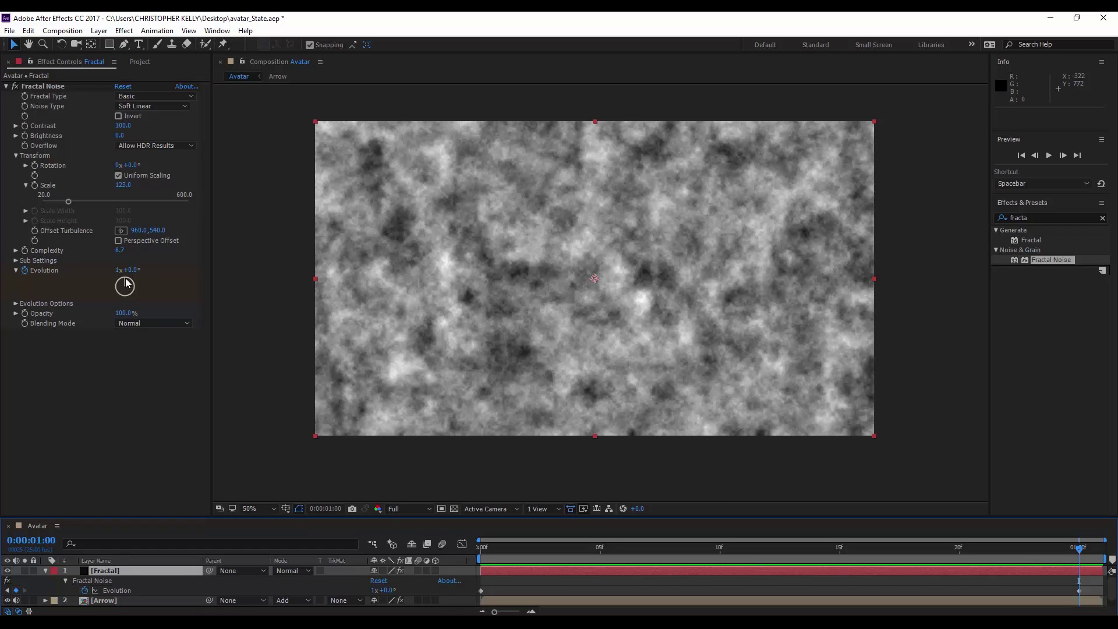
left_click_drag(124, 284, 120, 285)
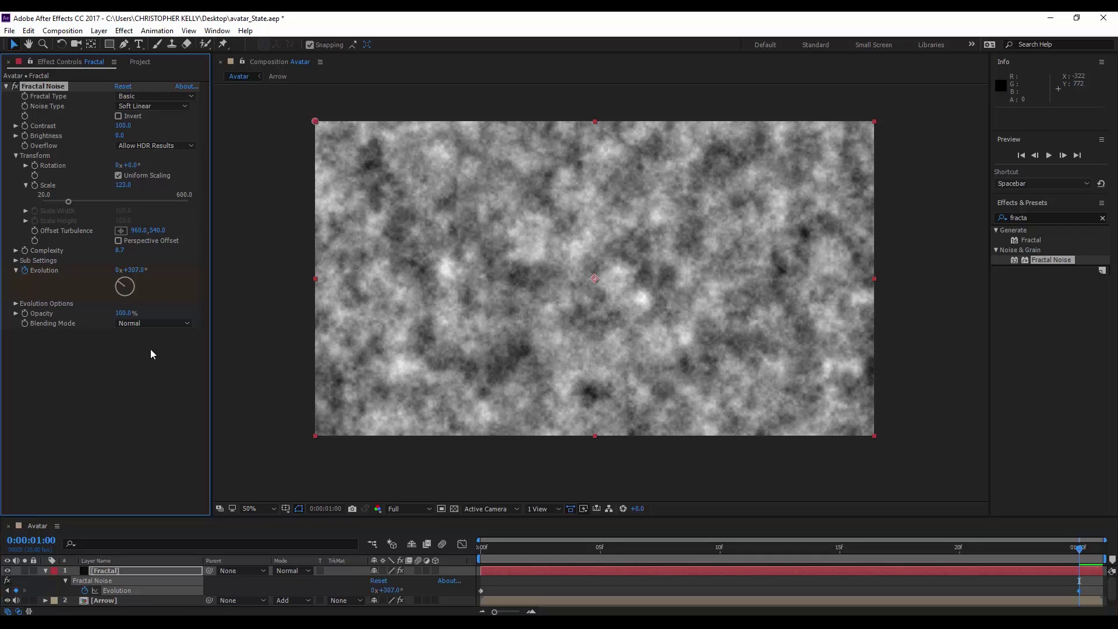
key("space")
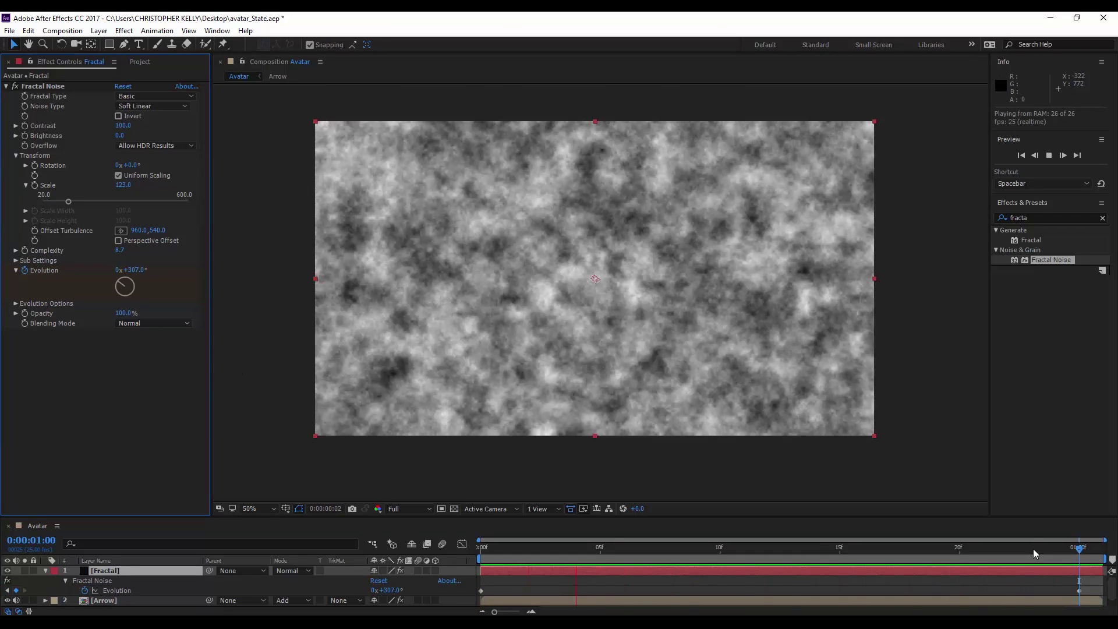
- Return to 0:00:00:00, collapse the Fractal layer, and set the Arrow layer's track matte to Luma Matte "[Fractal]"
left_click(517, 536)
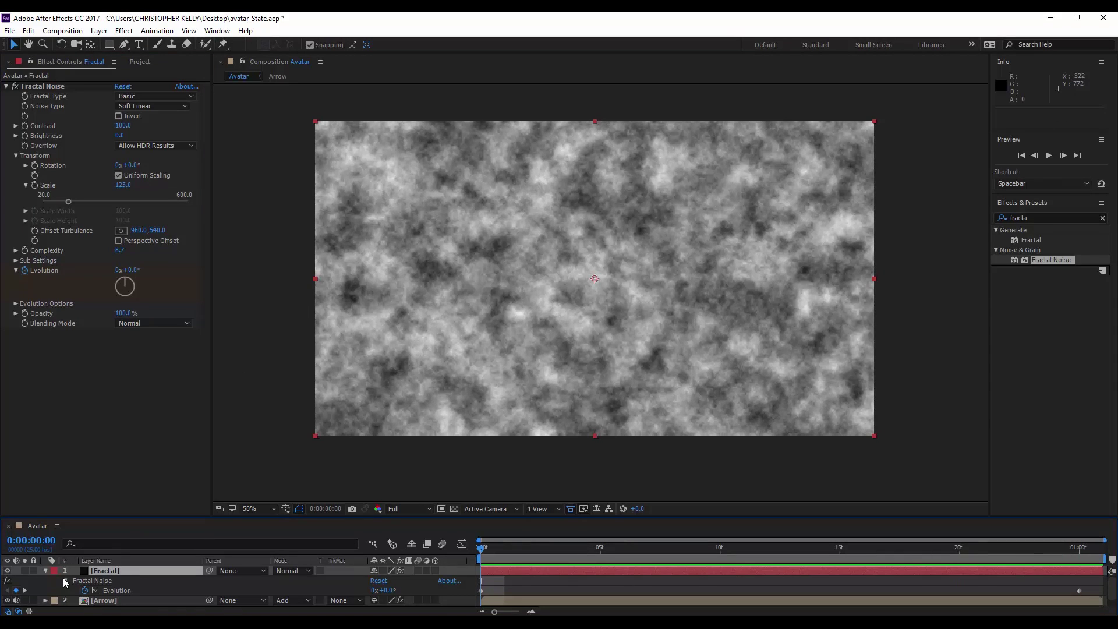
left_click(46, 571)
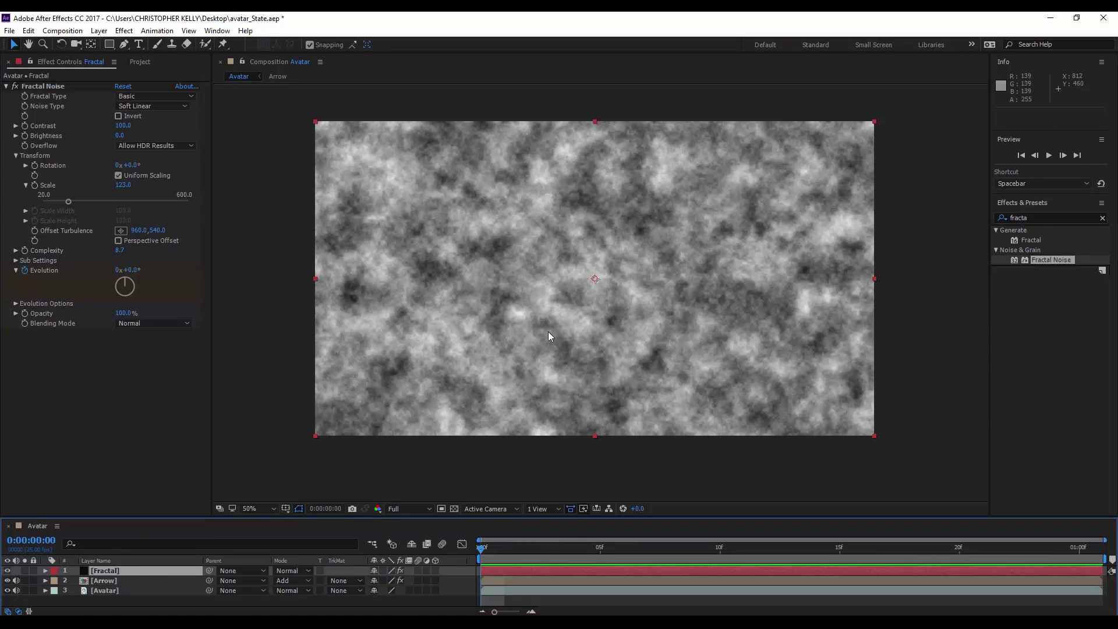
left_click(141, 581)
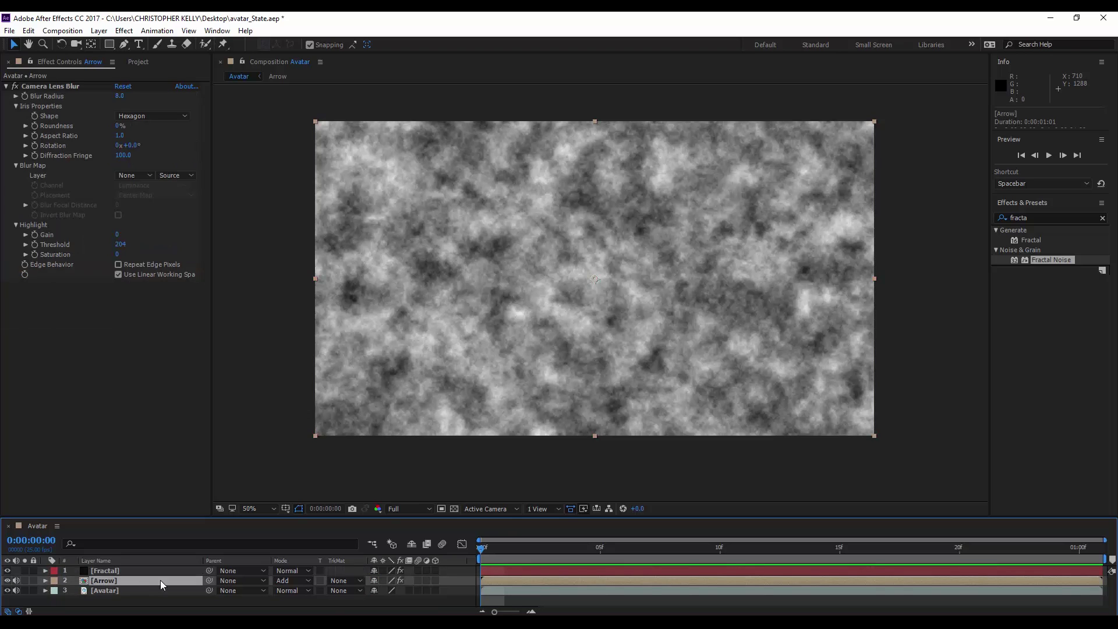
left_click(358, 581)
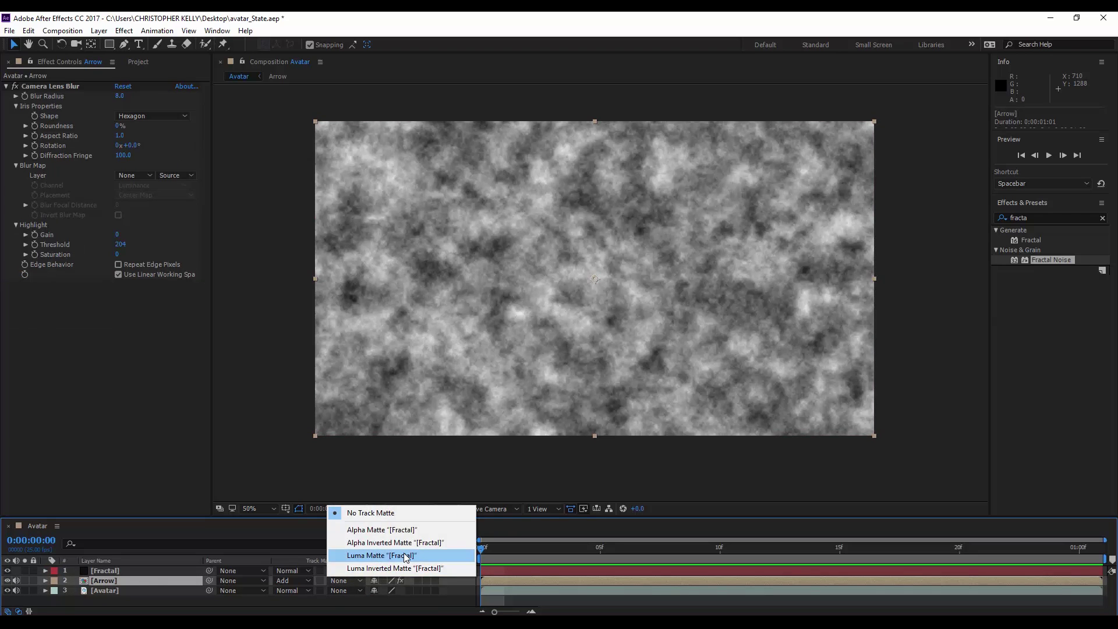
left_click(381, 555)
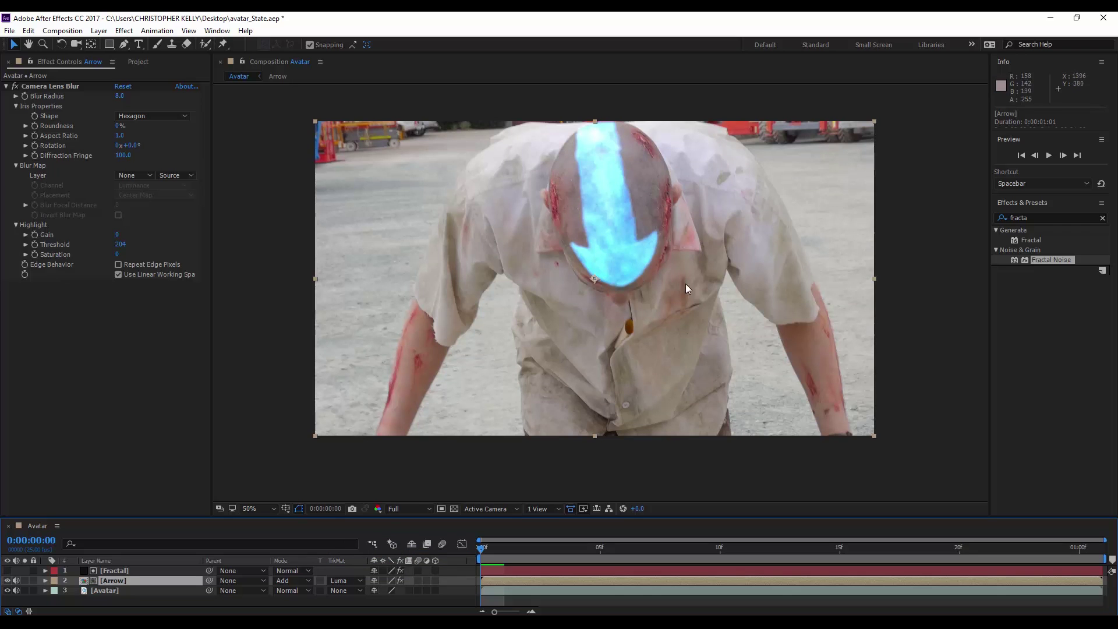
- Keyframe the Fractal Noise Brightness from -82 at 0:00:00:00 to 55 at 0:00:00:10 and play it back
left_click(115, 571)
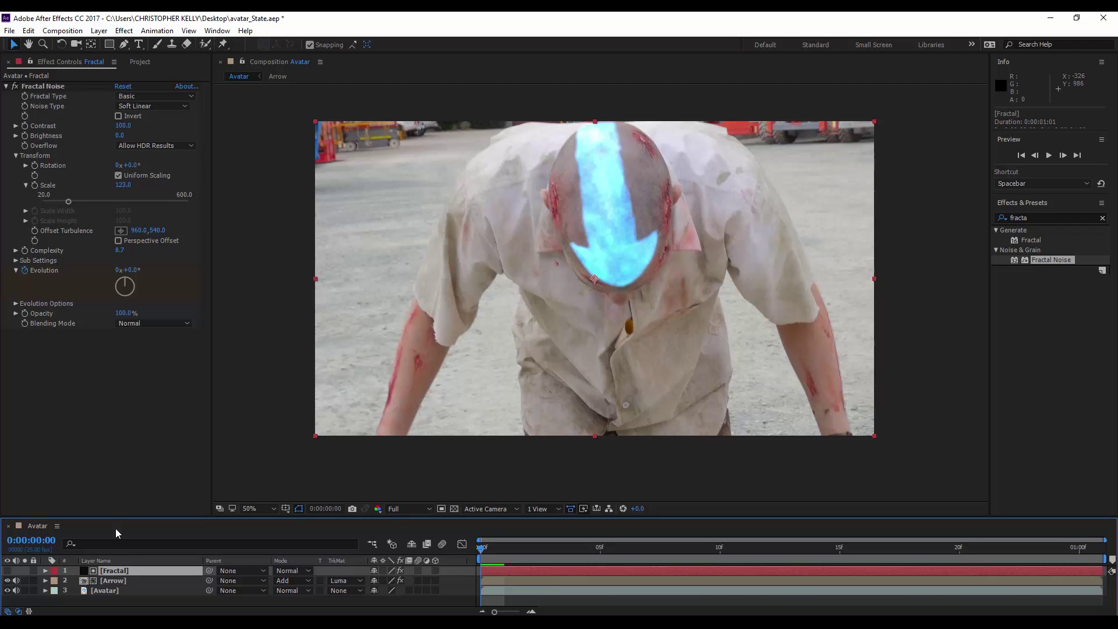
left_click(25, 135)
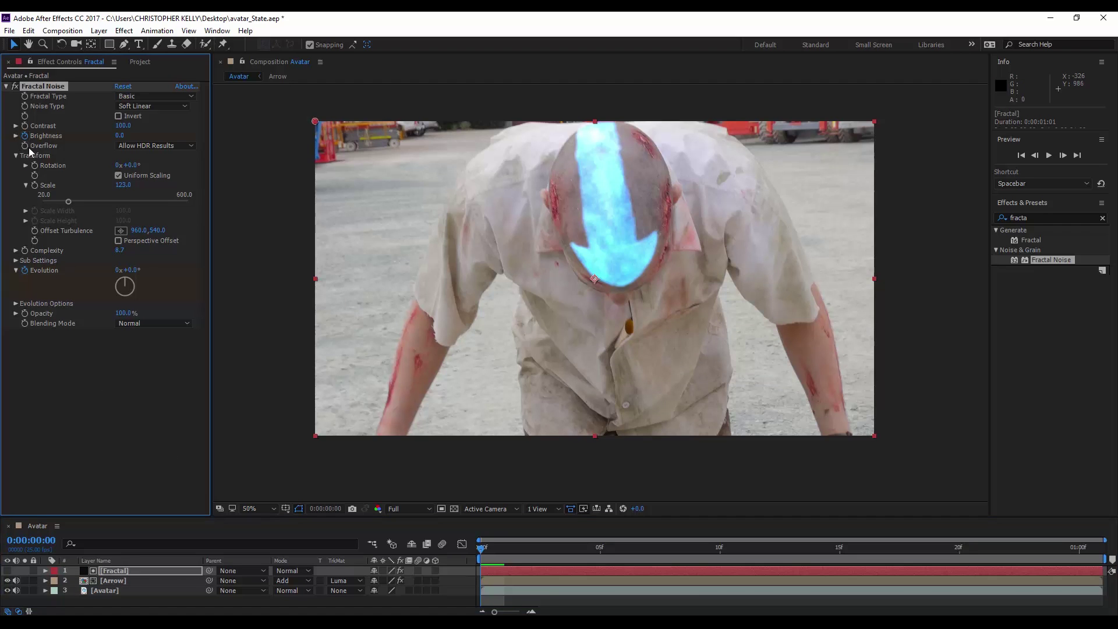
left_click(122, 135)
left_click_drag(119, 135, 93, 140)
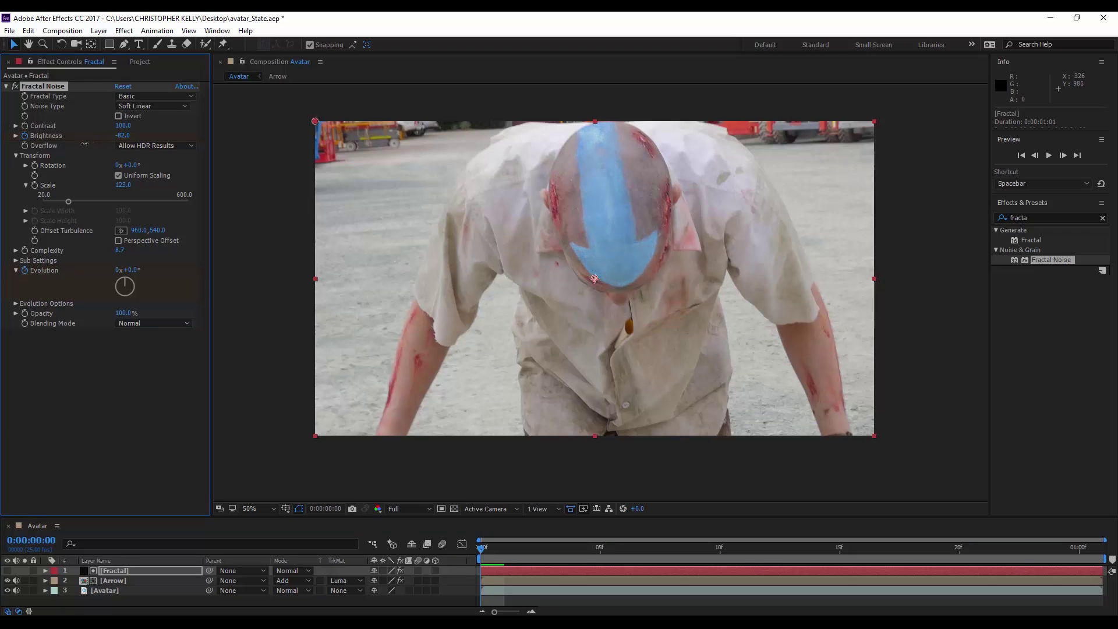
left_click_drag(479, 547, 720, 547)
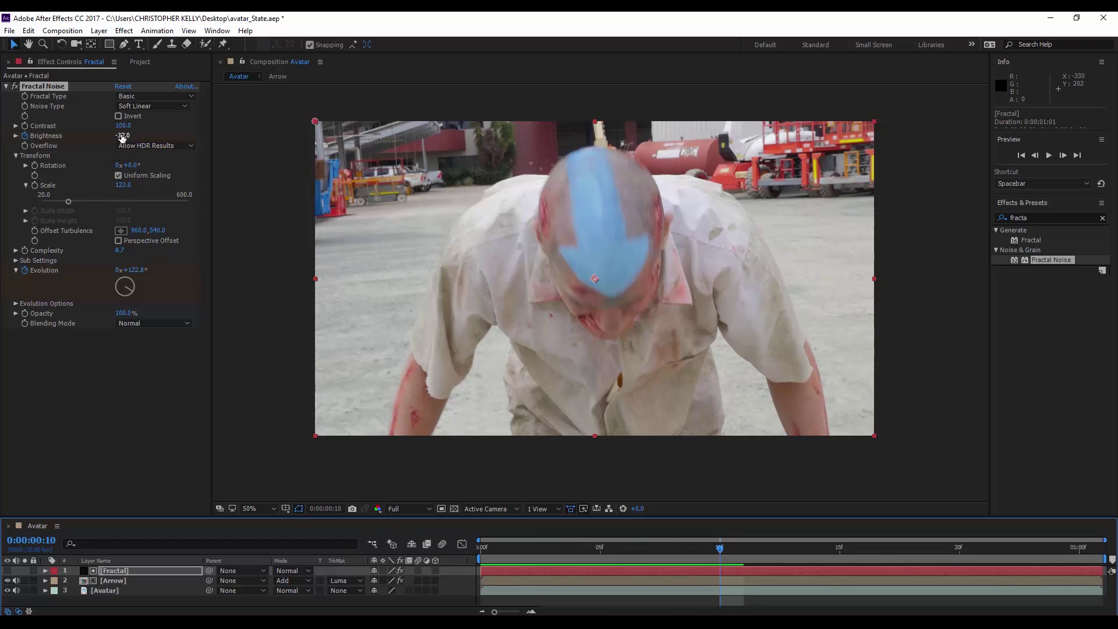
left_click_drag(122, 135, 178, 129)
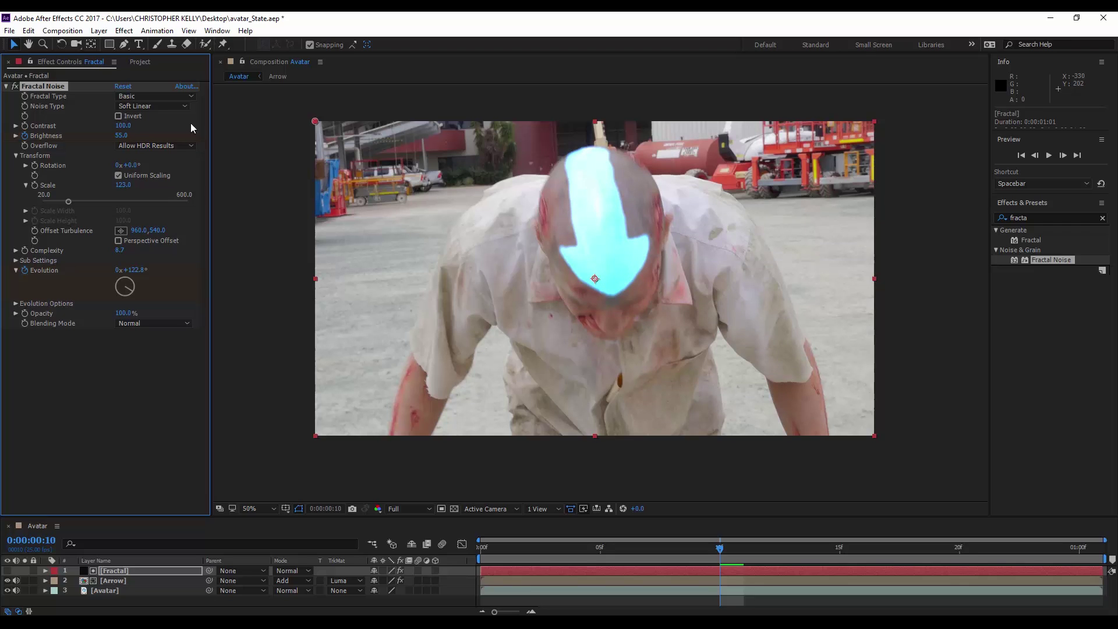
left_click_drag(744, 539, 418, 558)
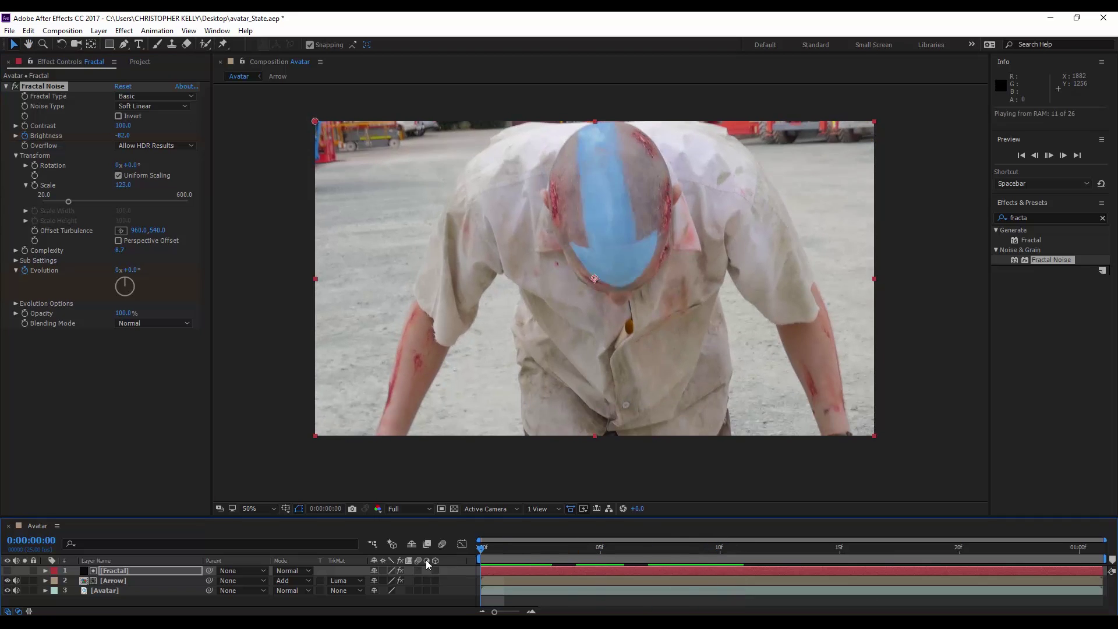
key("space")
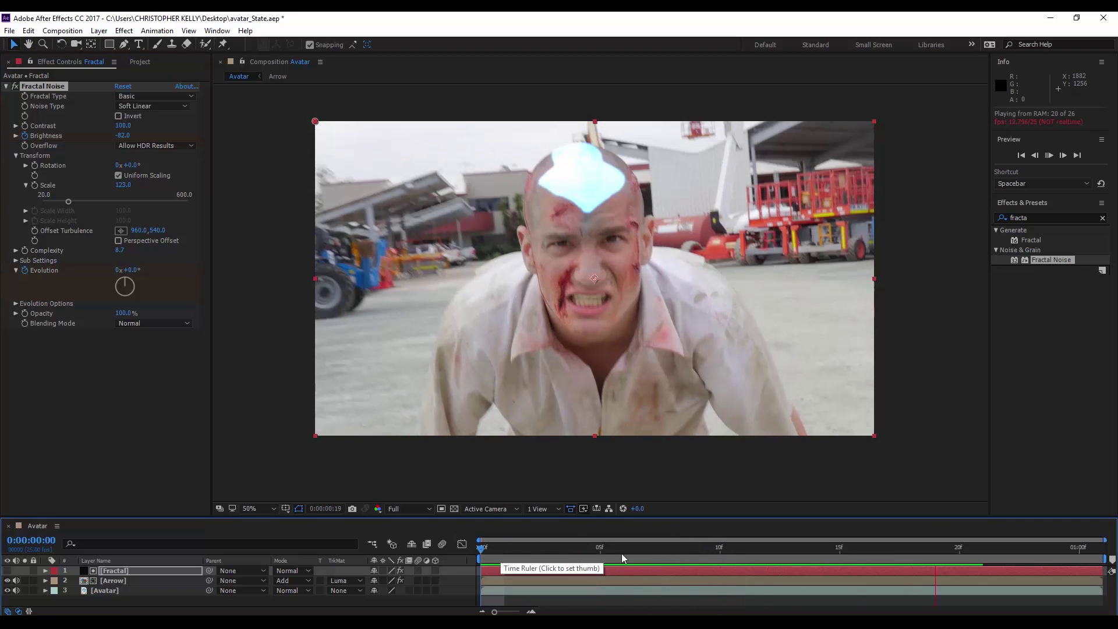
- At 0:00:00:04, move the Fractal layer's anchor point onto the lower tip of the head arrow
left_click(600, 547)
mouse_move(586, 547)
left_mouse_down()
mouse_move(638, 550)
mouse_move(585, 551)
left_mouse_up()
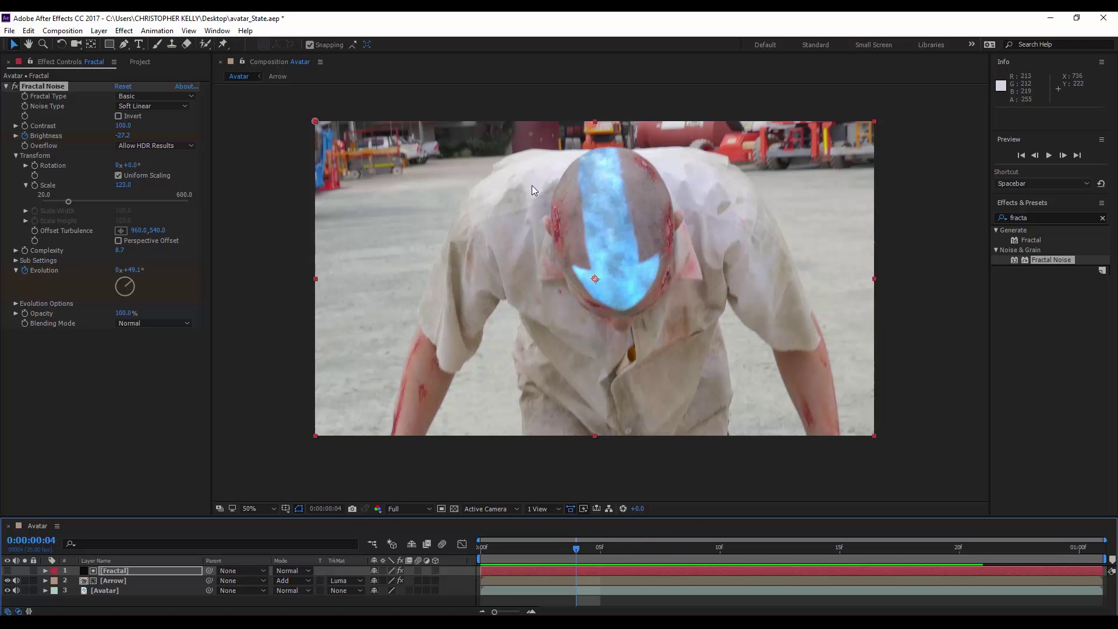
left_click(170, 569)
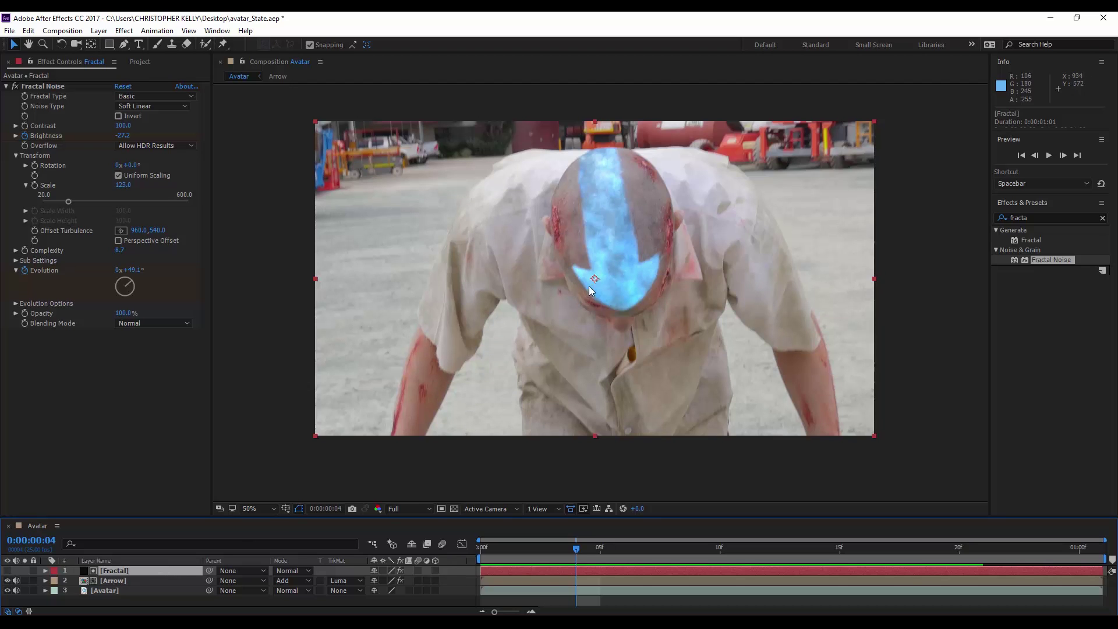
key("y")
left_click_drag(594, 281, 624, 310)
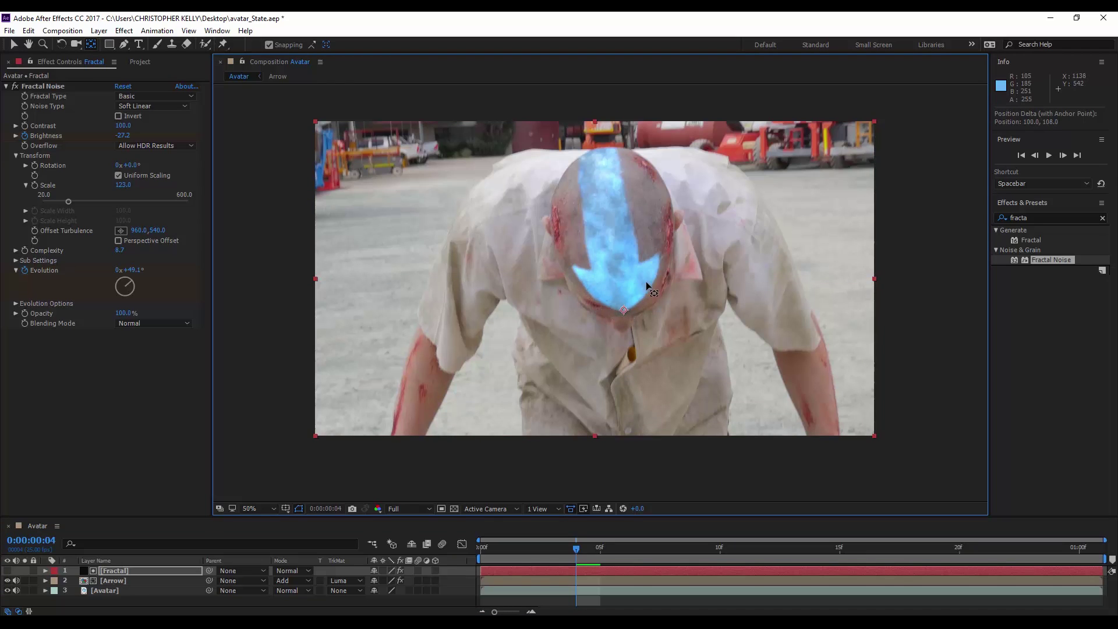
- Keyframe the Fractal layer's Position at 0:00:00:04, and at 0:00:00:00 move it to about 1051.5, 572 on the arrow tip
left_click(152, 570)
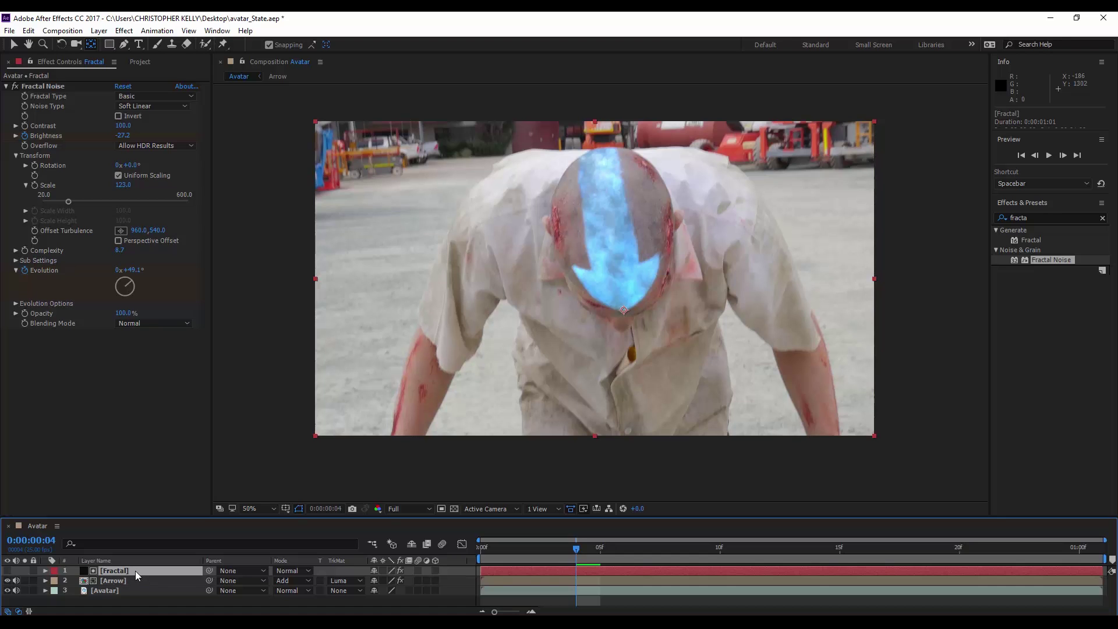
key("p")
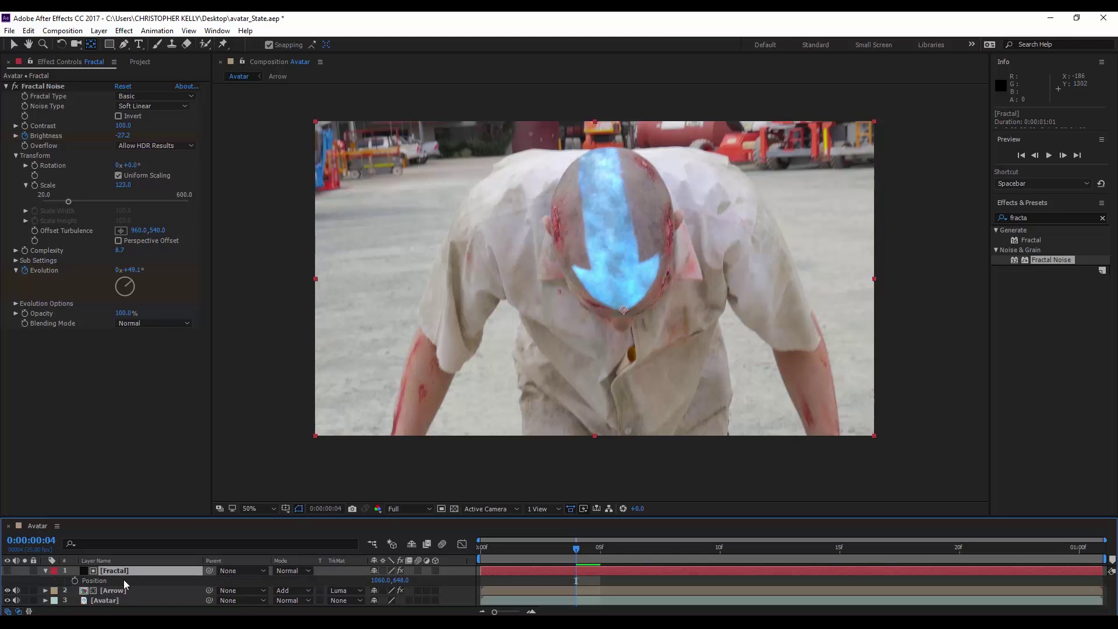
left_click(75, 581)
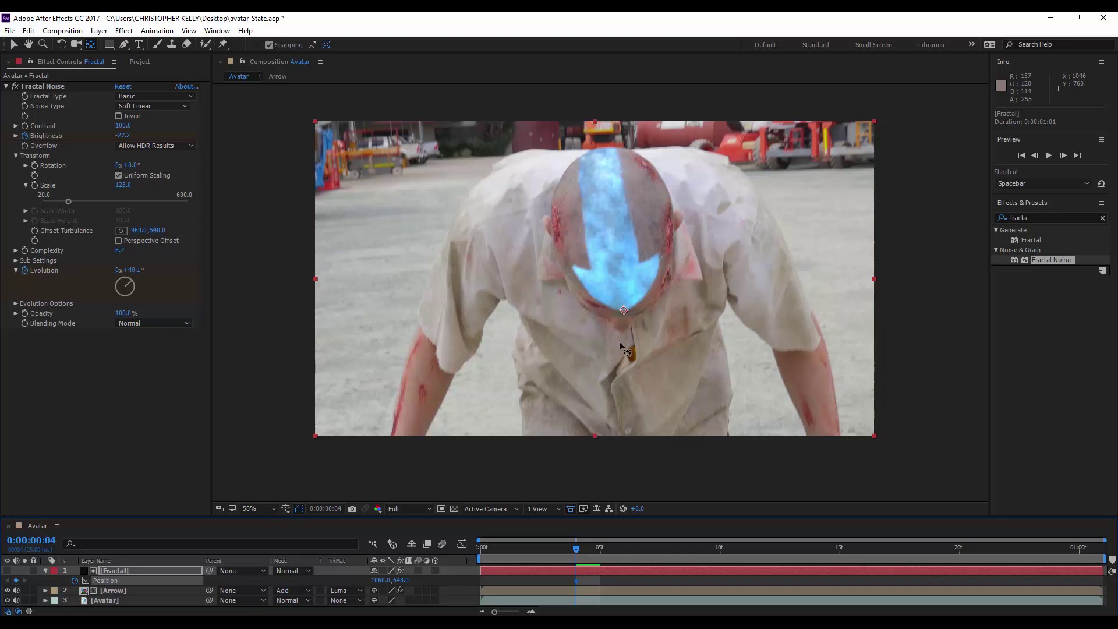
key("period")
key("period")
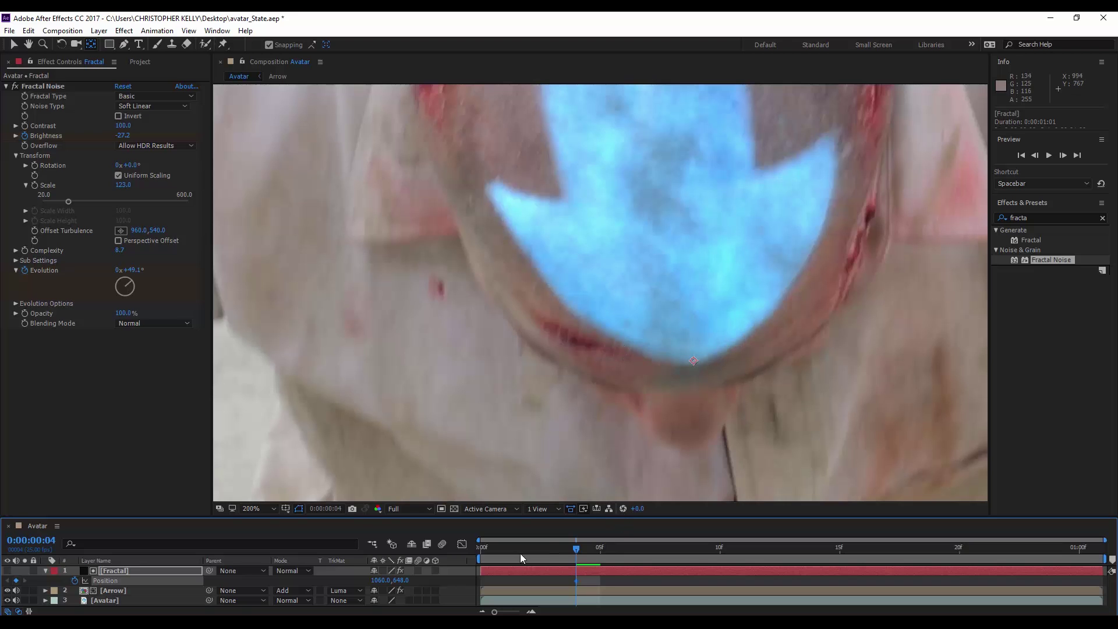
key("space")
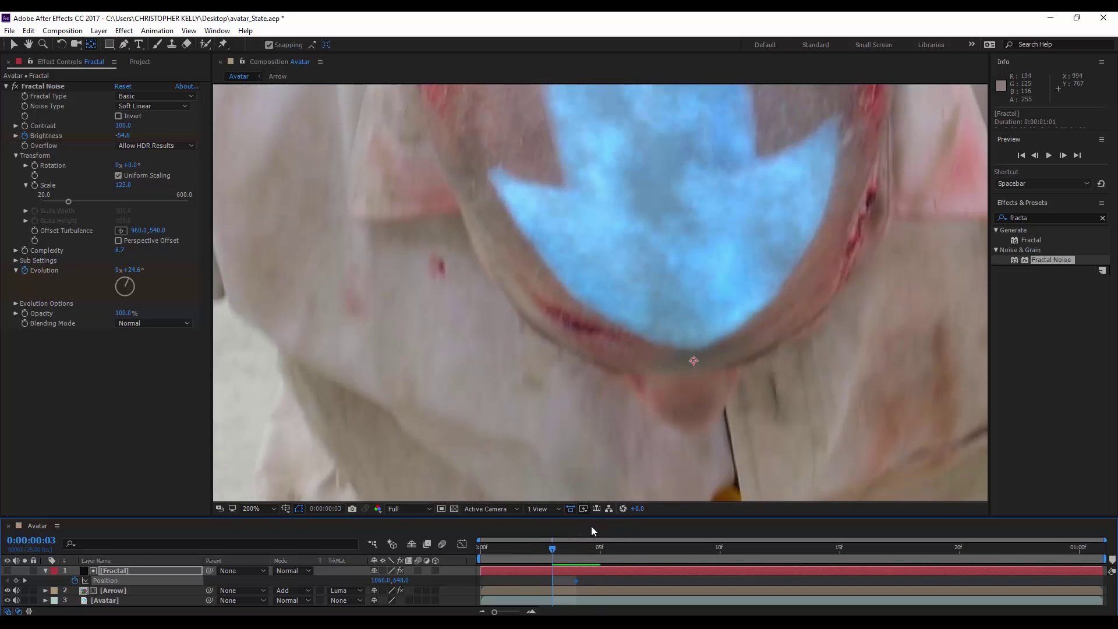
key("v")
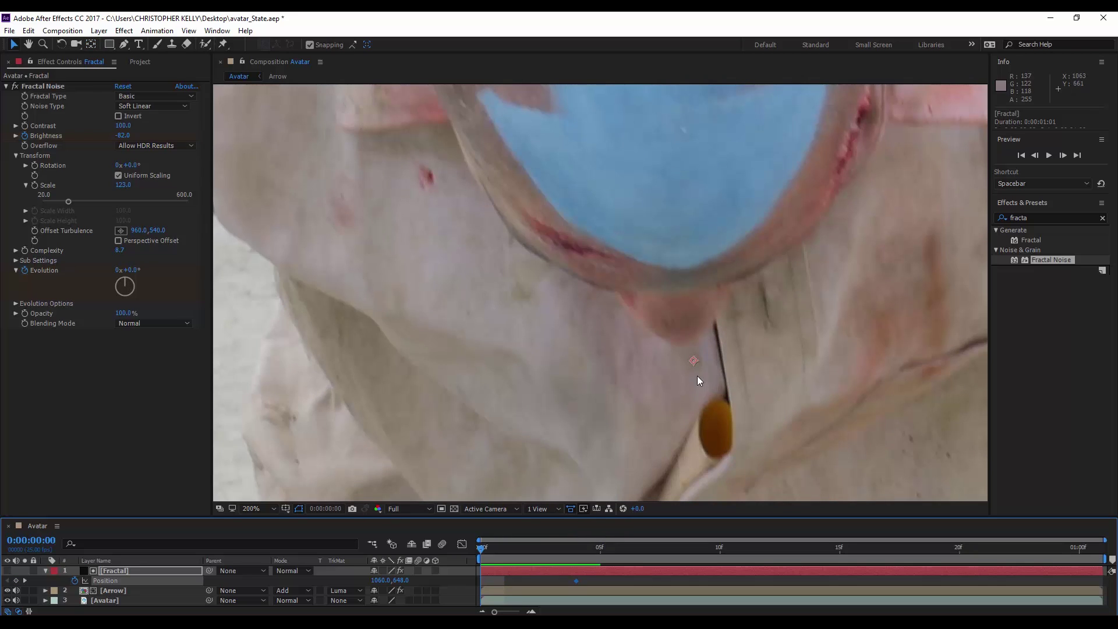
left_click_drag(698, 380, 687, 285)
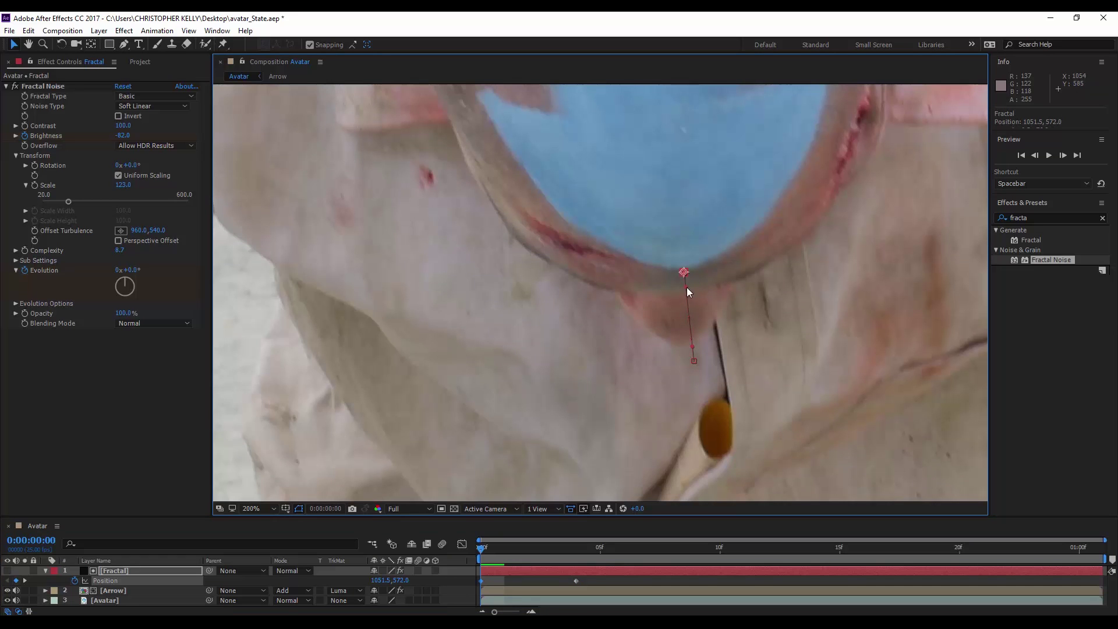
- At 0:00:00:02, move the Fractal layer to about 1056.3, 623.5 so its anchor point meets the arrow tip
key("Page_Down")
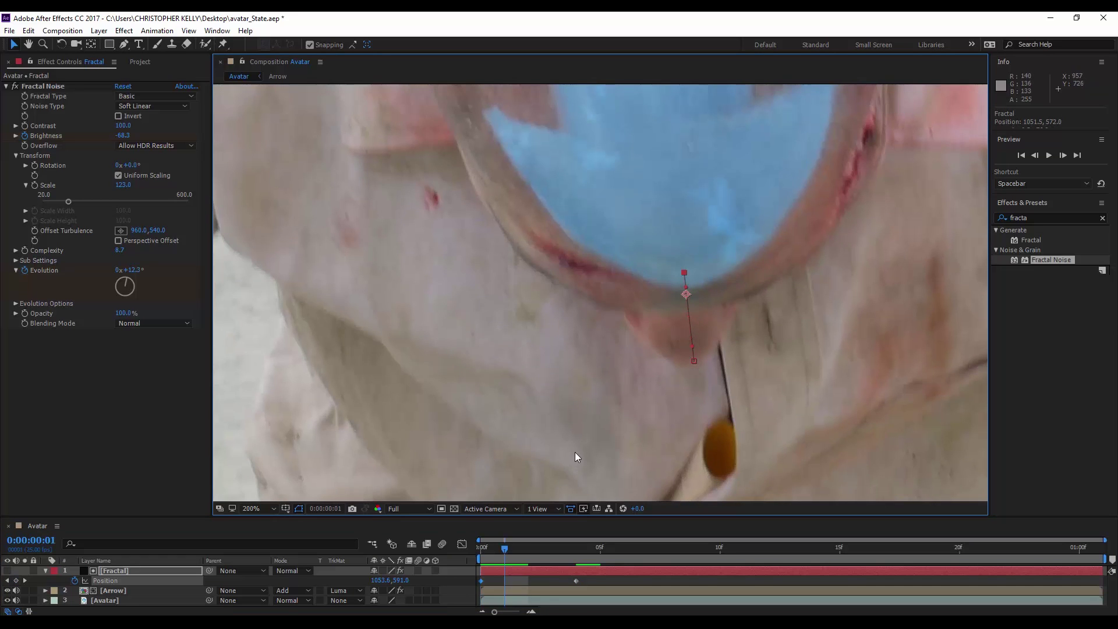
key("Page_Down")
left_click_drag(605, 436, 608, 452)
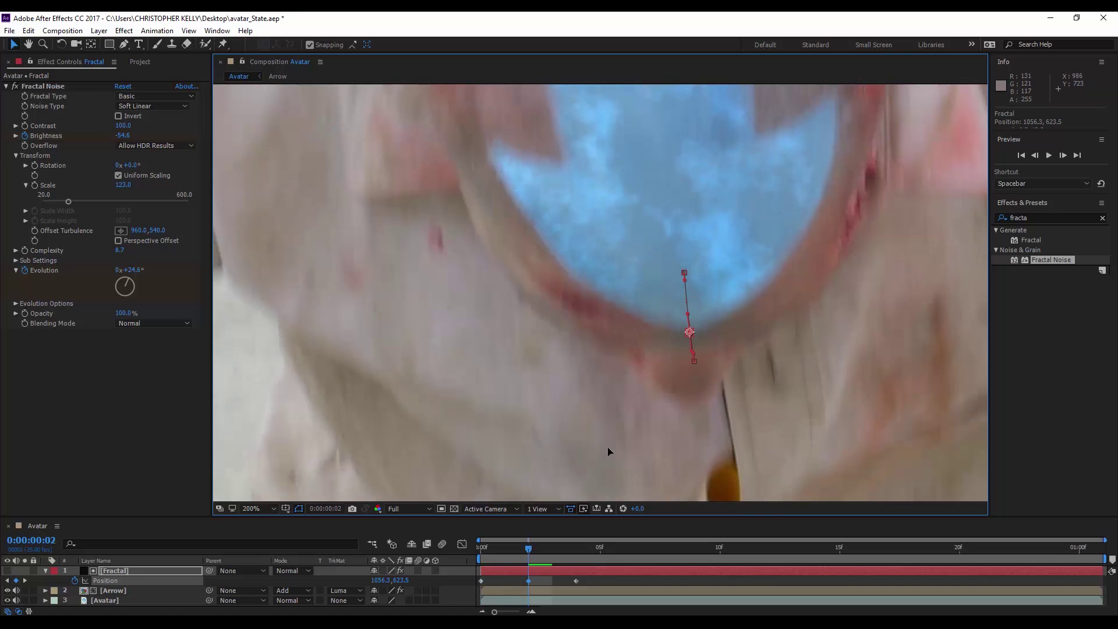
- Keyframe the Fractal layer's Position to follow the arrow tip from 0:00:00:05 through 0:00:00:13, ending at about 987, 412.5
key("Page_Down")
key("Page_Down")
key("Page_Down")
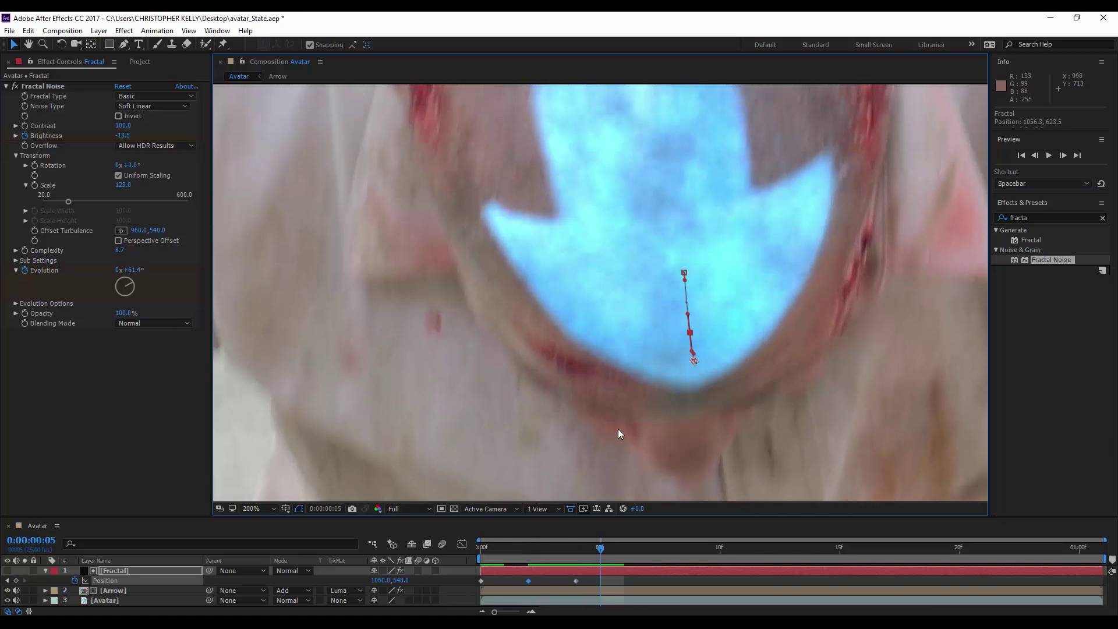
left_click_drag(664, 406, 603, 215)
key("Page_Down")
key("Page_Down")
key("Page_Down")
key("Page_Down")
key("Page_Down")
key("Page_Down")
key("Page_Down")
key("Page_Down")
key("space")
left_click_drag(670, 229, 624, 399)
left_click_drag(513, 393, 497, 302)
scroll(495, 289, "down", 2)
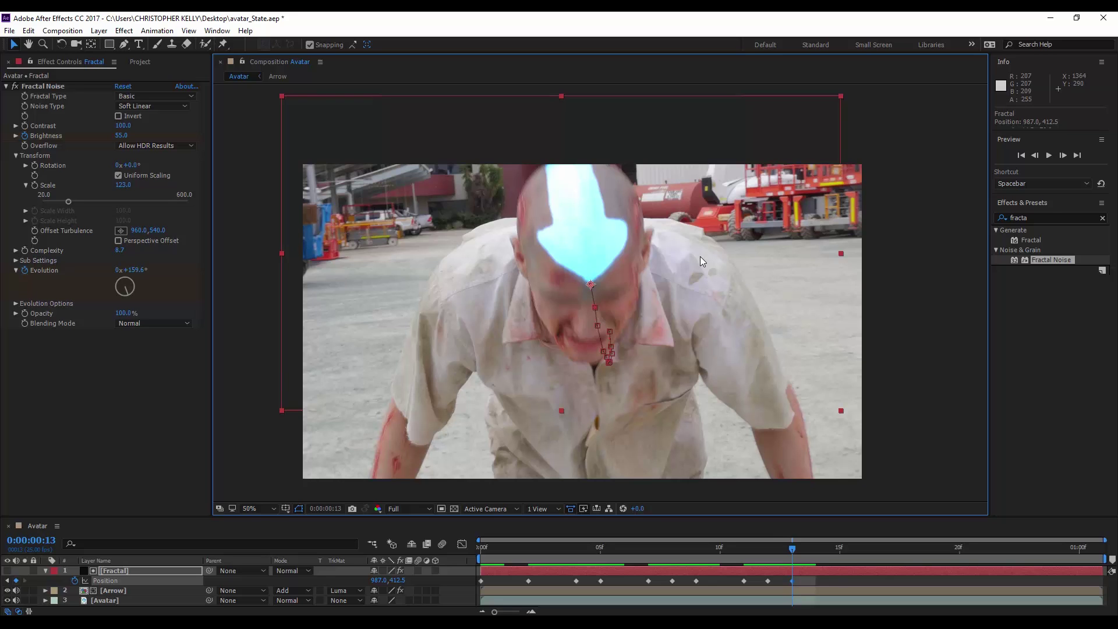
- Deselect the Fractal layer, play back the tracked noise, and park the time at 0:00:00:04
left_click(833, 578)
key("space")
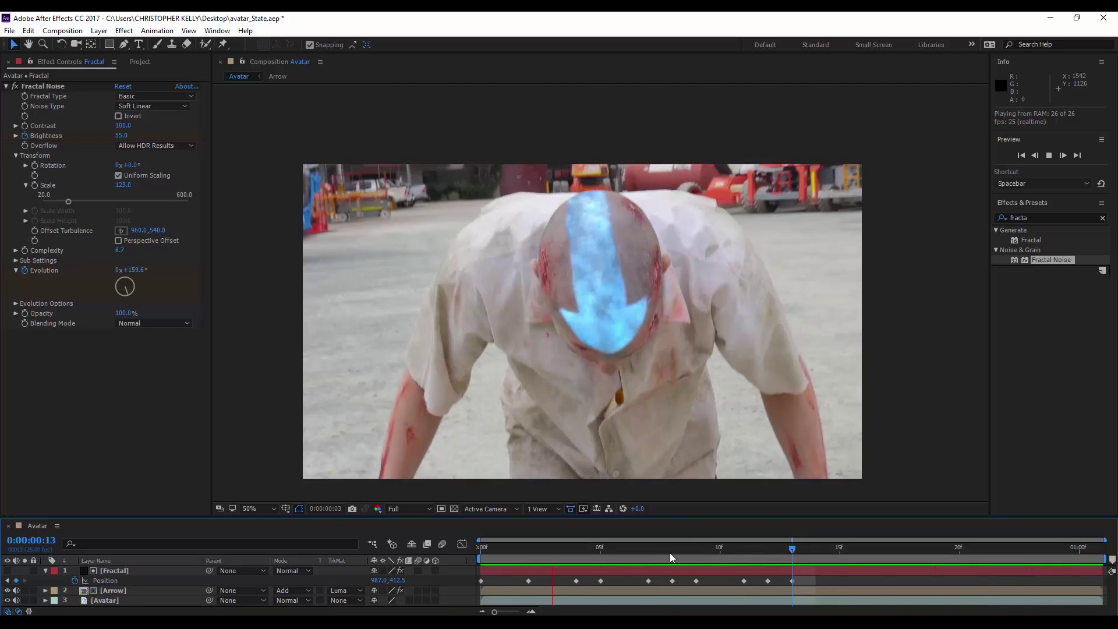
left_click(599, 547)
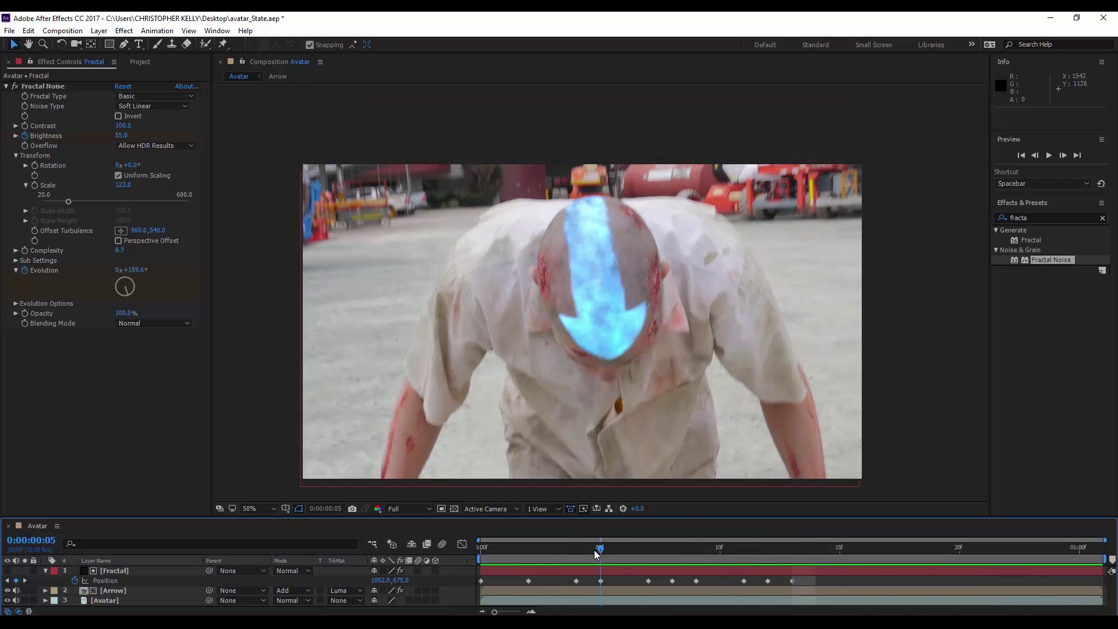
left_click(587, 551)
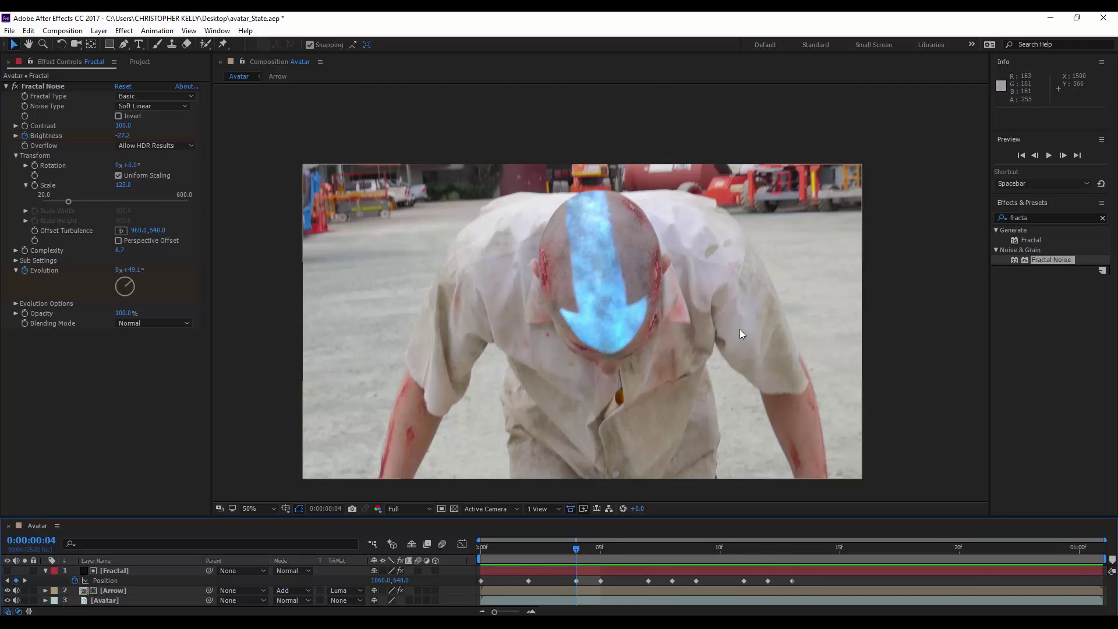
- Apply the Bulge effect to the Fractal layer and adjust the bulge over the arrow on the head
left_click(1056, 218)
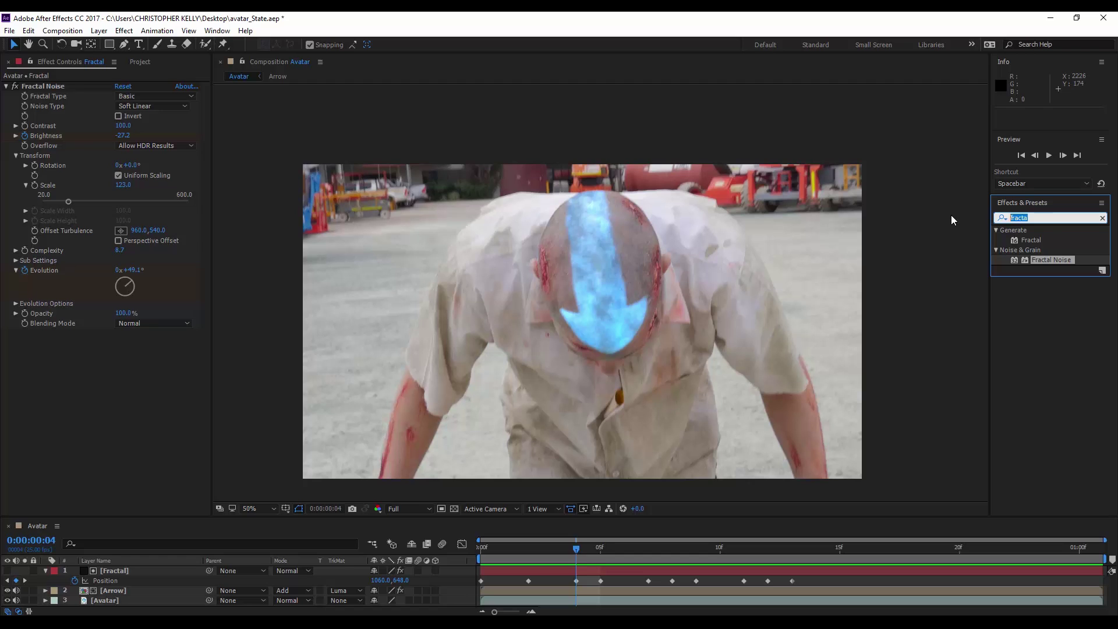
type("bul")
left_click_drag(1029, 310, 161, 571)
left_click_drag(567, 336, 591, 270)
left_click_drag(664, 344, 670, 357)
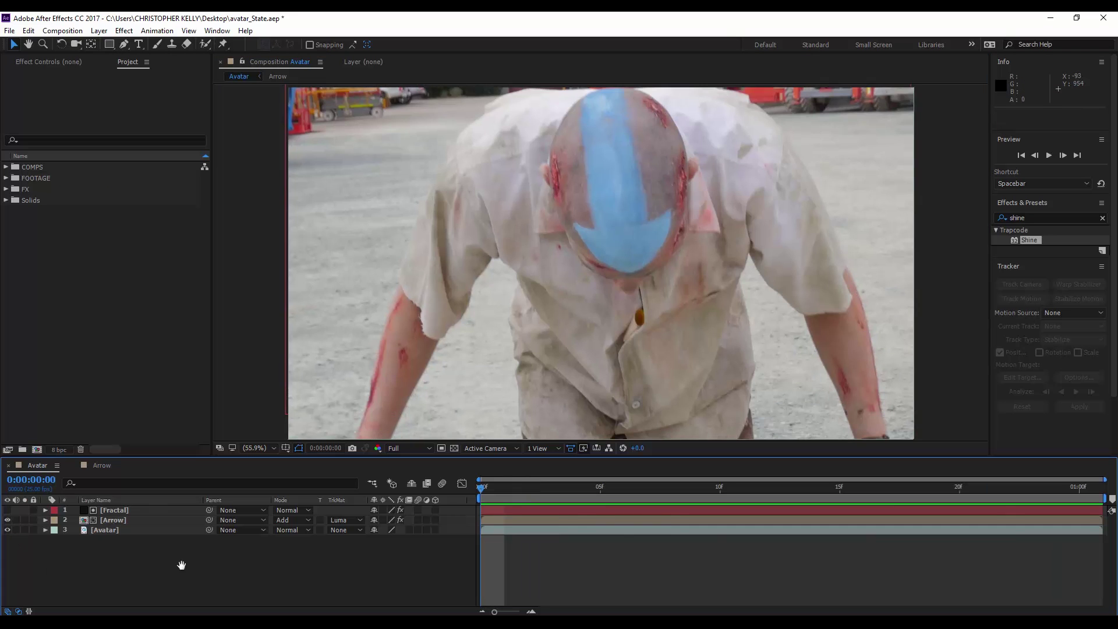
- Go to 0:00:00:05, set the Fractal layer's noise Fractal Type to Dynamic Twist, and inspect the arrow up close
key("space")
left_click_drag(529, 488, 600, 488)
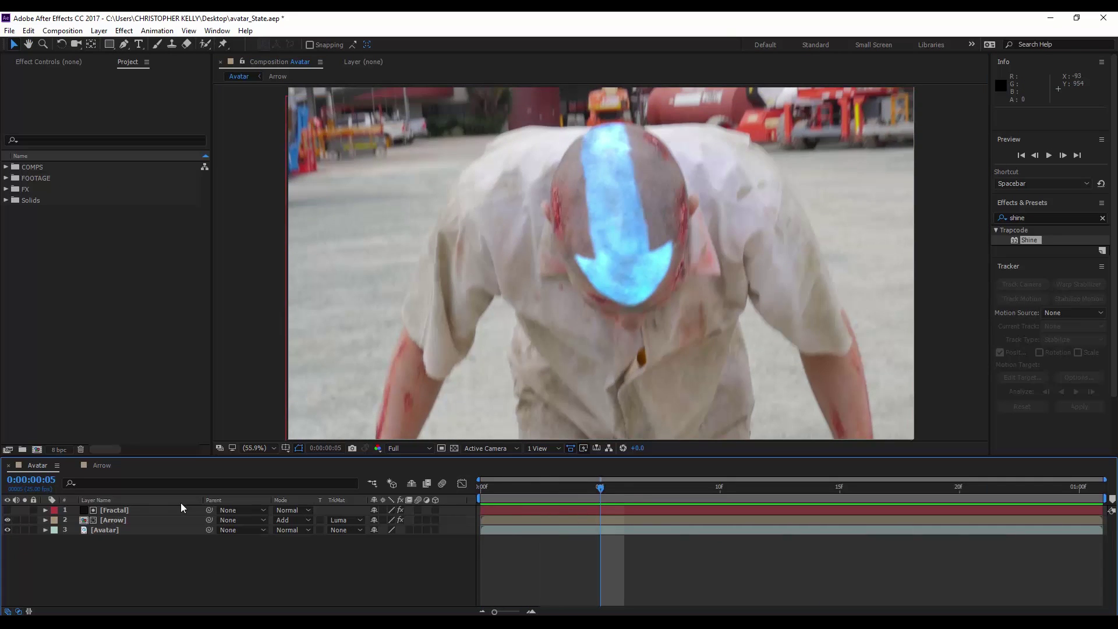
left_click(158, 510)
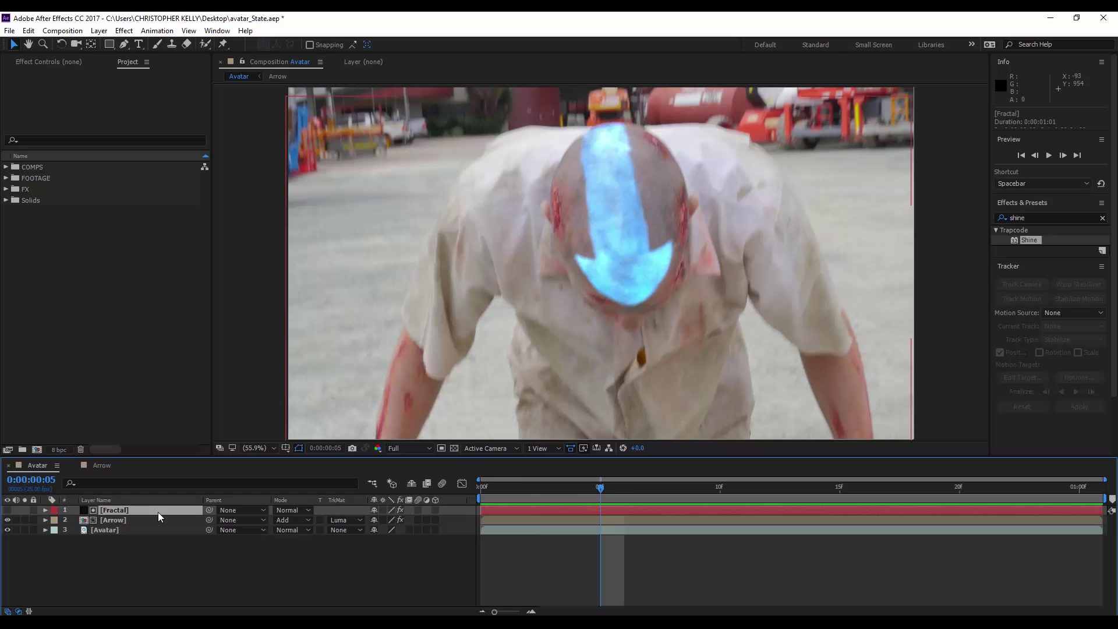
left_click(55, 63)
left_click(5, 86)
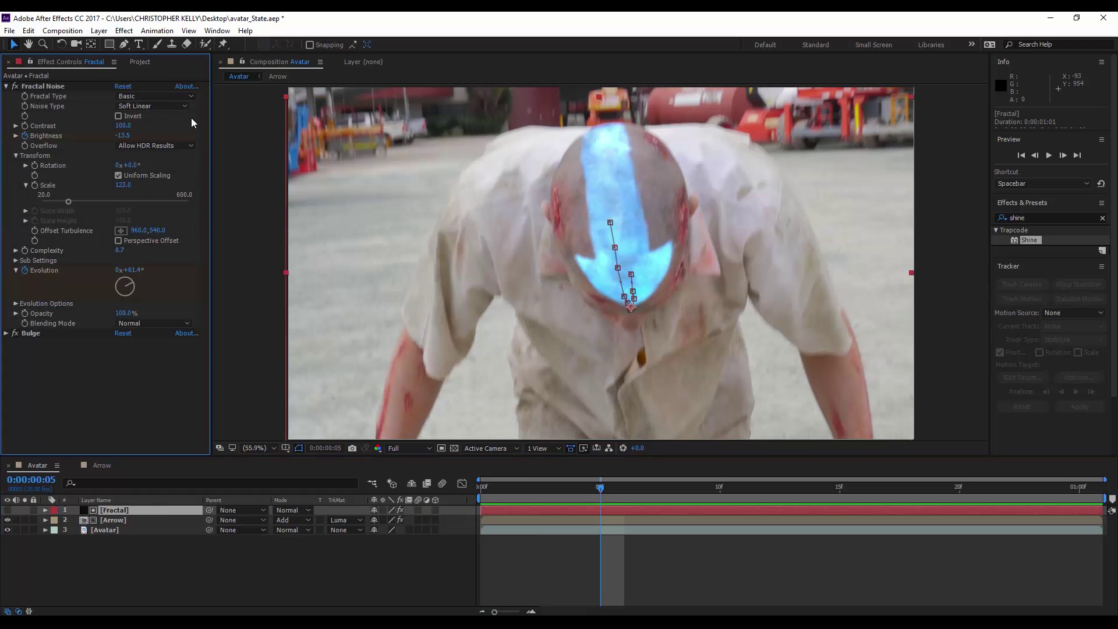
left_click(170, 97)
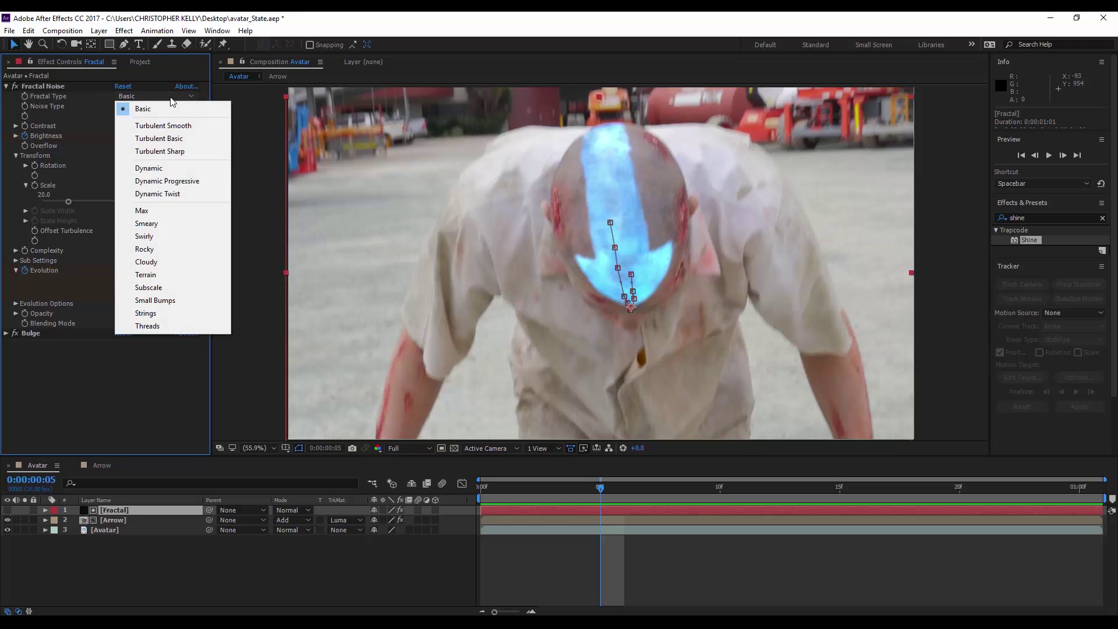
left_click(210, 193)
scroll(561, 343, "down", 1)
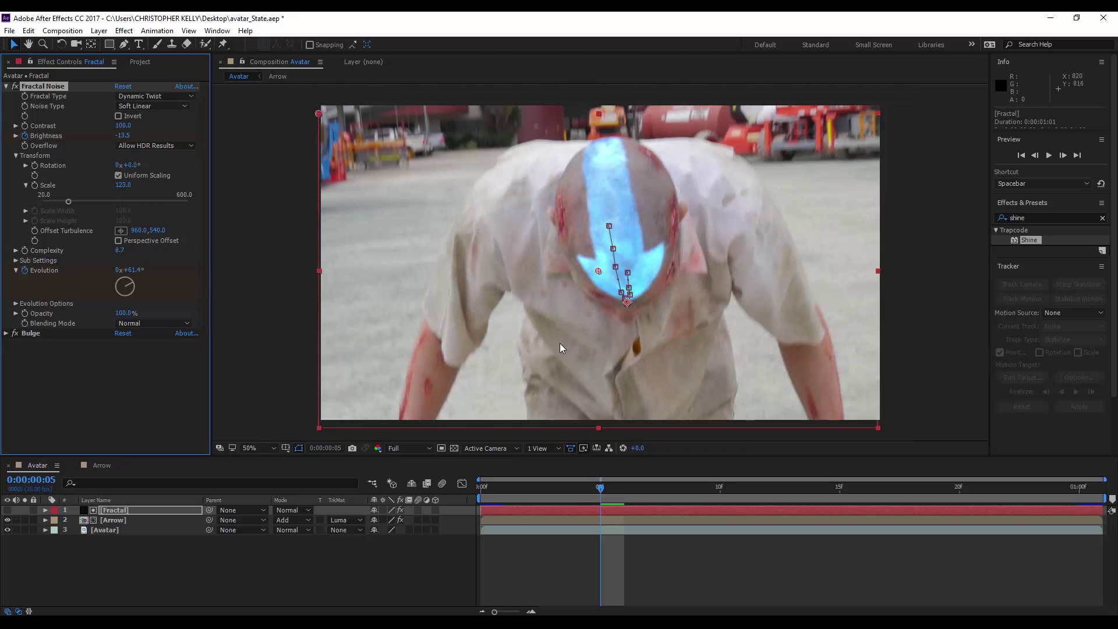
scroll(560, 343, "up", 3)
left_click_drag(534, 293, 424, 406)
scroll(468, 278, "down", 3)
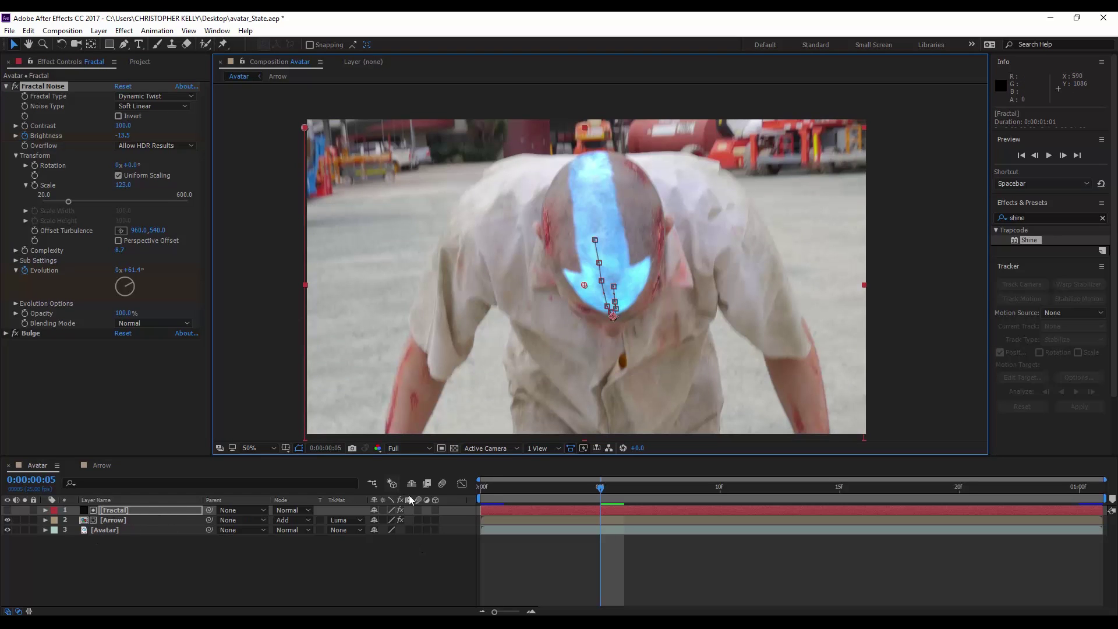
- Turn on motion blur for the Fractal layer and enable it for the composition
left_click(418, 510)
left_click(121, 509)
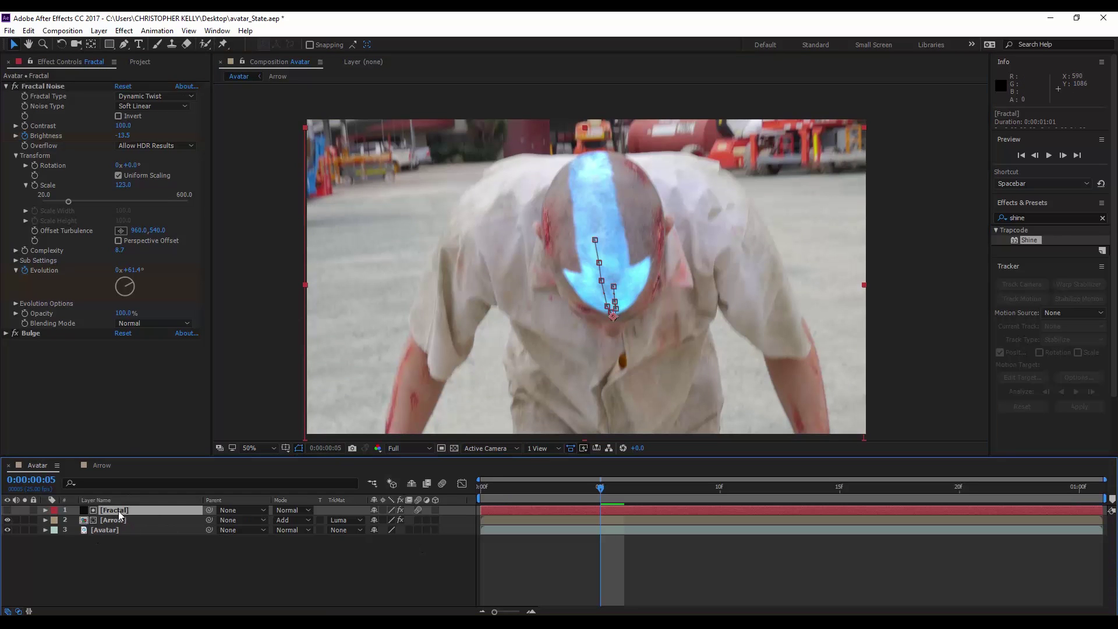
left_click(442, 485)
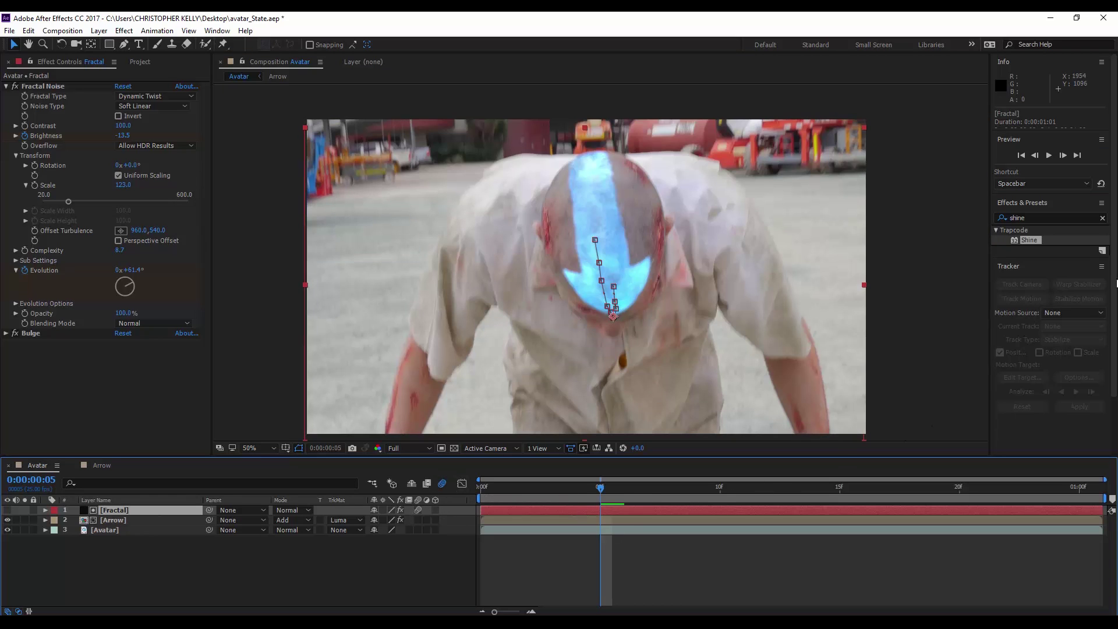
- Apply Fast Blur (Legacy) below Bulge on the Fractal layer, set its Blurriness to 2, and inspect the arrow up close
left_click(1041, 218)
type("fast")
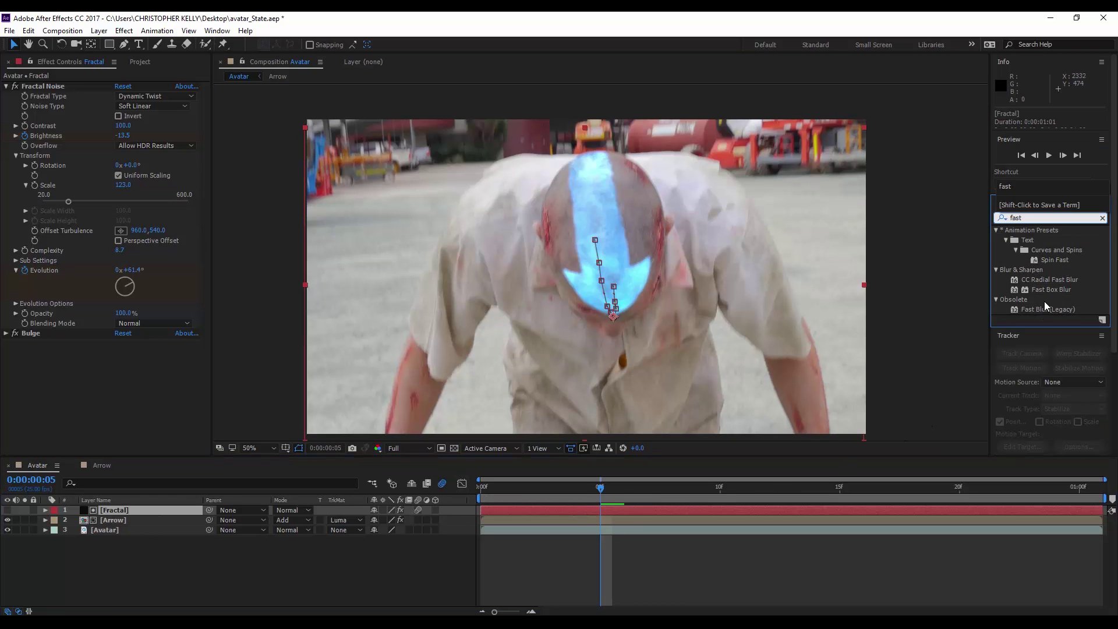
left_click_drag(1047, 309, 180, 341)
left_click(120, 352)
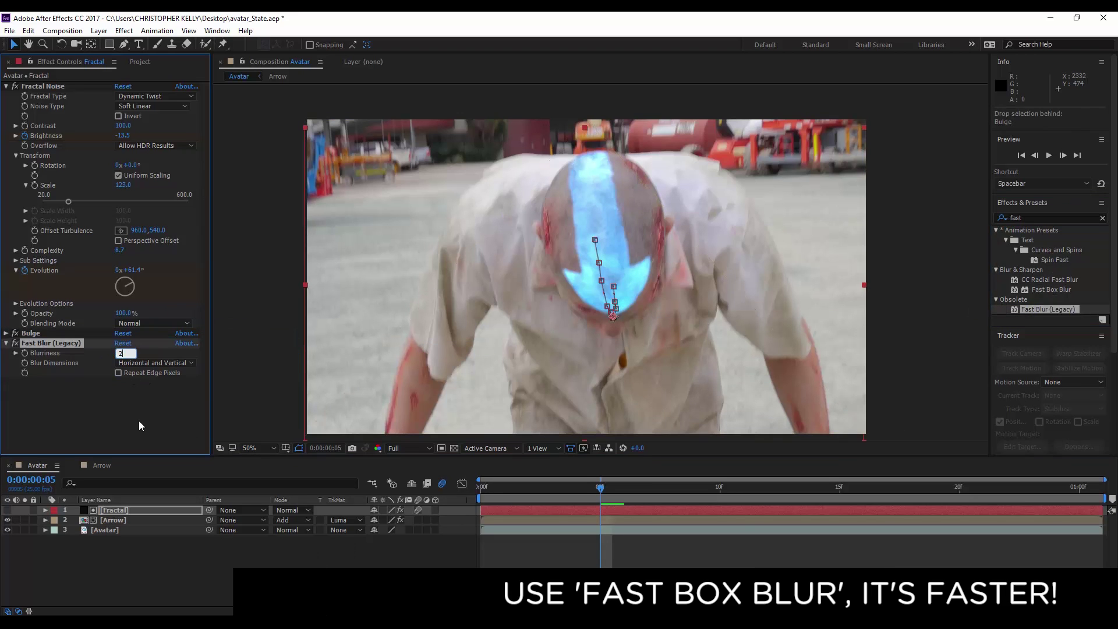
type("2")
key("Return")
key("period")
key("period")
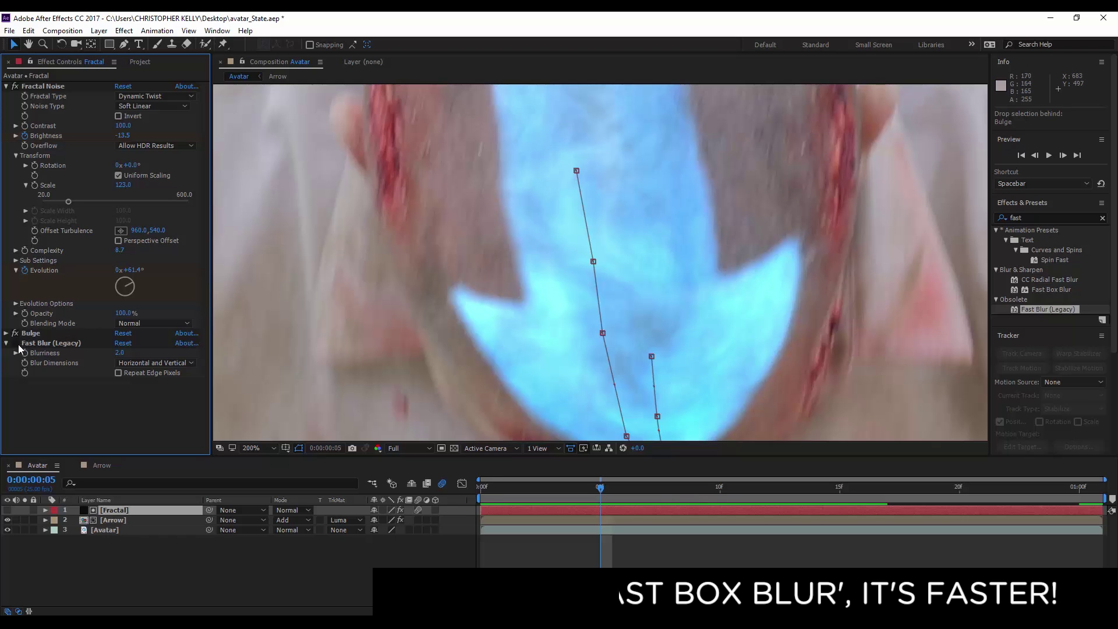
key("comma")
key("comma")
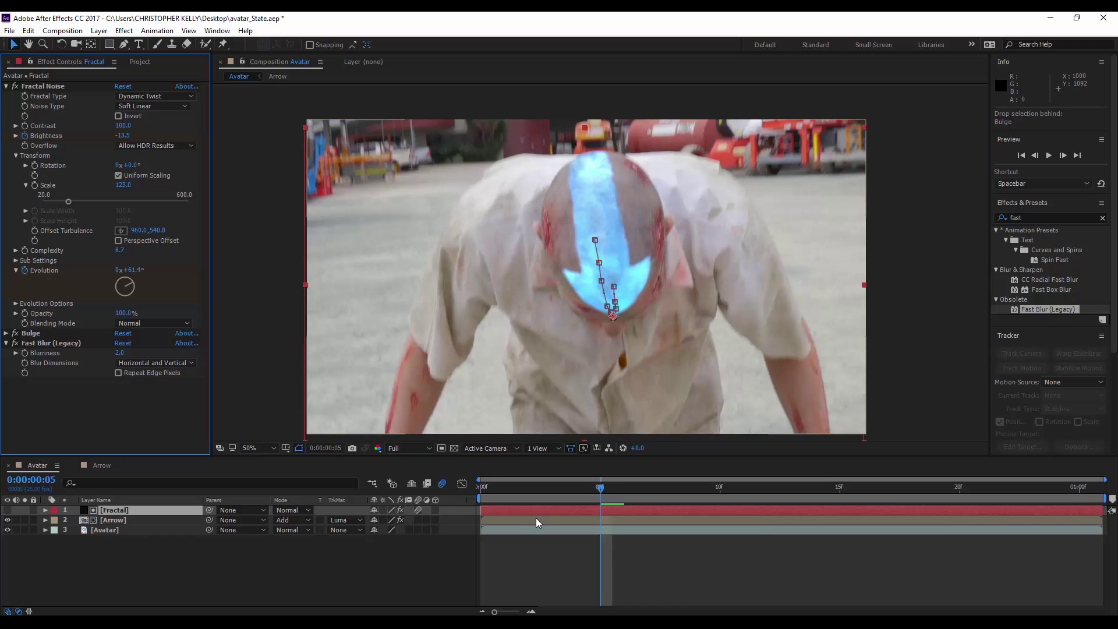
- Move the Fractal layer's second Brightness keyframe to 0:00:00:16 and set the Evolution keyframe at 0:00:01:00 to 2x+0.0°
key("u")
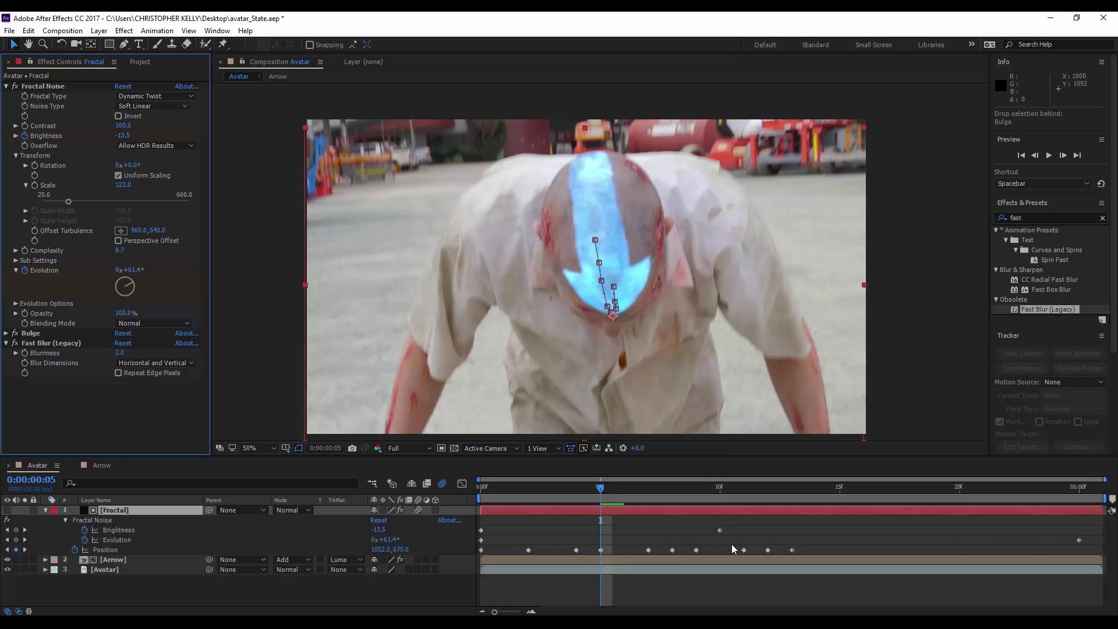
left_click_drag(719, 530, 871, 532)
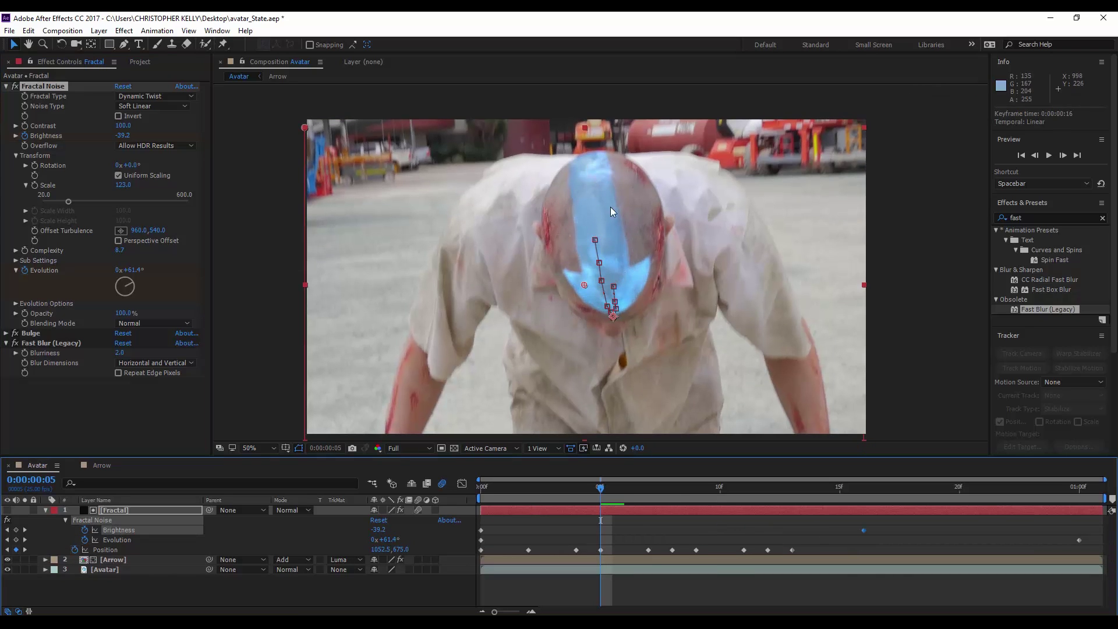
left_click(1077, 498)
left_click(375, 539)
type("2")
key("Tab")
type("0")
key("Return")
- Play back and scrub through the retimed noise animation to check the arrow's glow, and collapse the Fractal layer's keyframes
key("space")
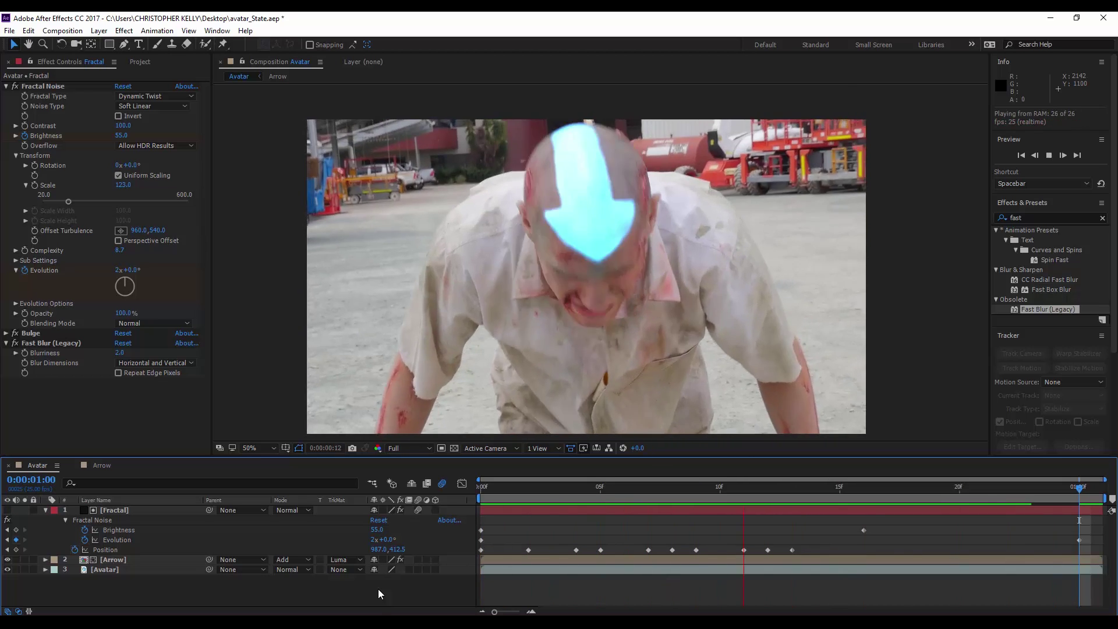
key("space")
left_click_drag(522, 491, 605, 494)
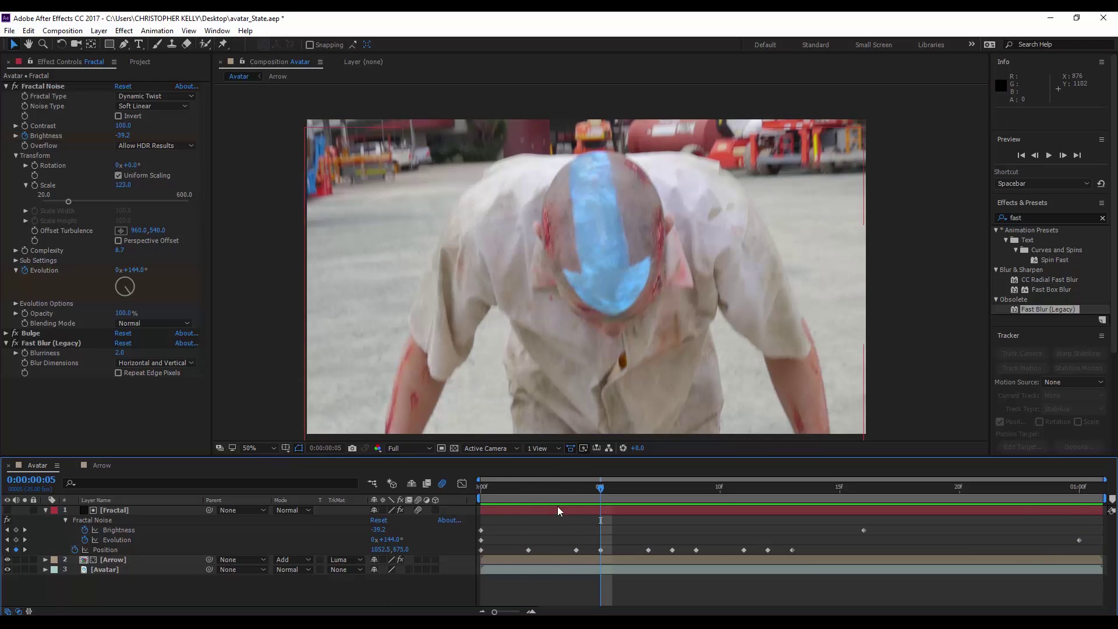
key("space")
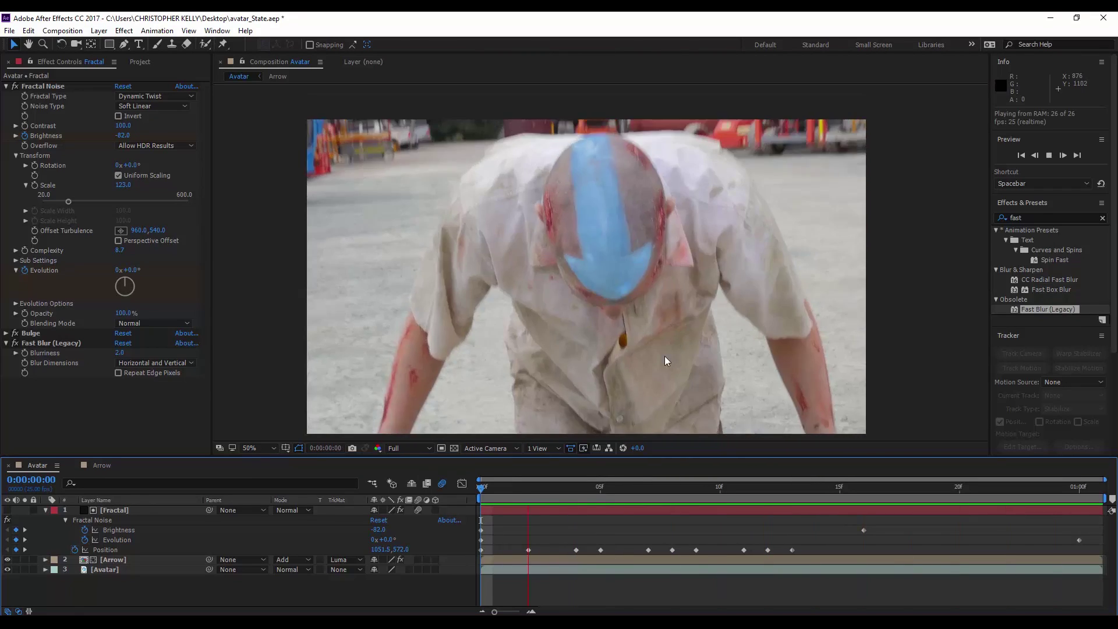
key("space")
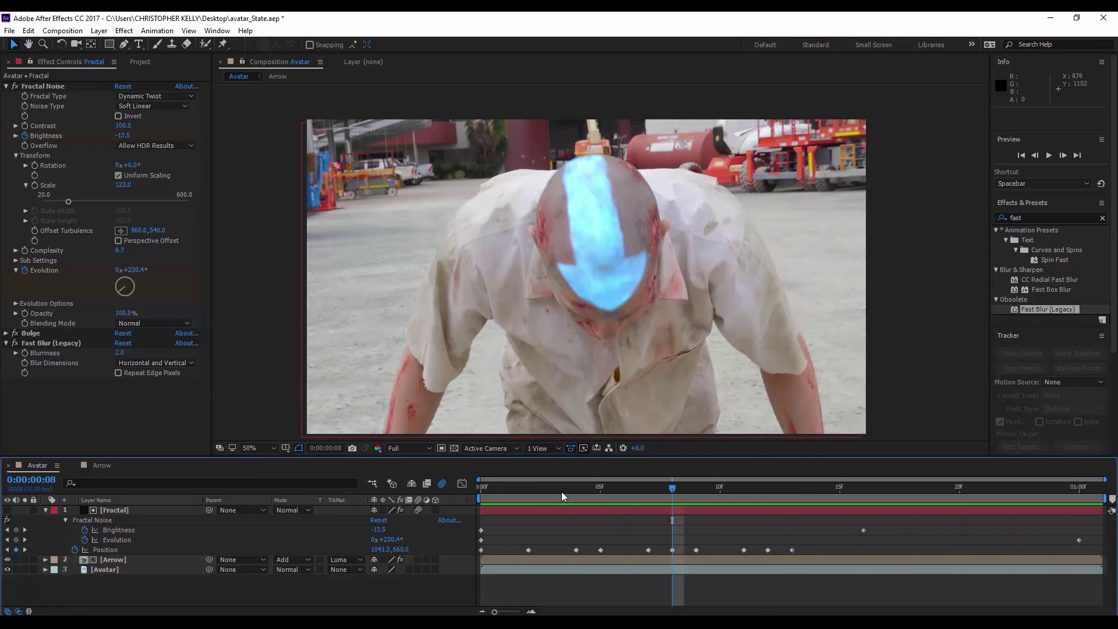
key("space")
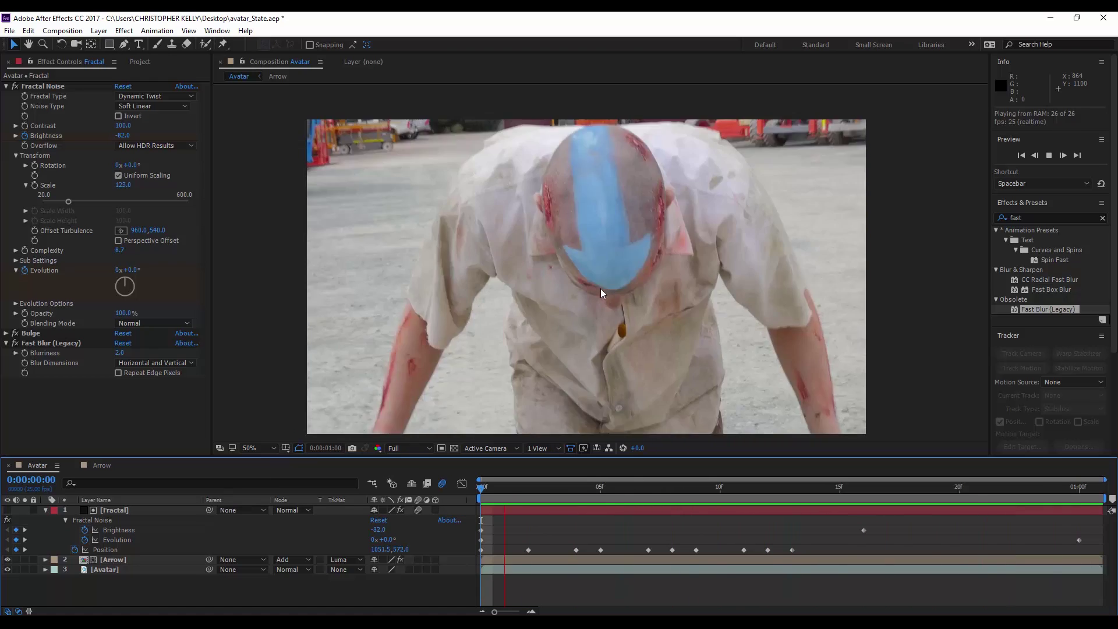
key("space")
key("u")
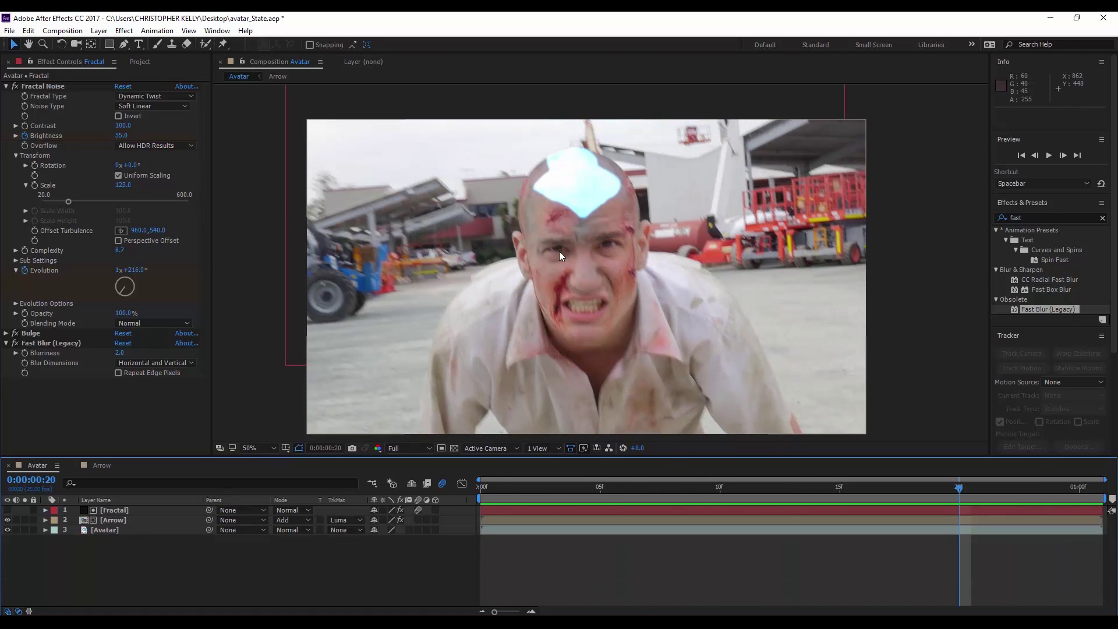
- Go to 0:00:00:20, duplicate the Avatar footage layer, and rename the upper copy DEBLURRED
left_click_drag(845, 487, 905, 499)
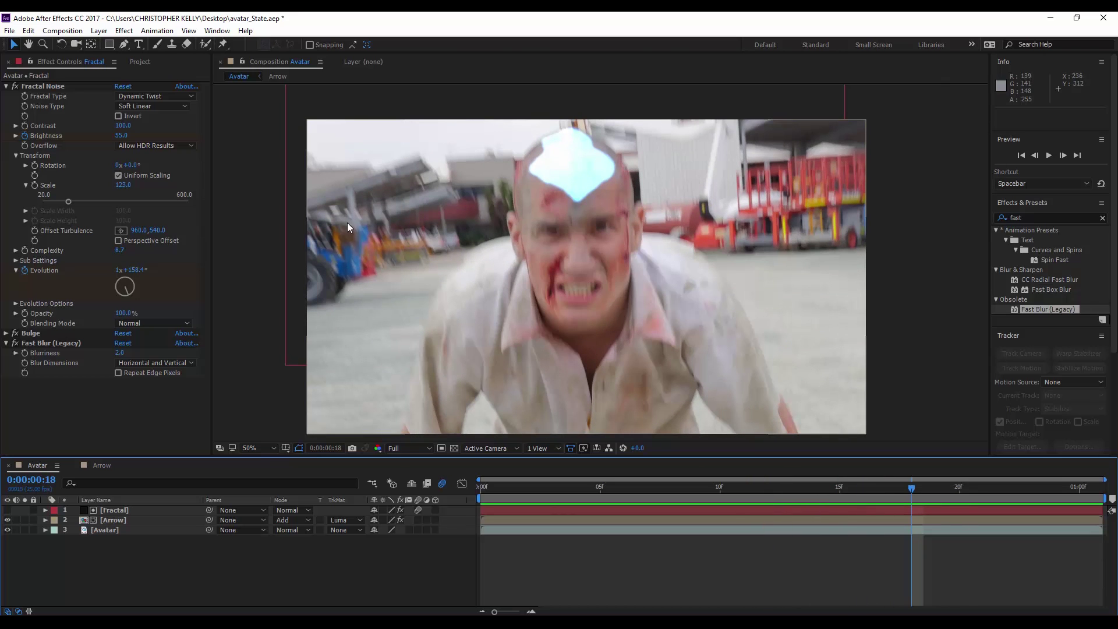
left_click_drag(912, 489, 961, 489)
left_click(151, 529)
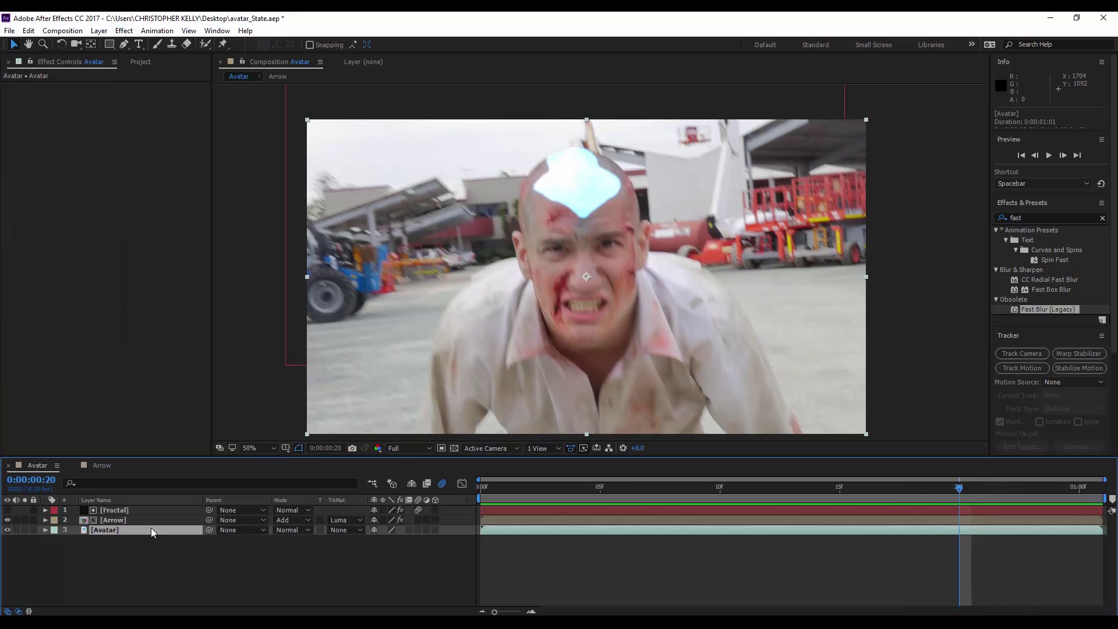
key("ctrl+d")
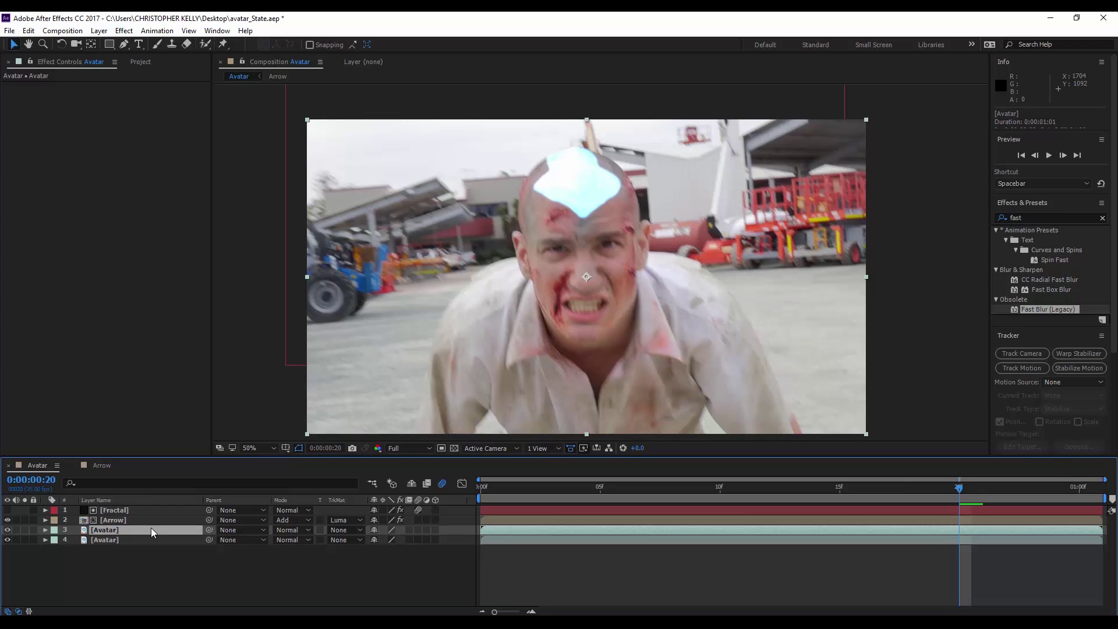
key("Return")
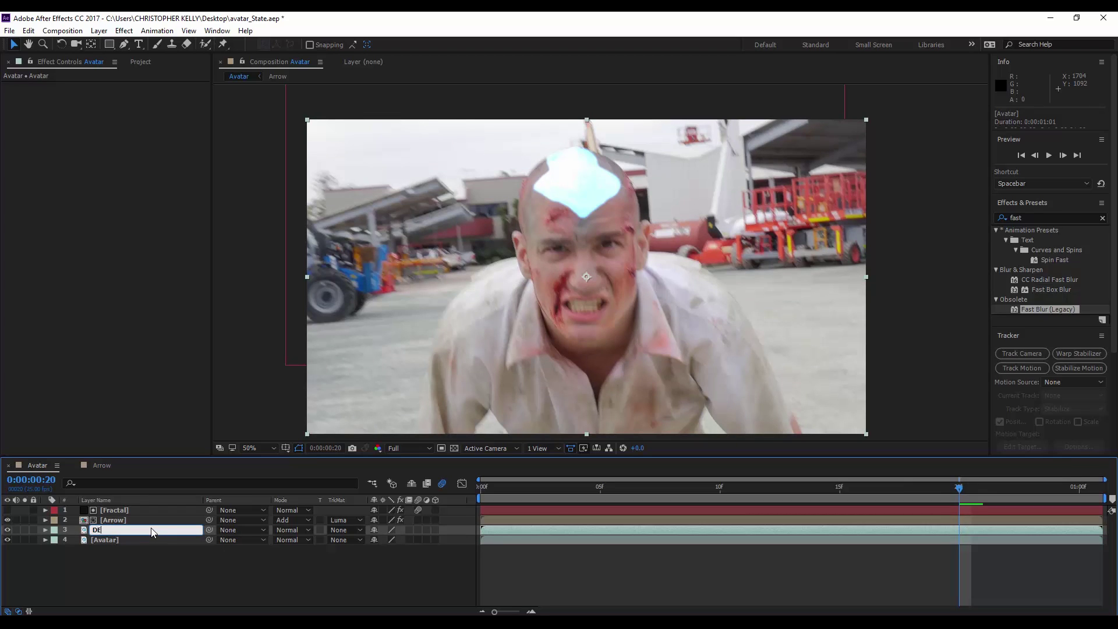
key("Return")
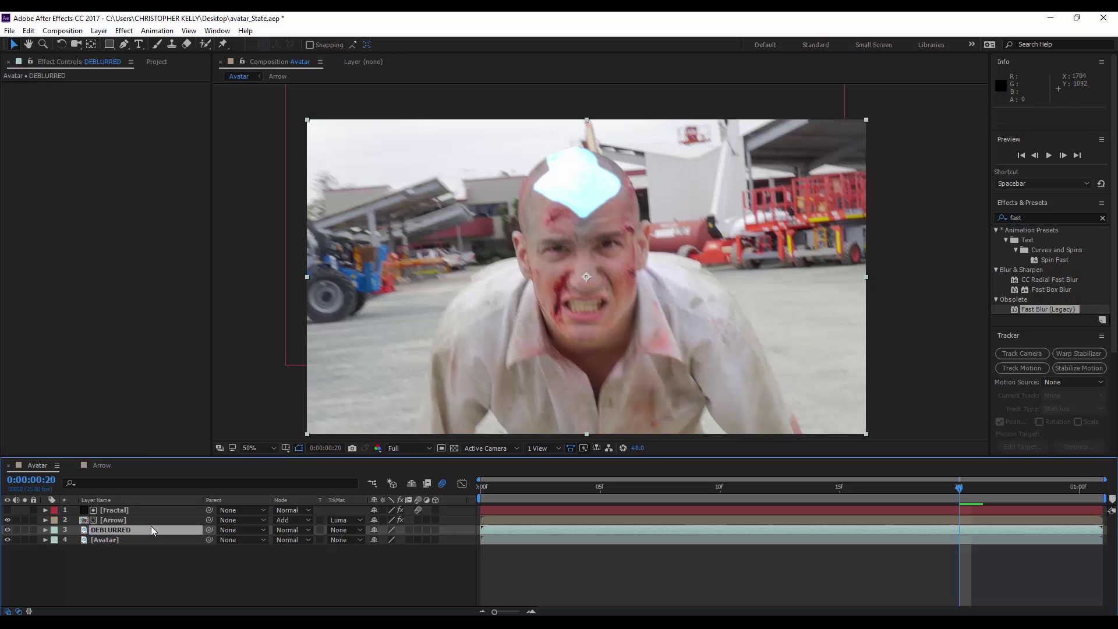
- Apply Camera-Shake Deblur to the DEBLURRED layer and set its Blur Duration to 9 Frames
left_click(1055, 217)
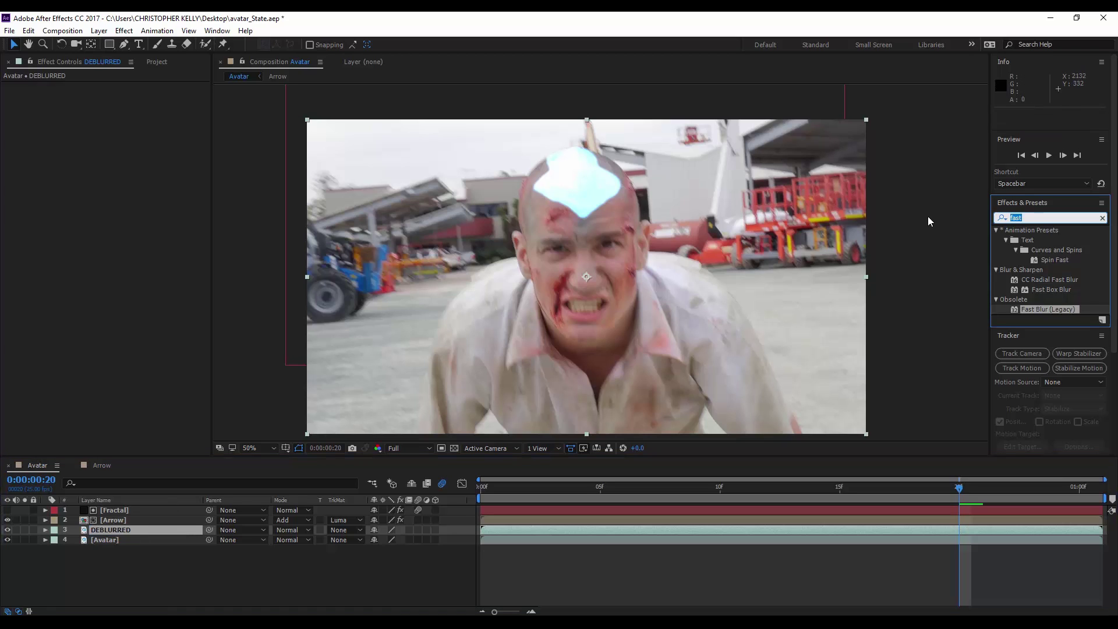
type("deb")
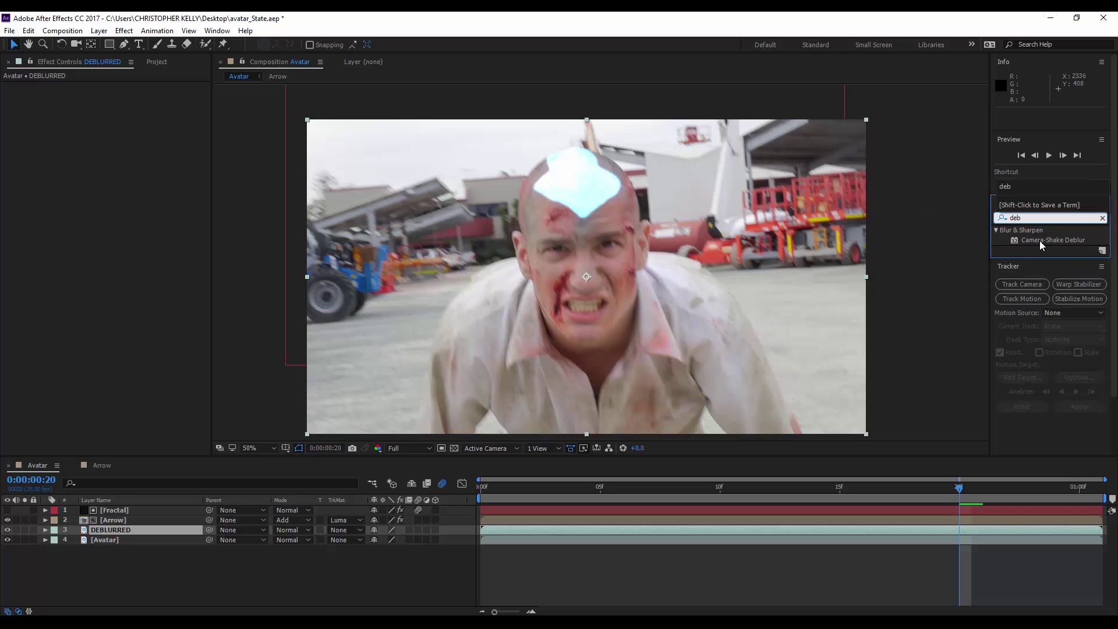
left_click_drag(1039, 240, 130, 529)
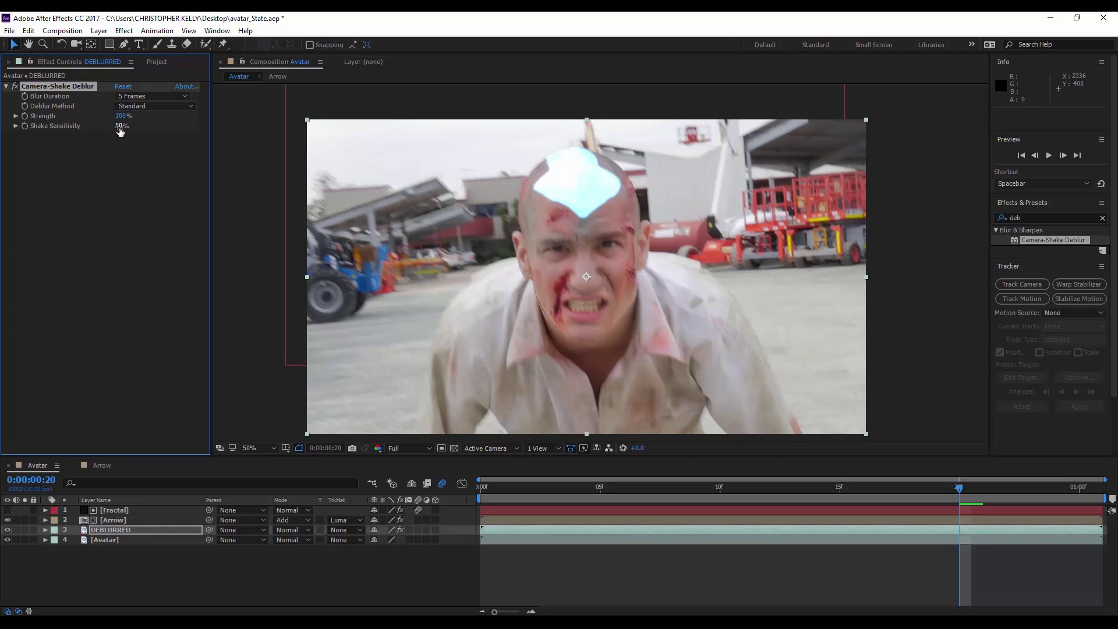
left_click(153, 96)
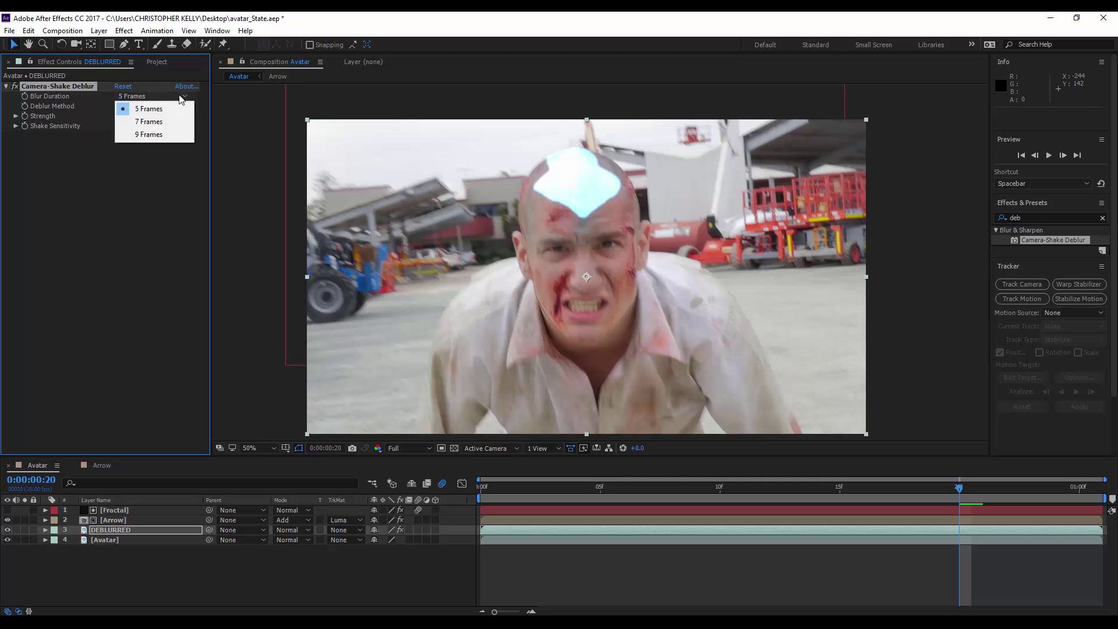
left_click(165, 134)
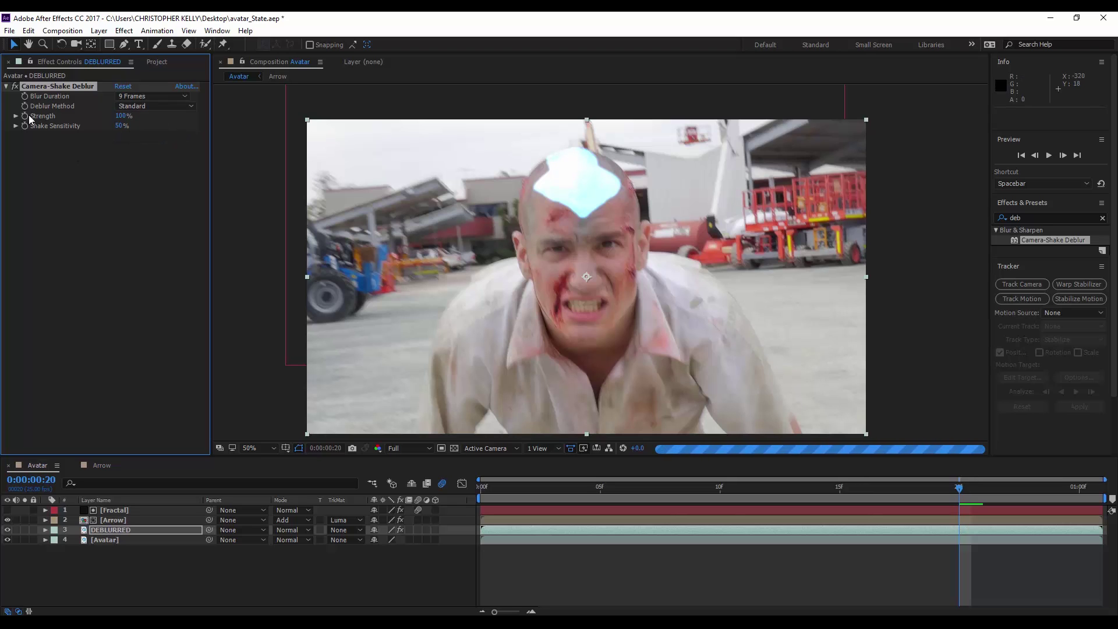
- Set the deblur method to High Quality (slower), Strength to 200% and Shake Sensitivity to 100%, and compare with the effect off
left_click(146, 106)
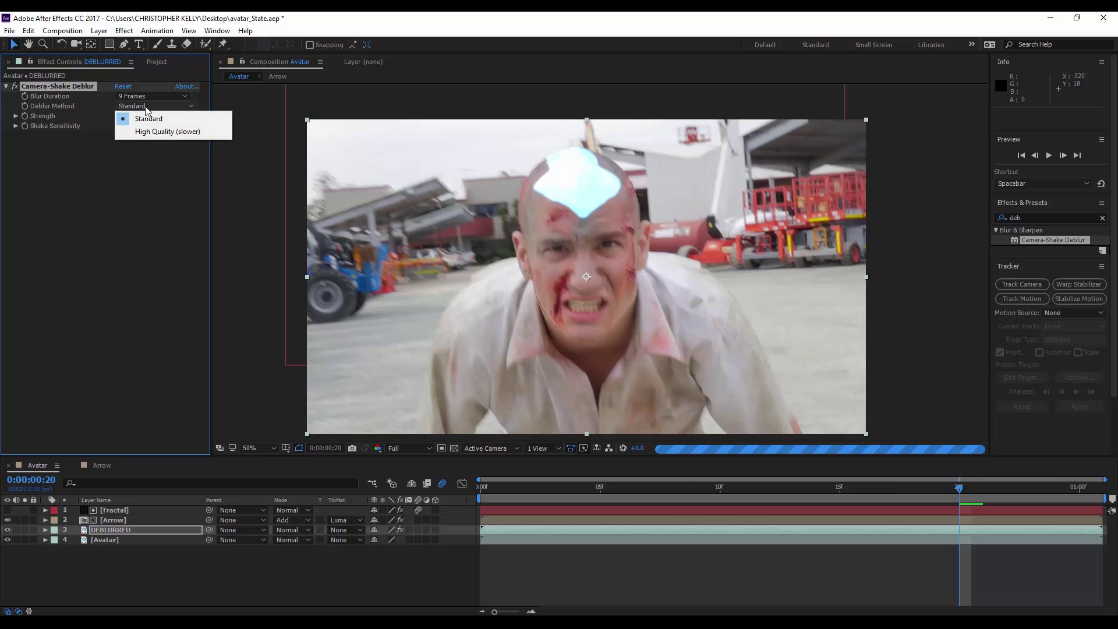
left_click(145, 132)
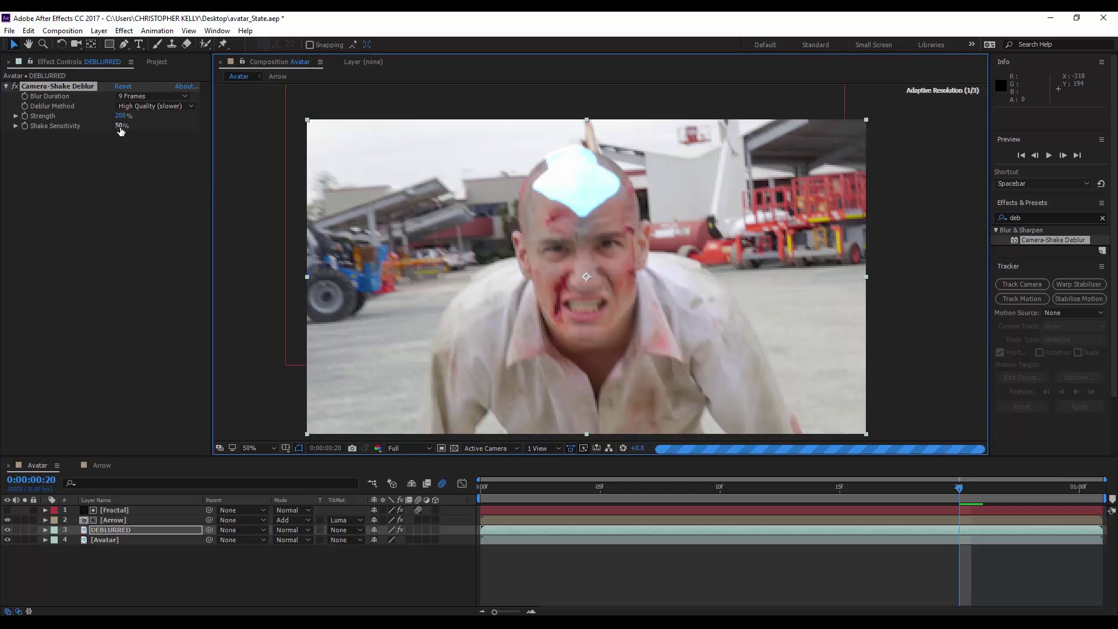
left_click(120, 126)
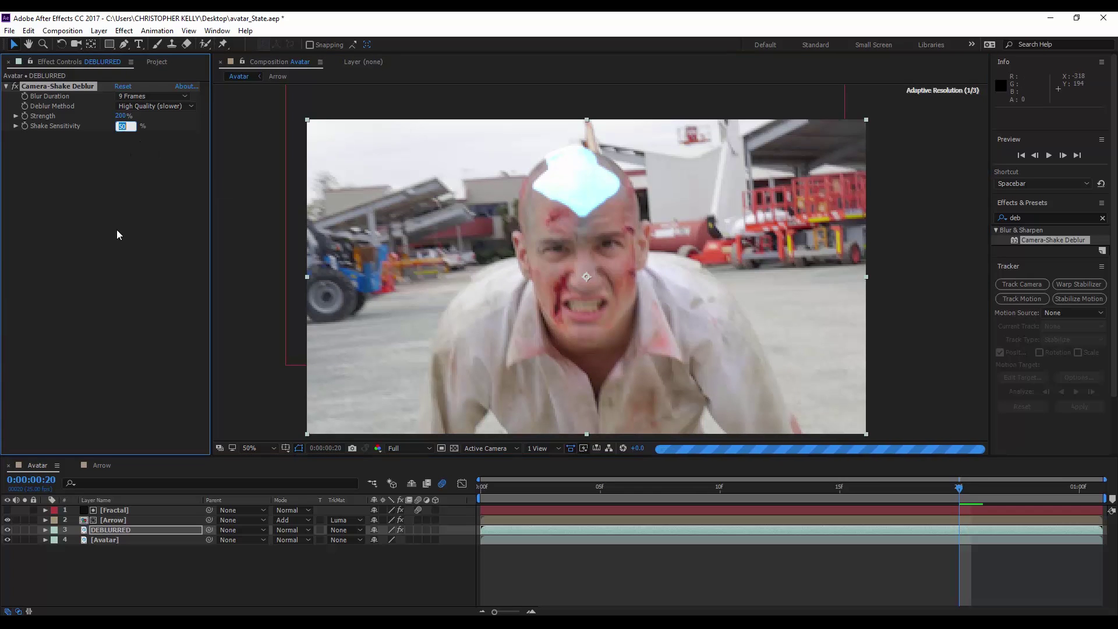
type("100")
key("Return")
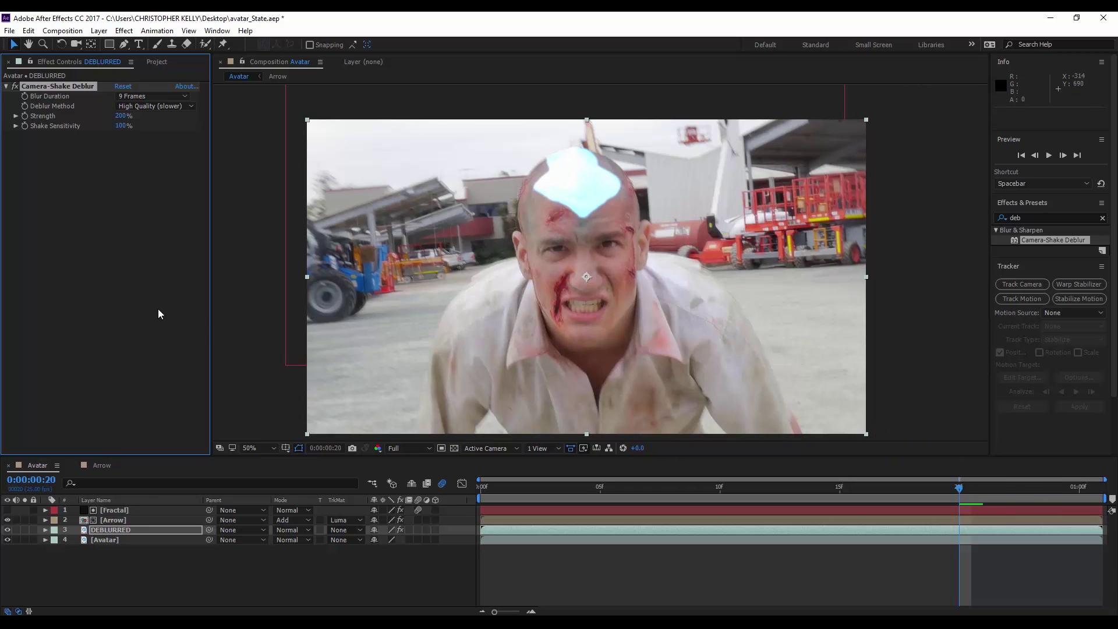
left_click(15, 86)
- Add Levels after the deblur on the DEBLURRED layer, with Input Black about 58 and Gamma about 1.44
key("ctrl+5")
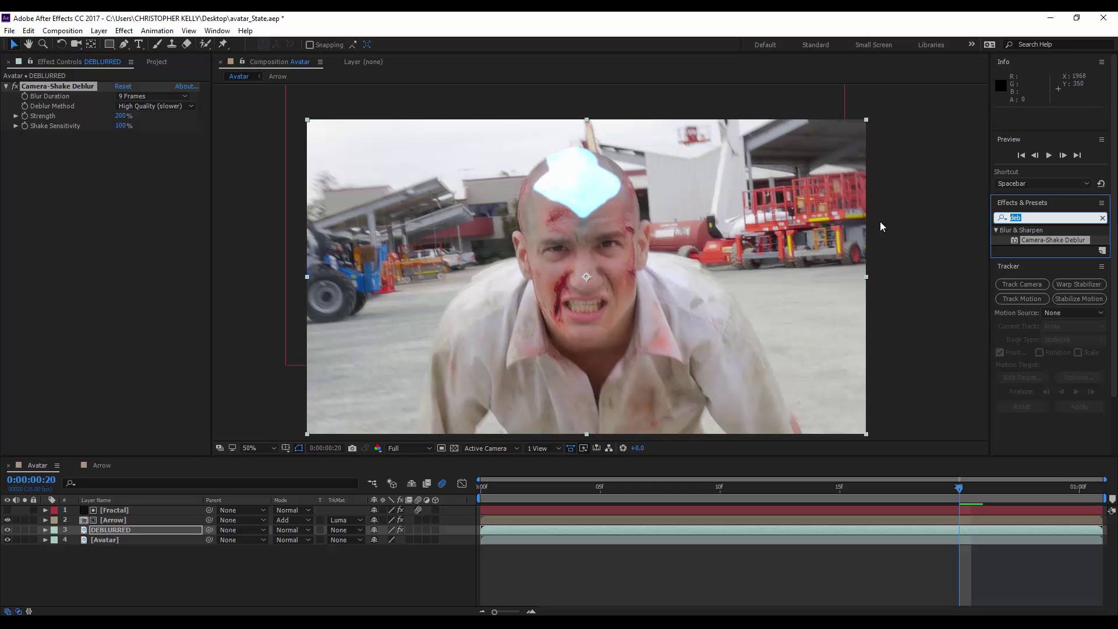
type("level")
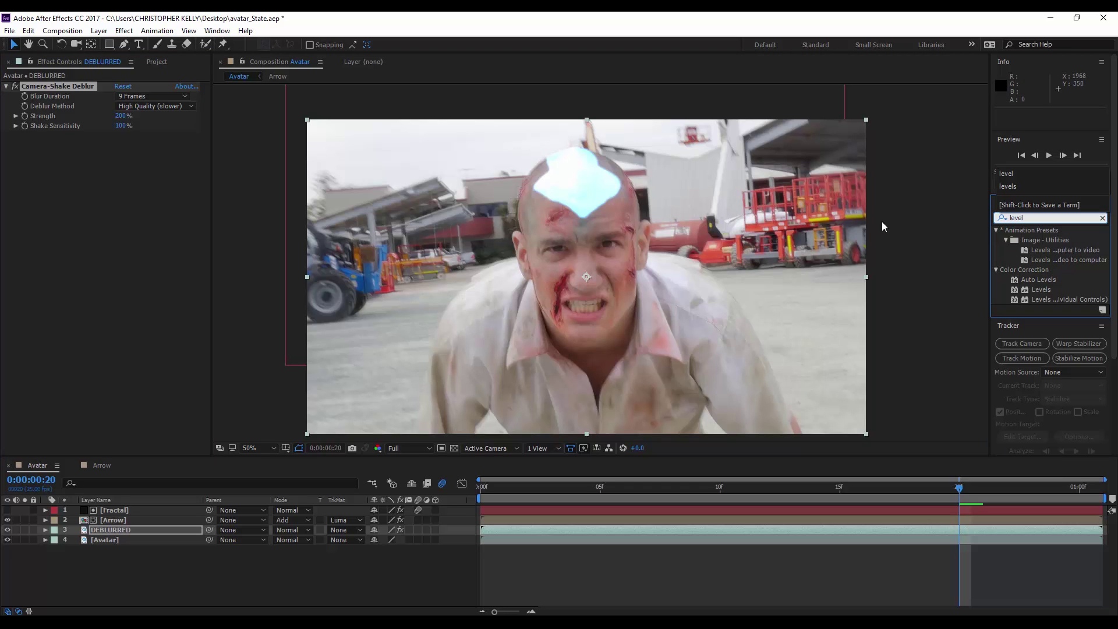
left_click_drag(1041, 290, 108, 166)
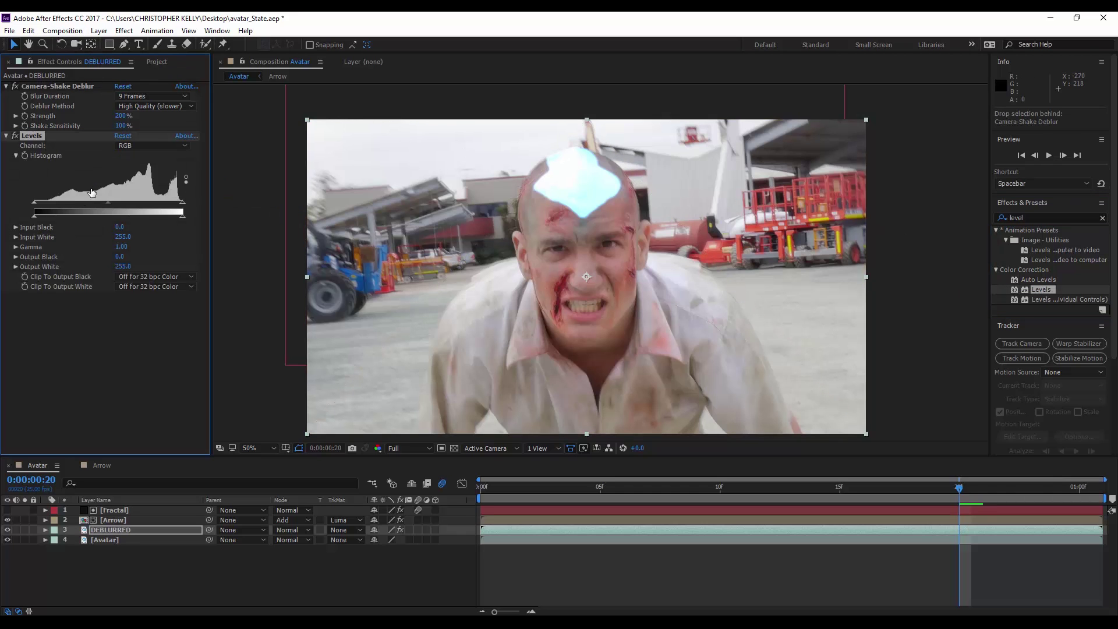
left_click_drag(107, 202, 113, 205)
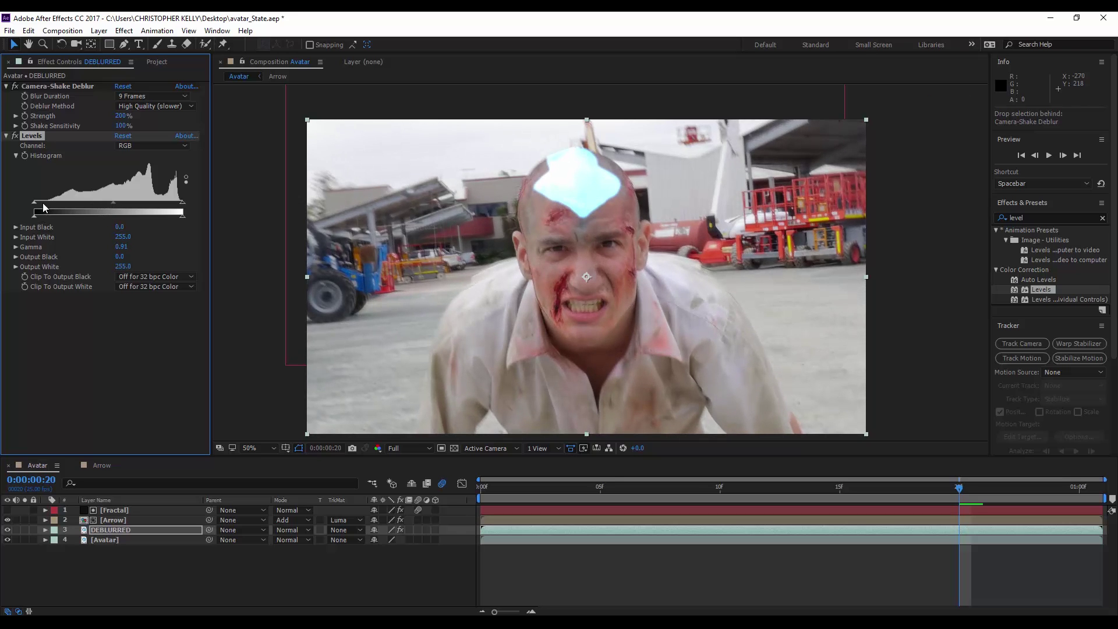
left_click_drag(33, 202, 45, 205)
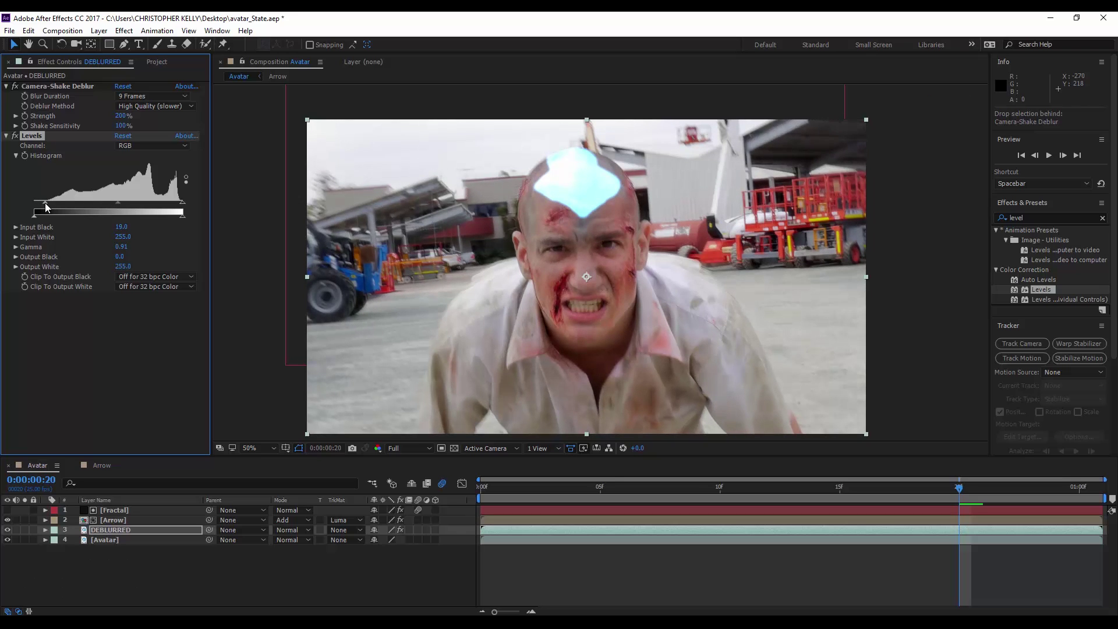
left_click_drag(118, 204, 109, 204)
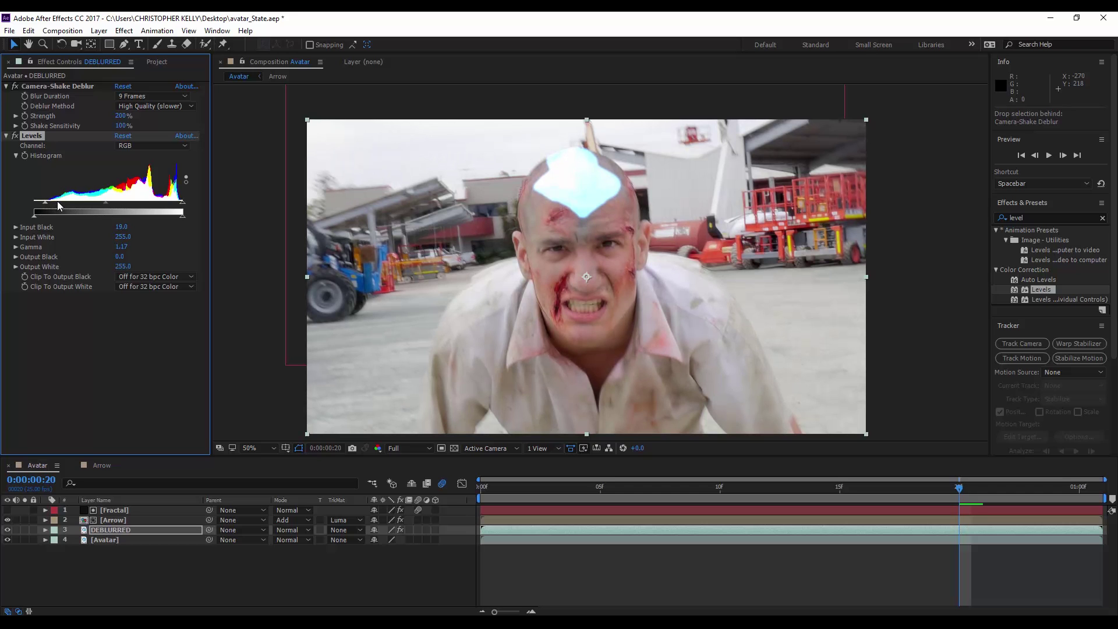
left_click_drag(46, 202, 67, 209)
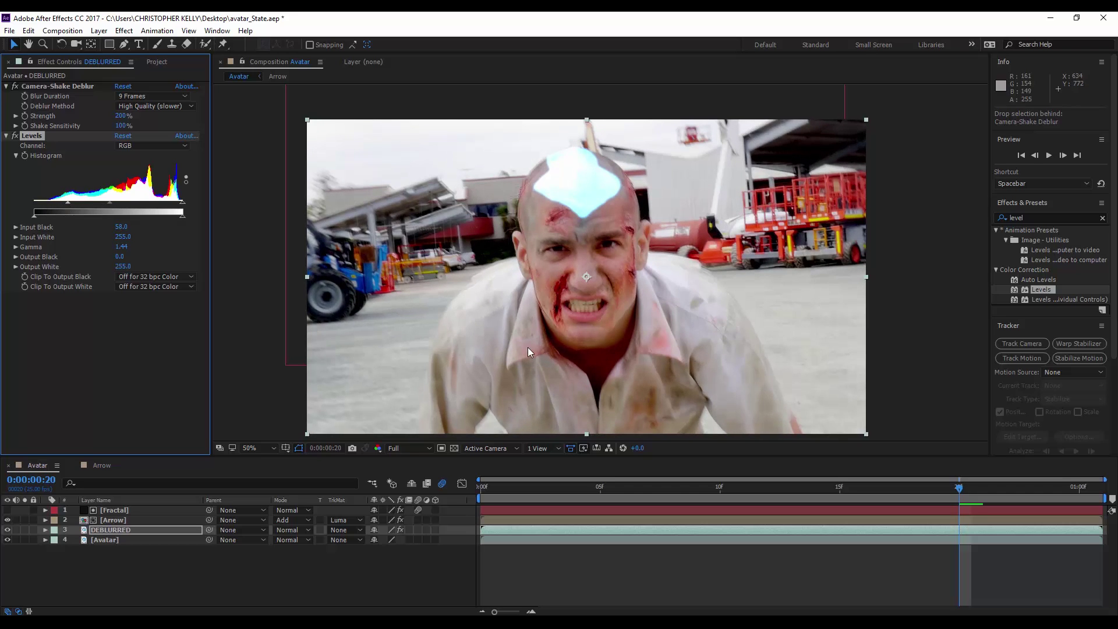
- Pre-compose the DEBLURRED layer, moving all attributes into the new composition
right_click(147, 531)
left_click(251, 426)
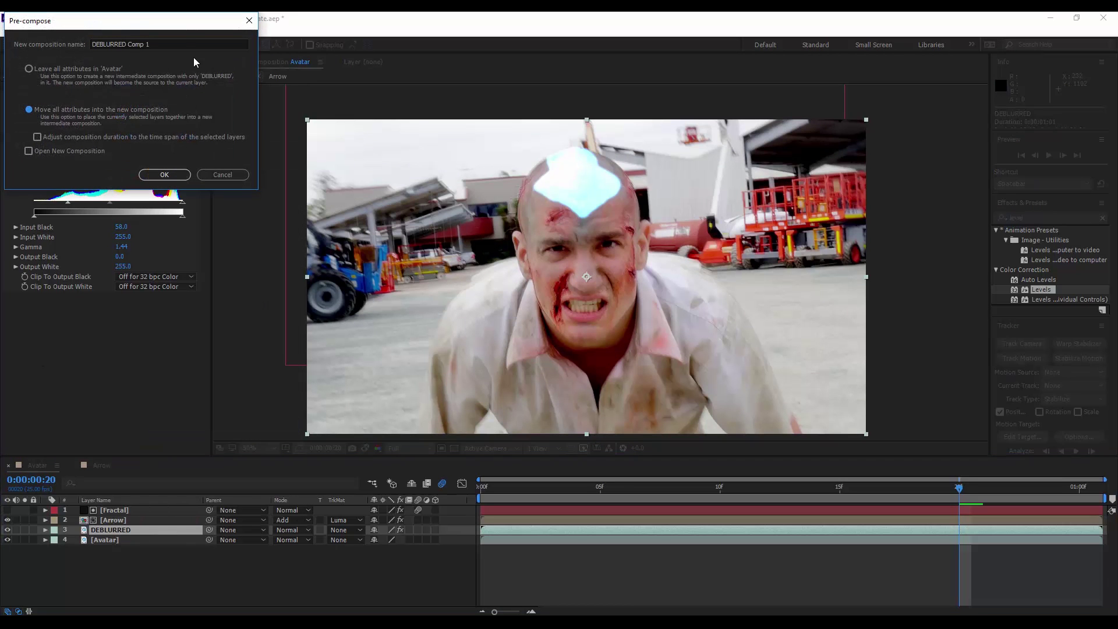
left_click(175, 178)
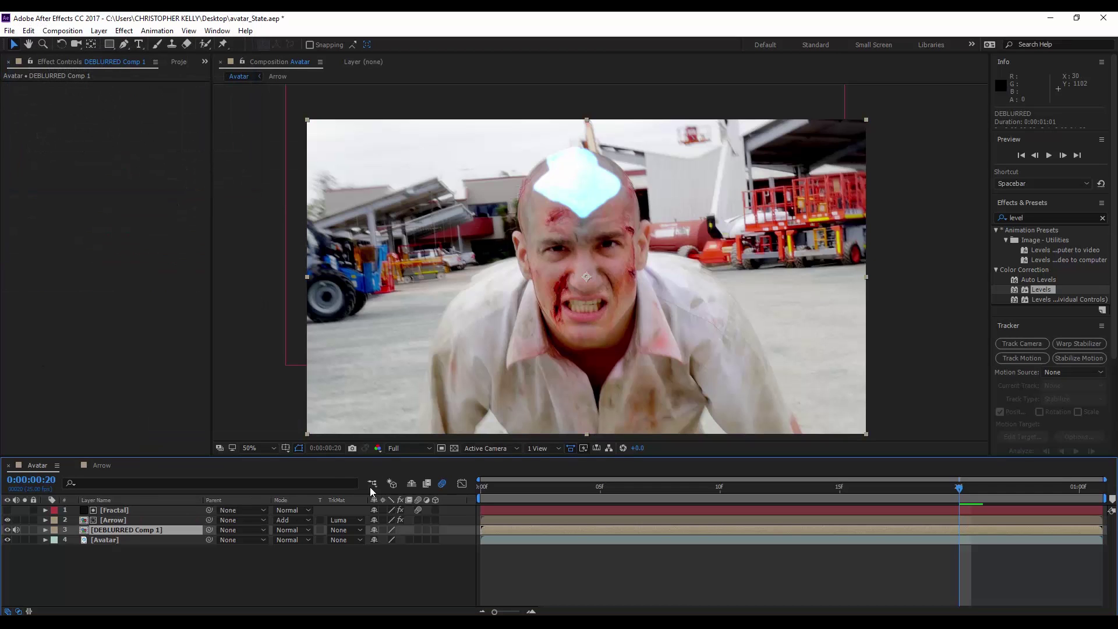
- At 0:00:01:00, draw a closed curved Pen mask around the man's left eye on the DEBLURRED Comp 1 layer
left_click(245, 592)
left_click(1079, 488)
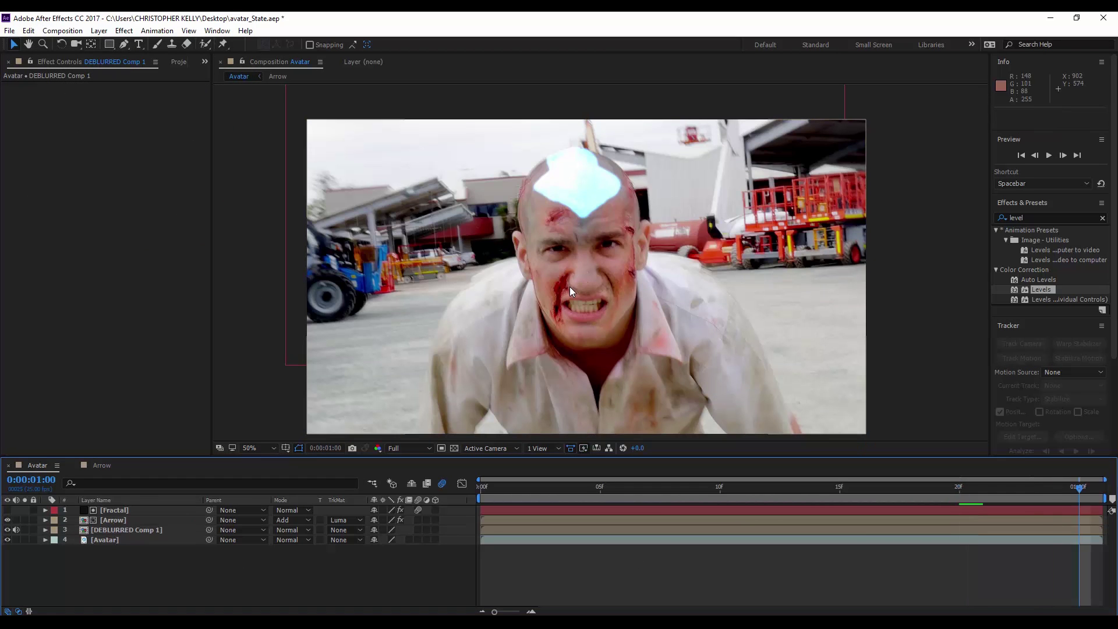
scroll(569, 286, "up", 5)
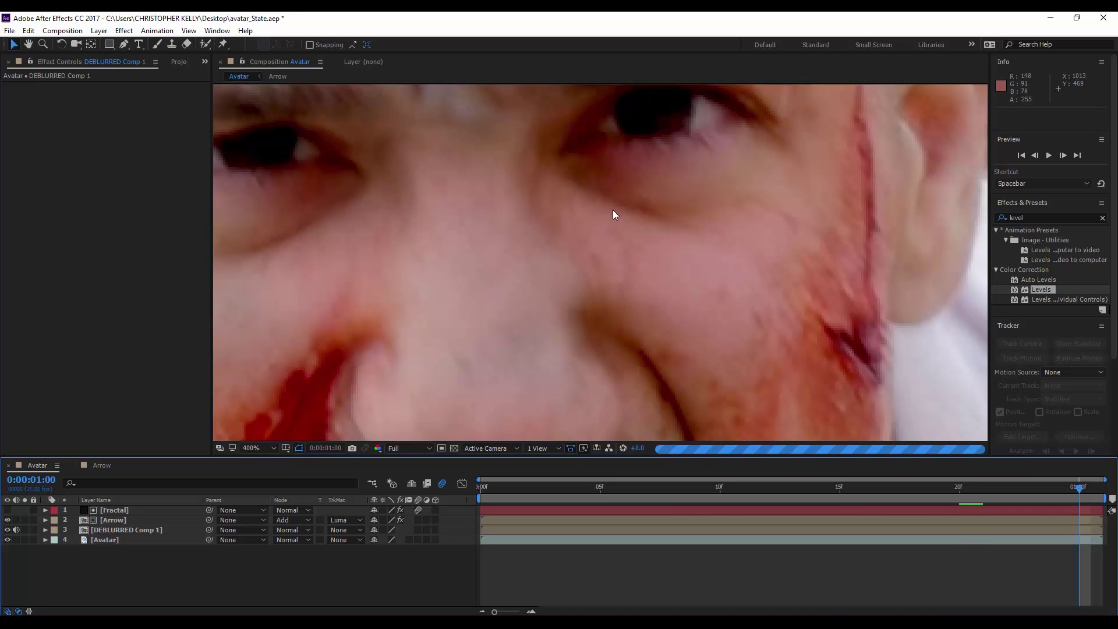
left_click_drag(613, 210, 558, 331)
key("g")
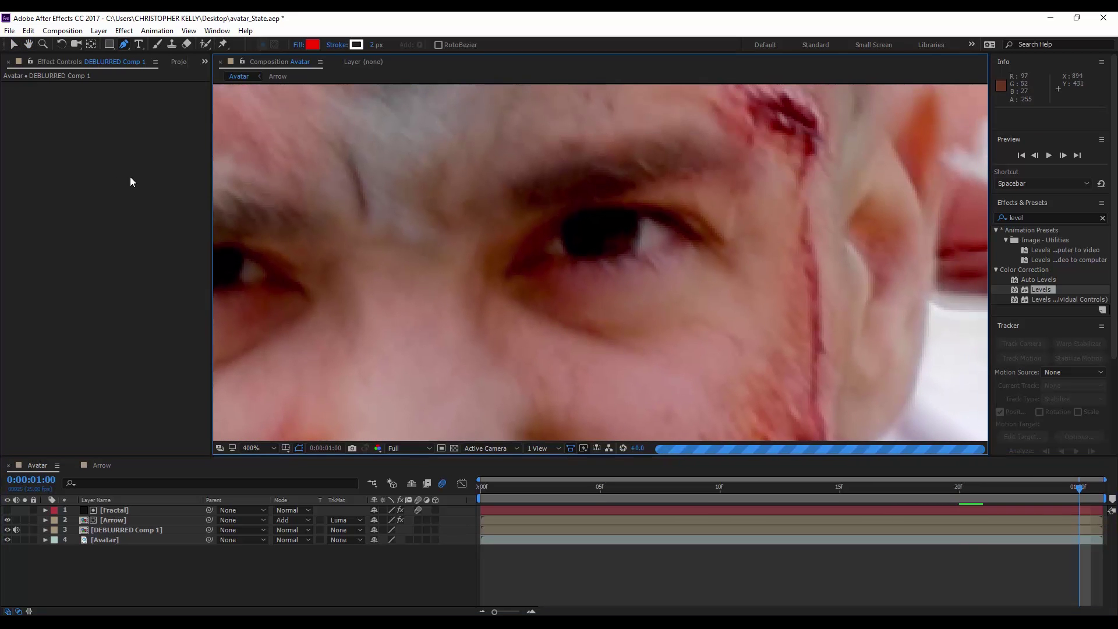
scroll(608, 277, "up", 1)
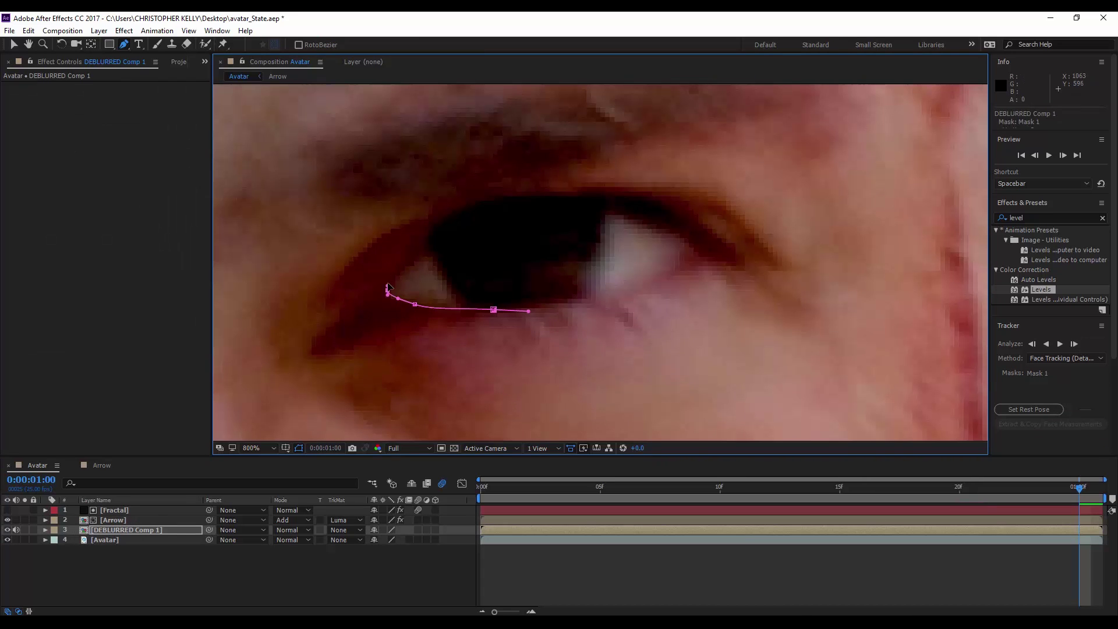
left_click_drag(407, 251, 419, 237)
left_click_drag(463, 202, 553, 192)
left_click_drag(604, 192, 640, 192)
left_click_drag(677, 210, 708, 229)
left_click_drag(662, 275, 651, 279)
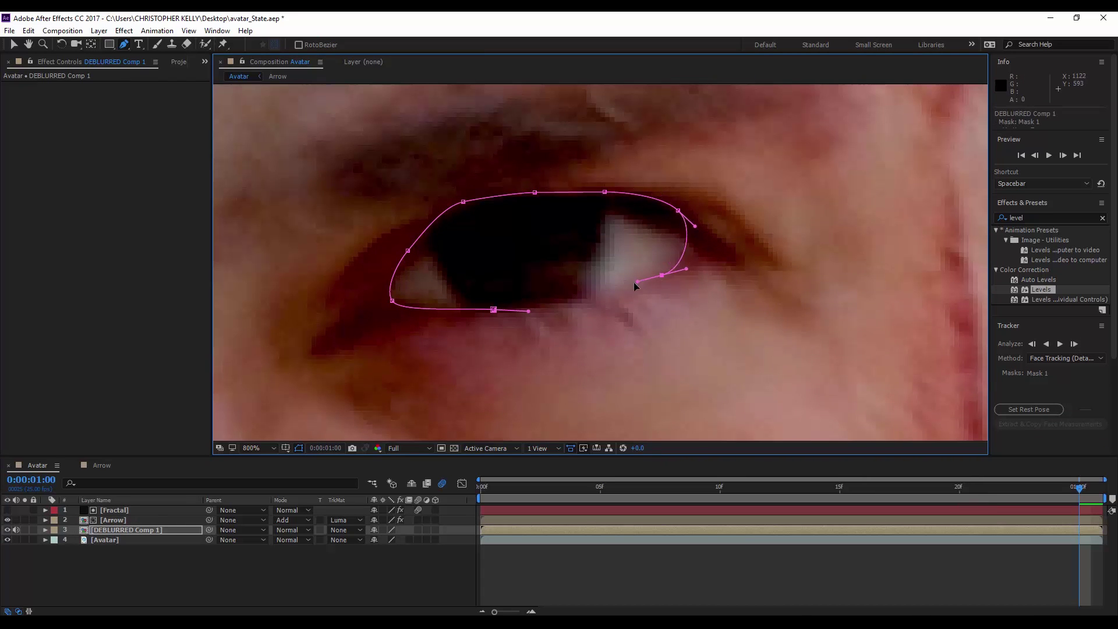
left_click_drag(560, 303, 541, 306)
left_click(493, 309)
- Refine the left-eye mask by adjusting its lower and upper points and curve handles to follow the eyelids
key("v")
left_click(560, 302)
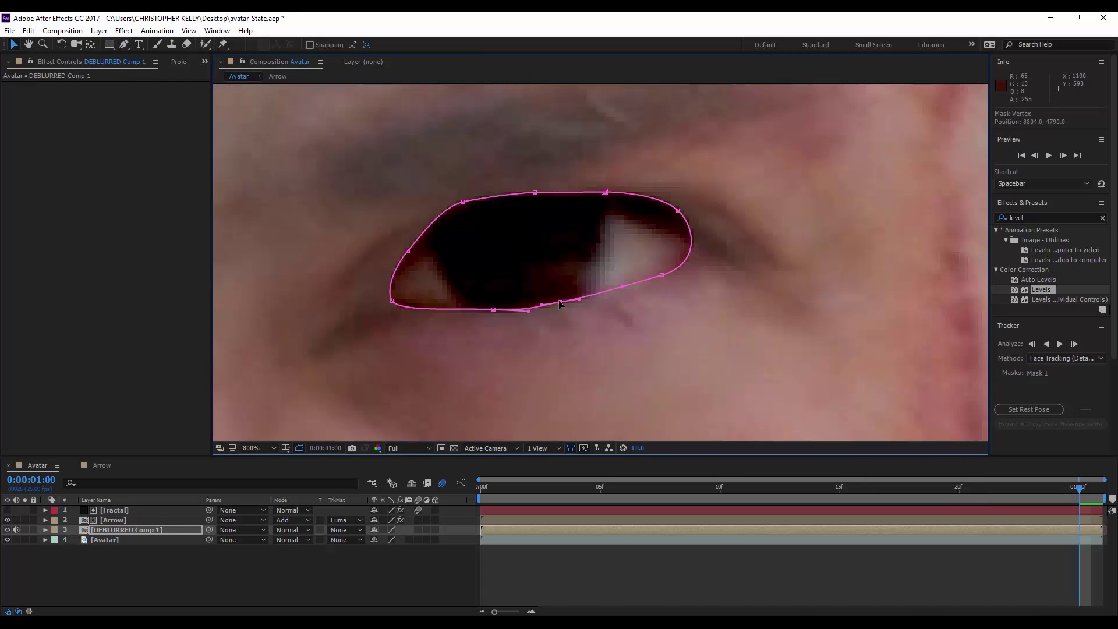
left_click(493, 310)
left_click_drag(528, 310, 532, 308)
left_click(465, 202)
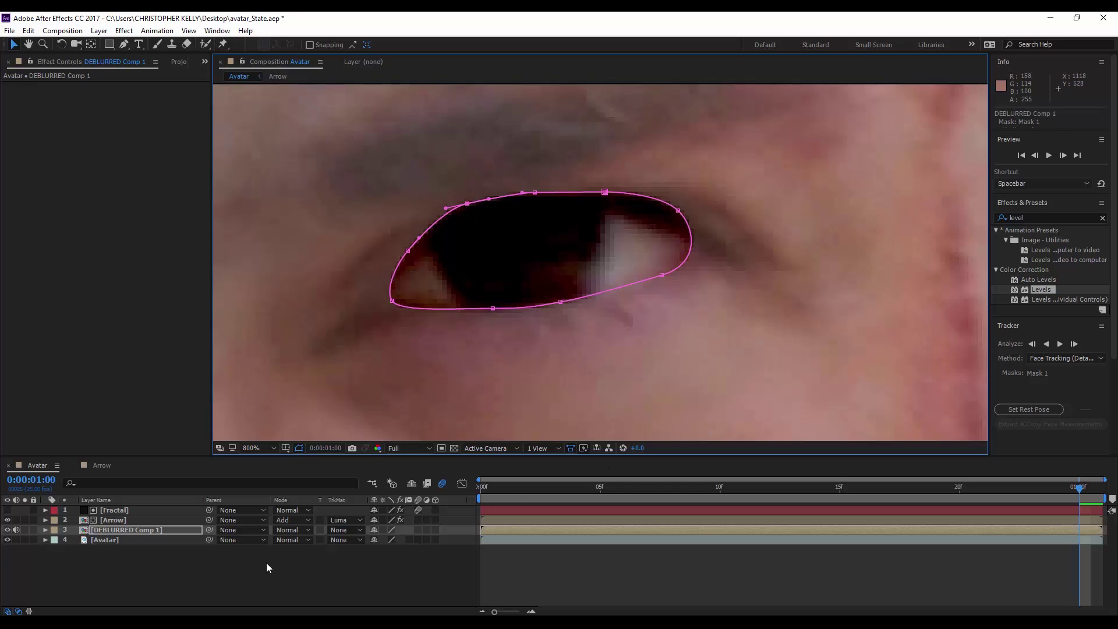
- Track Mask 1 backward from 0:00:01:00 using the detailed Face Tracking method
key("m")
right_click(96, 541)
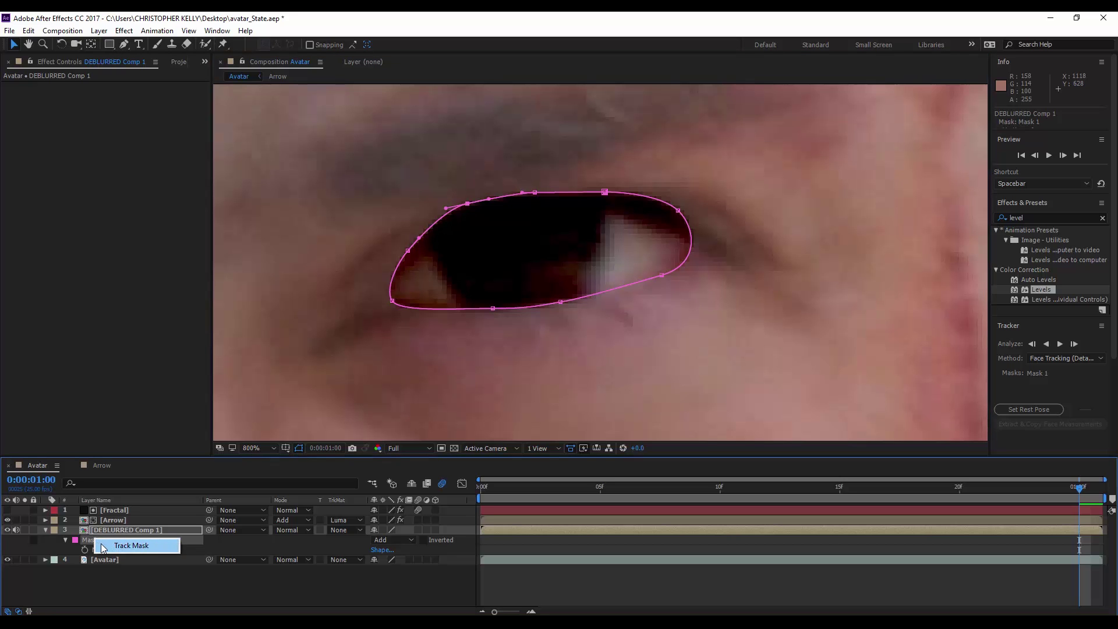
left_click(103, 547)
scroll(757, 309, "down", 6)
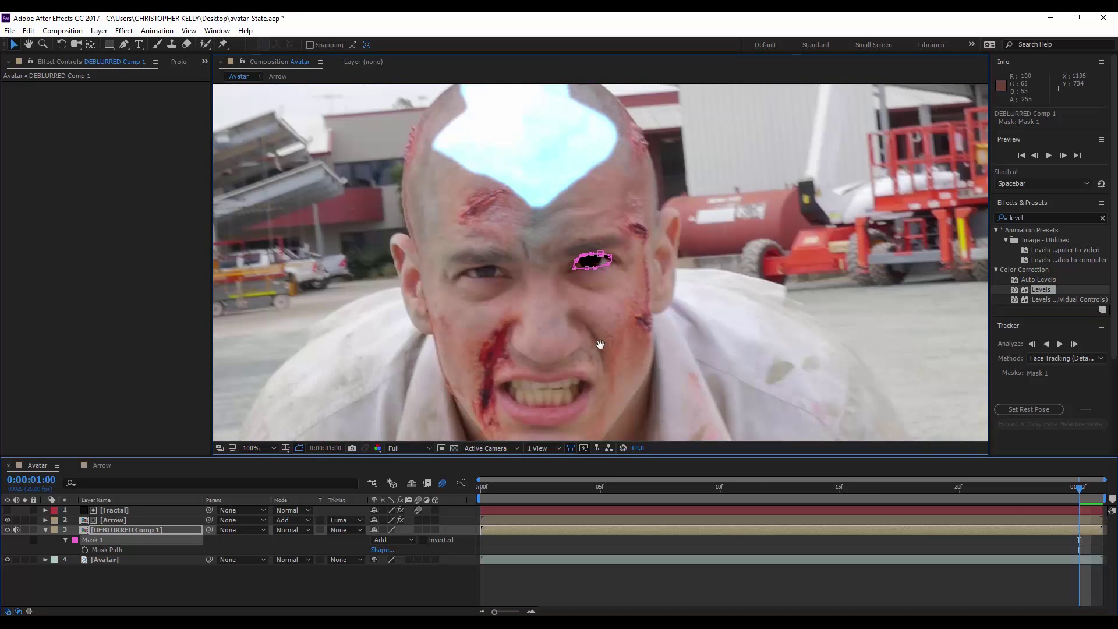
left_click_drag(600, 344, 670, 297)
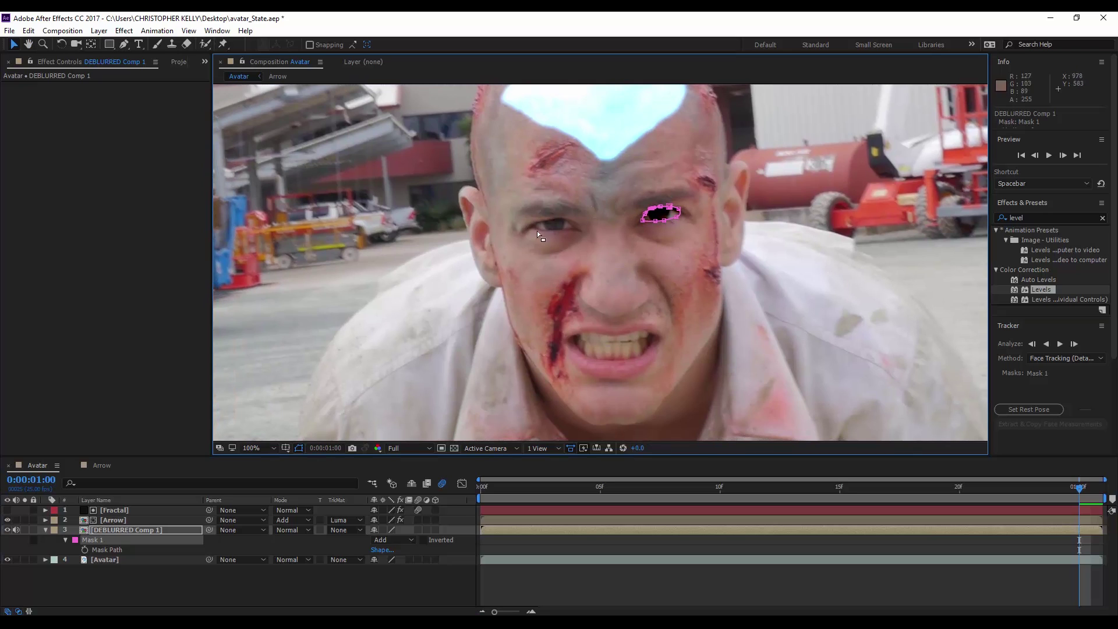
left_click(1047, 344)
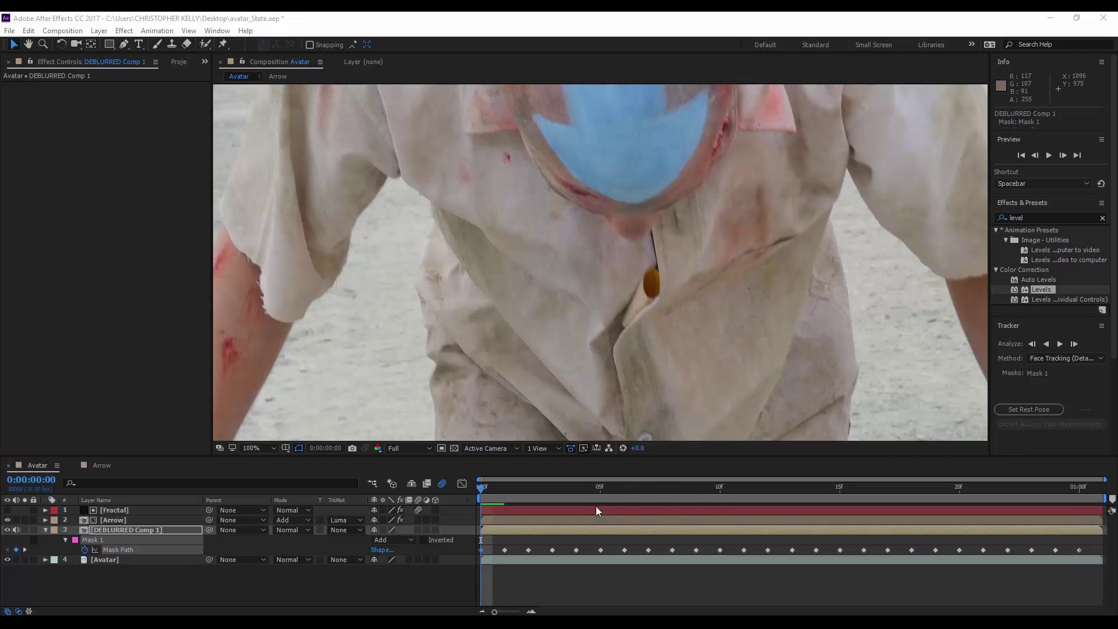
- Trim the start of the DEBLURRED Comp 1 layer to 0:00:00:14 and play back the remaining eye tracking
left_click_drag(654, 494, 864, 494)
left_click_drag(753, 500, 822, 501)
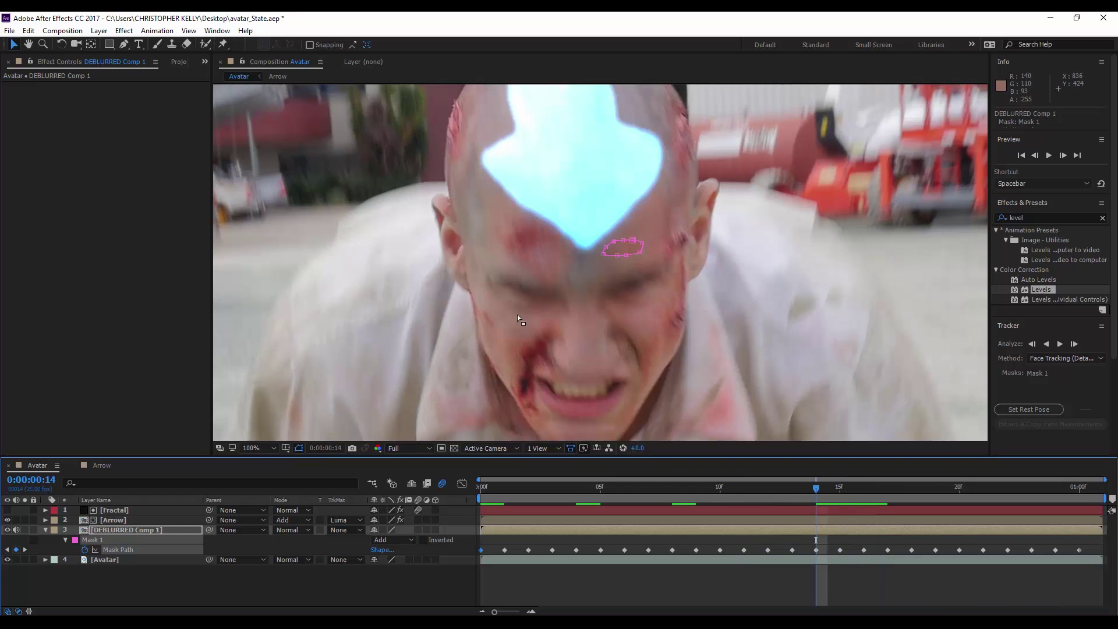
left_click(801, 532)
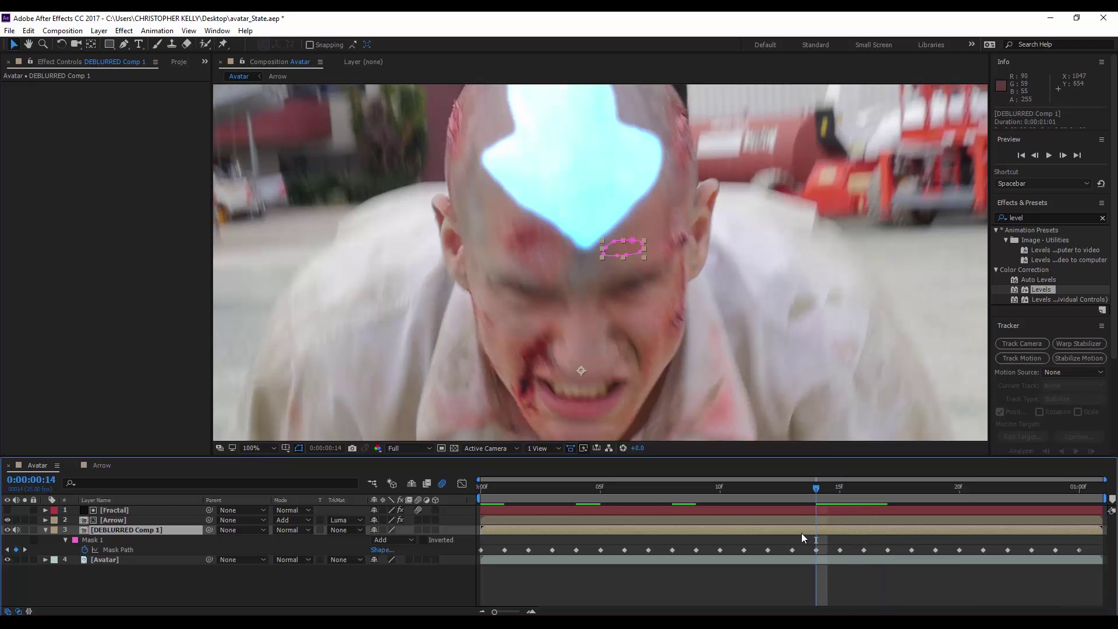
key("alt+bracketleft")
left_click(842, 492)
left_click_drag(848, 494, 1075, 502)
key("space")
left_click_drag(762, 333, 746, 187)
- At 0:00:01:00, draw a second closed curved mask around the man's right eye on DEBLURRED Comp 1
mouse_move(1082, 493)
left_mouse_down()
mouse_move(930, 495)
mouse_move(1078, 506)
left_mouse_up()
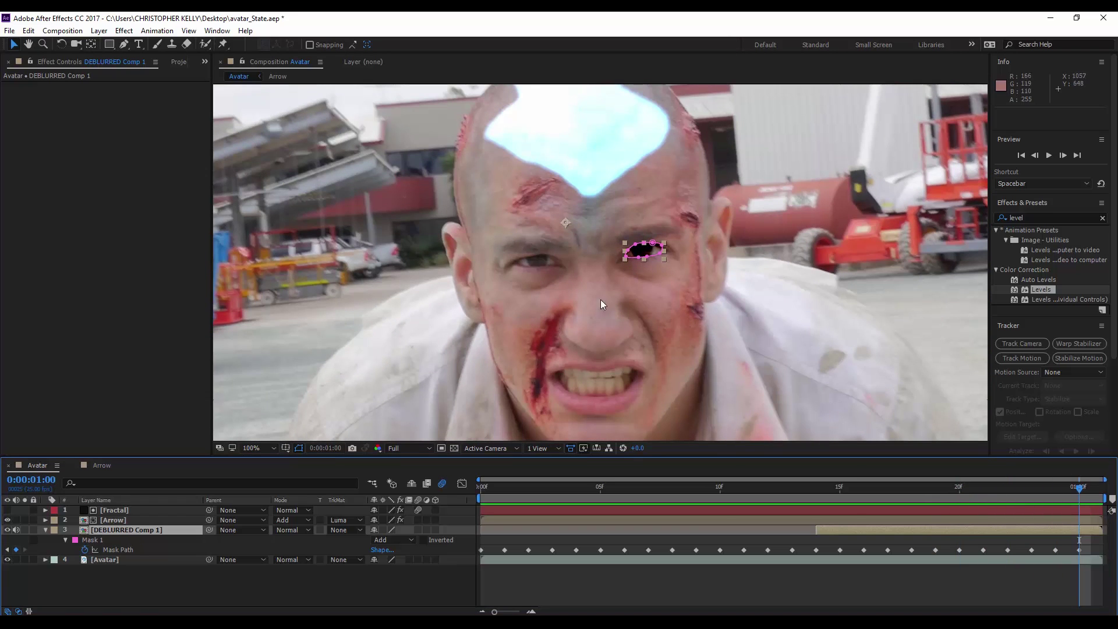
left_click_drag(526, 323, 647, 333)
key("v")
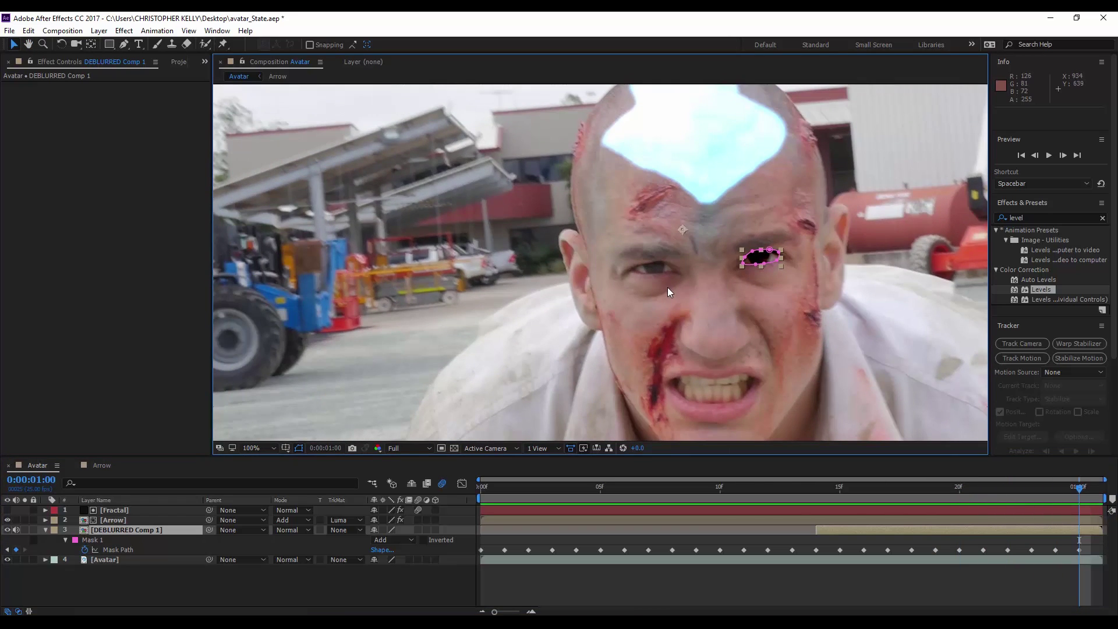
scroll(668, 287, "up", 1)
left_click_drag(668, 288, 542, 269)
scroll(542, 270, "up", 2)
key("g")
left_click_drag(426, 275, 414, 271)
left_click_drag(389, 262, 379, 256)
left_click_drag(376, 232, 383, 229)
left_click_drag(435, 214, 446, 211)
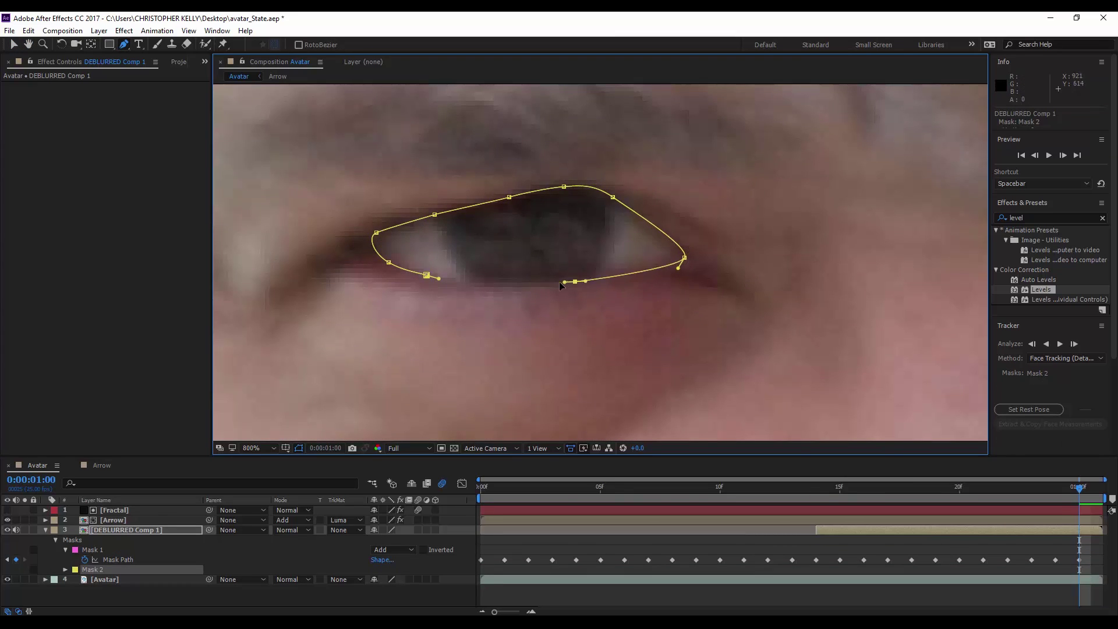
left_click(575, 281)
left_click(463, 283)
left_click(426, 275)
- Track Mask 2 backward from 0:00:01:00 with the detailed Face Tracking method
right_click(96, 573)
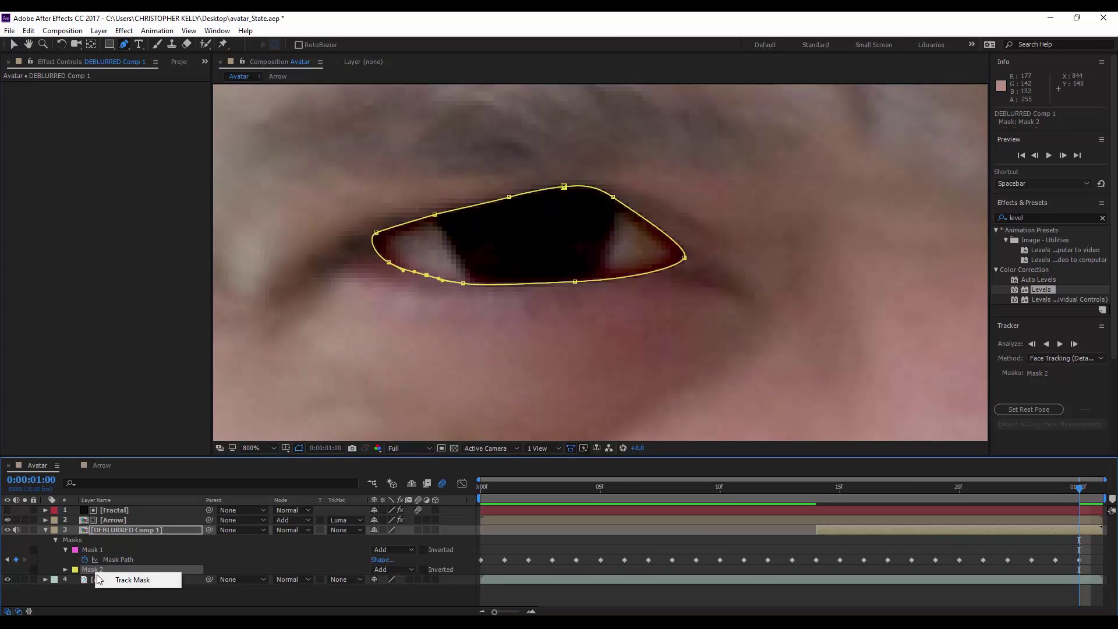
left_click(108, 581)
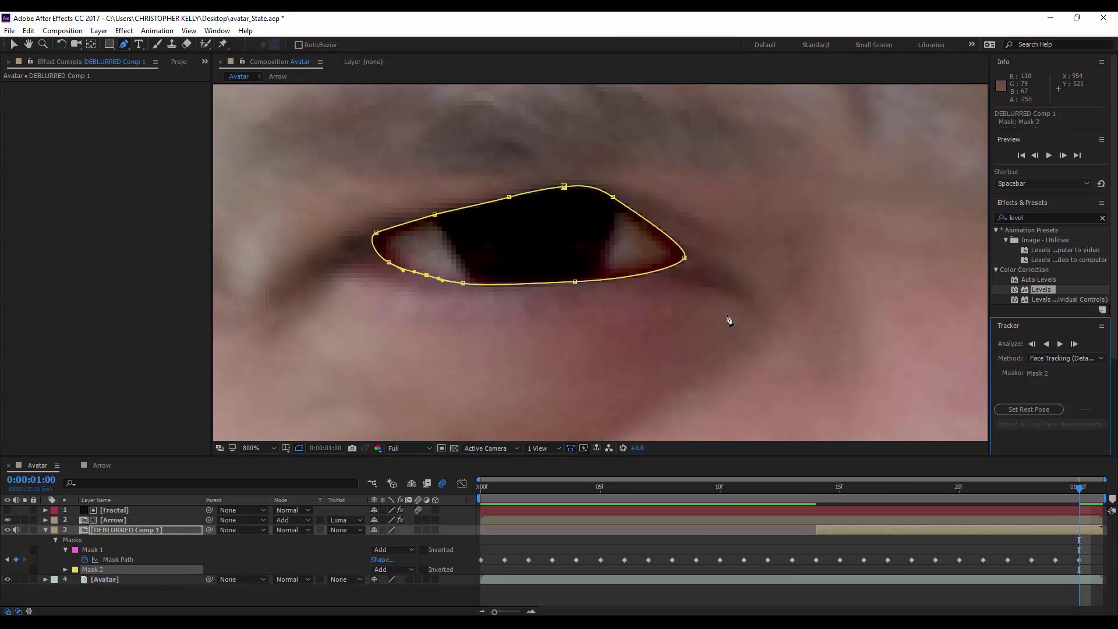
scroll(728, 320, "down", 4)
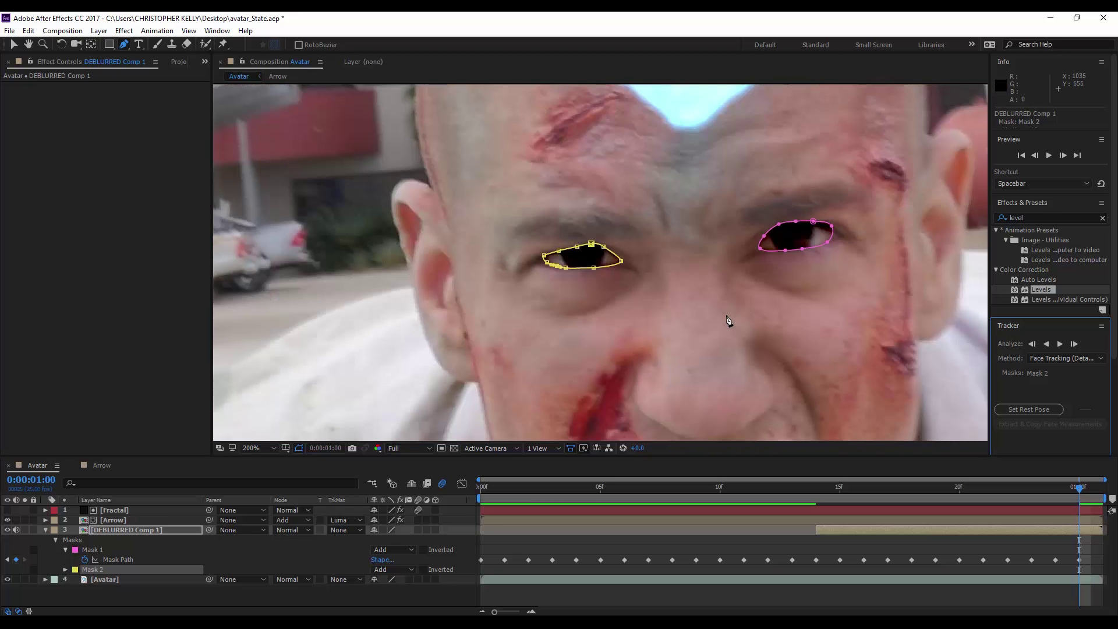
left_click_drag(711, 316, 633, 271)
scroll(633, 270, "down", 4)
scroll(633, 271, "up", 2)
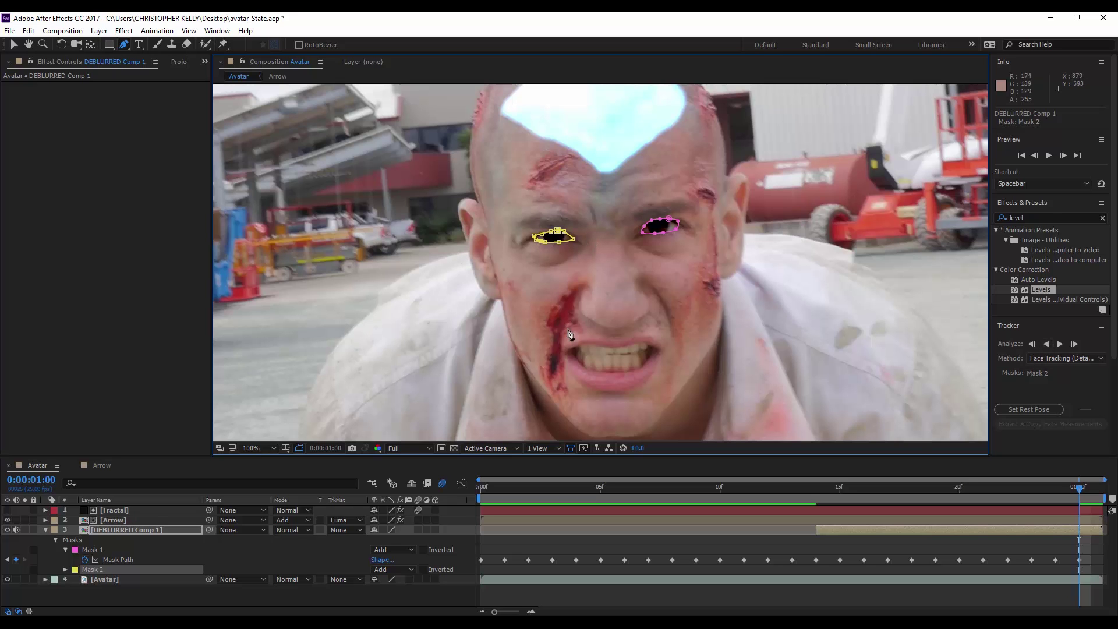
left_click(1046, 344)
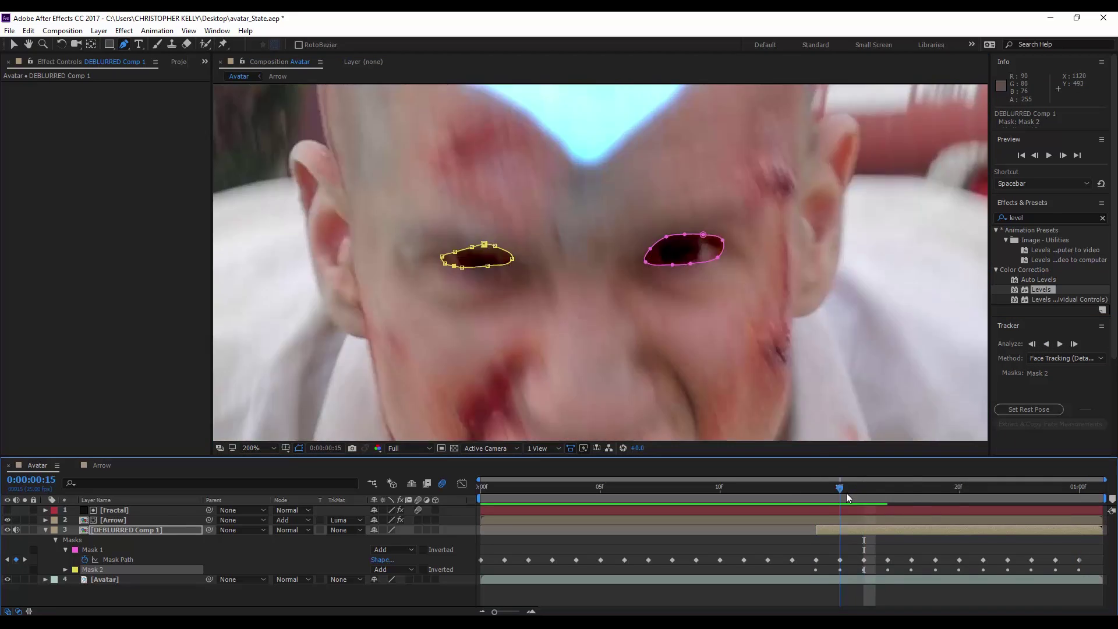
- At 0:00:00:15, move Mask 2 onto the man's right eye and rotate it about 8° to match
left_click_drag(846, 495, 1079, 489)
left_click_drag(684, 169, 681, 135)
left_click_drag(1040, 486, 868, 501)
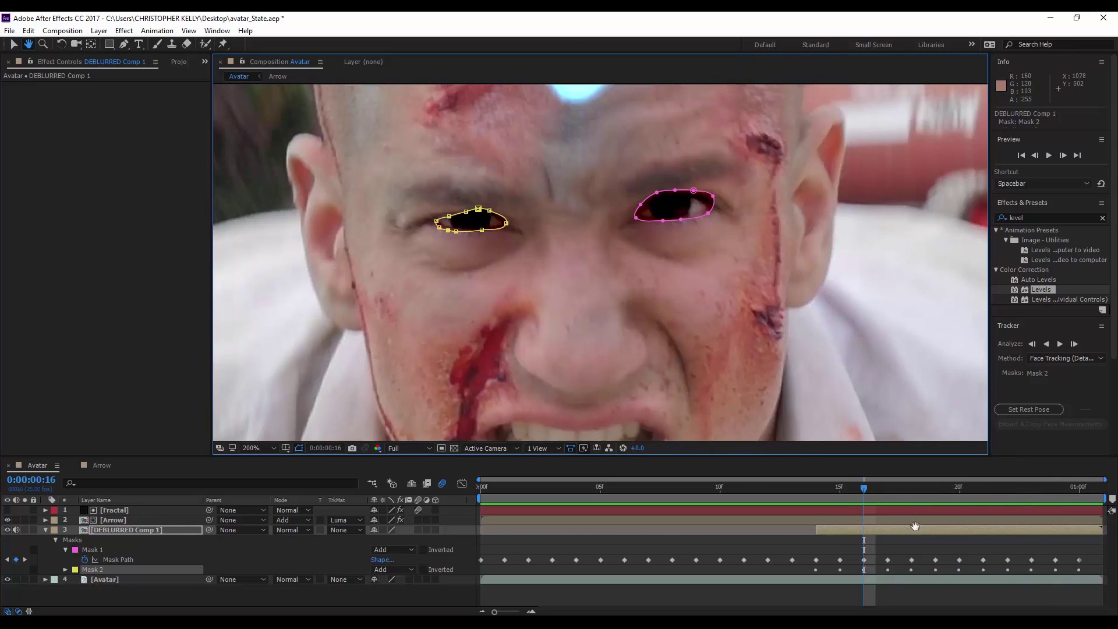
left_click(840, 494)
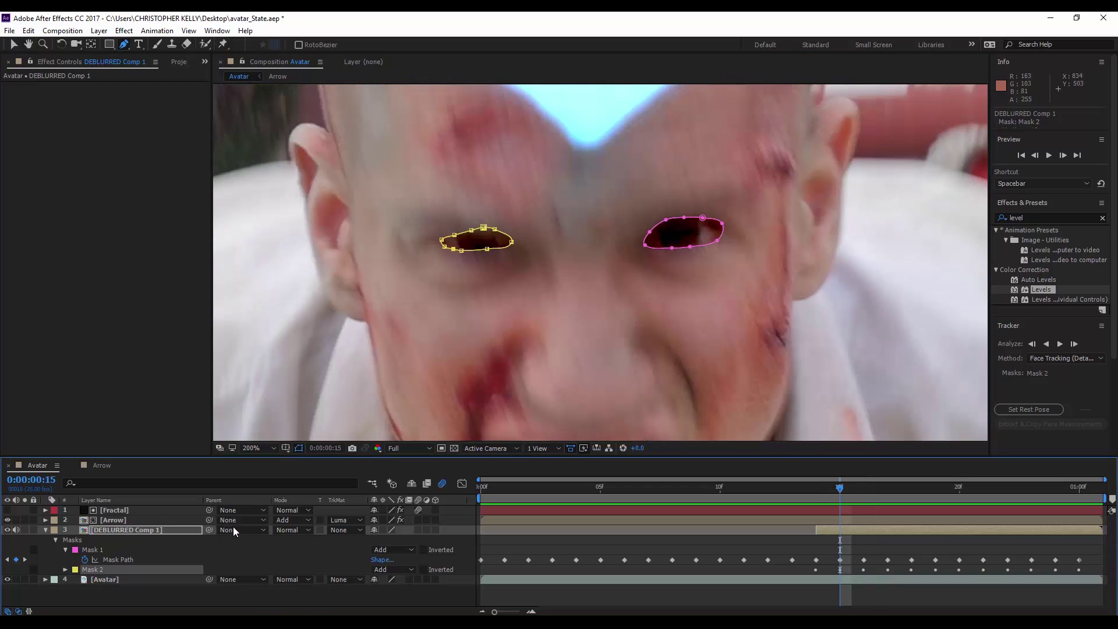
left_click(134, 602)
left_click(93, 569)
key("v")
left_click_drag(488, 251, 487, 265)
double_click(487, 265)
mouse_move(516, 280)
left_mouse_down()
mouse_move(481, 254)
mouse_move(525, 273)
left_mouse_up()
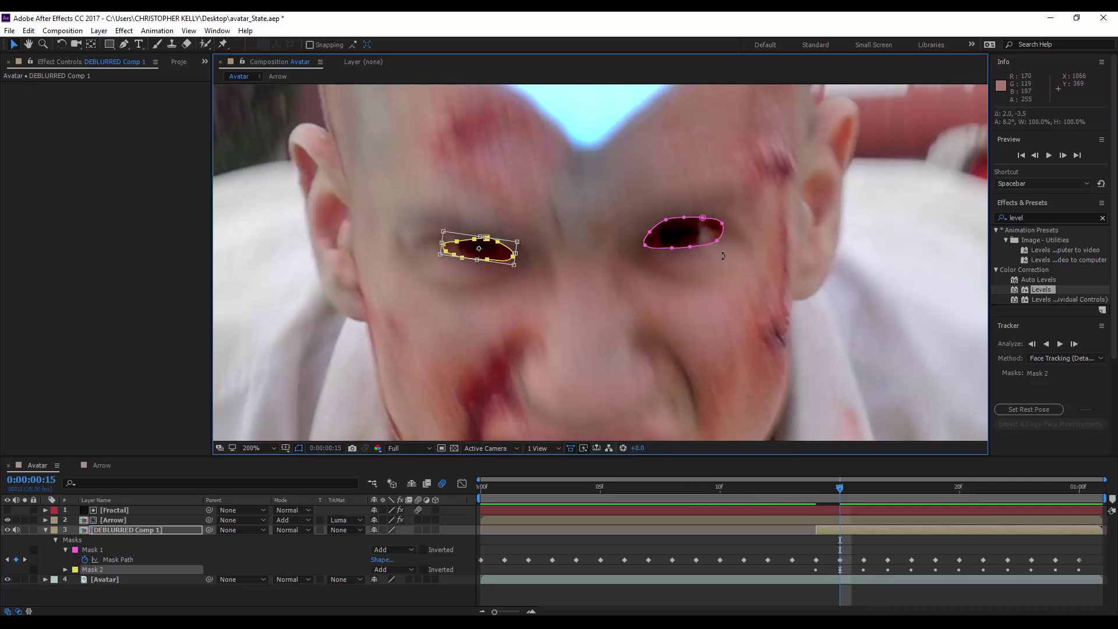
- At 0:00:00:15, reposition Mask 1 over the man's left eye and rotate it about -9.3°
double_click(96, 548)
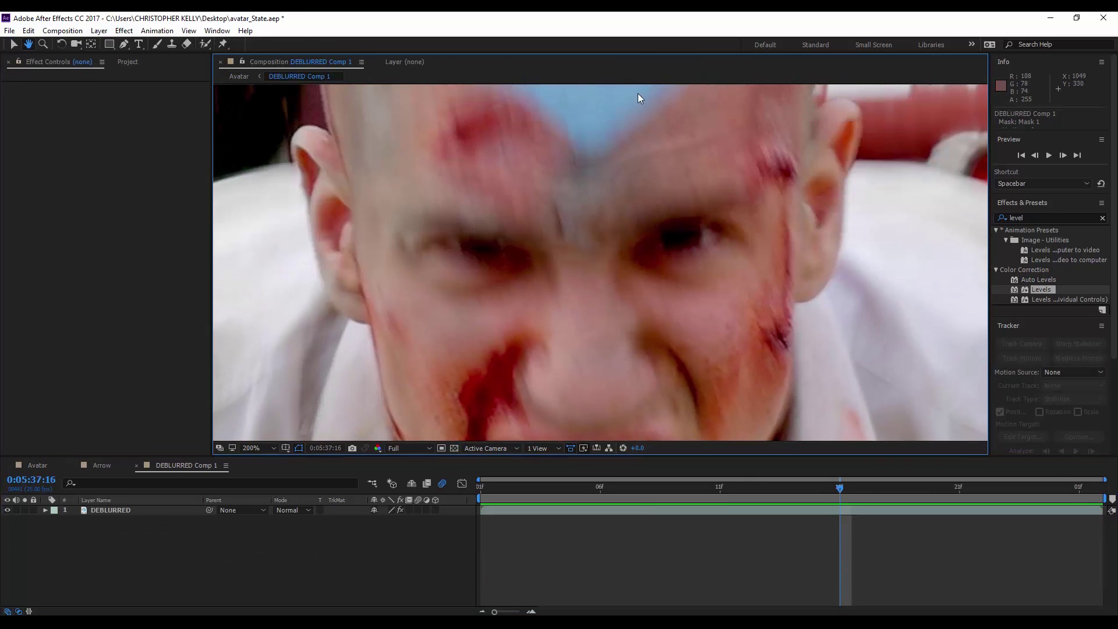
left_click(239, 76)
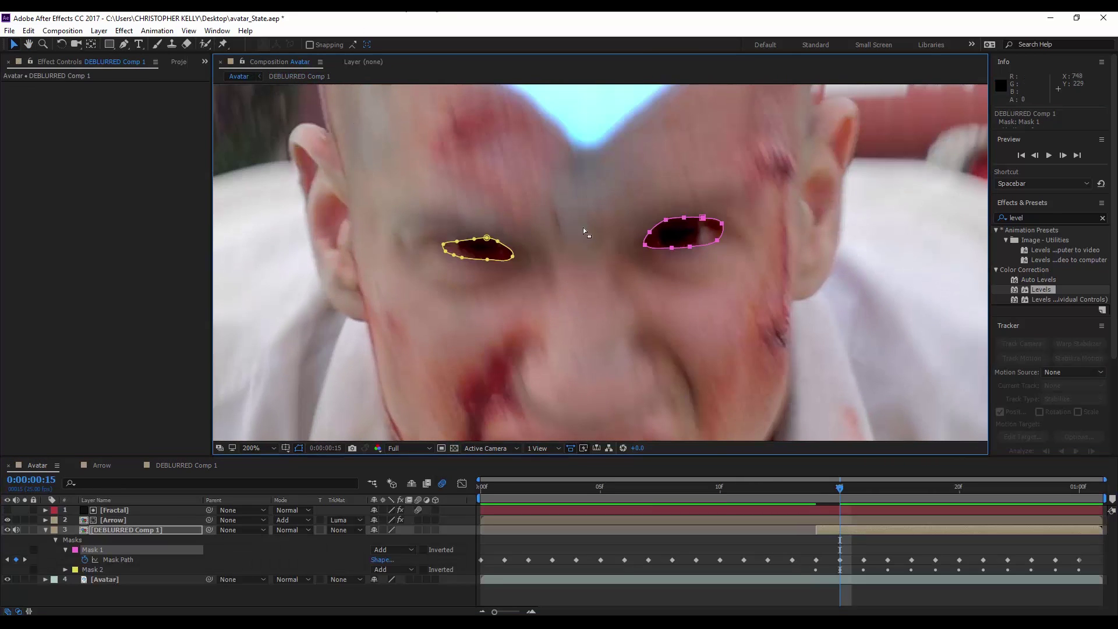
left_click_drag(674, 251, 673, 260)
key("f")
double_click(645, 255)
left_click_drag(631, 266, 634, 270)
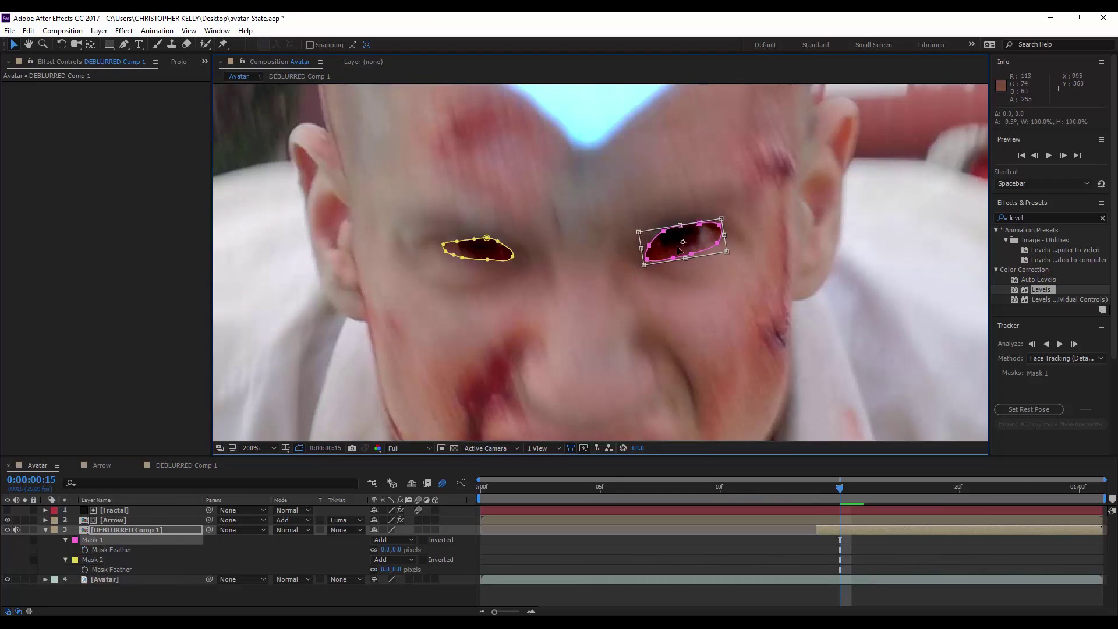
left_click_drag(691, 245, 687, 241)
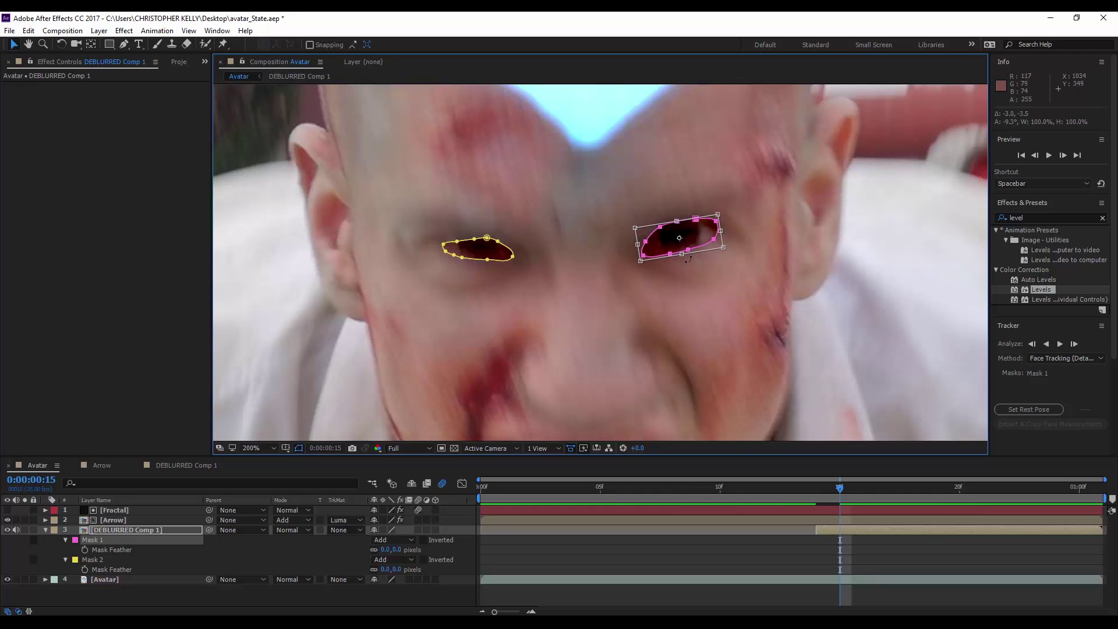
- At 0:00:00:14, move Mask 2 down onto the right eye, rotate it about 23° and flatten it to fit
left_click(823, 493)
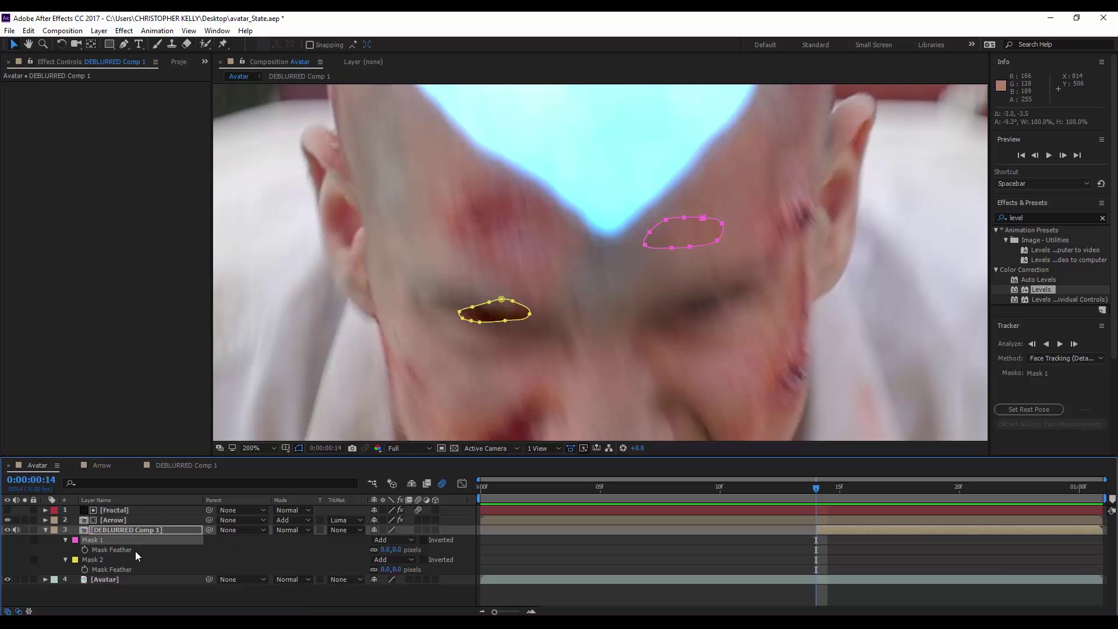
left_click(96, 559)
left_click_drag(499, 314, 538, 360)
double_click(534, 330)
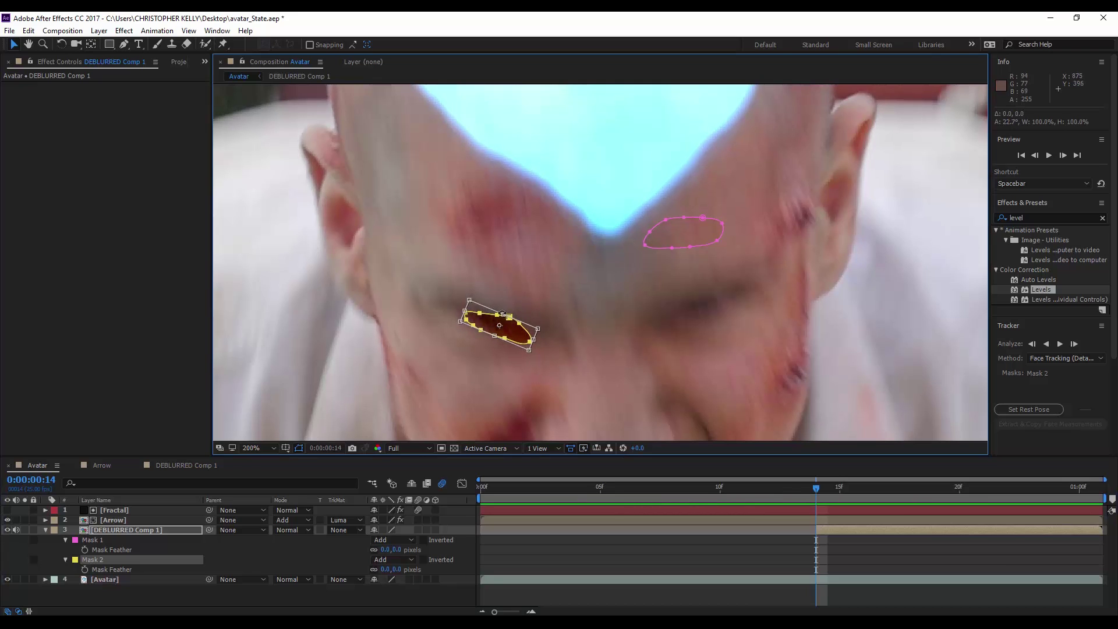
left_click_drag(503, 314, 500, 327)
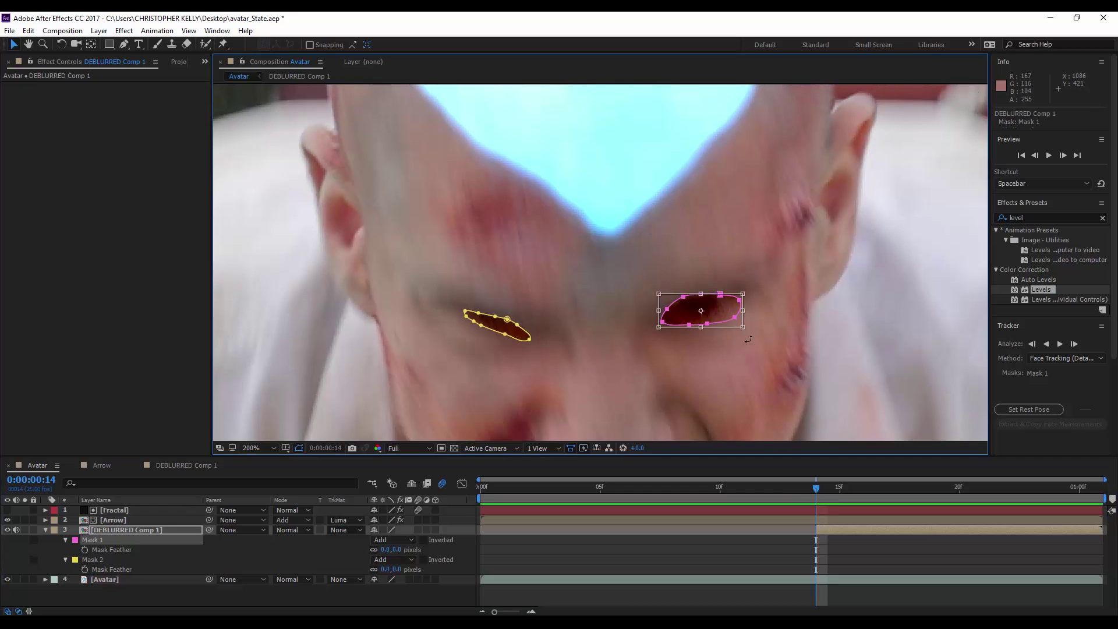
- Rotate Mask 1 about -19.6° at 0:00:00:14, collapse the DEBLURRED Comp 1 properties and review the eyes up to 0:00:00:20
left_click_drag(748, 339, 755, 321)
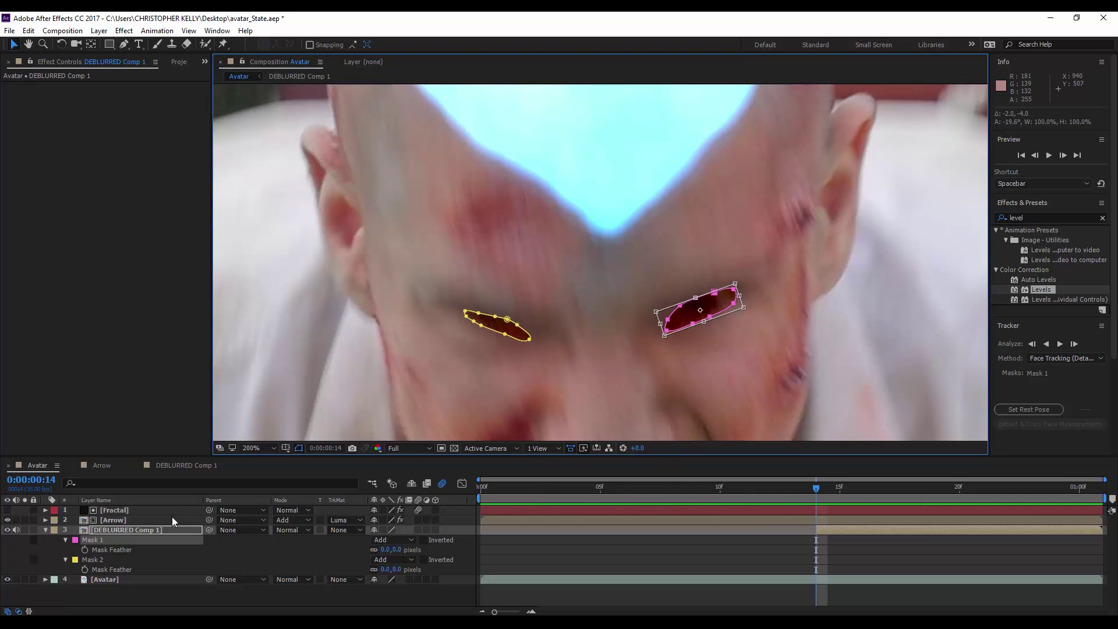
left_click(112, 528)
left_click(46, 529)
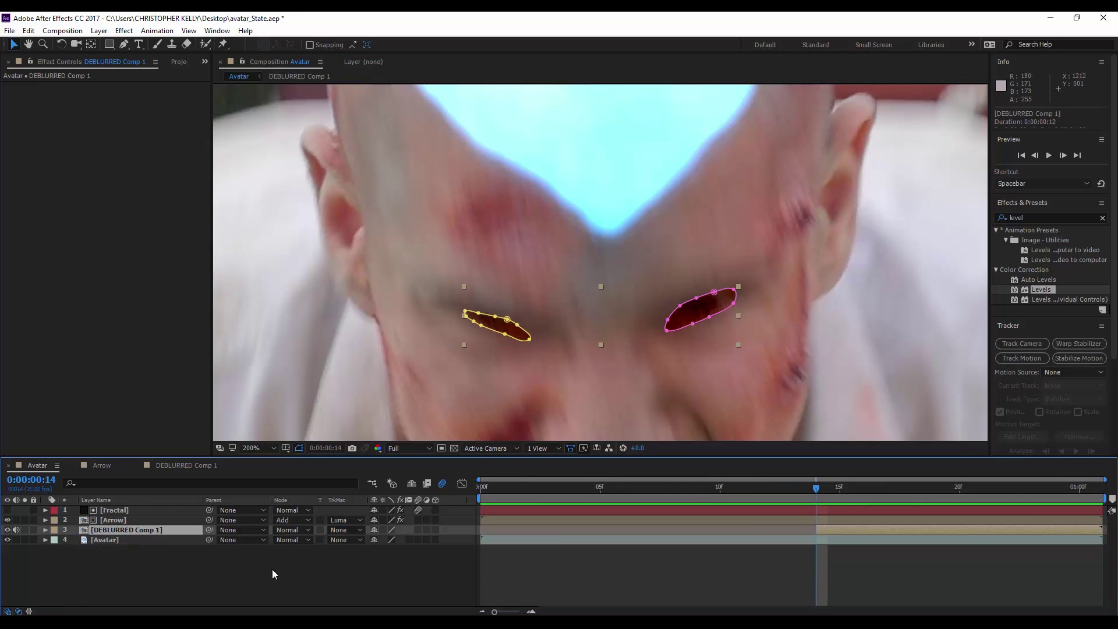
left_click(452, 583)
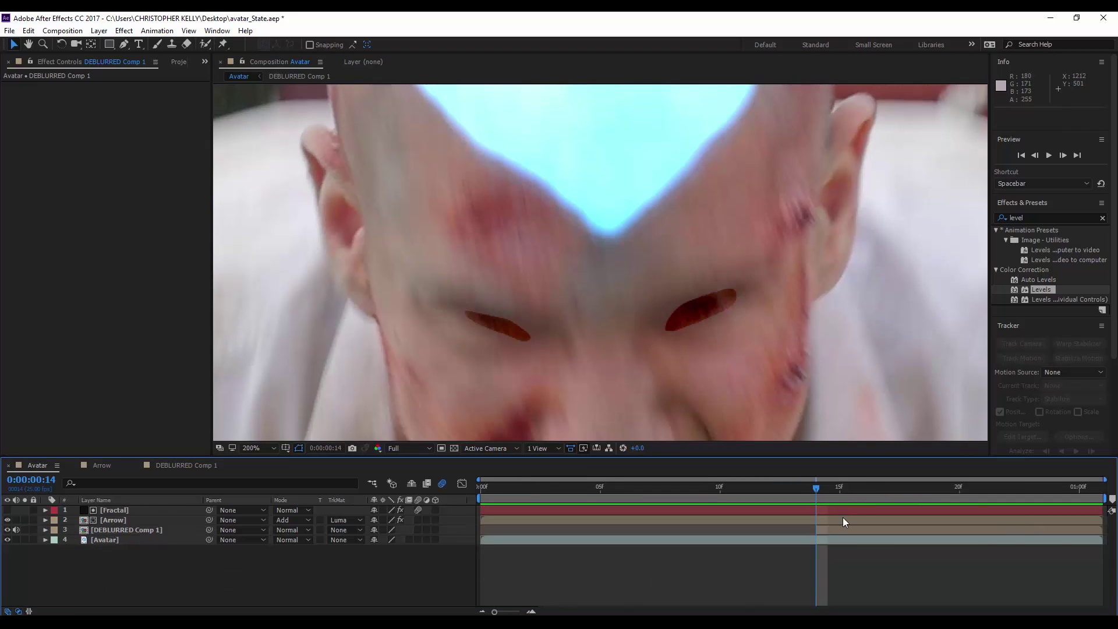
left_click_drag(837, 494, 956, 498)
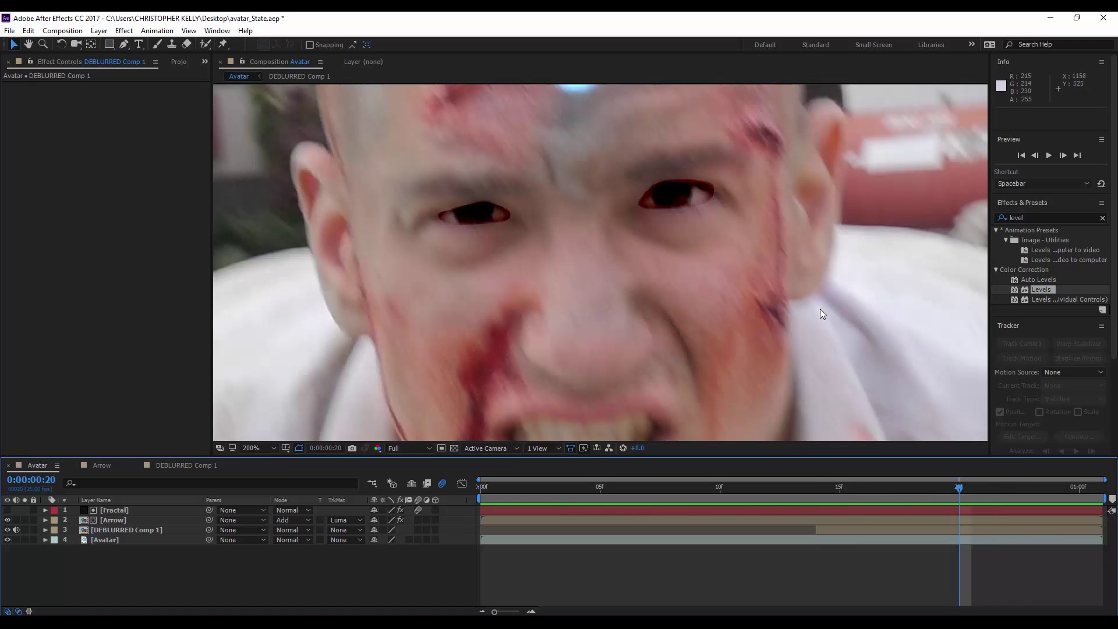
- At 0:00:00:19, find the Fill effect and apply it to the DEBLURRED Comp 1 layer
left_click_drag(955, 493, 935, 496)
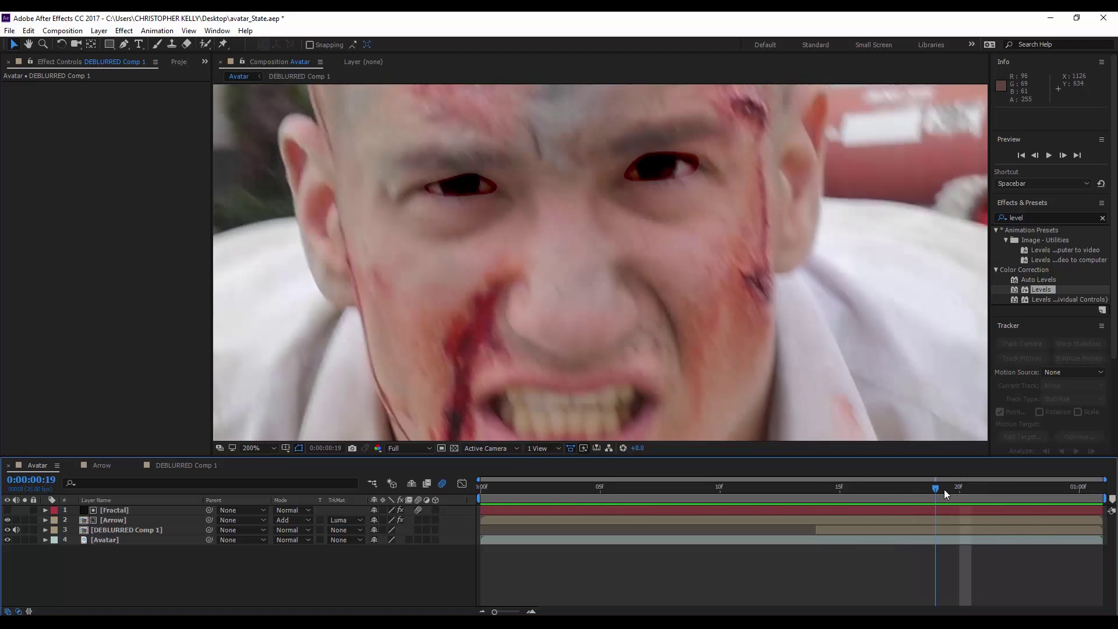
left_click(928, 530)
left_click(1039, 219)
type("f")
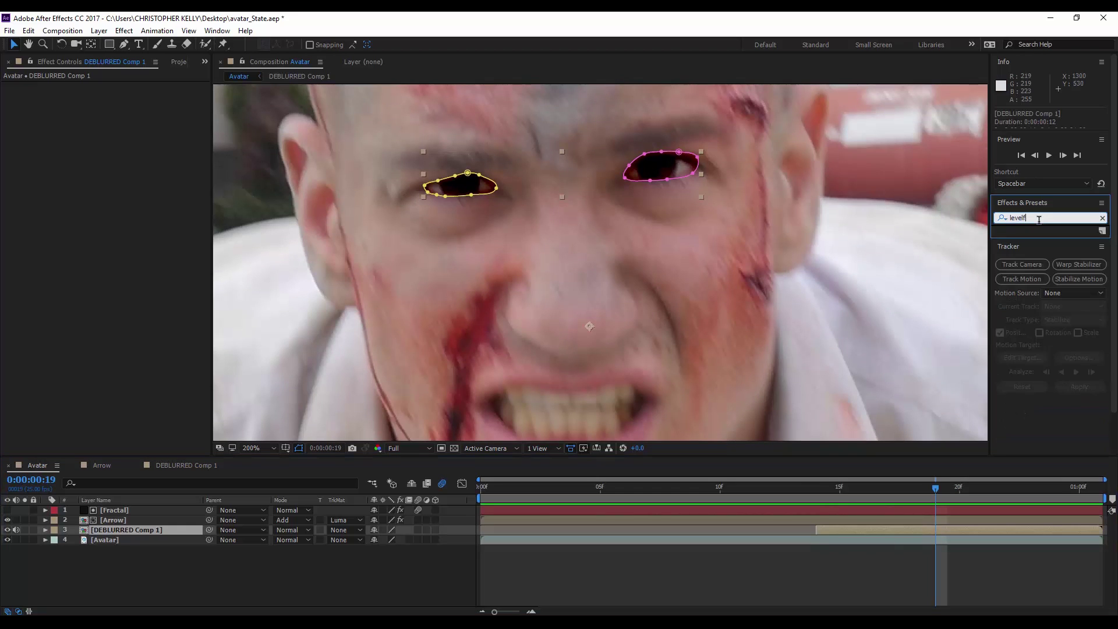
type("fill")
left_click_drag(1023, 289, 885, 528)
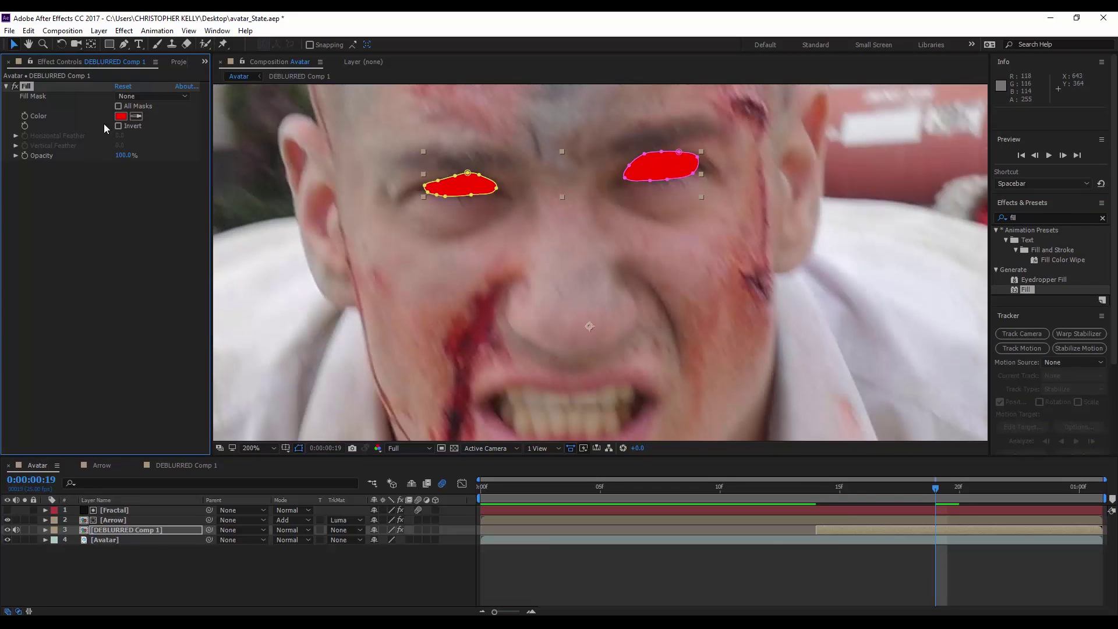
- Change the Fill colour to a very dark red and set DEBLURRED Comp 1's blending mode to Overlay
left_click(121, 116)
mouse_move(124, 80)
left_mouse_down()
mouse_move(181, 140)
mouse_move(205, 128)
left_mouse_up()
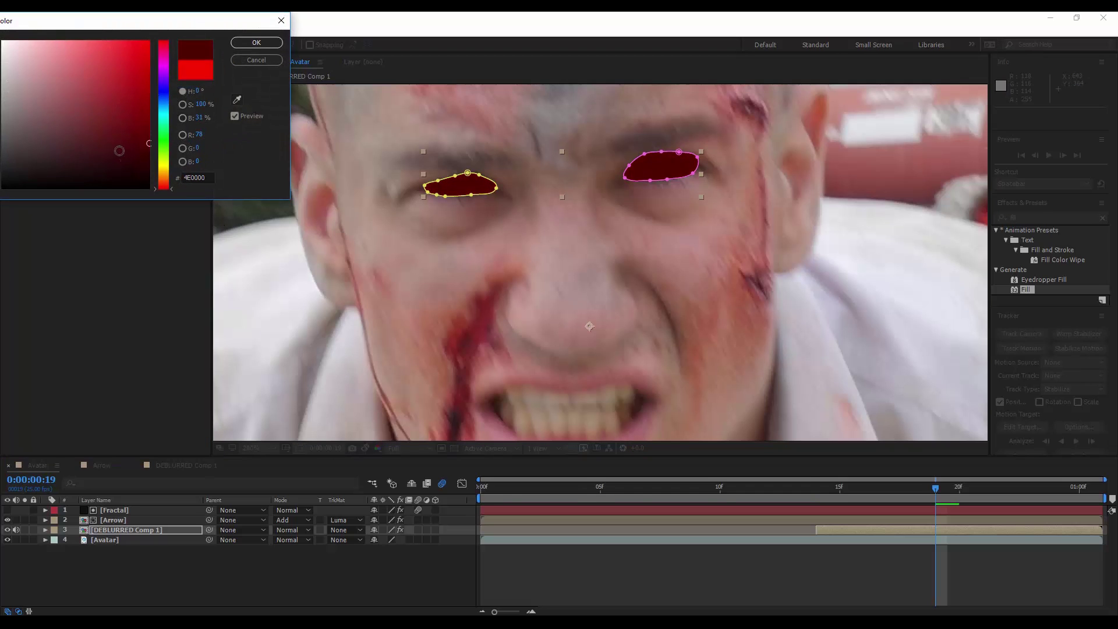
left_click_drag(112, 149, 136, 161)
key("Return")
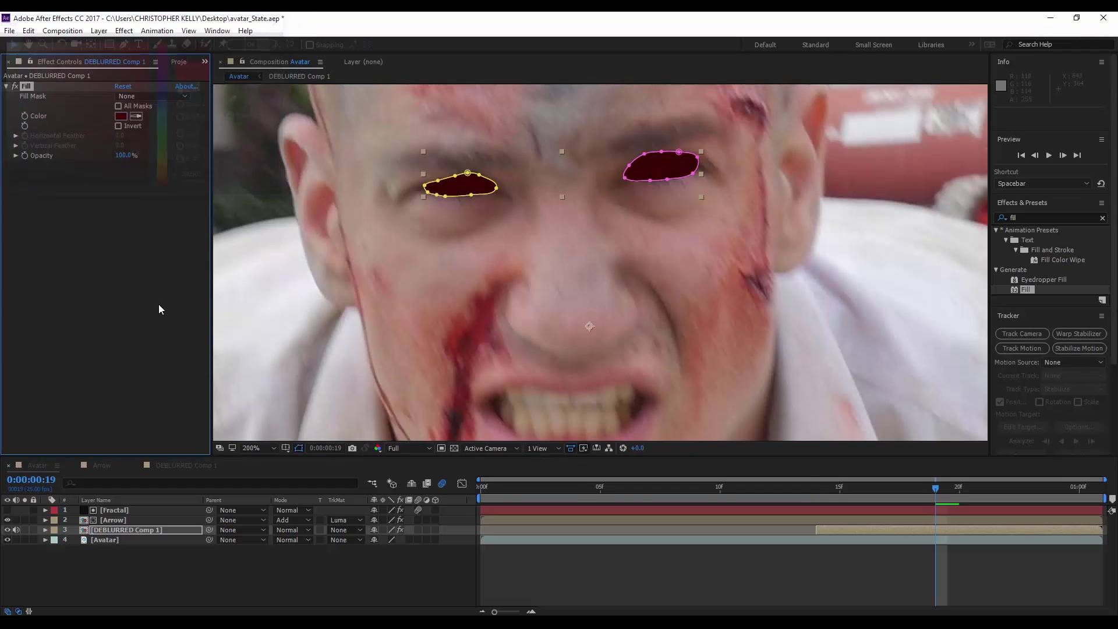
left_click(288, 530)
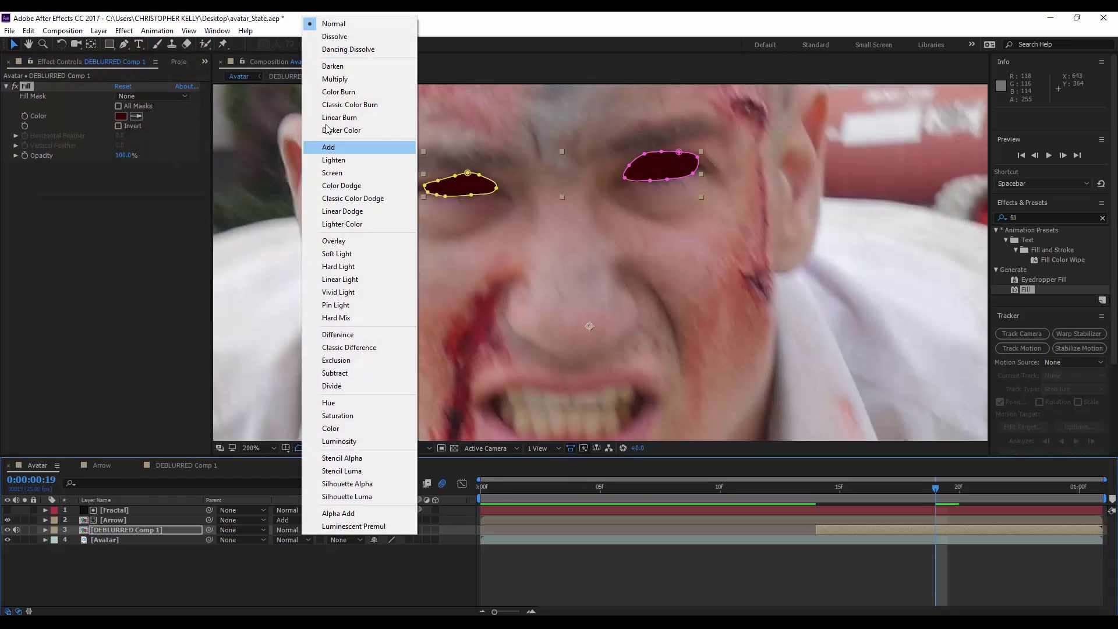
left_click(373, 241)
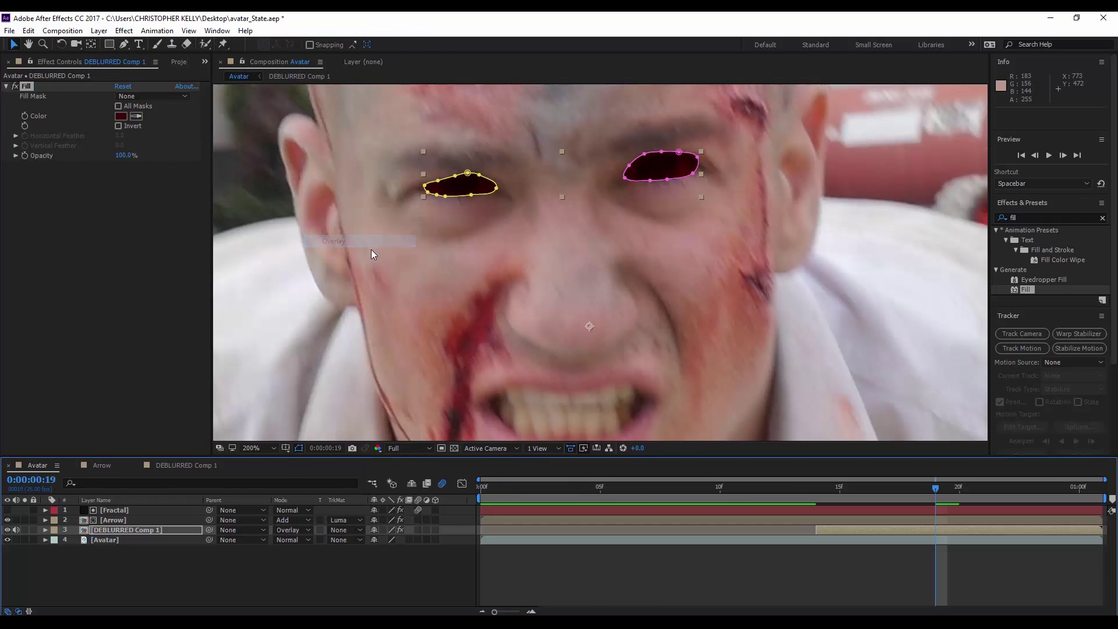
- Feather both Mask 1 and Mask 2 of DEBLURRED Comp 1 by 12 pixels
left_click(247, 577)
left_click(110, 525)
key("f")
left_click_drag(96, 541, 256, 558)
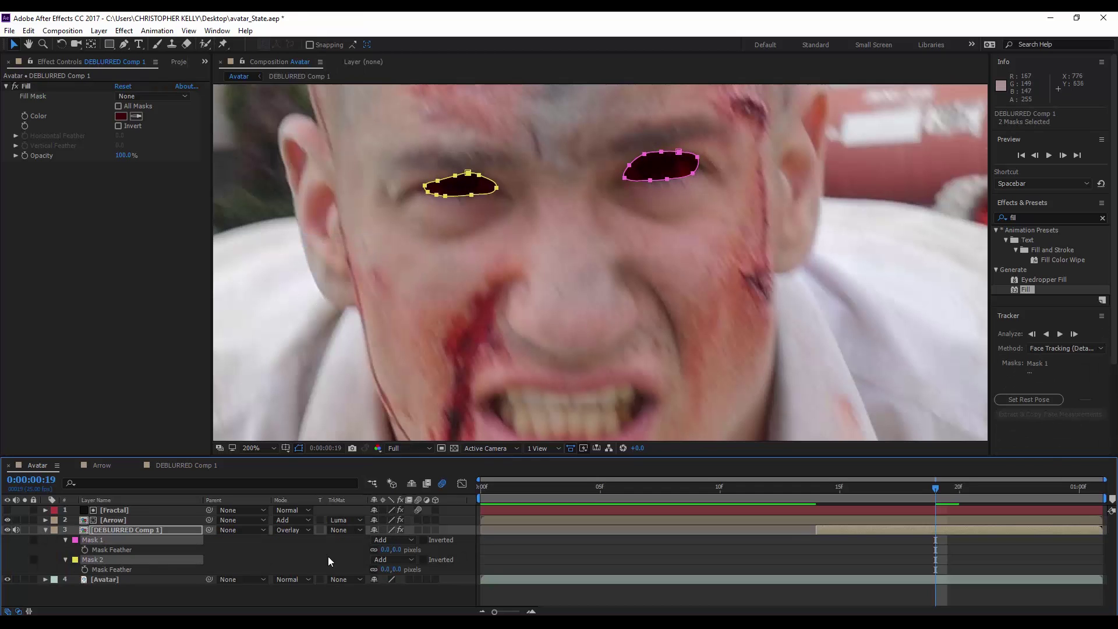
left_click_drag(385, 571, 392, 572)
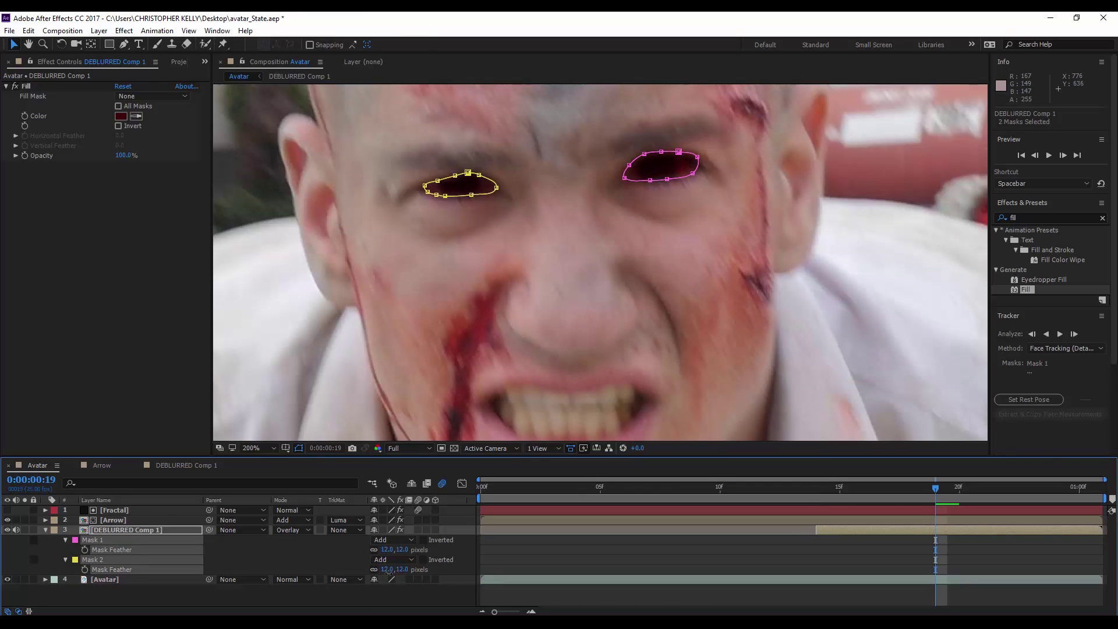
left_click(367, 600)
- Play back the Avatar composition at full-frame view to check the darkened eyes
key("comma")
key("comma")
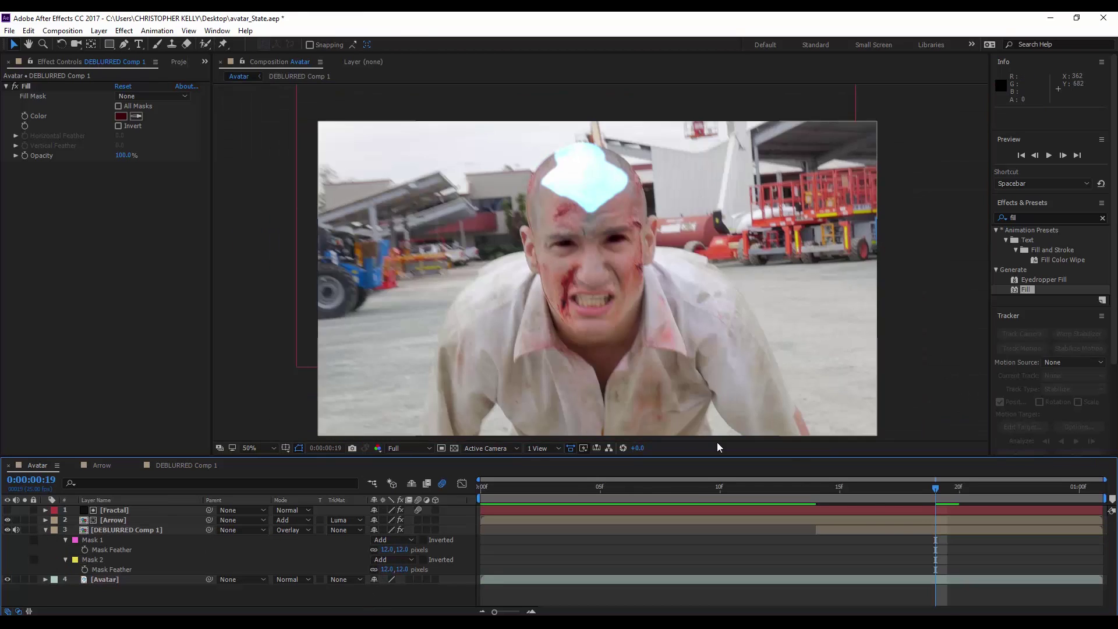
left_click(819, 496)
key("space")
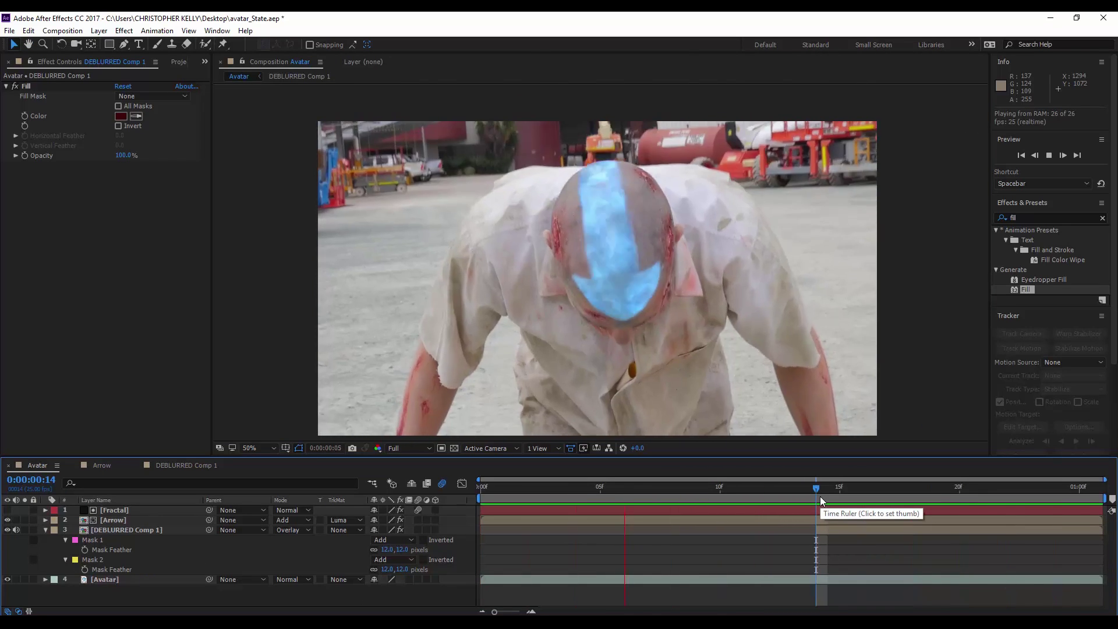
key("space")
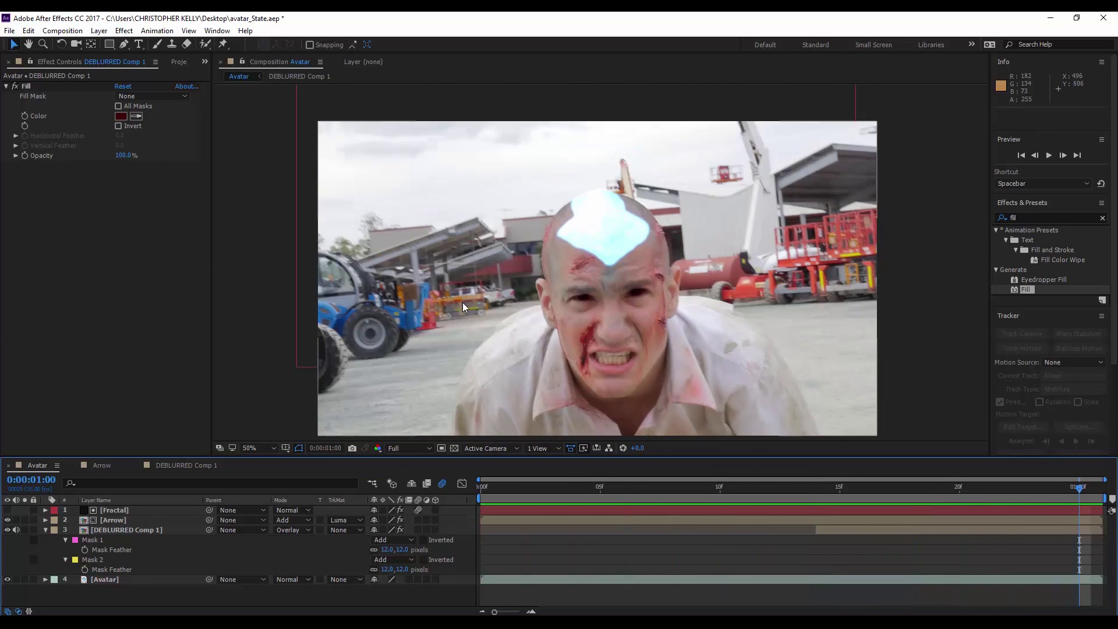
- Change the Fill colour on the eyes to light cyan, B2EEFF
scroll(463, 309, "up", 6)
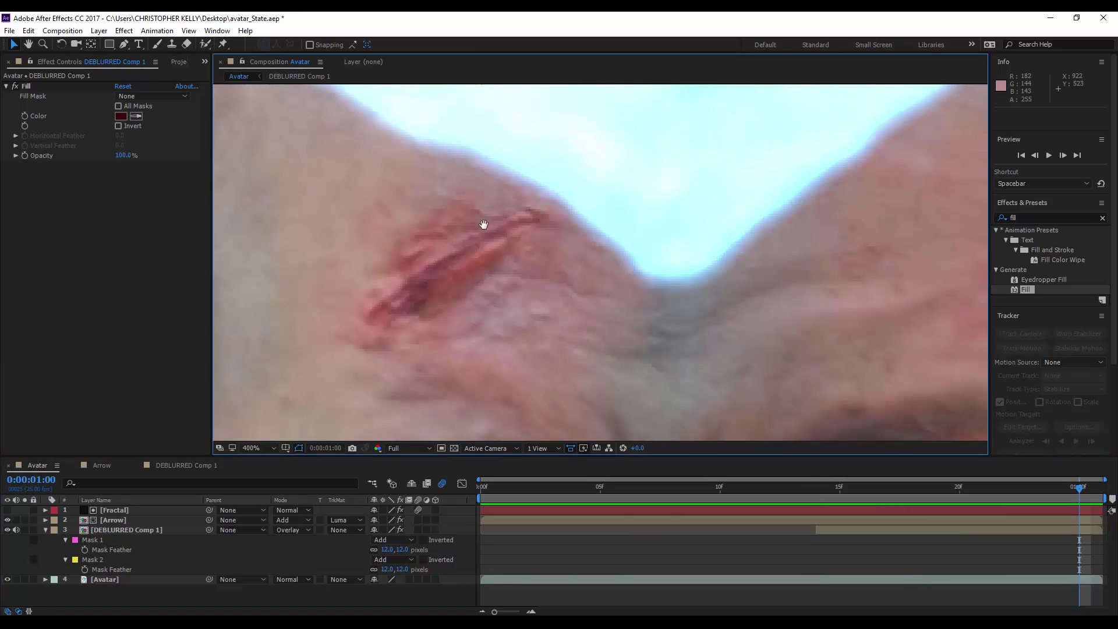
left_click_drag(484, 224, 515, 289)
left_click(120, 118)
left_click(164, 118)
mouse_move(119, 127)
left_mouse_down()
mouse_move(101, 47)
mouse_move(64, 13)
mouse_move(102, 13)
mouse_move(48, 11)
left_mouse_up()
left_click_drag(160, 124, 167, 114)
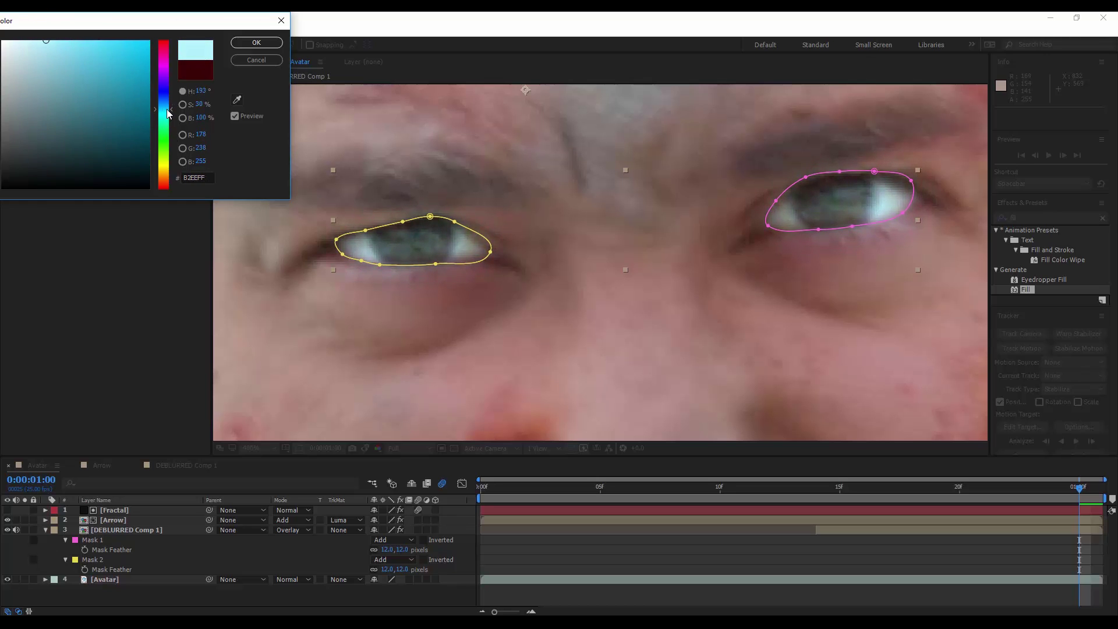
left_click(256, 42)
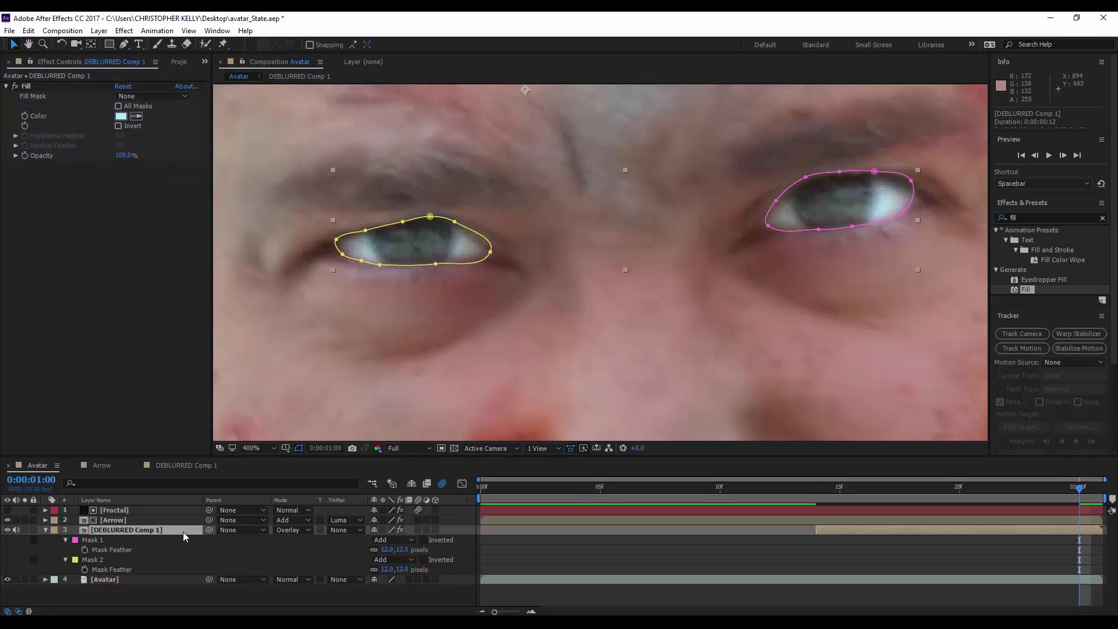
- Set DEBLURRED Comp 1's blending mode to Add and preview the glowing eyes in the full frame
left_click(290, 531)
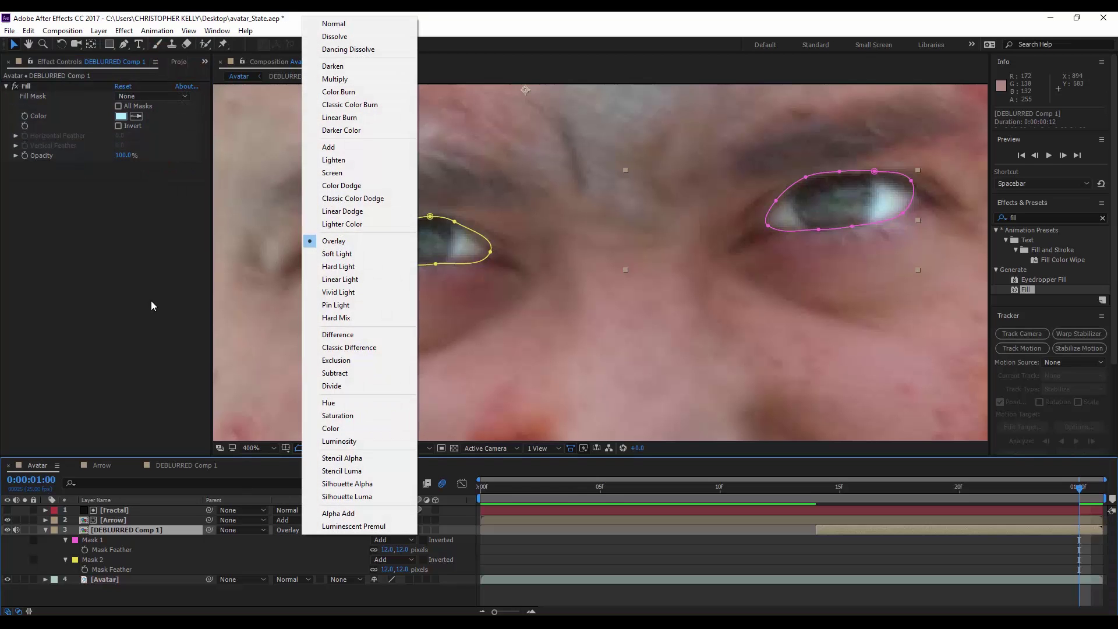
left_click(330, 147)
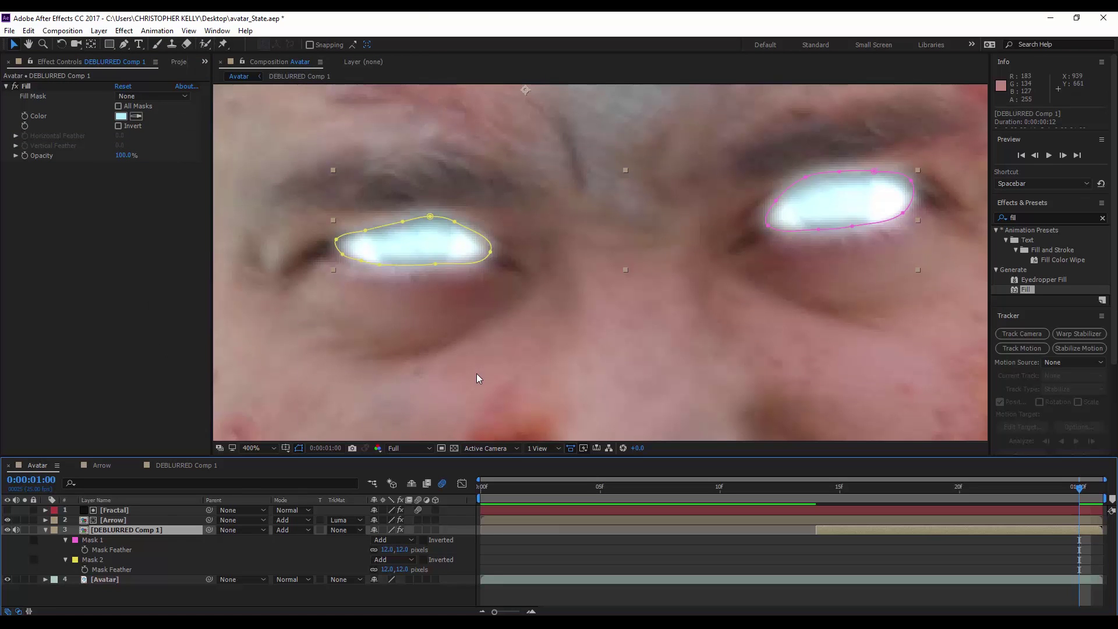
key("shift+/")
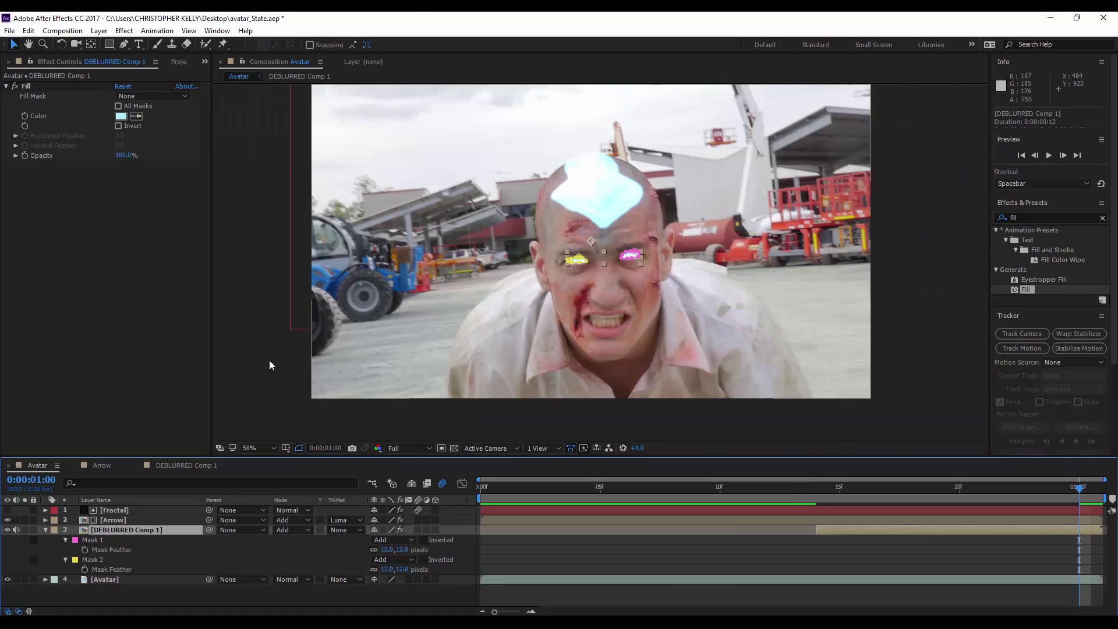
left_click(236, 363)
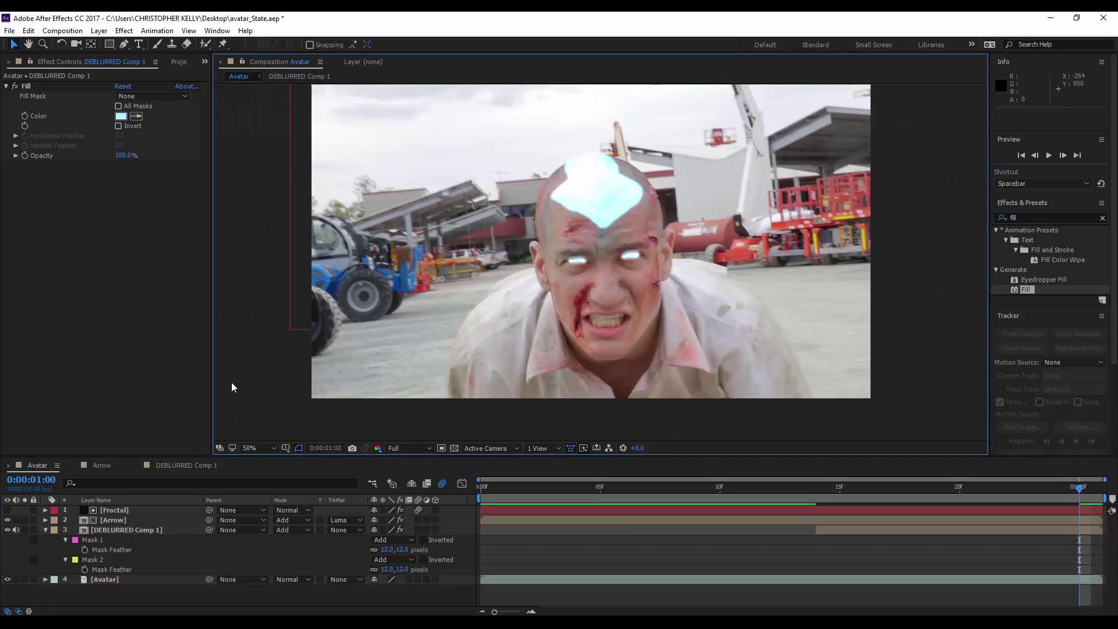
left_click(815, 501)
key("space")
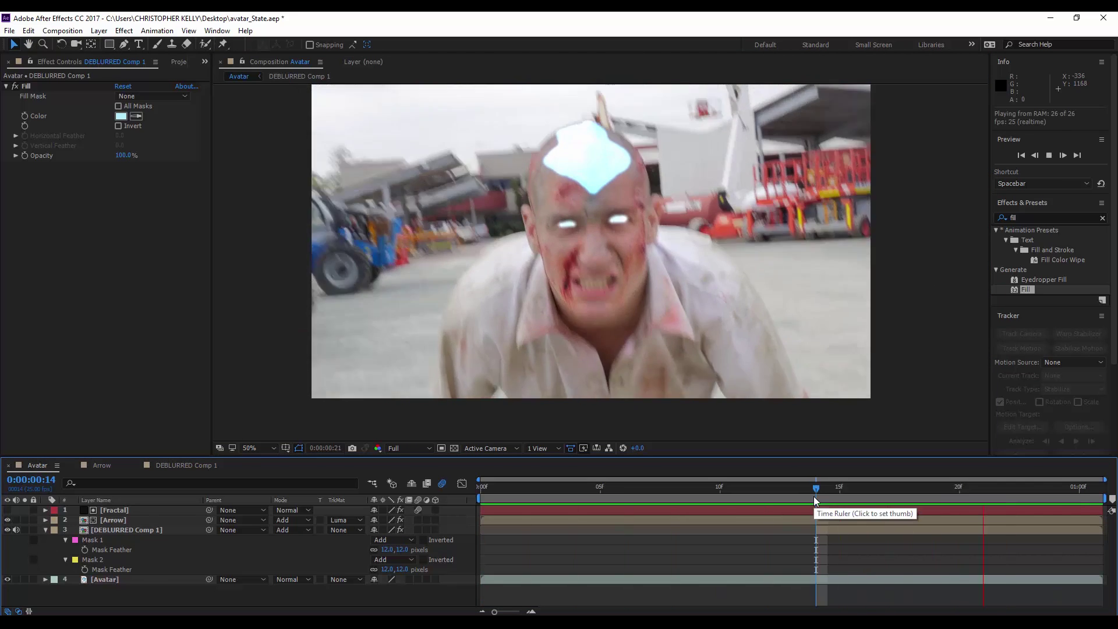
key("space")
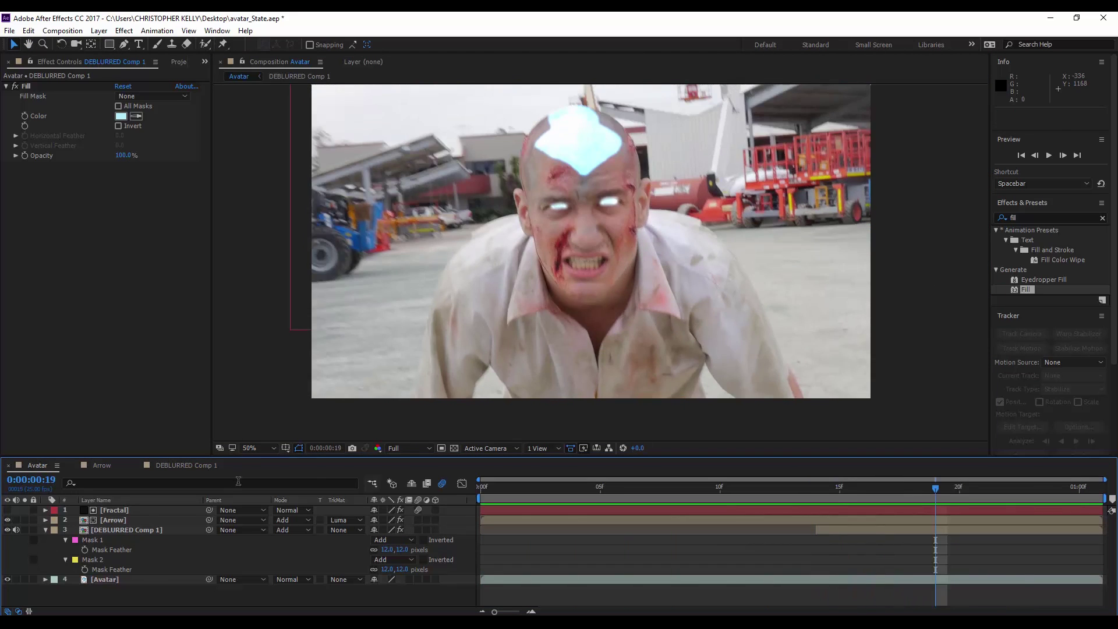
- Collapse the DEBLURRED Comp 1 properties and enable motion blur on that layer
left_click(107, 531)
left_click(44, 530)
left_click(418, 530)
left_click(412, 591)
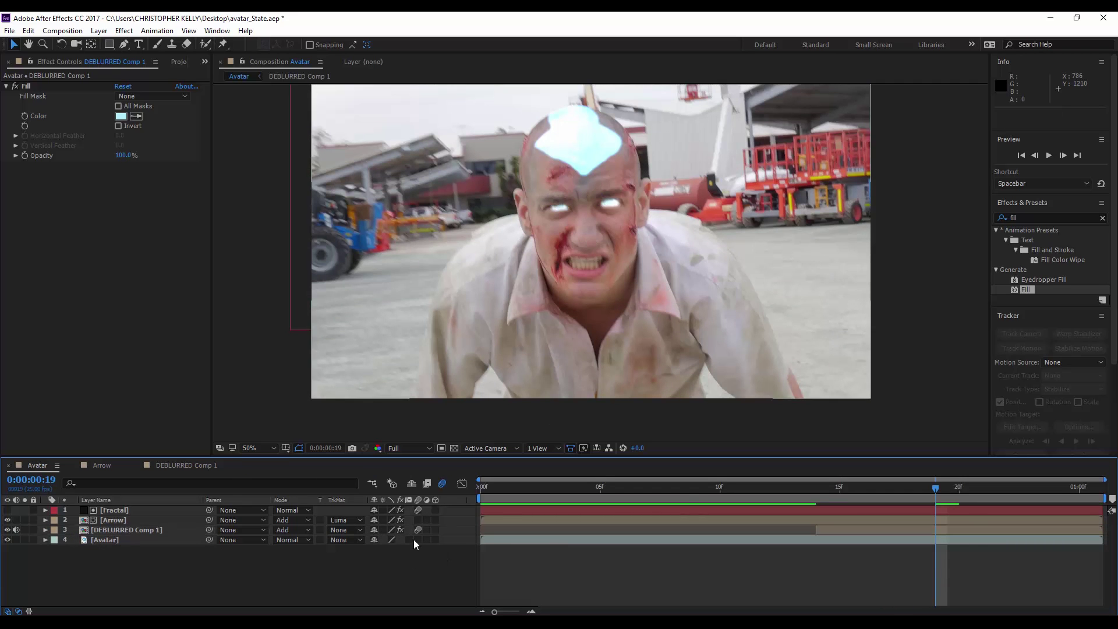
- Toggle DEBLURRED Comp 1's motion blur off and on at 0:00:00:19 to compare its effect on the eyes
key("period")
key("period")
left_click_drag(549, 220, 531, 349)
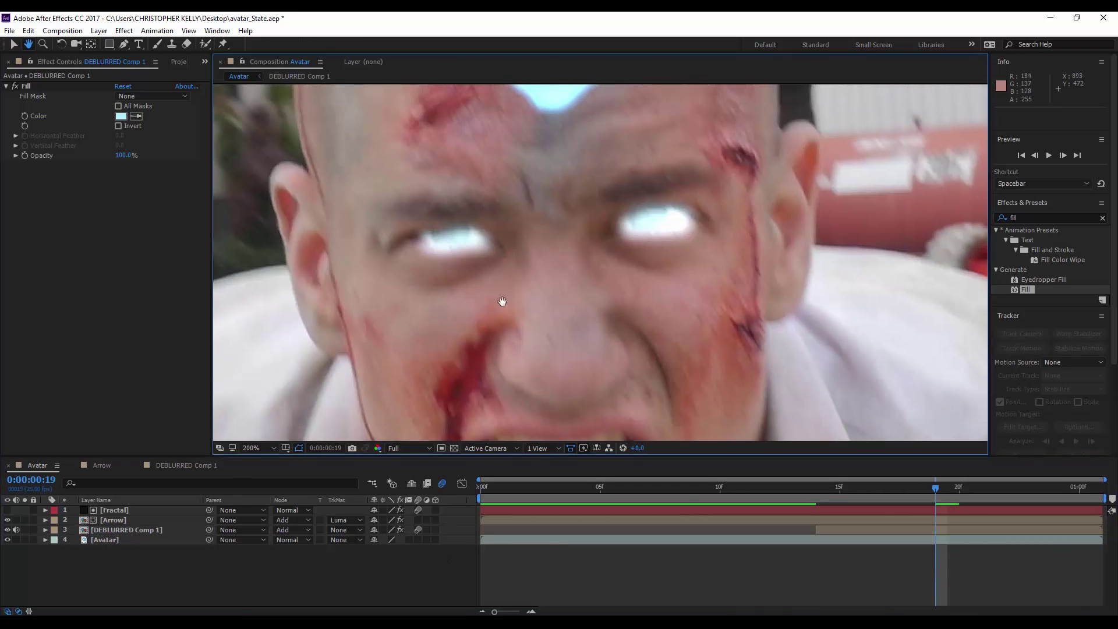
left_click(417, 530)
left_click(418, 529)
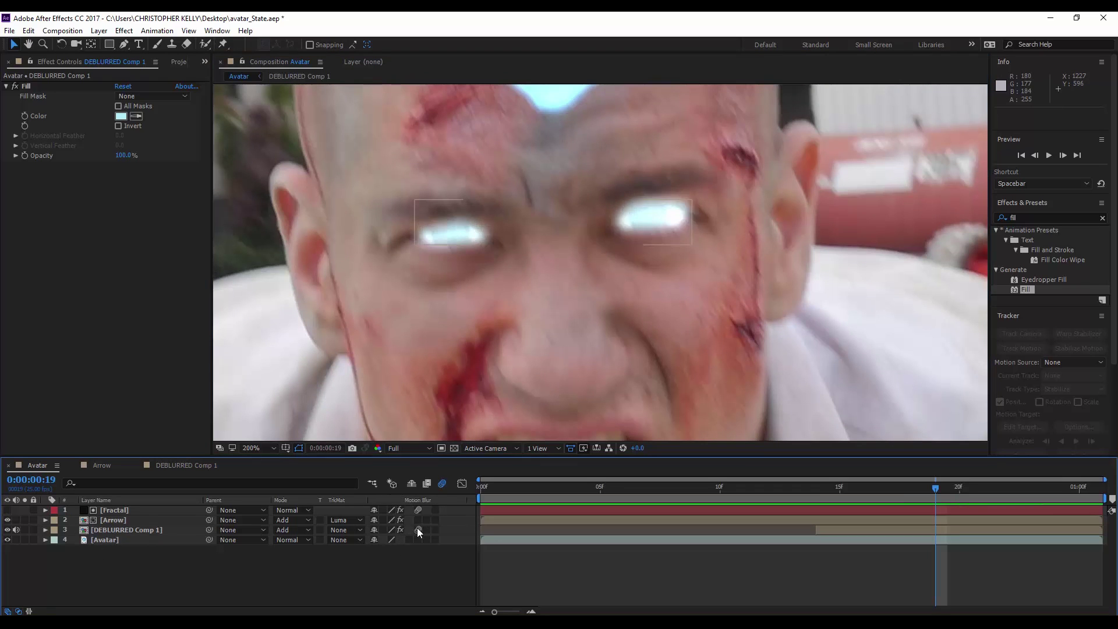
left_click(417, 530)
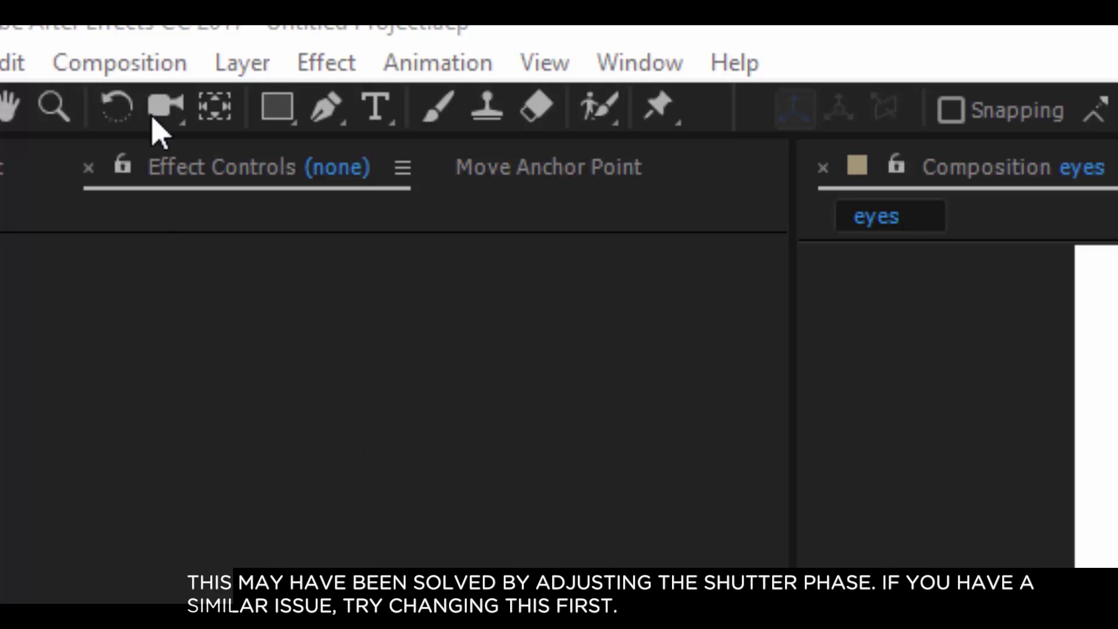
- In the advanced composition settings of the eyes composition, set the motion blur Shutter Phase to -90°
left_click(156, 64)
left_click(172, 164)
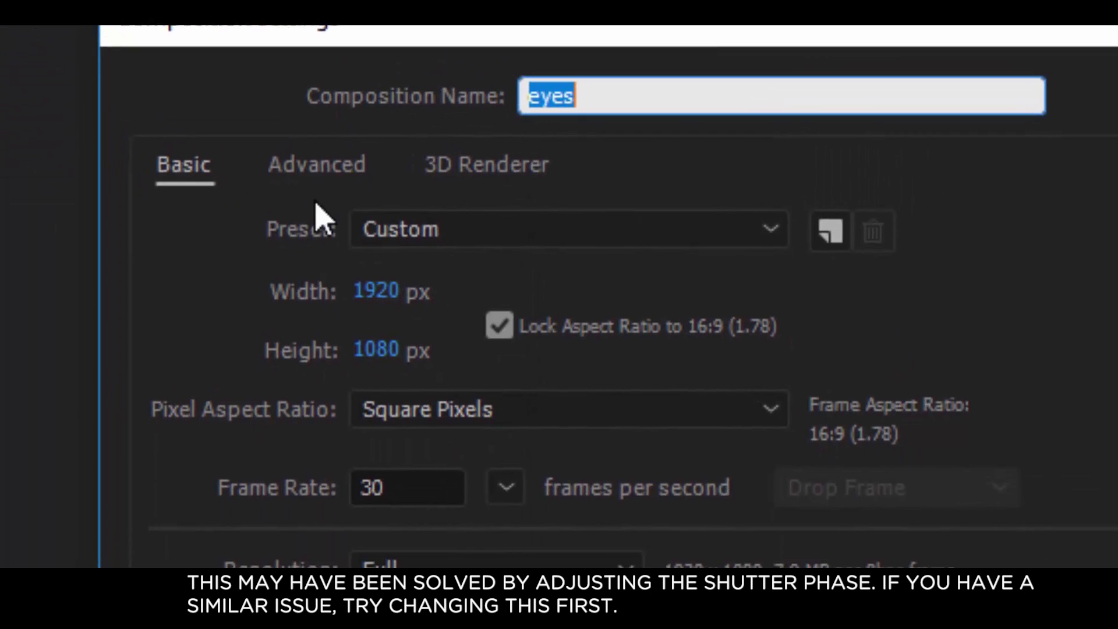
left_click(238, 48)
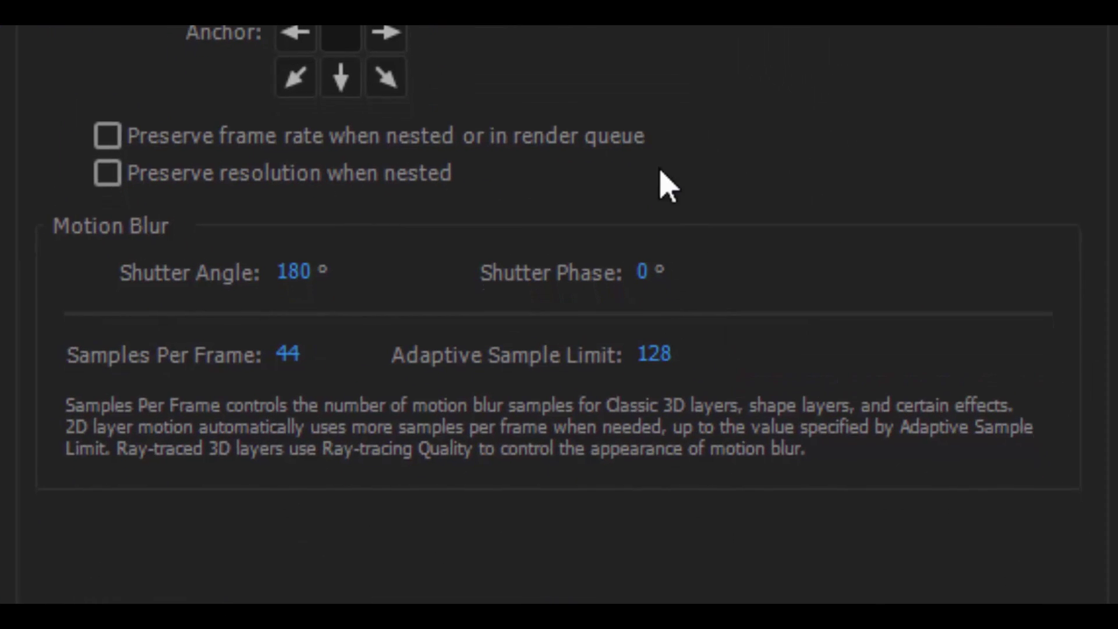
left_click(653, 338)
type("-90")
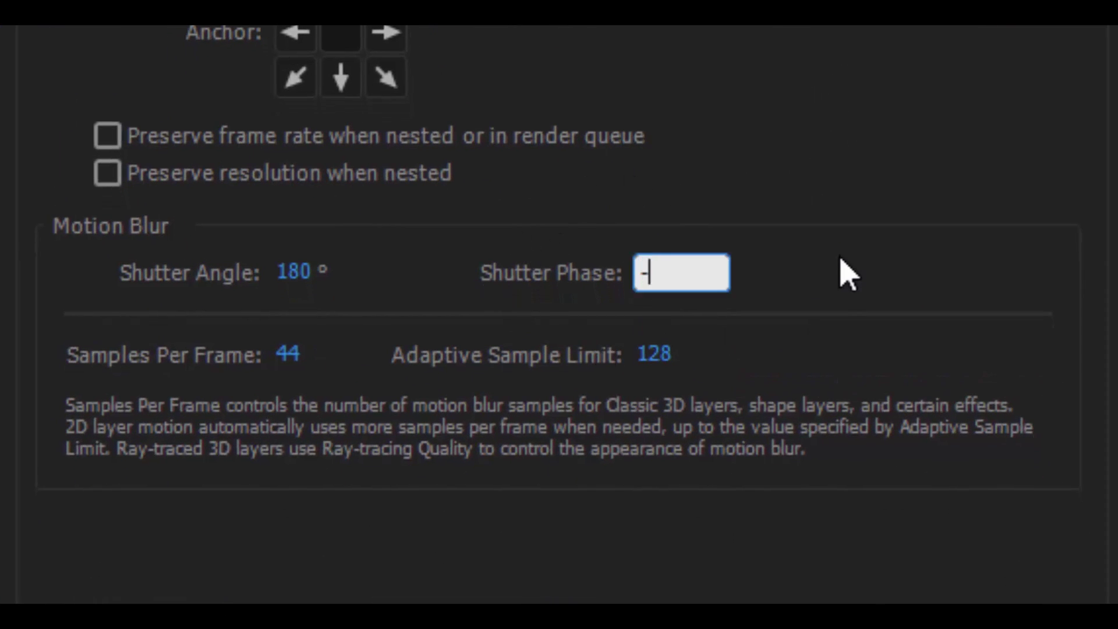
key("Return")
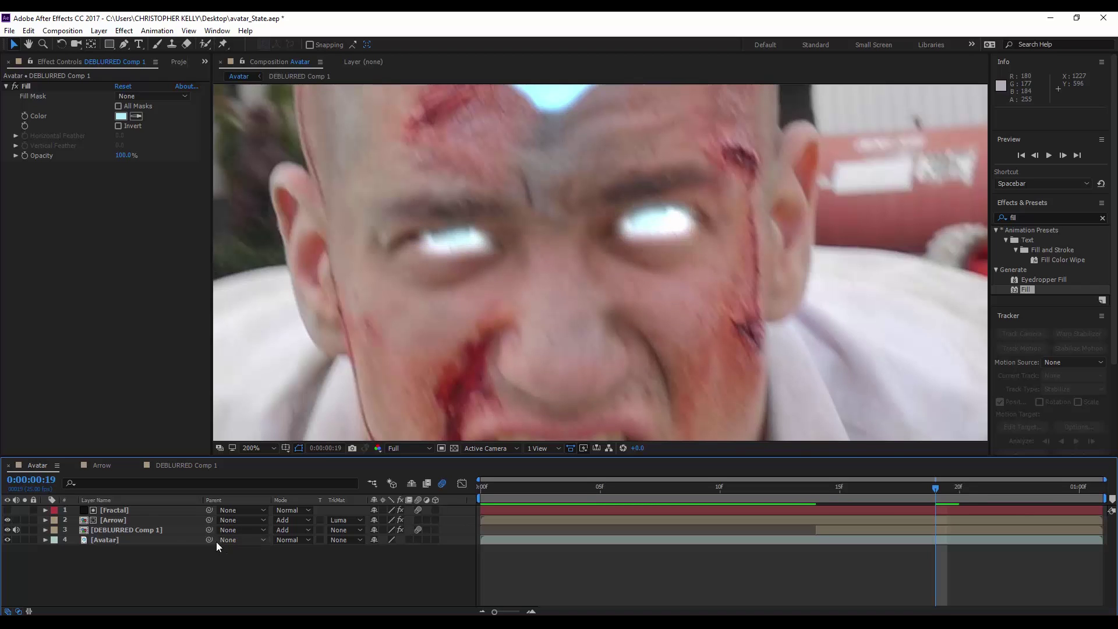
- Reveal DEBLURRED Comp 1's mask paths, select Mask 1 and Mask 2 and shift both slightly up at 0:00:00:19
left_click(130, 529)
key("m")
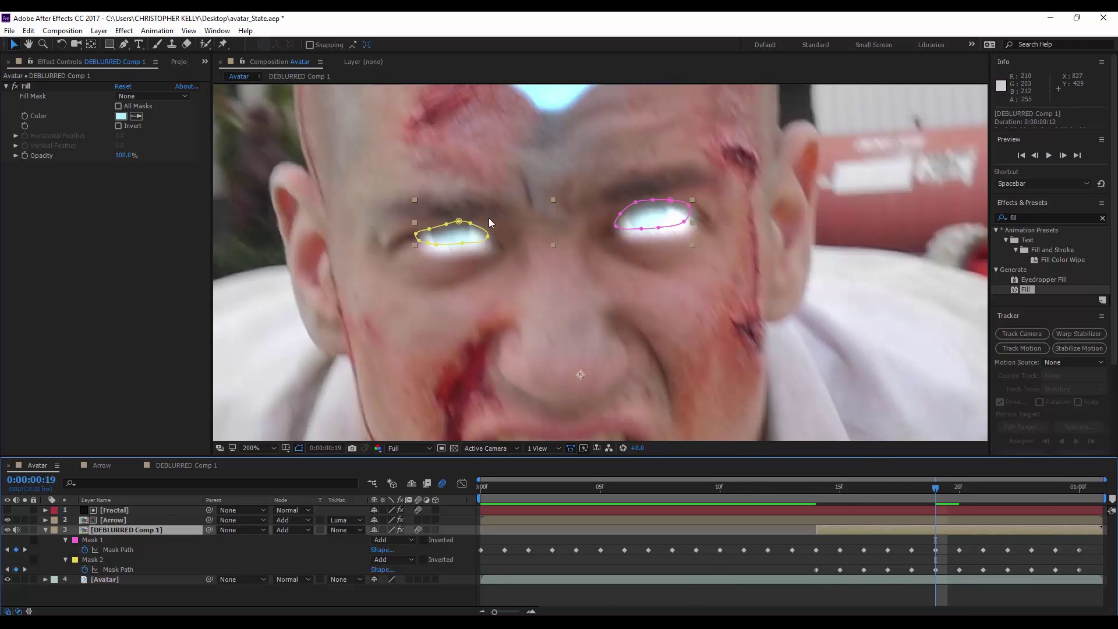
left_click(93, 540)
left_click(100, 561, "shift")
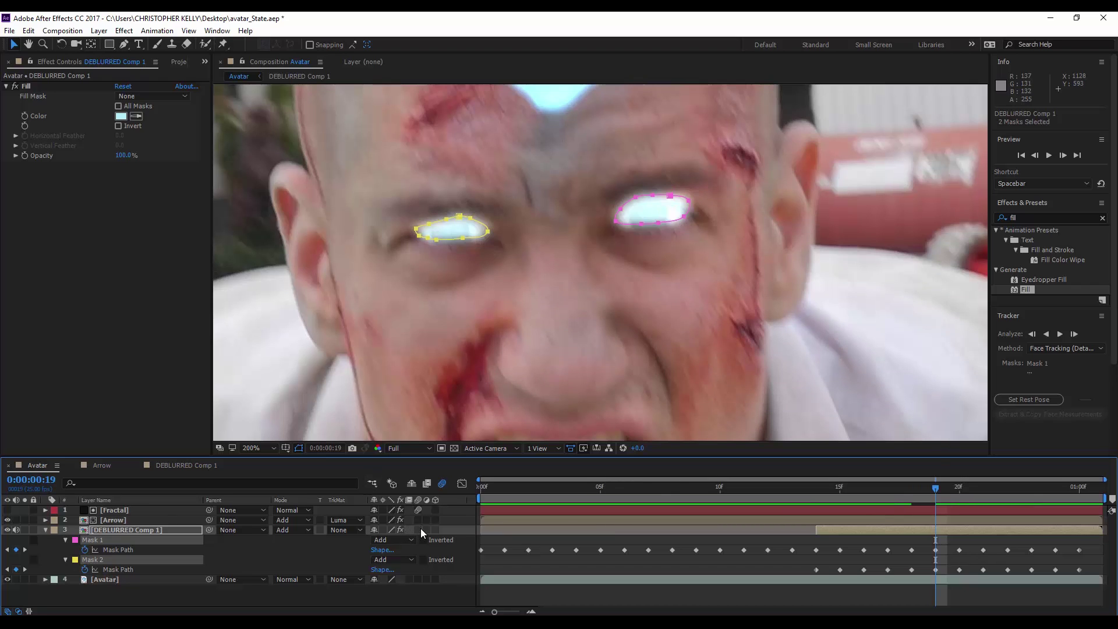
- Go frame by frame up to 0:00:01:00 with both masks selected, realigning them so the motion-blurred glow covers the eyes
key("Page_Up")
key("Page_Up")
key("Page_Up")
key("Page_Down")
key("Page_Down")
key("Page_Down")
key("Page_Down")
key("Page_Down")
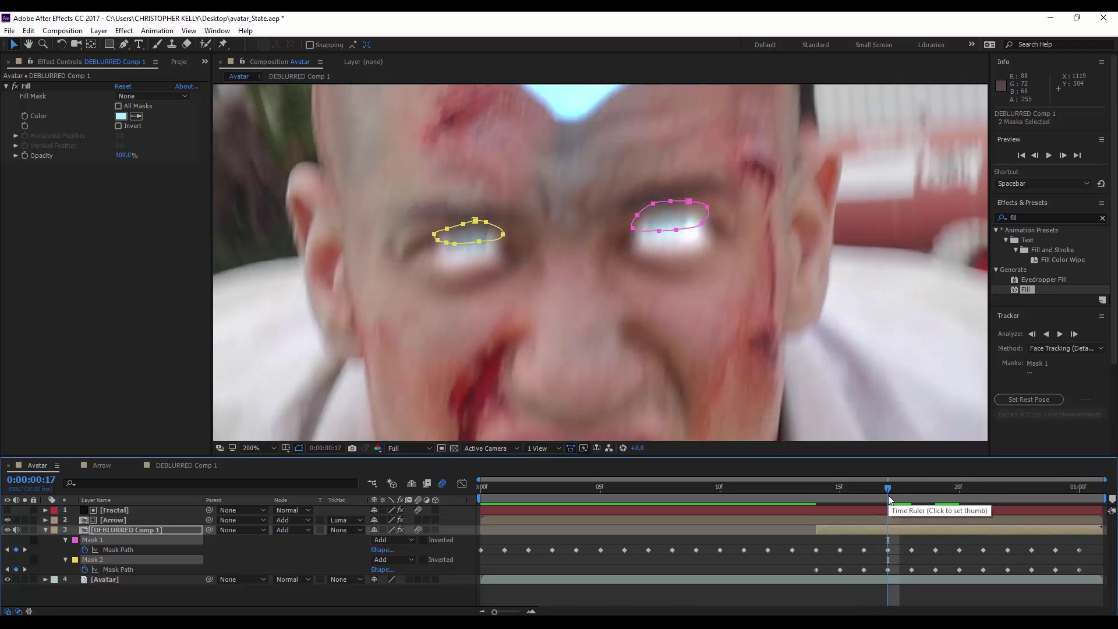
key("Page_Down")
key("Page_Down")
key("Page_Down")
key("Page_Down")
- Deselect the masks and play back the whole shot to check the motion-blurred eye glow
key("comma")
key("comma")
key("comma")
key("comma")
key("comma")
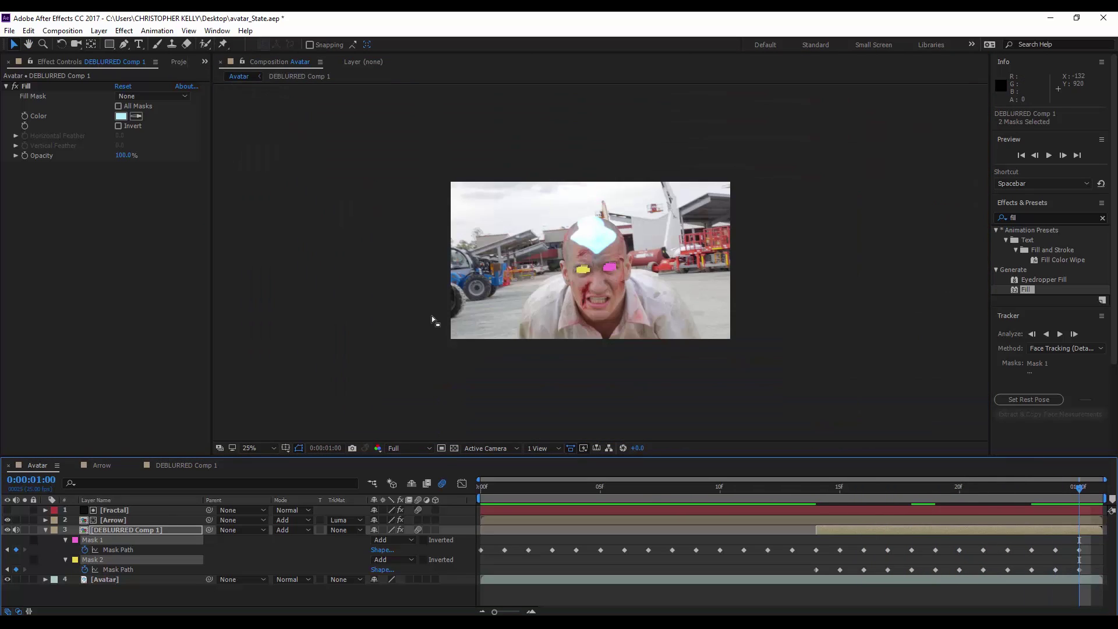
left_click(397, 334)
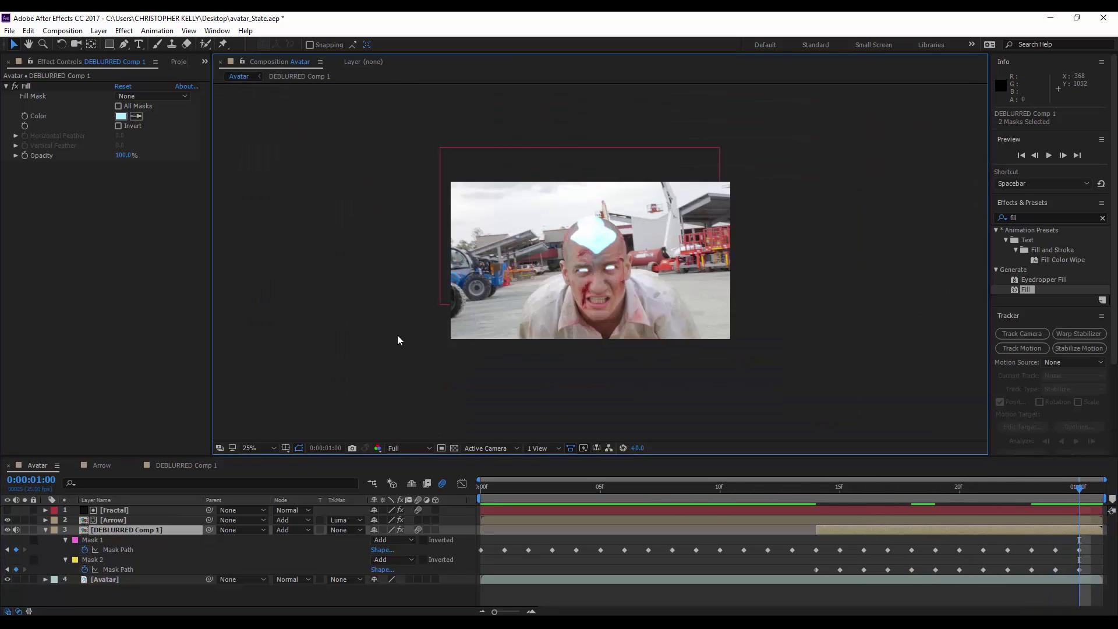
key("period")
key("space")
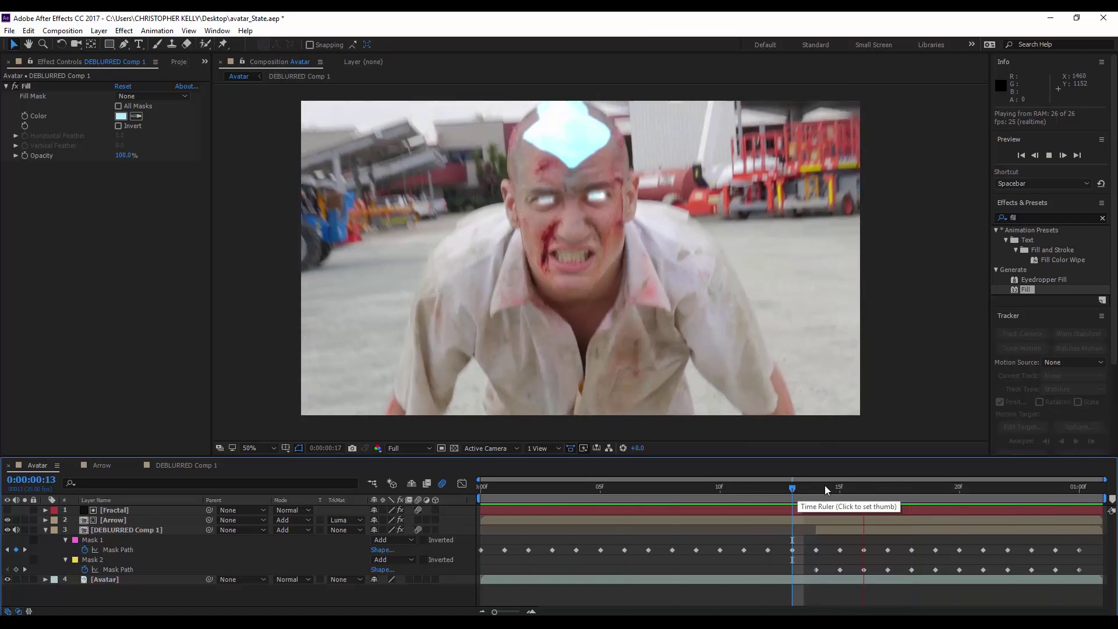
- Stop playback, reveal DEBLURRED Comp 1's mask feathers and set the feather of Mask 1 and Mask 2 to 4 pixels
key("space")
left_click(109, 534)
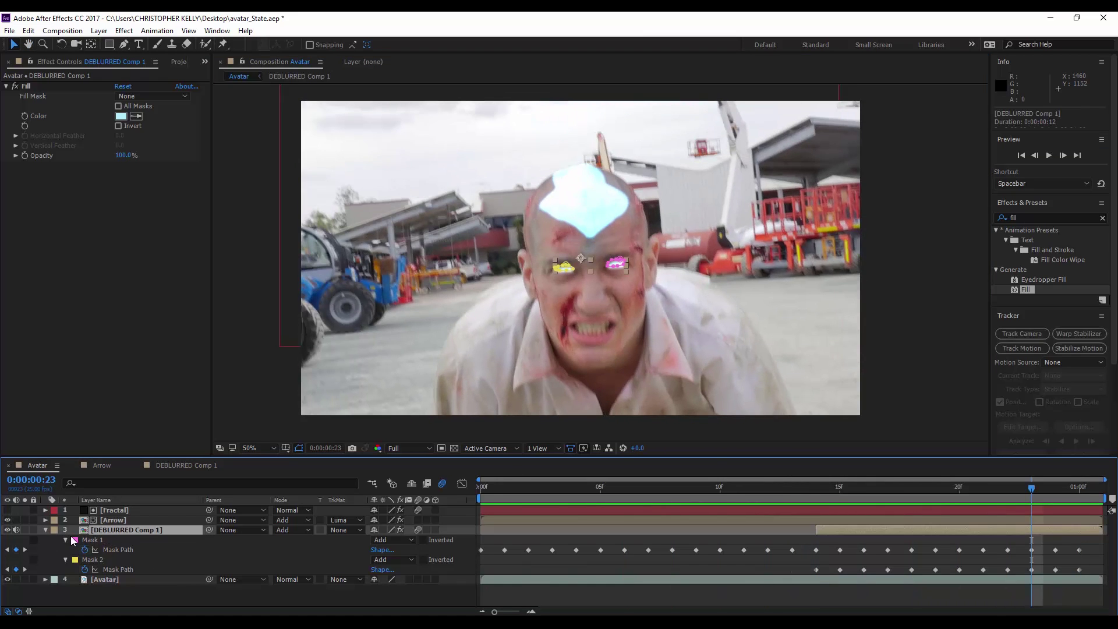
key("f")
left_click(93, 538)
left_click(97, 558, "shift")
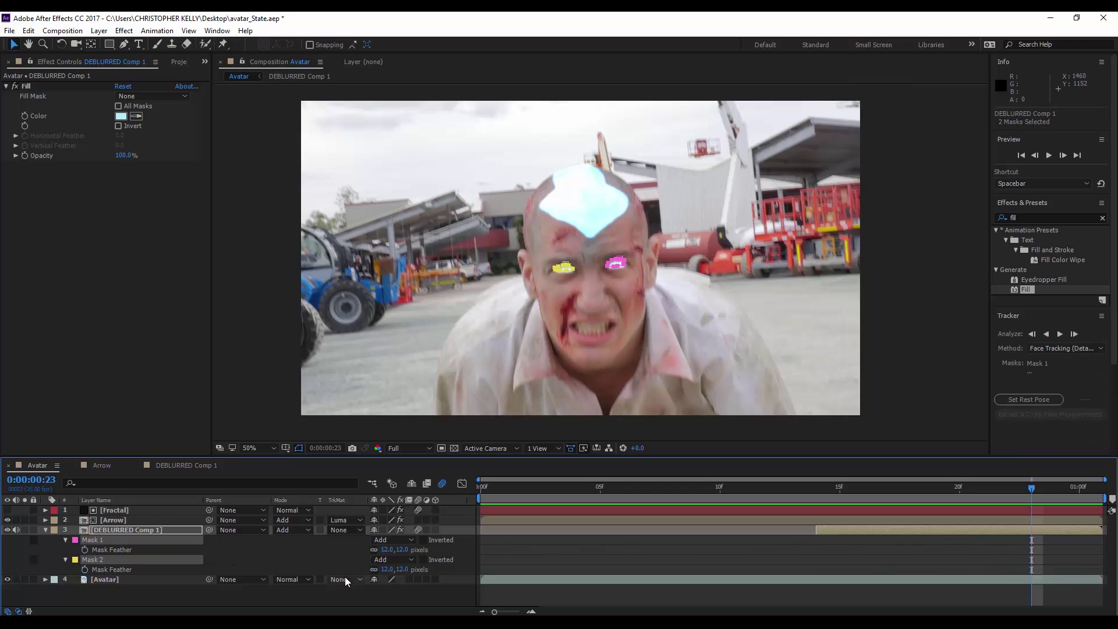
left_click_drag(384, 573, 363, 599)
left_click(364, 598)
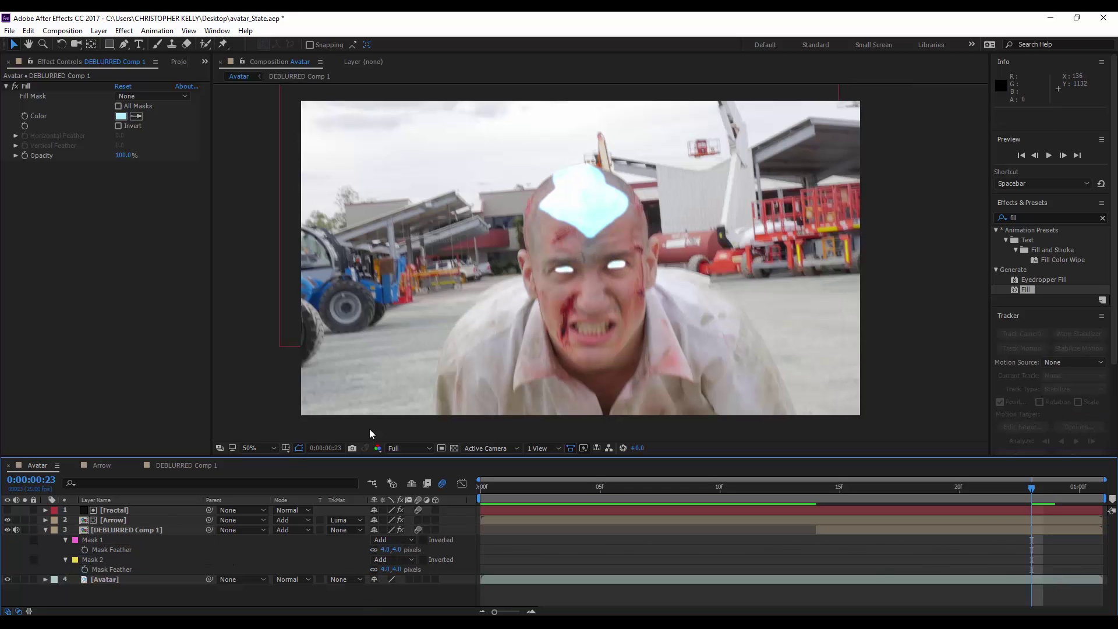
scroll(425, 349, "up", 4)
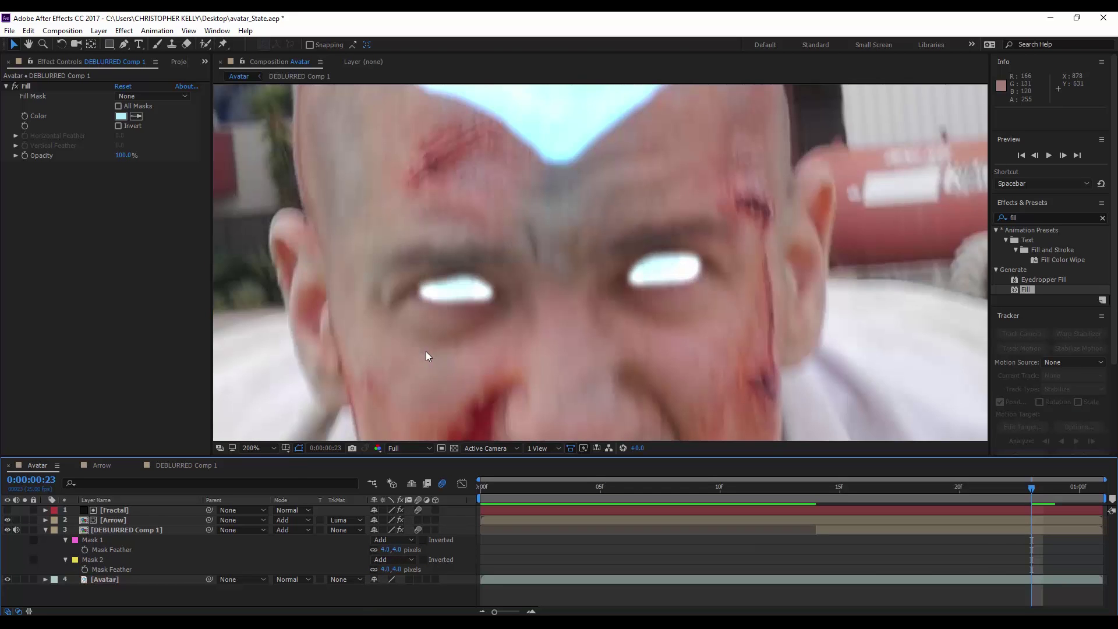
scroll(416, 381, "down", 2)
- Reveal all mask properties of DEBLURRED Comp 1 and set Mask 2's Mask Expansion to 2 pixels
left_click(117, 529)
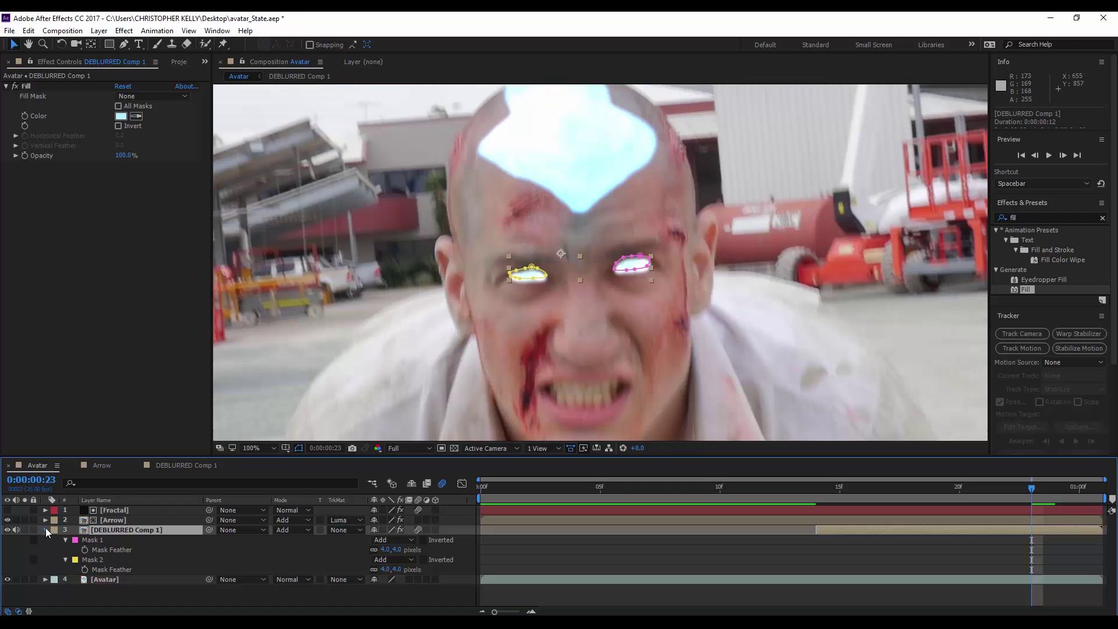
left_click(46, 529)
scroll(483, 395, "up", 4)
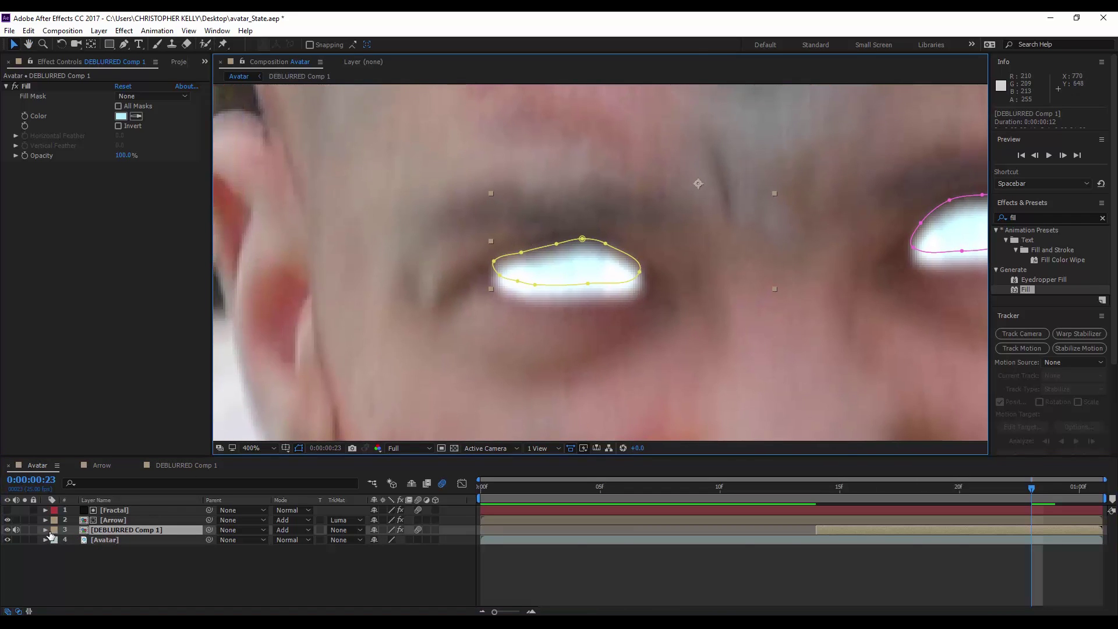
left_click(45, 529)
scroll(99, 575, "down", 2)
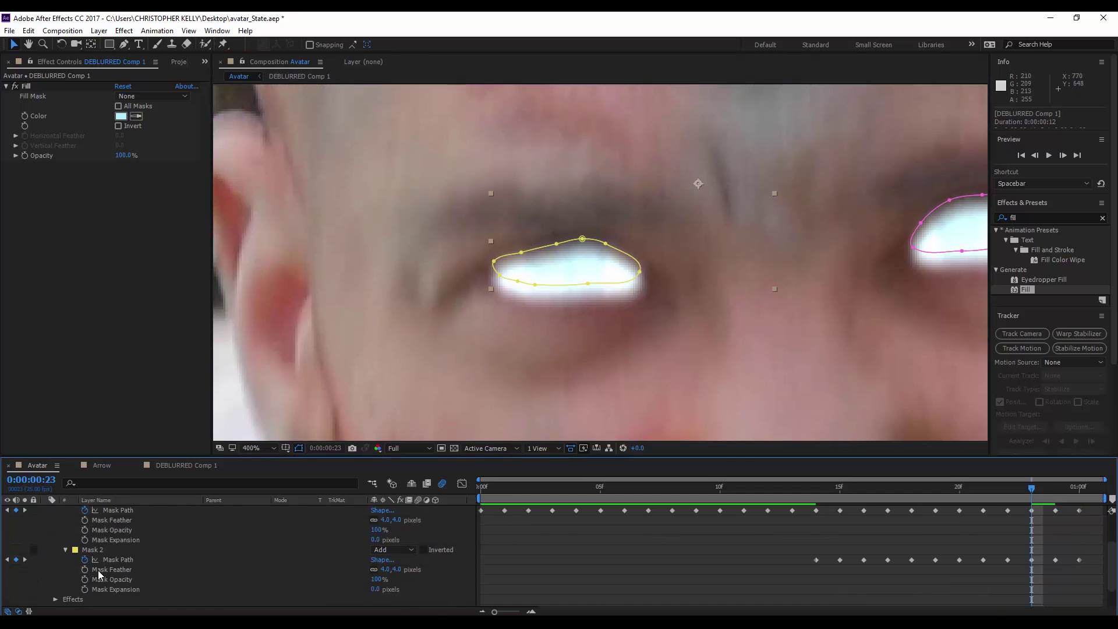
mouse_move(374, 588)
left_mouse_down()
mouse_move(408, 589)
mouse_move(376, 594)
left_mouse_up()
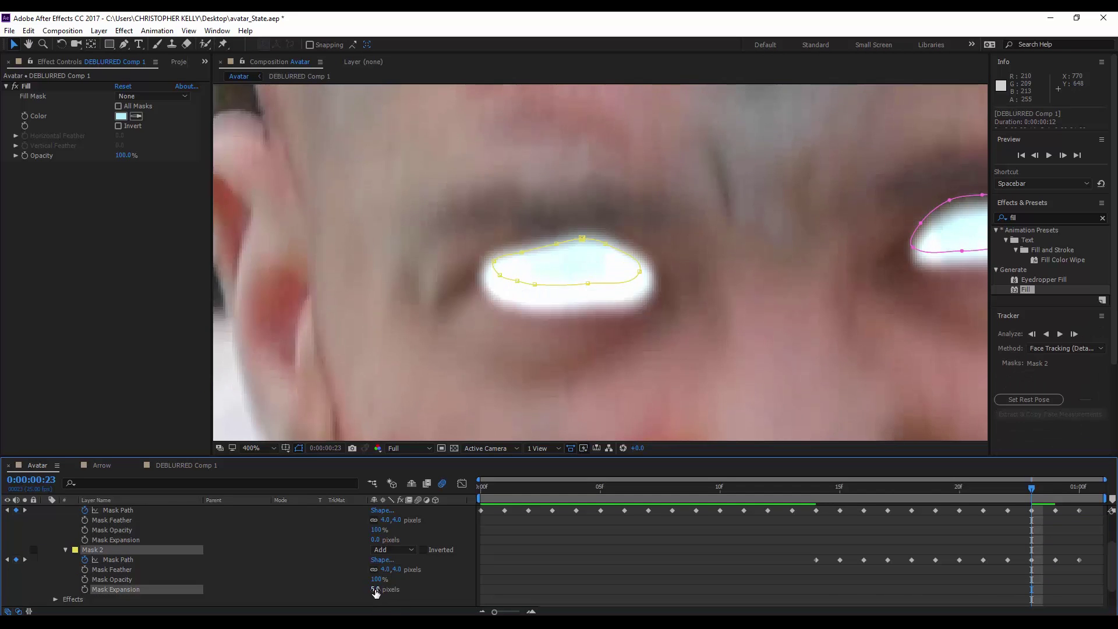
type("2")
left_click(365, 598)
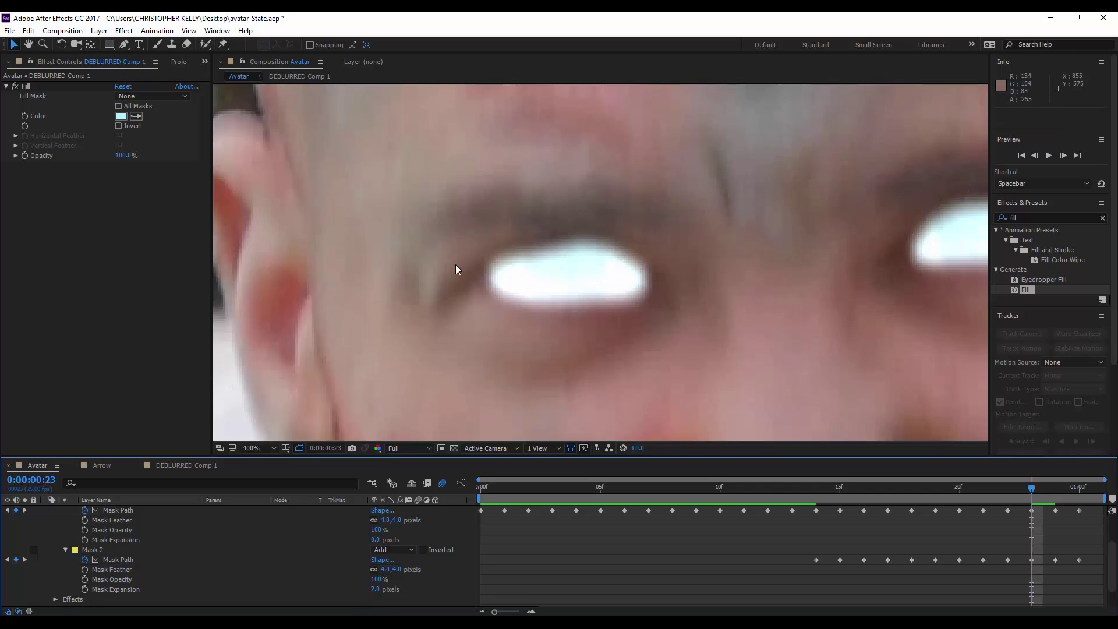
scroll(455, 268, "down", 2)
scroll(455, 278, "down", 4)
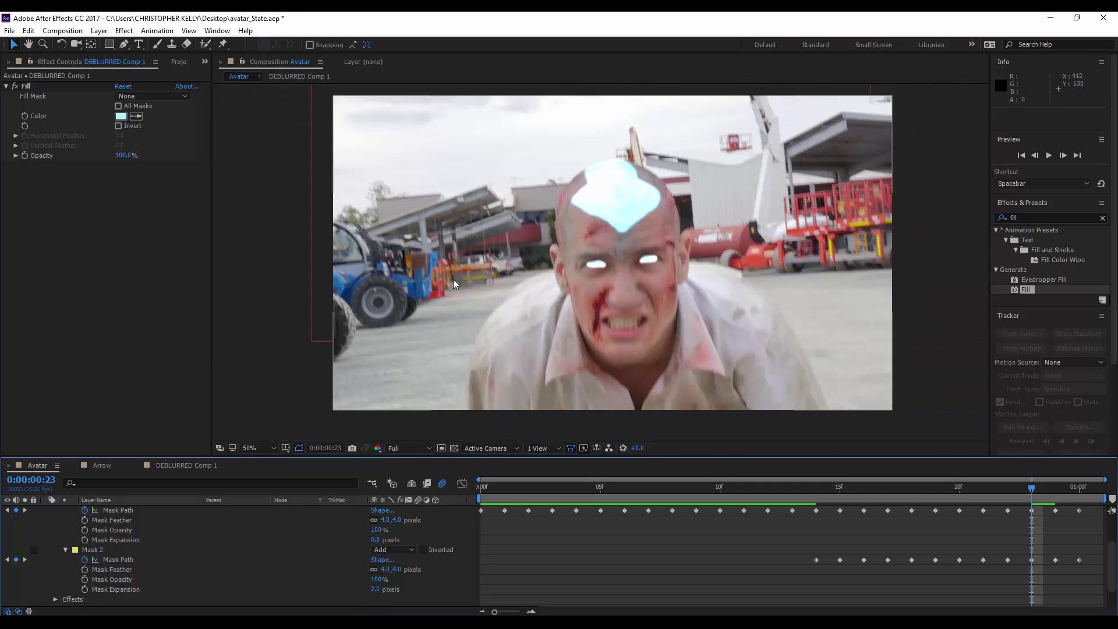
- Reduce Mask 2's Mask Expansion to 1 pixel and collapse the DEBLURRED Comp 1 layer's properties
left_click(375, 588)
type("1")
key("Return")
scroll(148, 552, "up", 5)
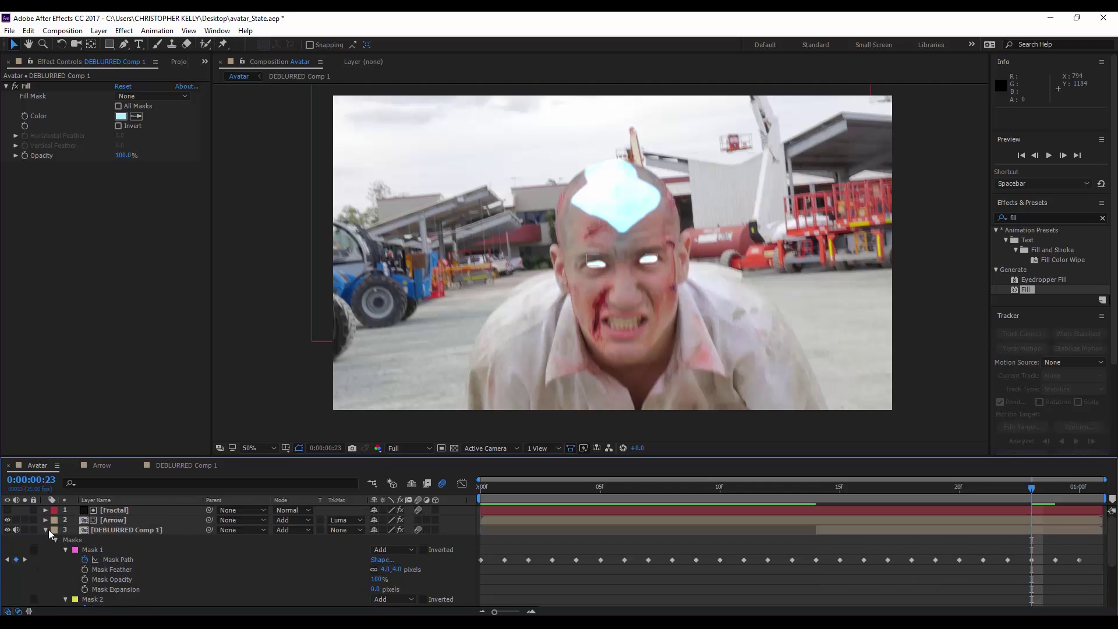
left_click(45, 529)
- Pre-compose DEBLURRED Comp 1 as Glowing_Eyes, moving all attributes into the new composition
right_click(128, 530)
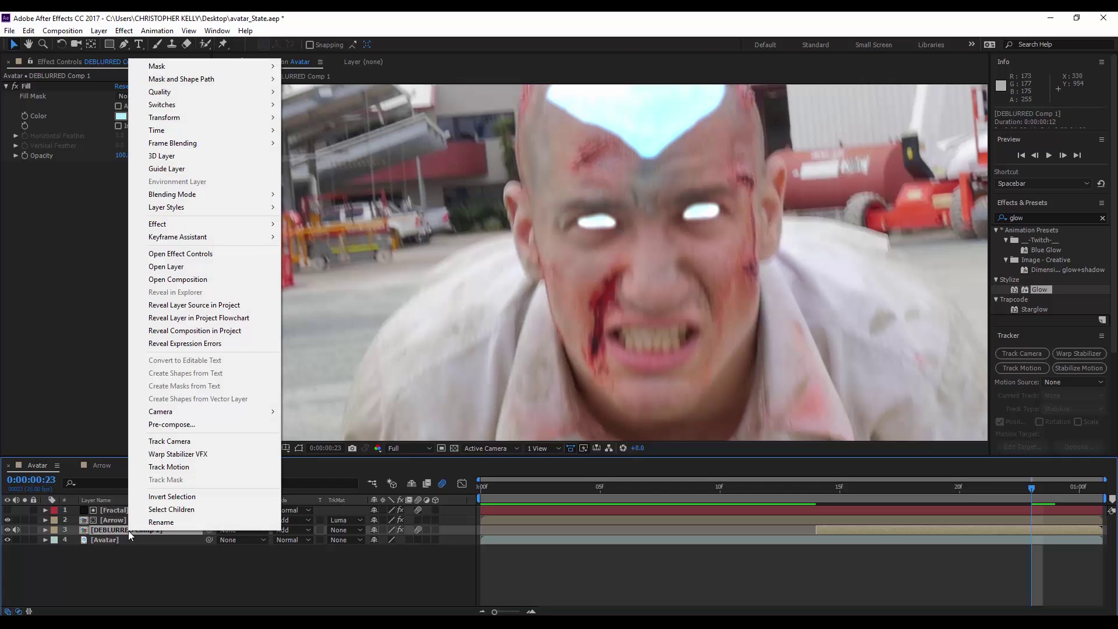
left_click(207, 424)
left_click(76, 117)
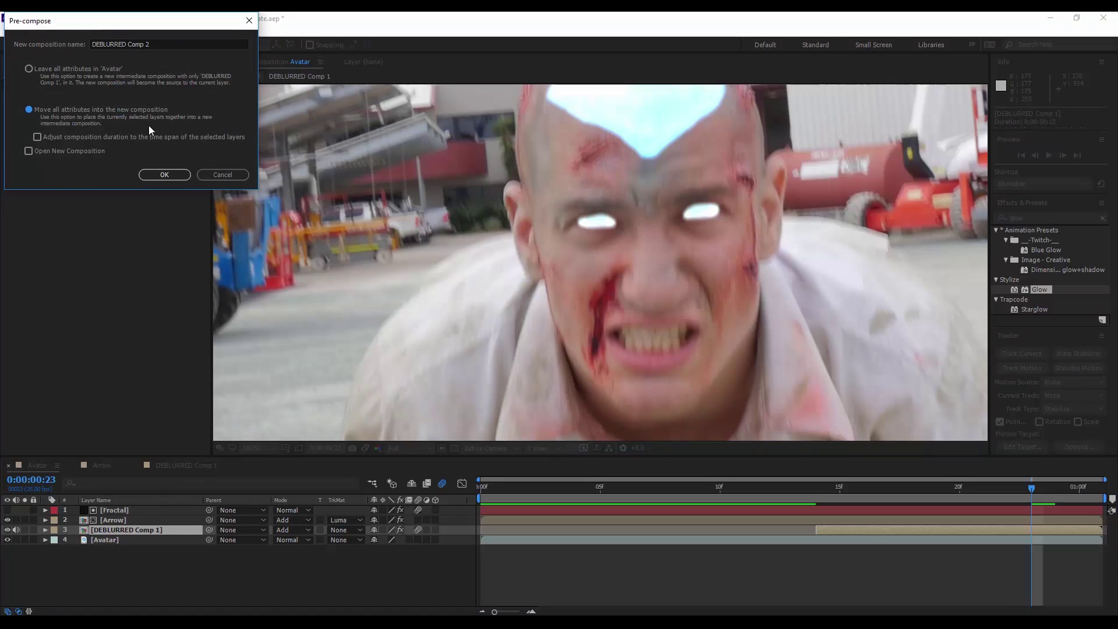
left_click(151, 44)
type("Glowing_Eyes")
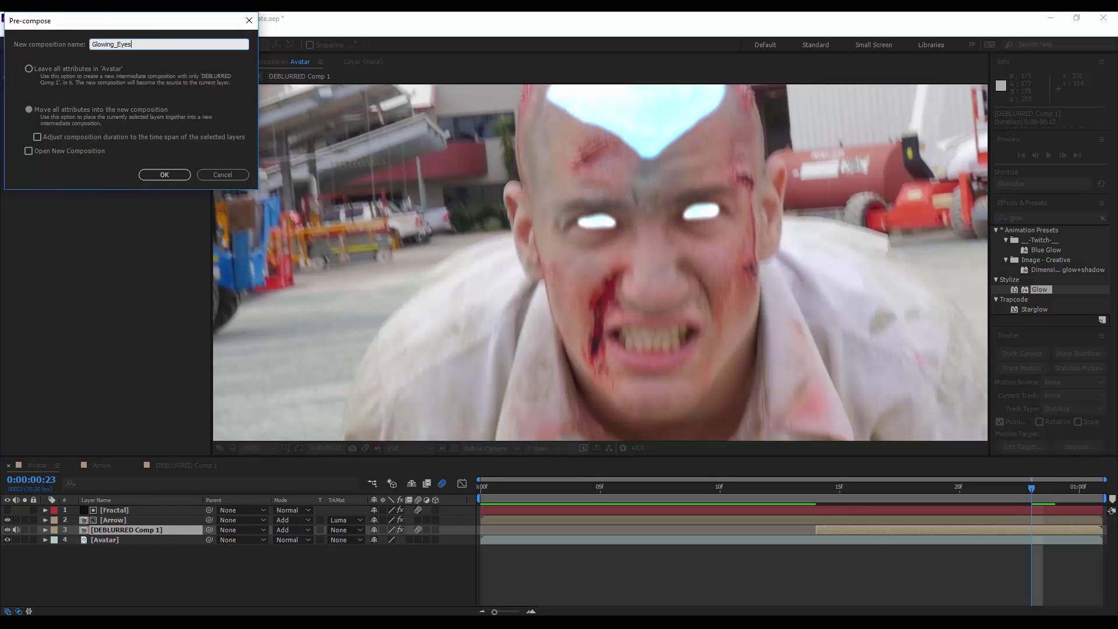
key("Return")
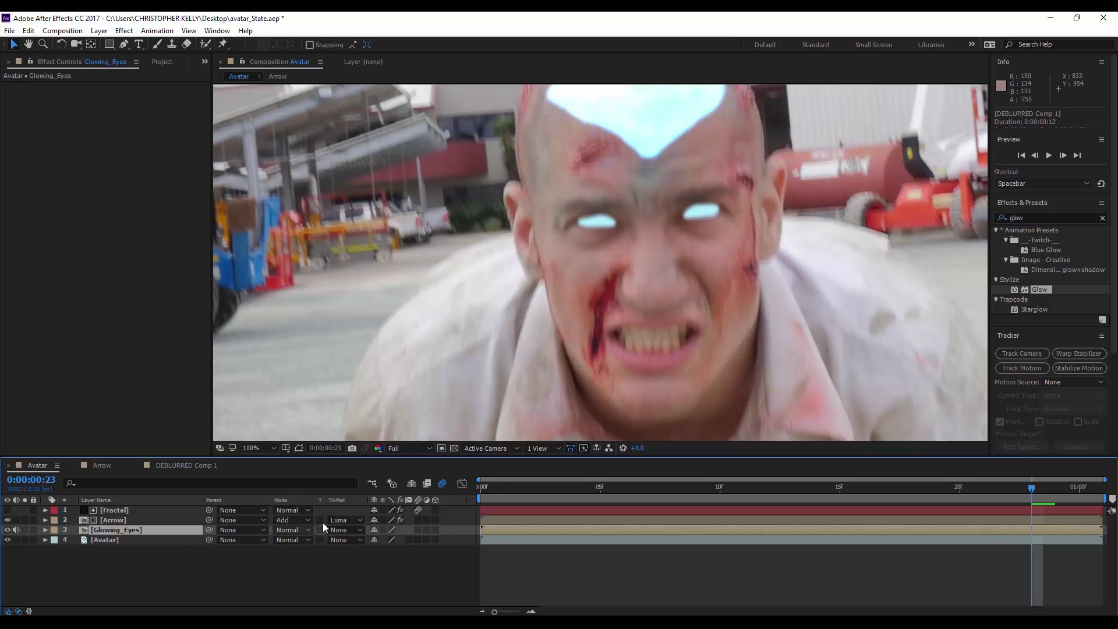
- Try Collapse Transformations on Glowing_Eyes, switch it back off and set the layer's blending mode to Add
left_click(383, 529)
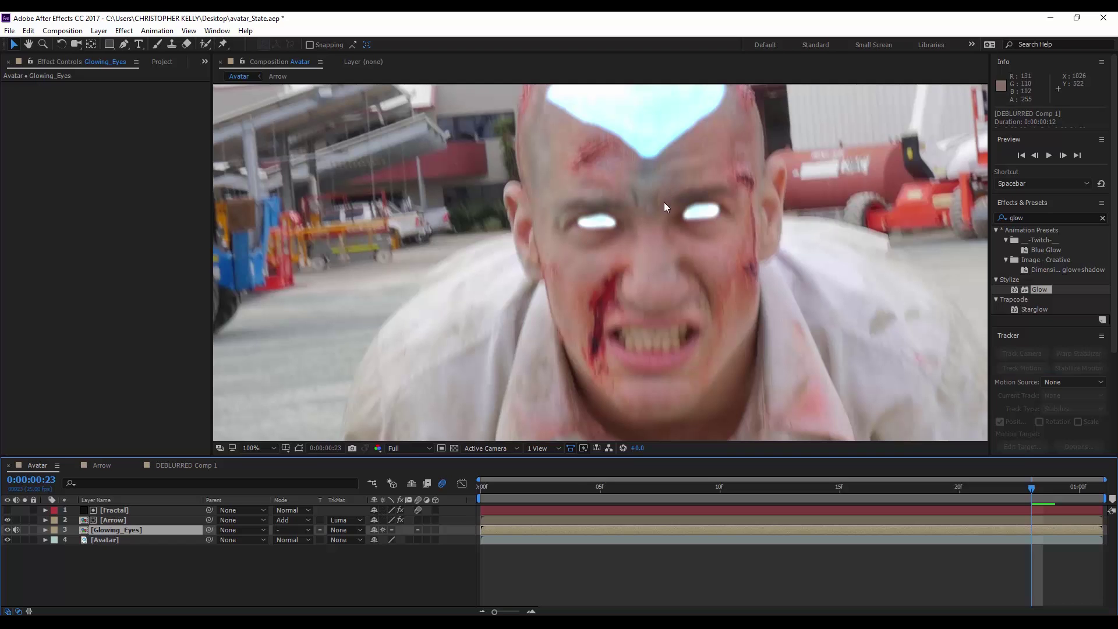
left_click(383, 530)
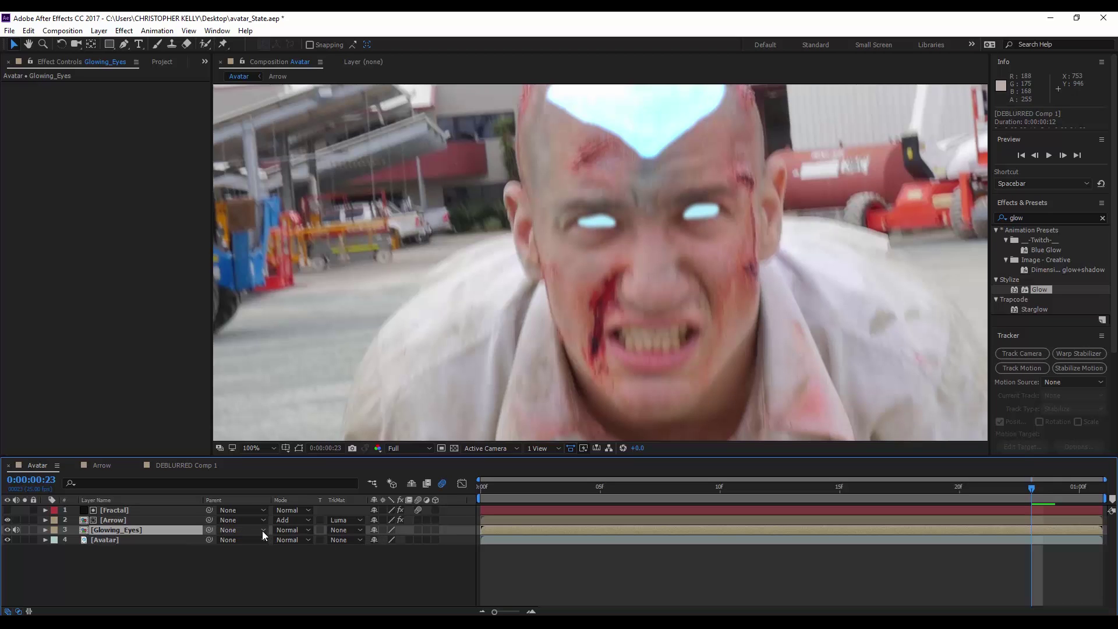
left_click(284, 530)
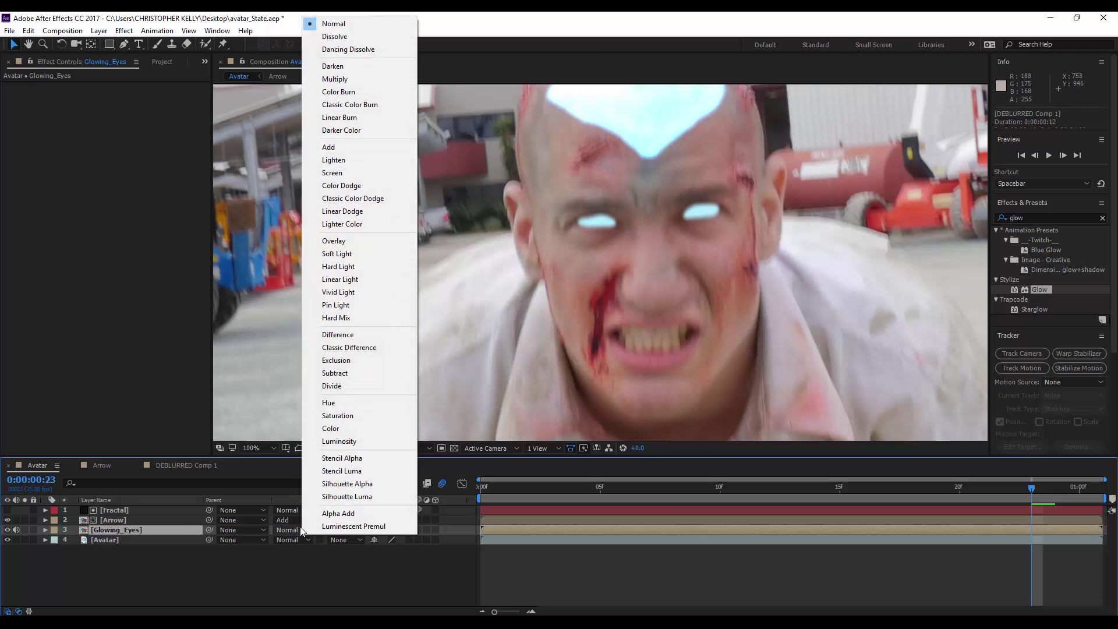
left_click(361, 148)
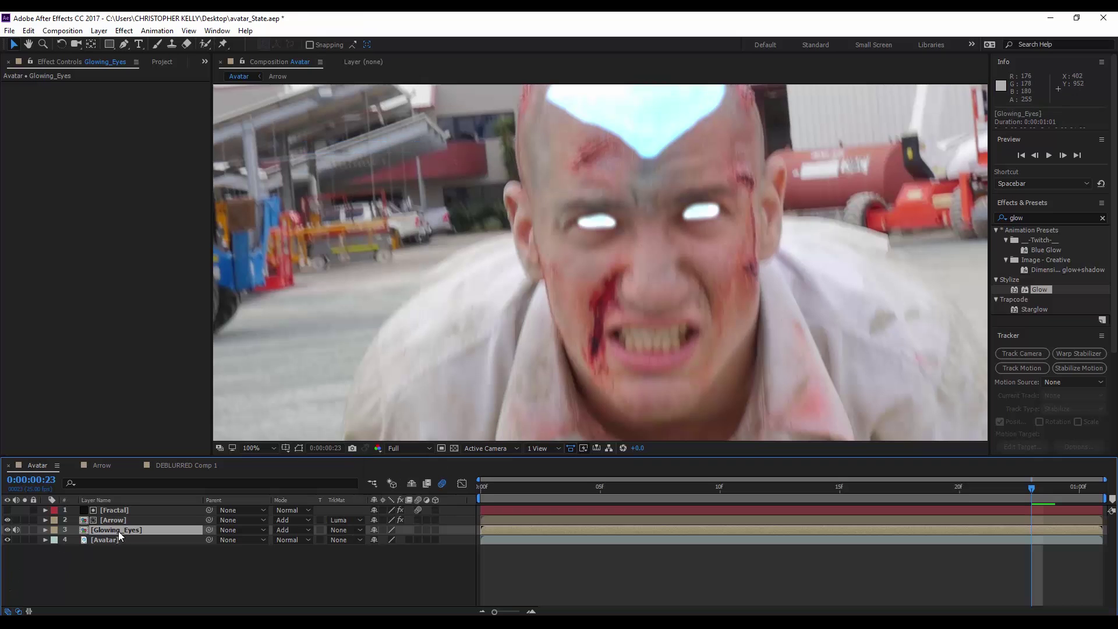
- Duplicate Glowing_Eyes and apply Glow to the upper copy with a threshold of 91.4% and a radius of 40
key("ctrl+d")
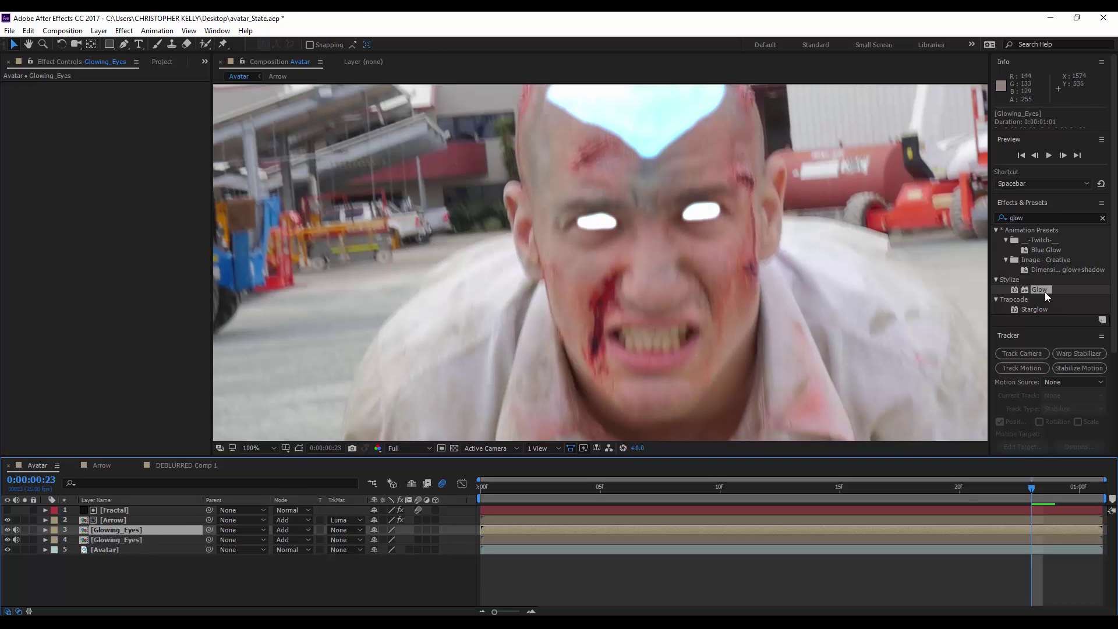
left_click_drag(1042, 293, 157, 530)
left_click_drag(121, 107, 200, 109)
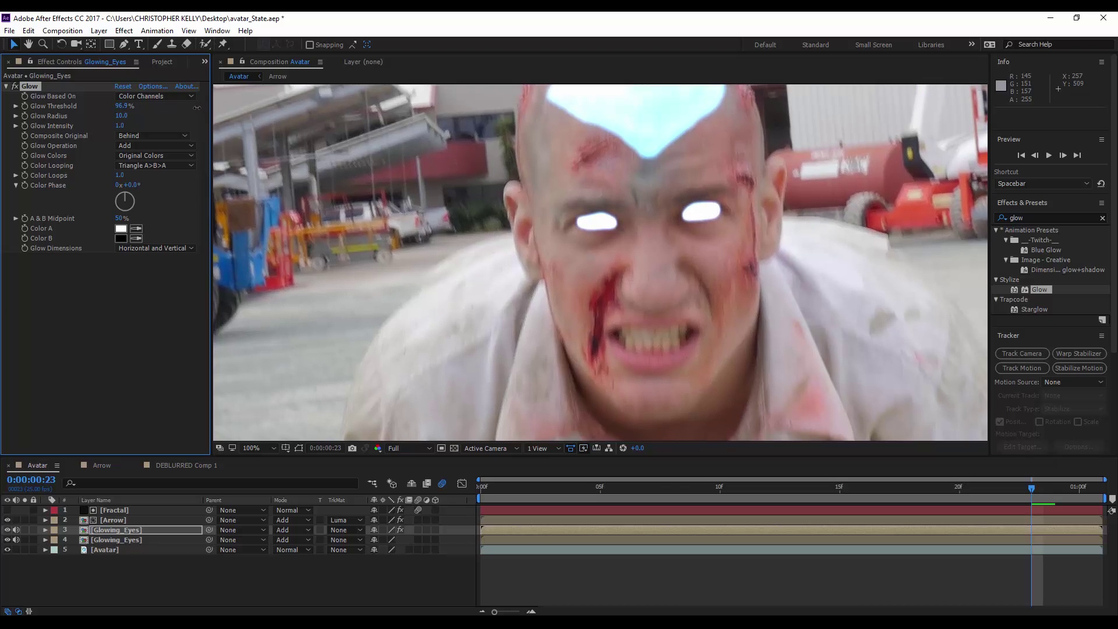
left_click_drag(193, 106, 184, 106)
mouse_move(120, 107)
left_mouse_down()
mouse_move(145, 105)
mouse_move(121, 116)
left_mouse_up()
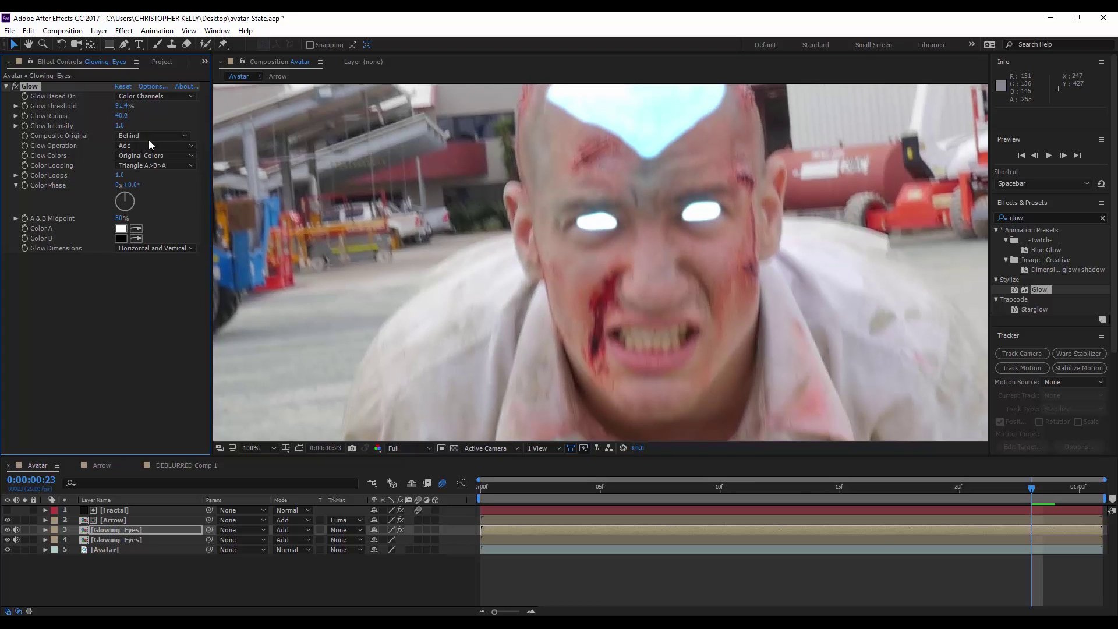
- Duplicate the Glow effect and set the copy's threshold to 100% and radius to 52
key("ctrl+d")
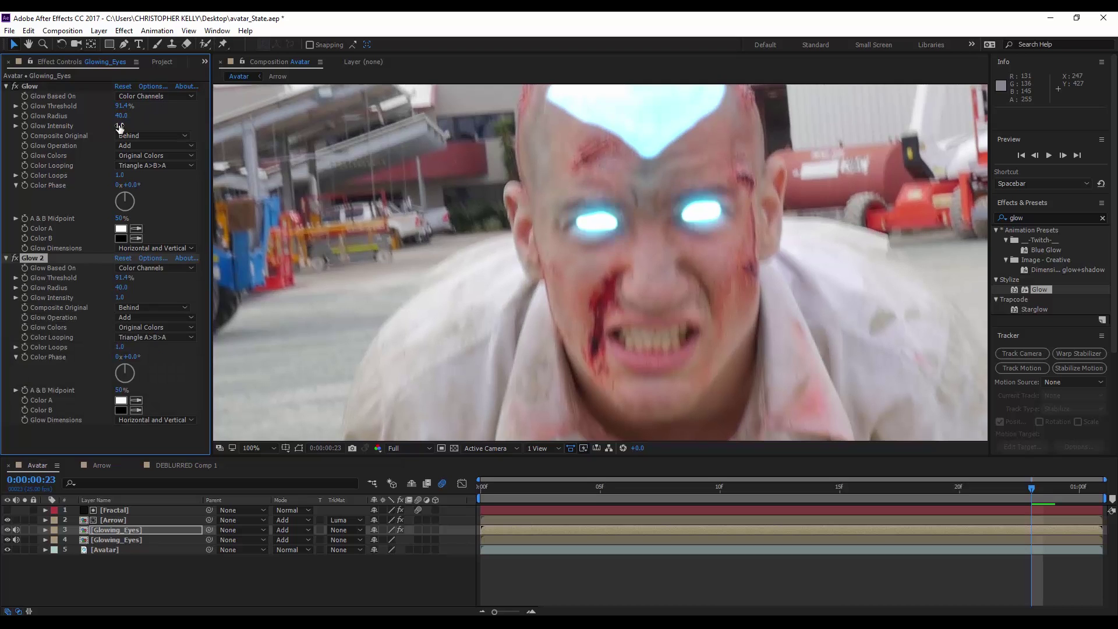
left_click_drag(131, 280, 107, 294)
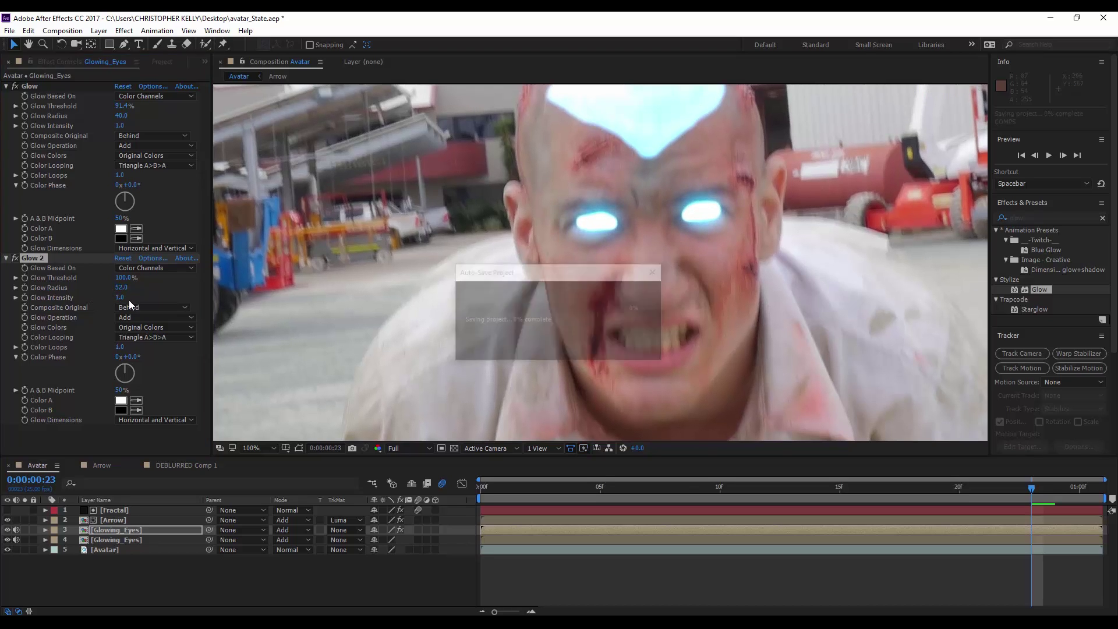
- Try the Lighten blending mode on the upper Glowing_Eyes layer and settle on Linear Dodge
left_click(147, 531)
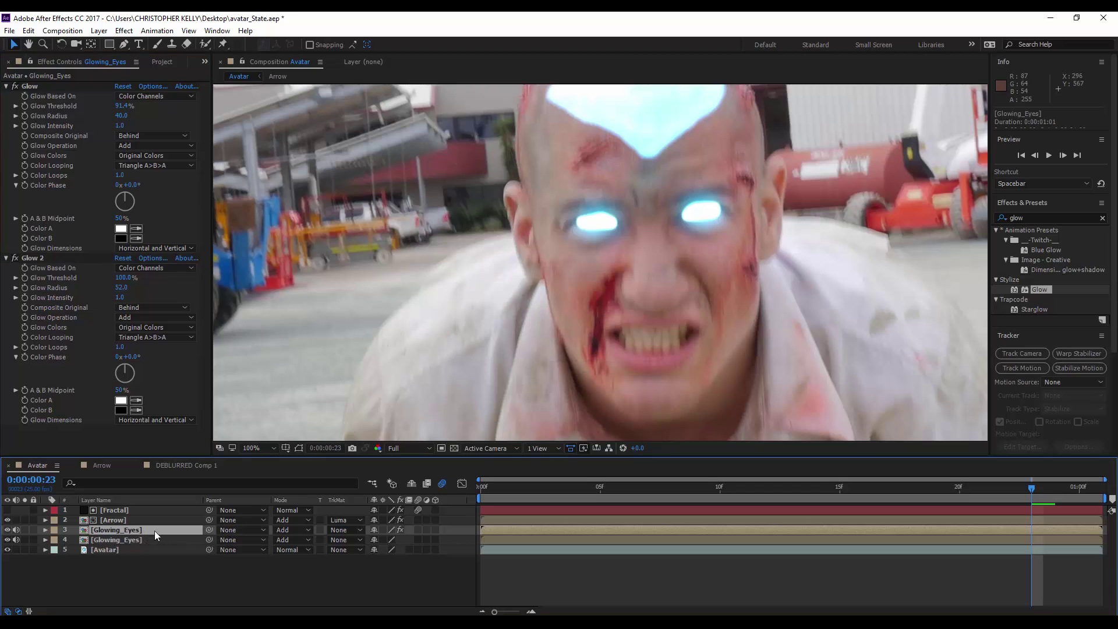
left_click(303, 530)
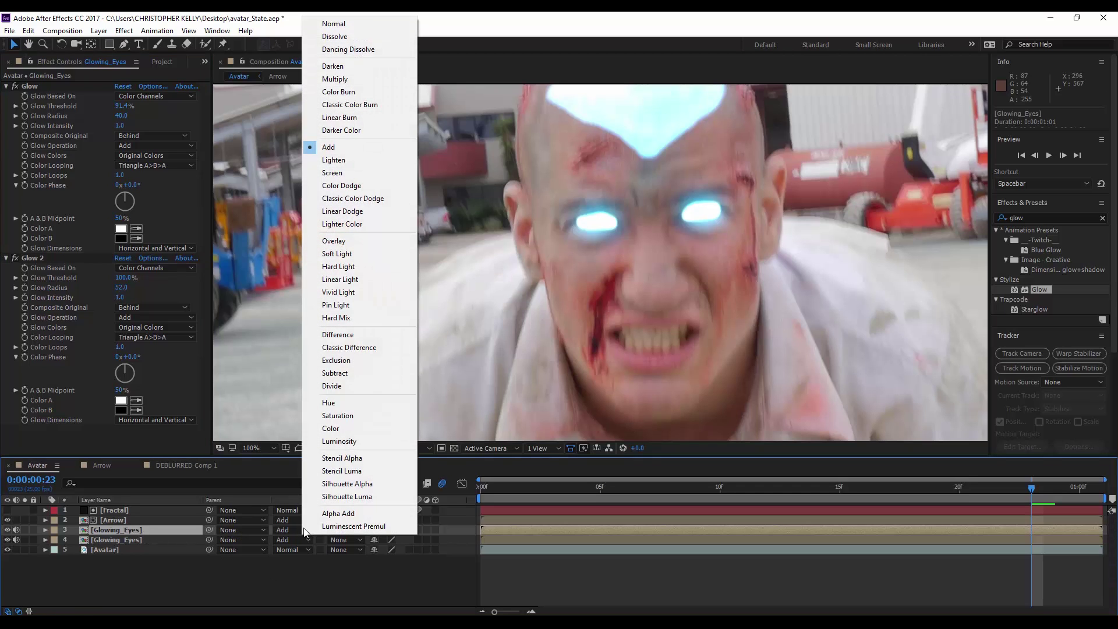
left_click(344, 160)
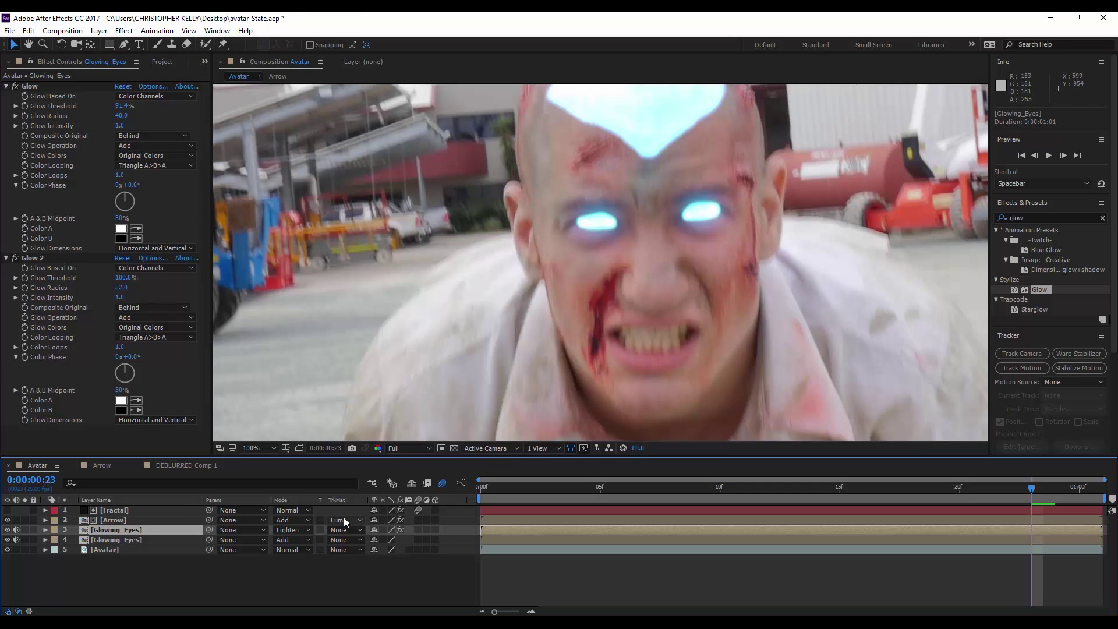
left_click(297, 530)
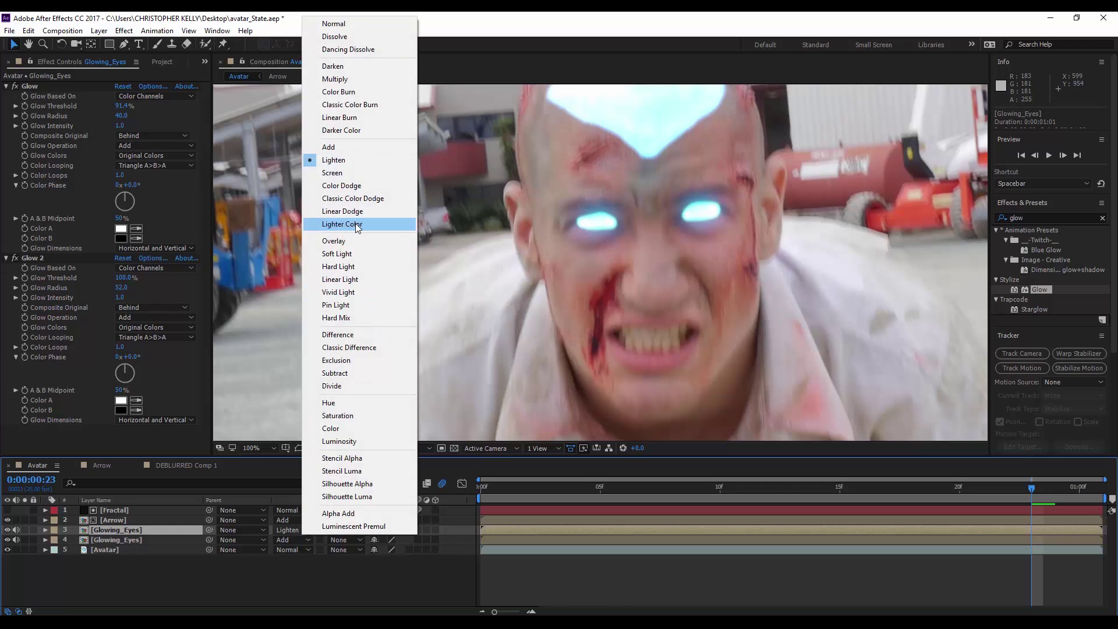
left_click(343, 211)
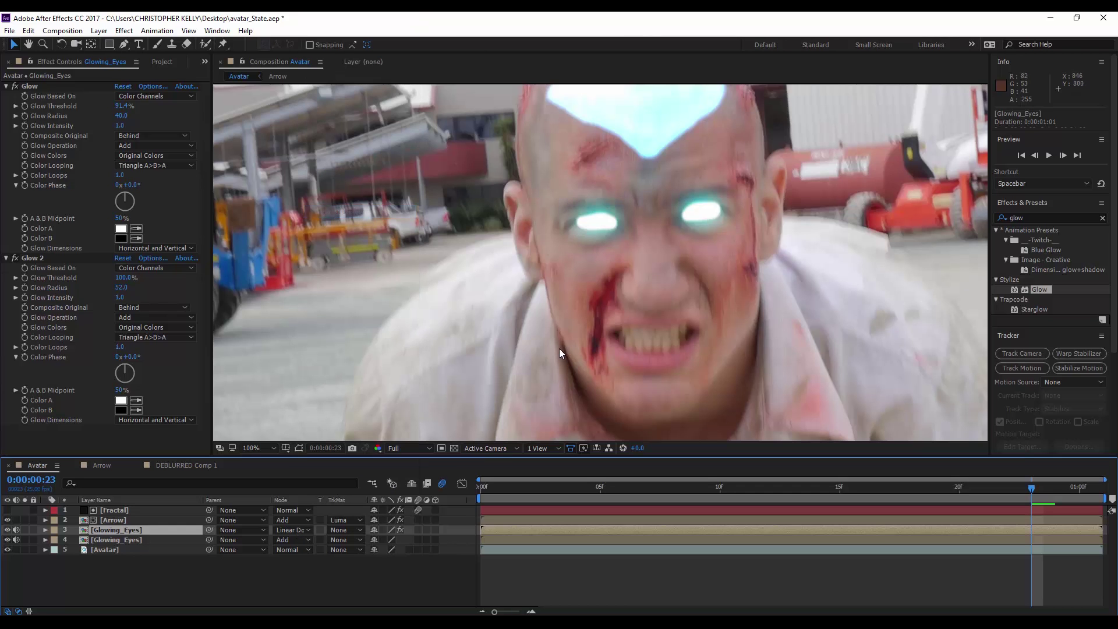
- Play back the shot and scrub through the timeline to check the eye glow in motion
scroll(469, 341, "down", 2)
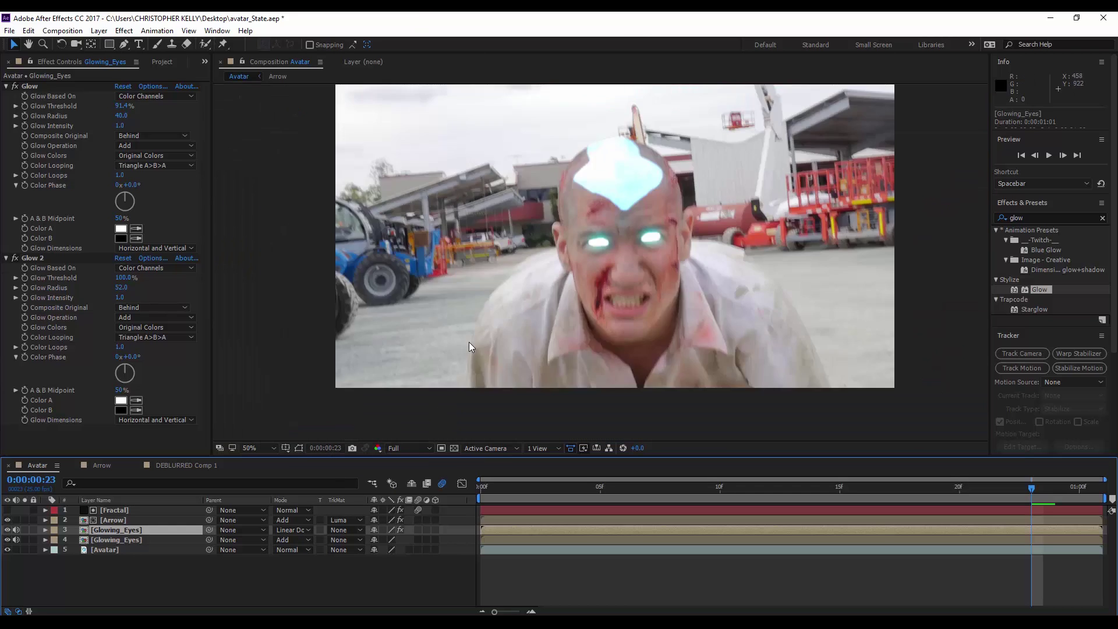
scroll(470, 344, "up", 1)
key("space")
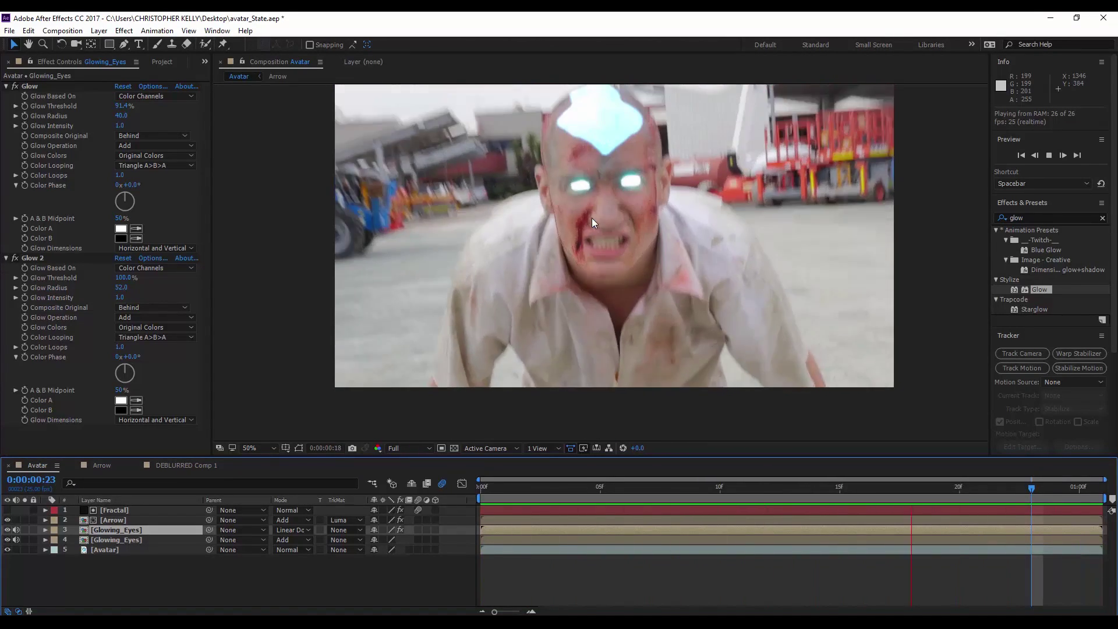
key("space")
left_click_drag(1086, 492, 768, 489)
key("space")
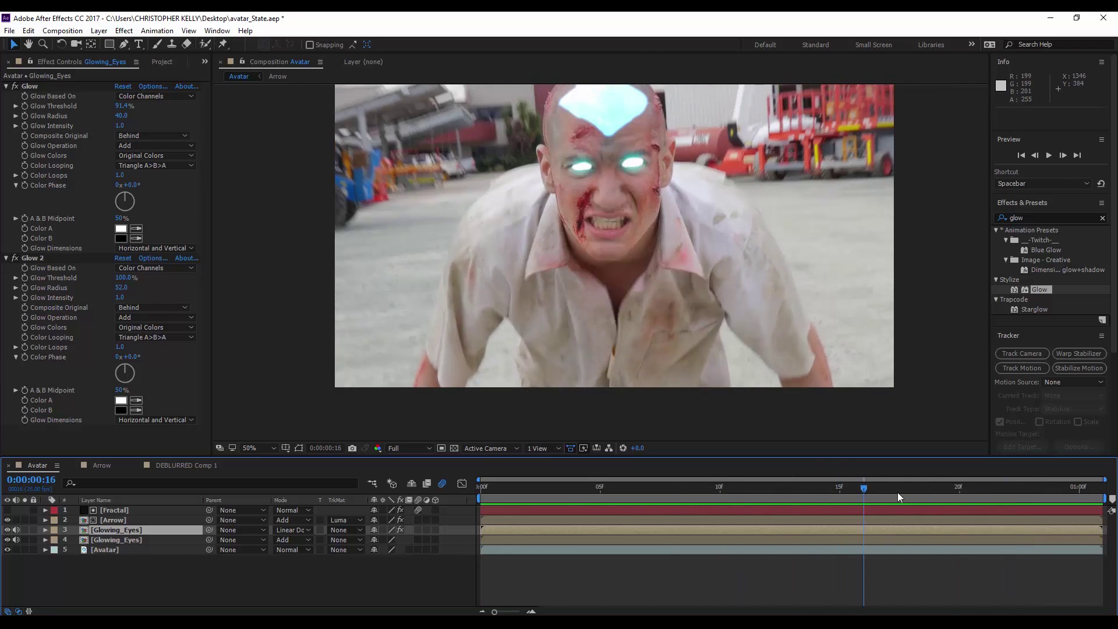
key("space")
- Duplicate the upper Glowing_Eyes layer with its two Glow effects and play back the shot to check the stronger eye glow
left_click(118, 529)
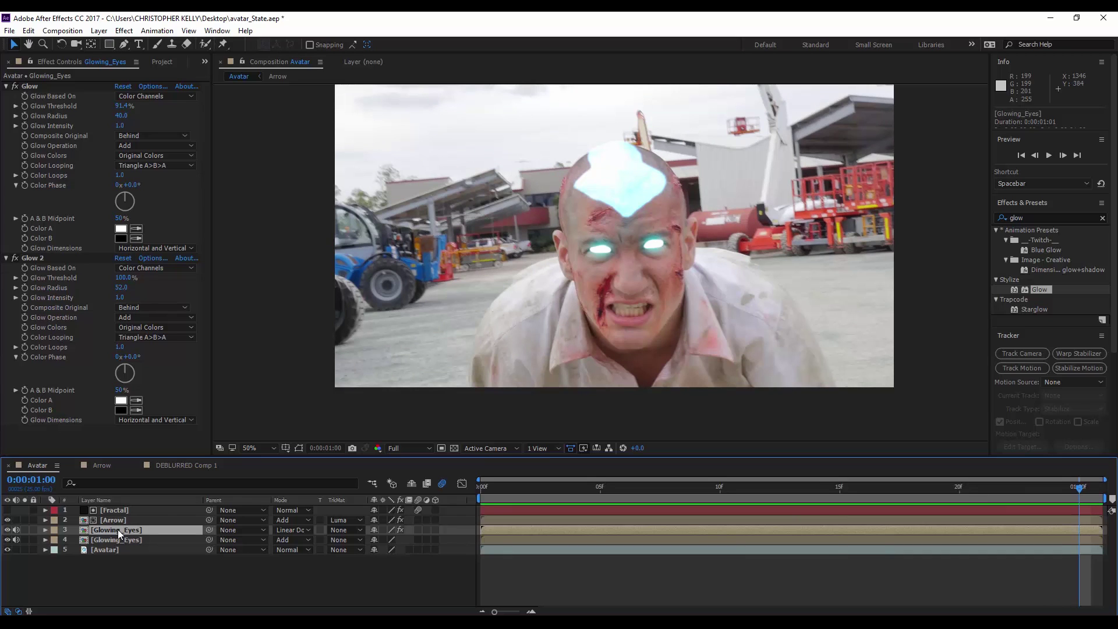
key("ctrl+d")
left_click(33, 258)
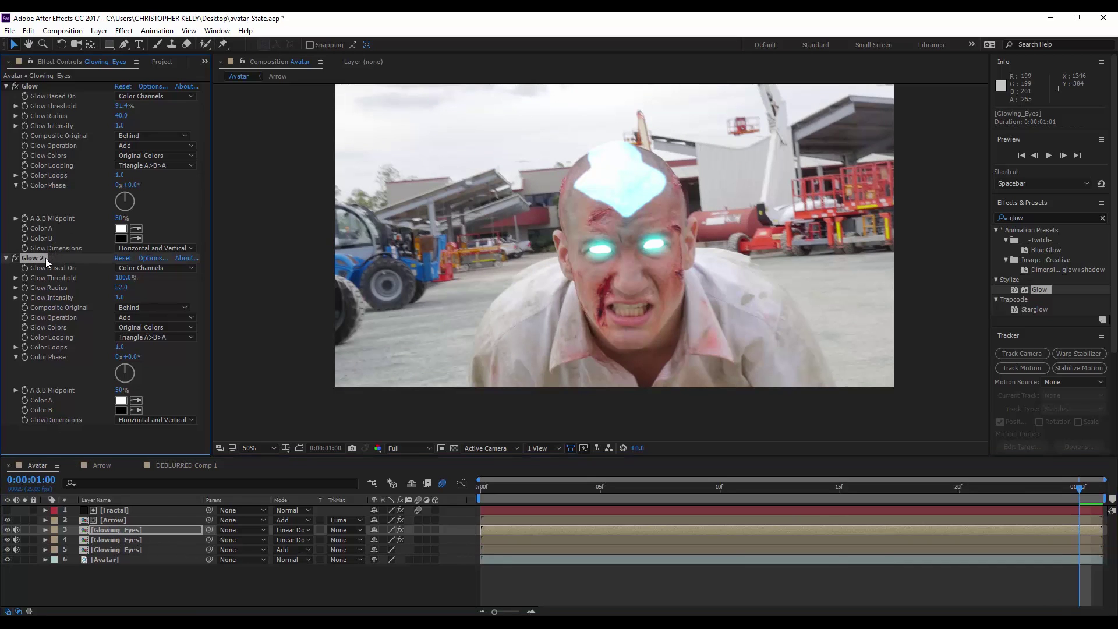
key("ctrl+a")
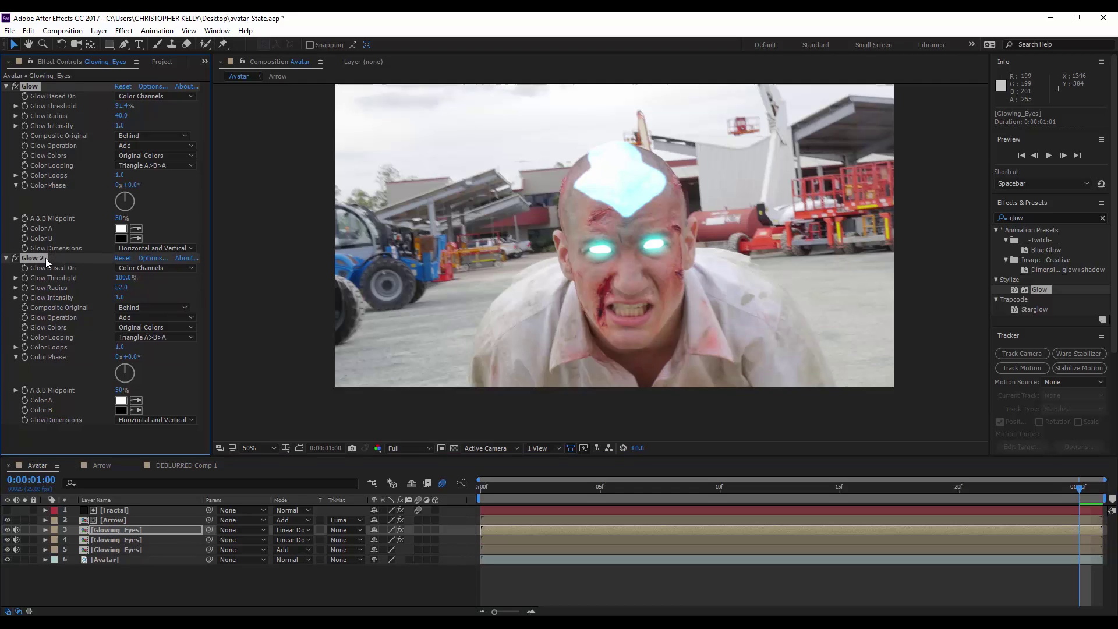
left_click(117, 529)
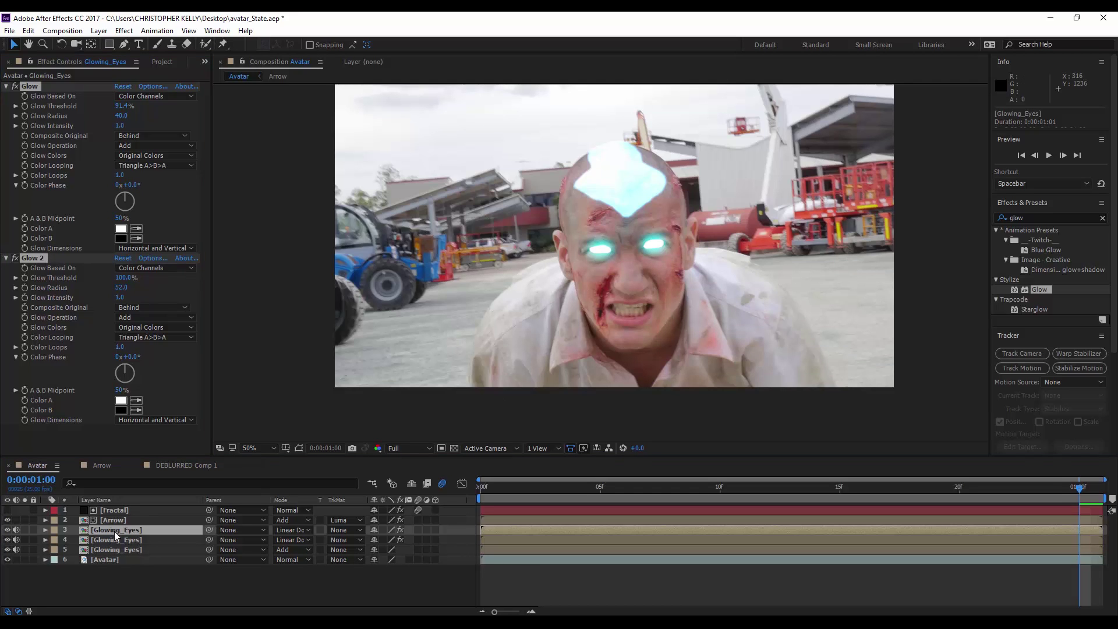
scroll(634, 257, "up", 3)
scroll(629, 260, "down", 3)
key("space")
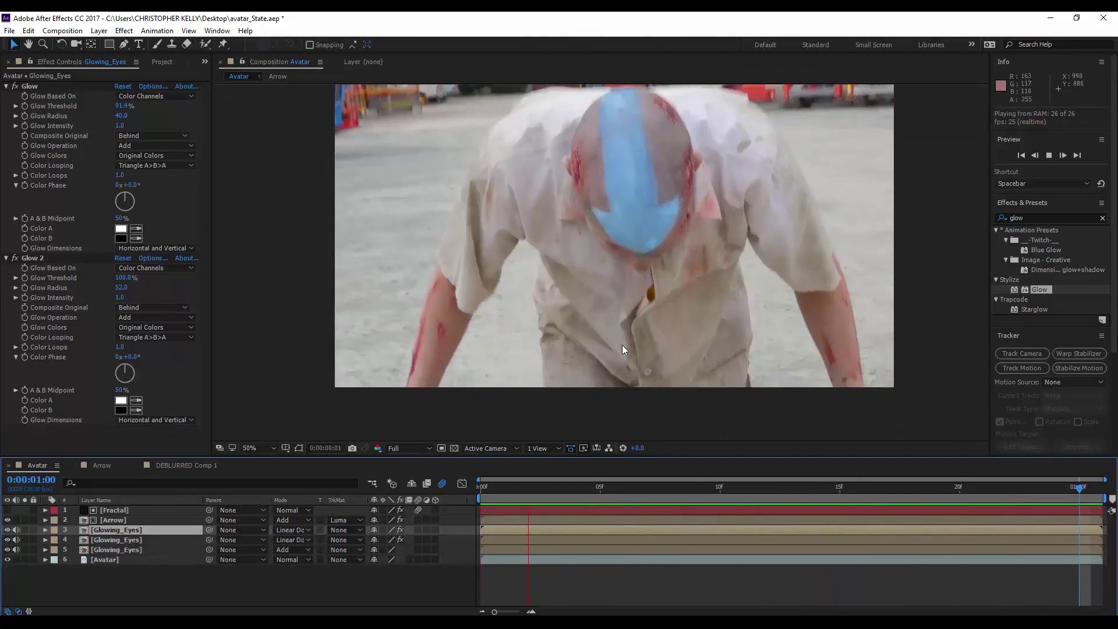
key("space")
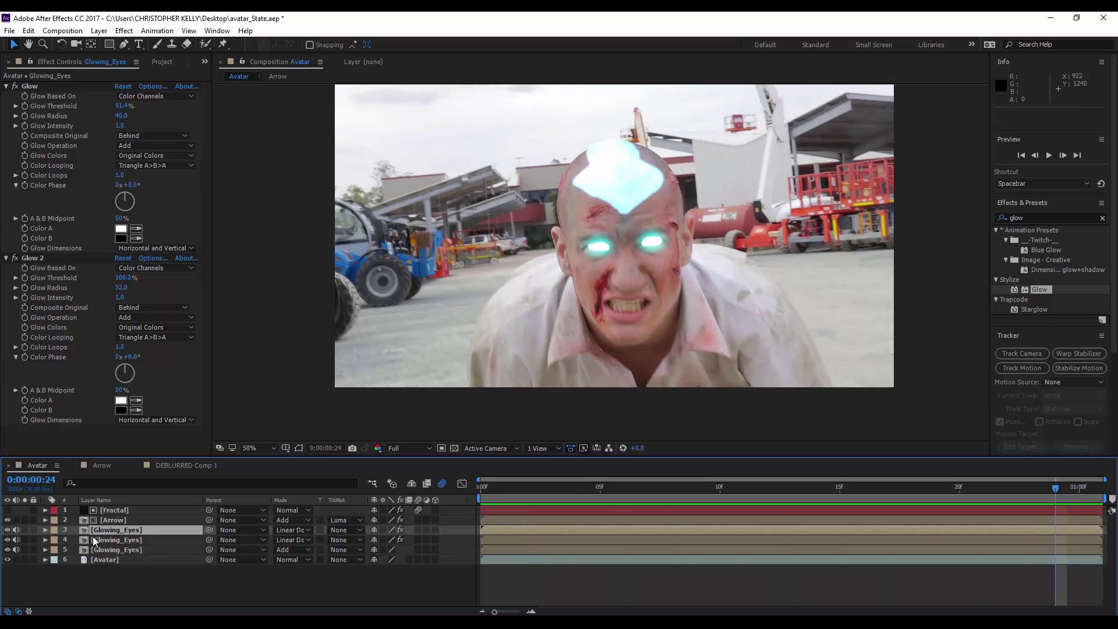
- Make another Glowing_Eyes copy on top, with both Glow effects removed and its blending mode set to Normal
key("ctrl+d")
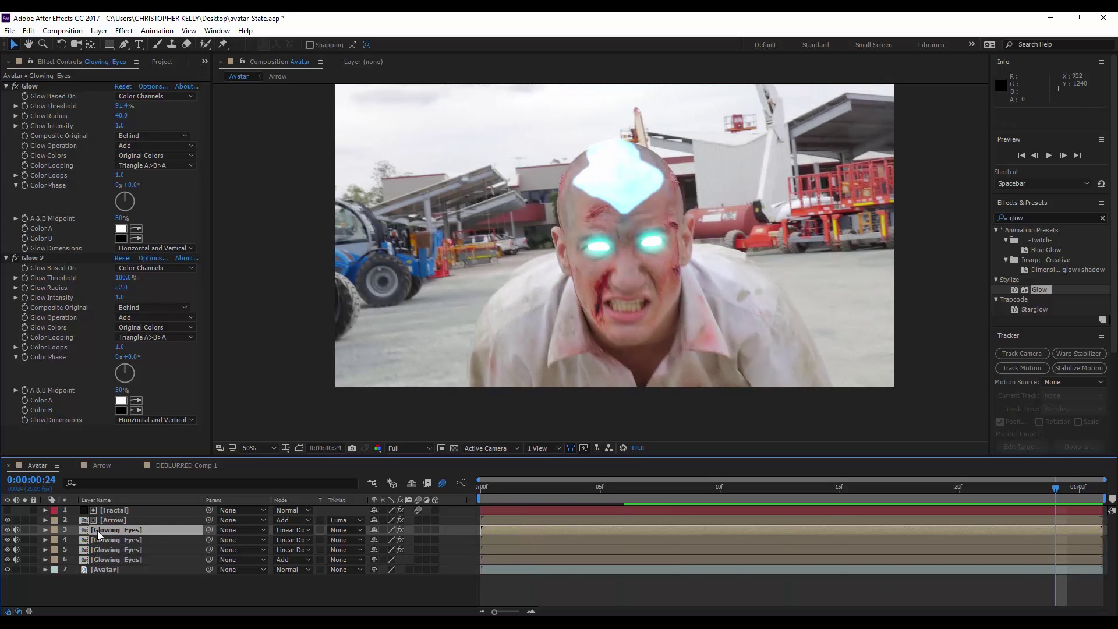
left_click(68, 259)
key("ctrl+a")
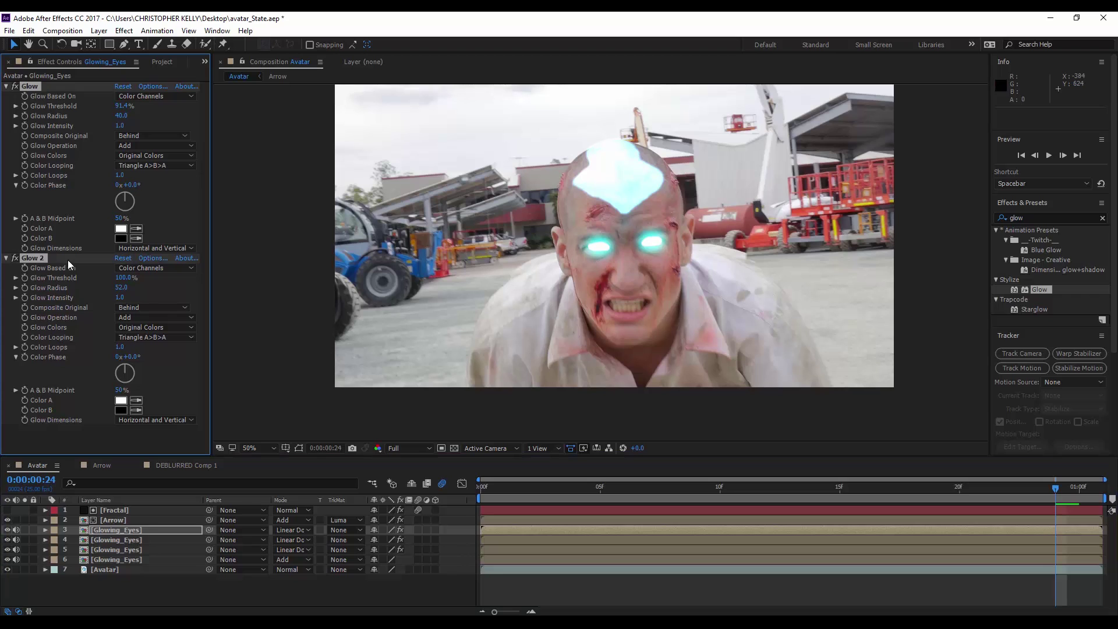
key("Delete")
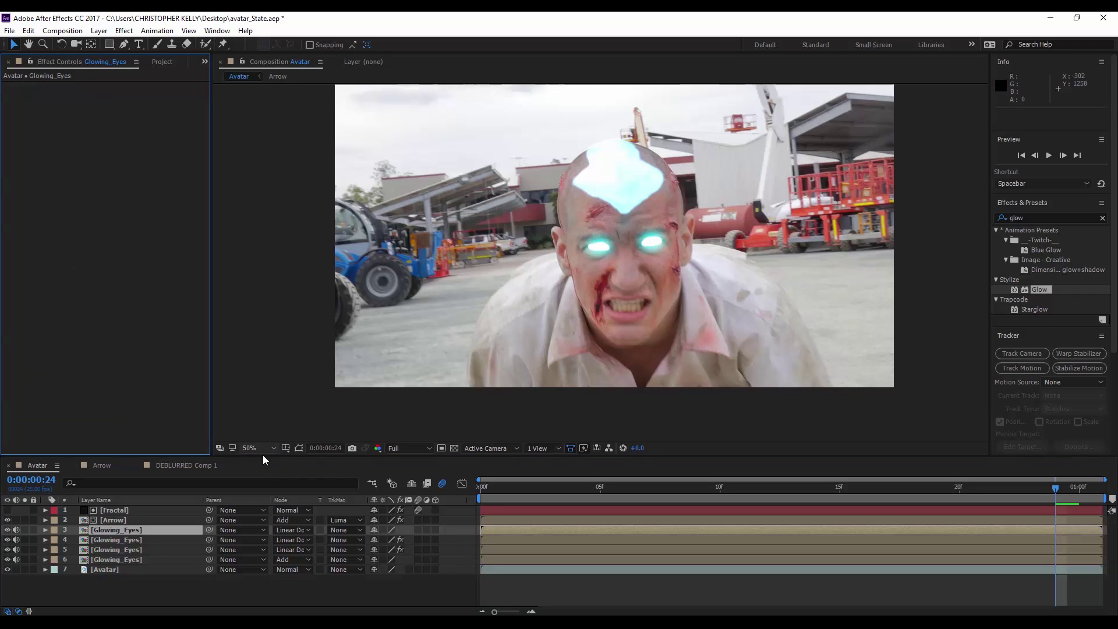
left_click(284, 530)
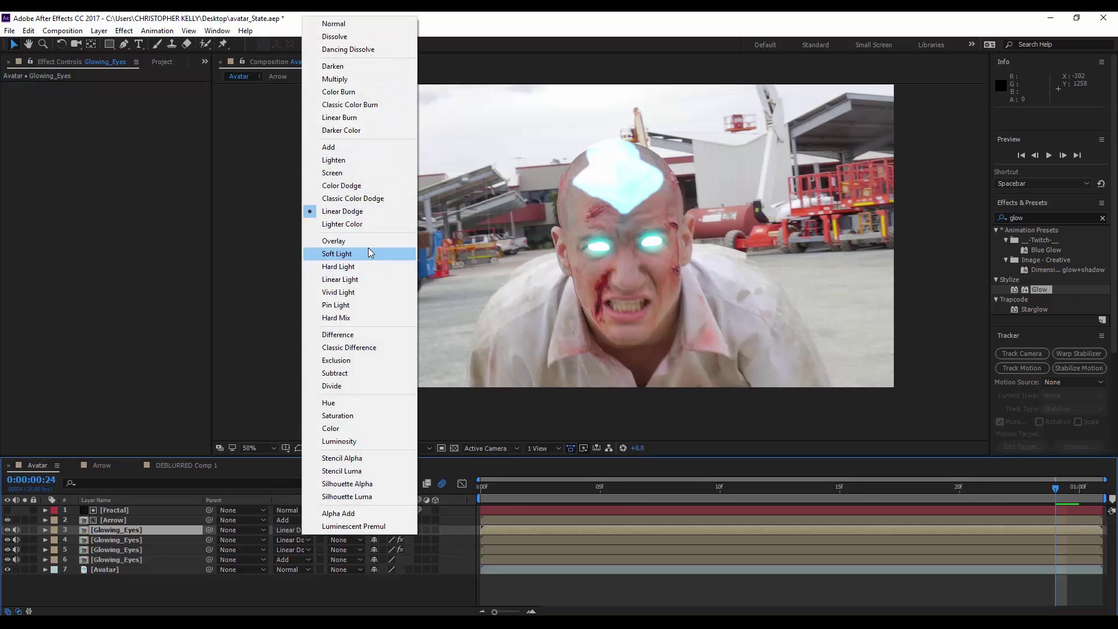
left_click(338, 23)
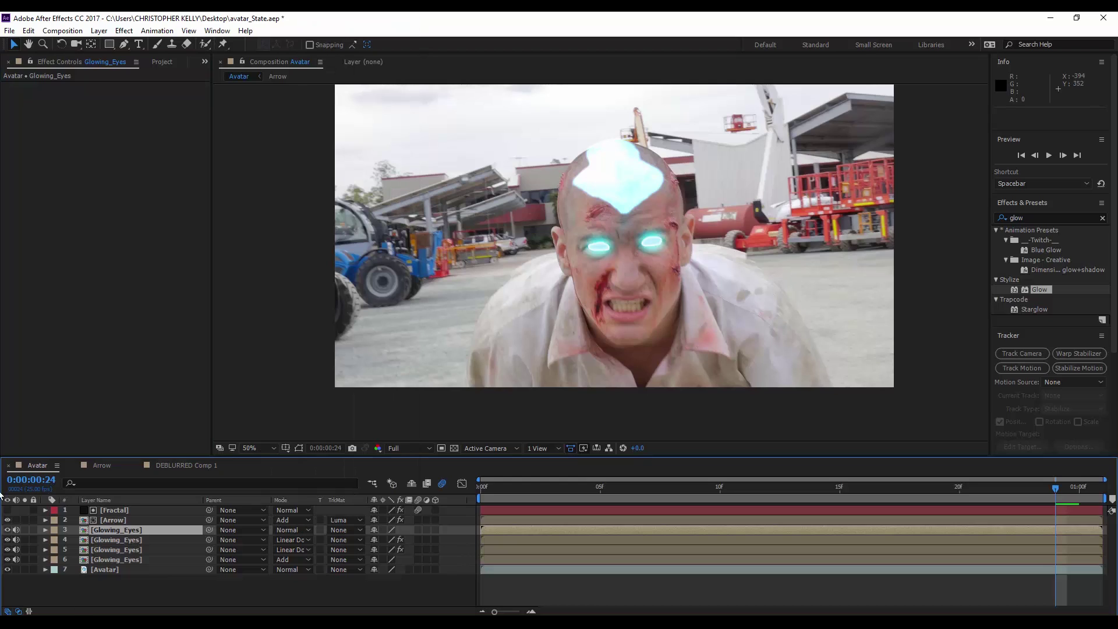
- Find the Trapcode Shine effect, apply it to the top Glowing_Eyes layer and re-enable the preview refresh
left_click(1035, 215)
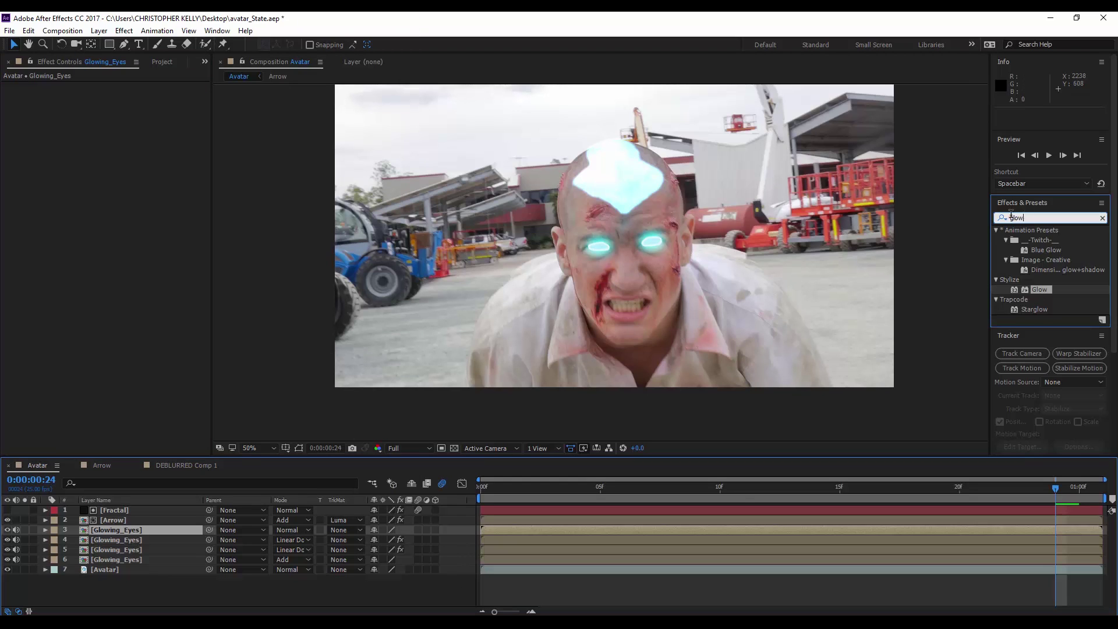
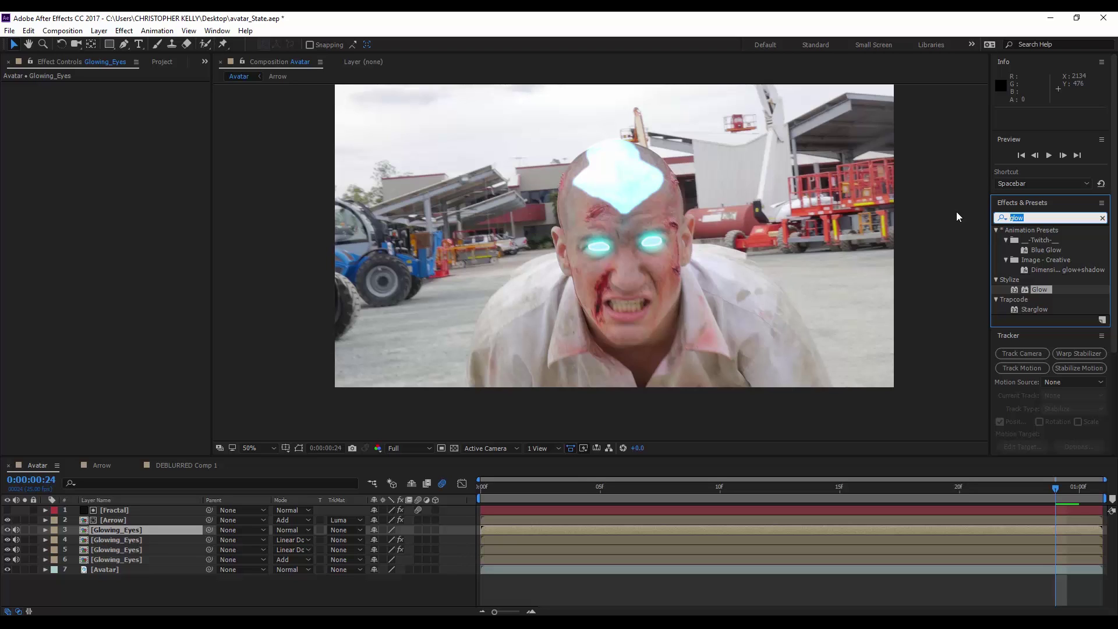
type("SHINE")
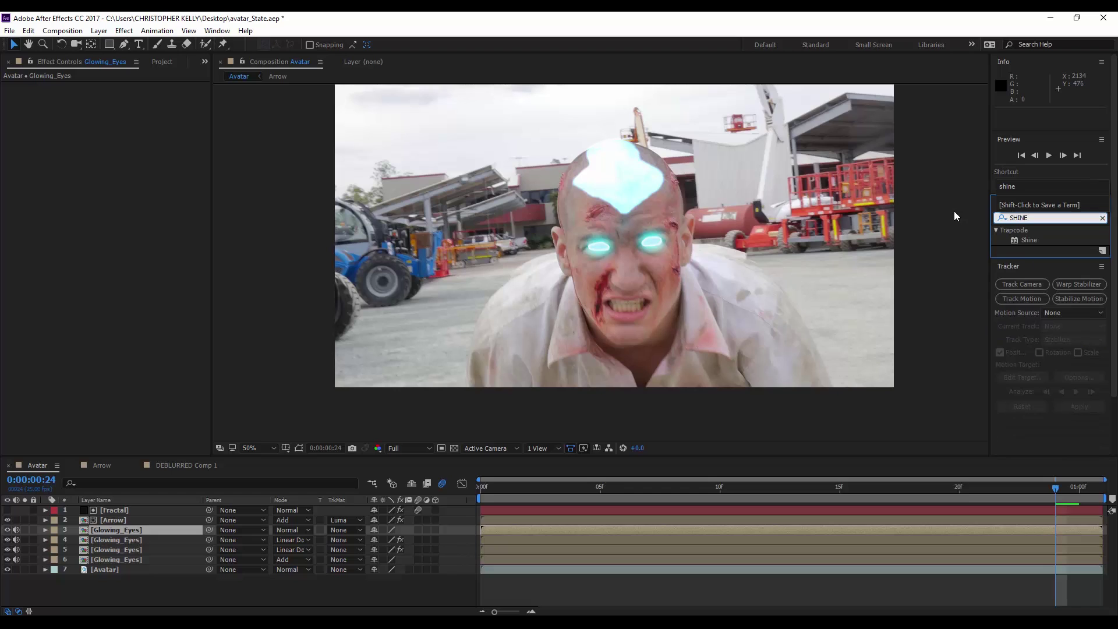
left_click_drag(1028, 239, 142, 531)
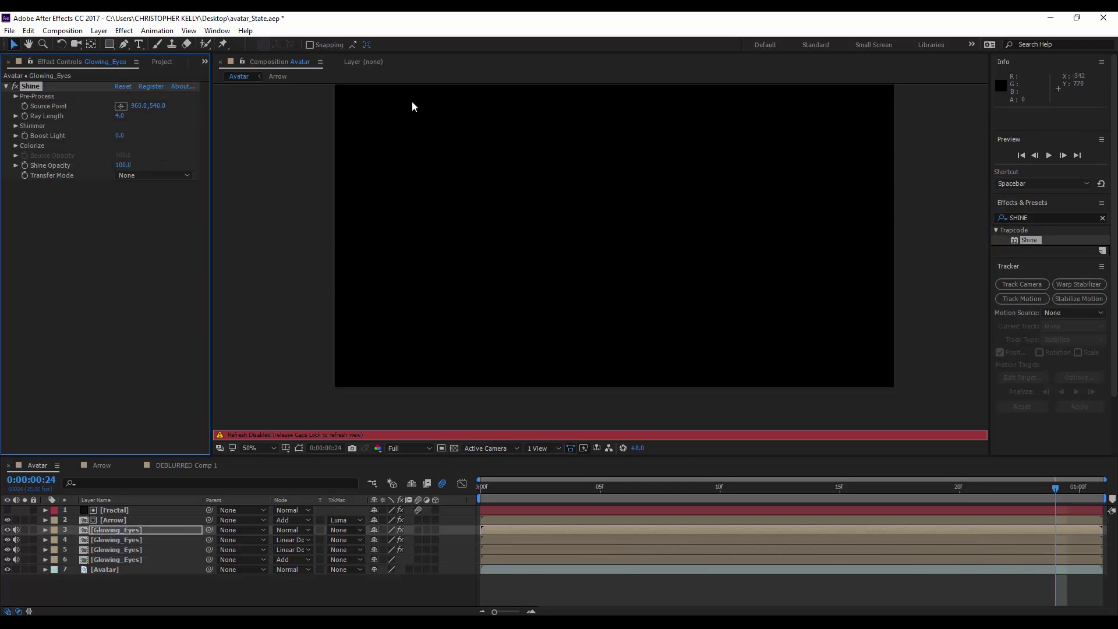
key("Caps_Lock")
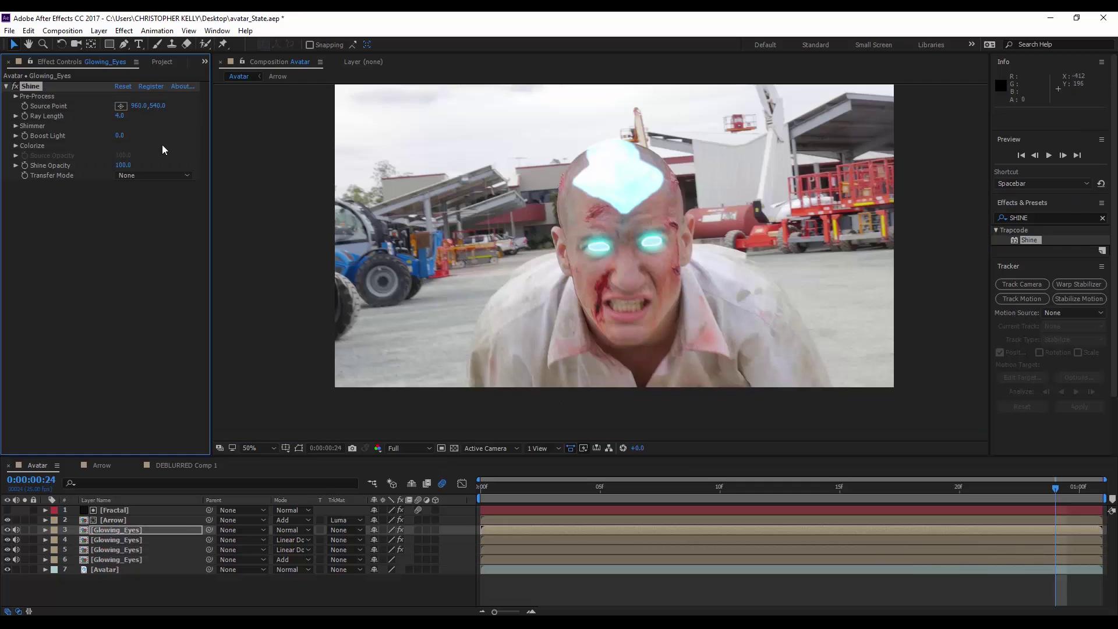
- Set Shine's Colorize option to None so the rays keep the eyes' own color
key("slash")
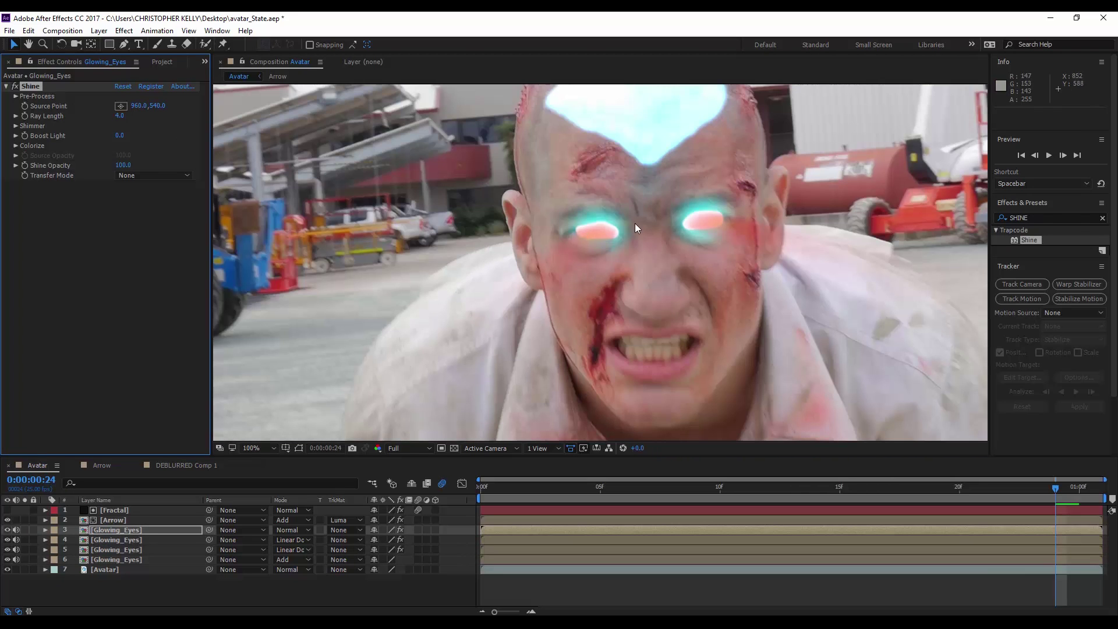
left_click(16, 146)
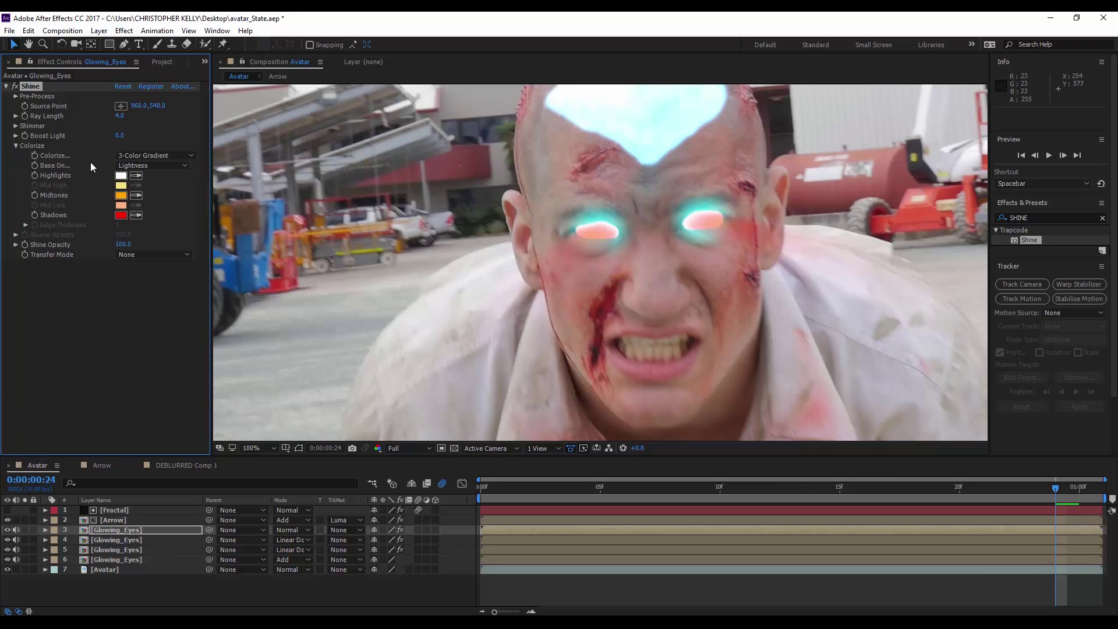
left_click(164, 156)
left_click(164, 168)
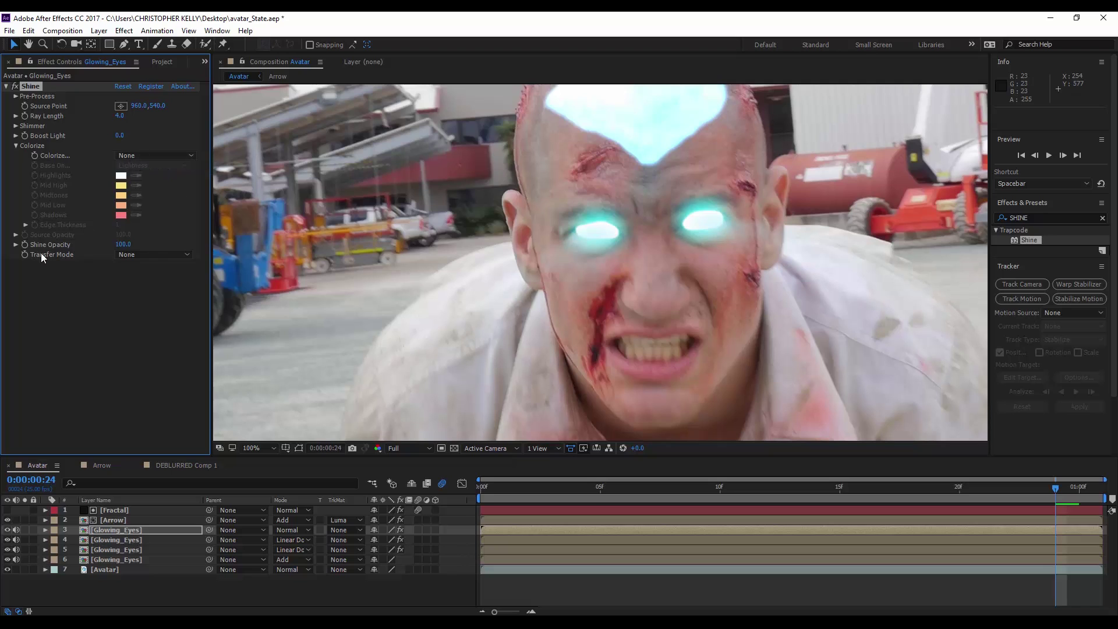
- Try a different transfer mode for the Shine effect
left_click(159, 255)
left_click(176, 301)
key("ctrl+z")
- On the top Glowing_Eyes layer, set Shine's ray length to 5.9 and its boost light to 4.8
left_click(146, 530)
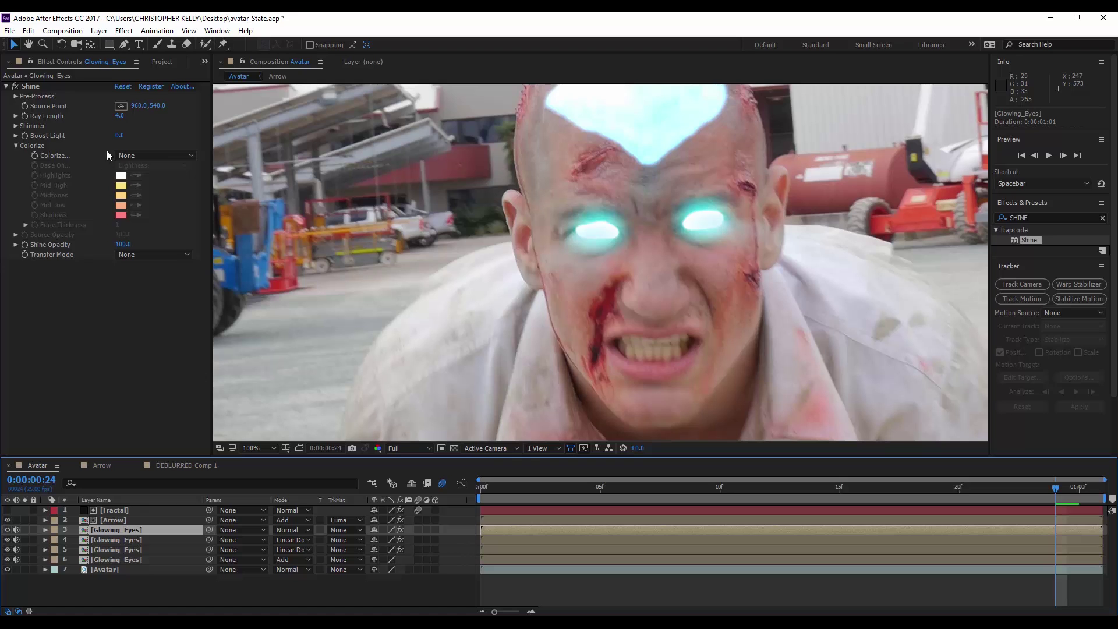
mouse_move(122, 117)
left_mouse_down()
mouse_move(143, 117)
mouse_move(133, 117)
left_mouse_up()
left_click_drag(119, 135, 146, 134)
- Place the Shine source point between the eyes at frame 14, at about 928, 372, and enable keyframing for it
scroll(598, 267, "down", 1)
mouse_move(614, 230)
left_mouse_down()
mouse_move(617, 269)
mouse_move(621, 217)
left_mouse_up()
left_click(815, 497)
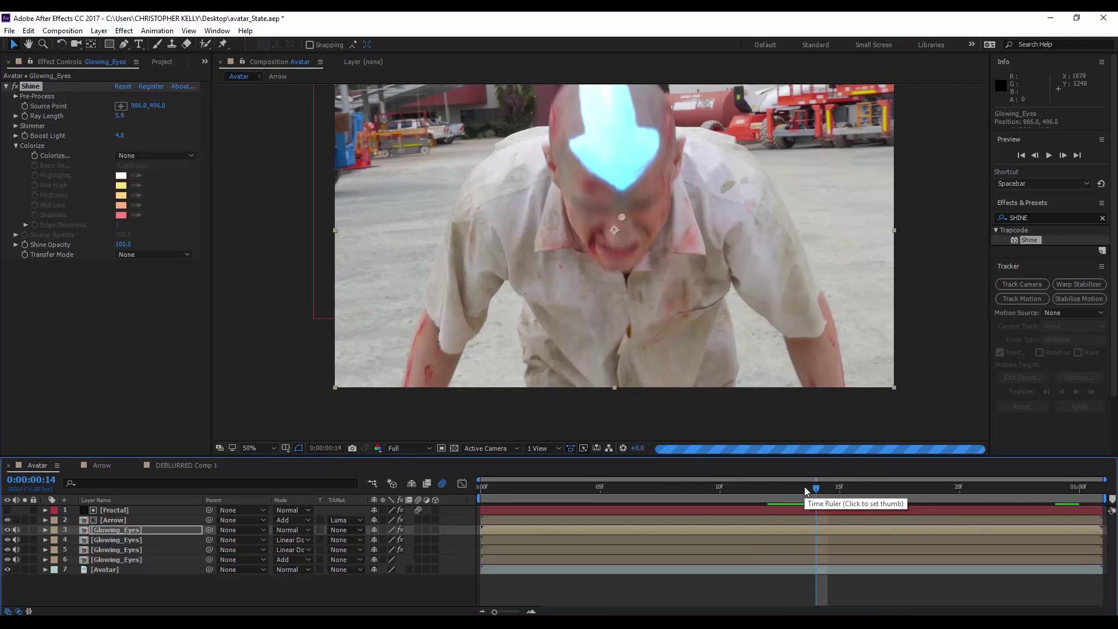
left_click_drag(623, 218, 606, 181)
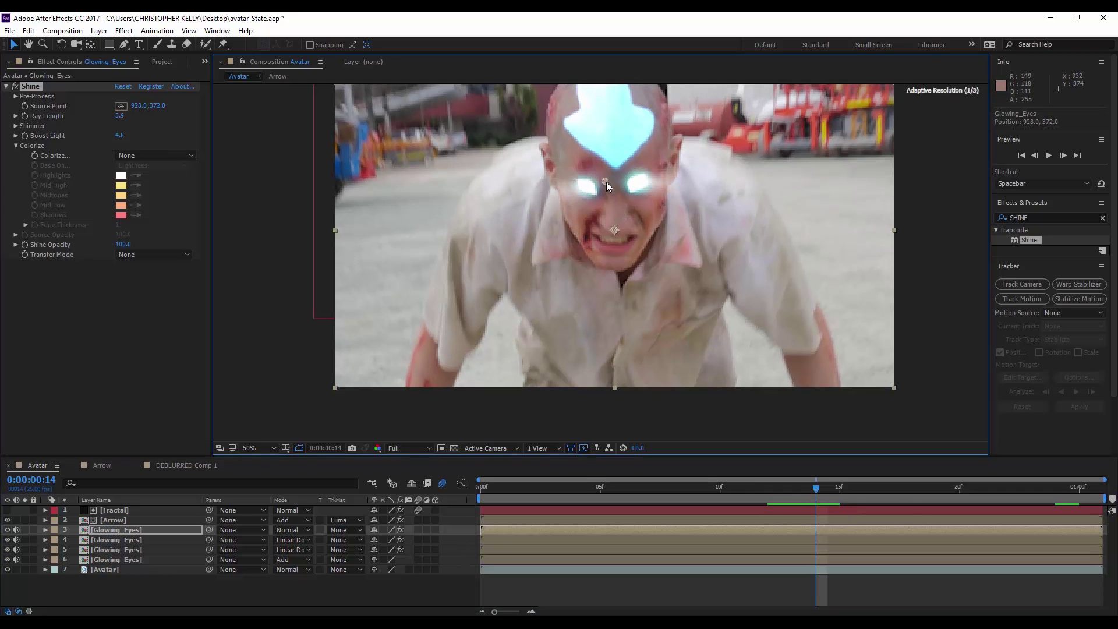
left_click(25, 106)
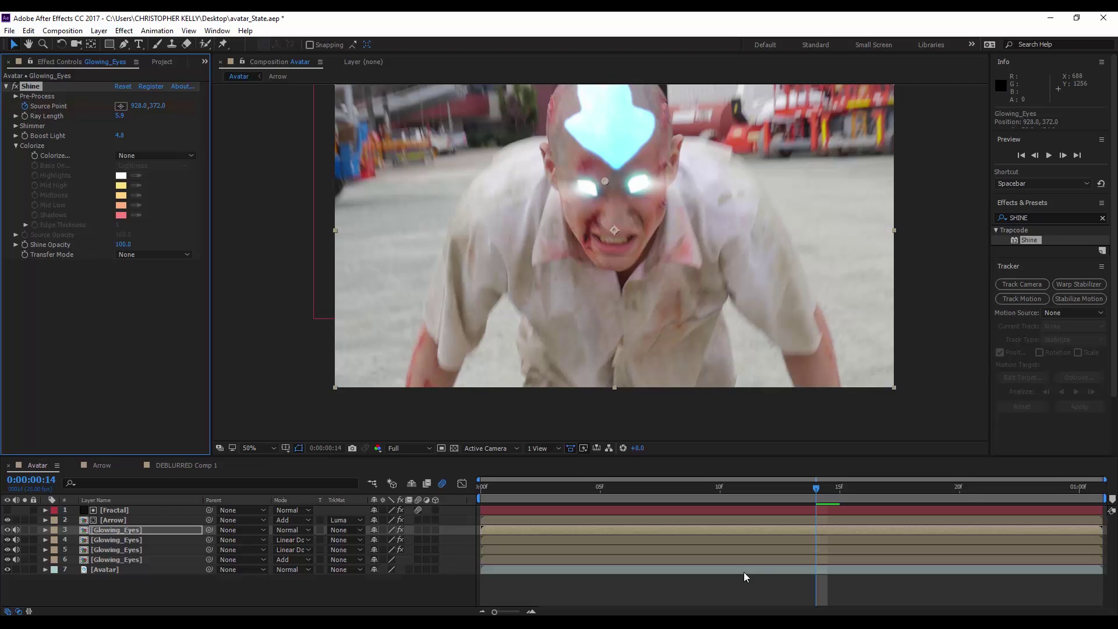
- Turn off Camera-Shake Deblur and Levels on the DEBLURRED layer nested inside Glowing_Eyes, and return to the Avatar composition
left_click_drag(822, 491, 863, 493)
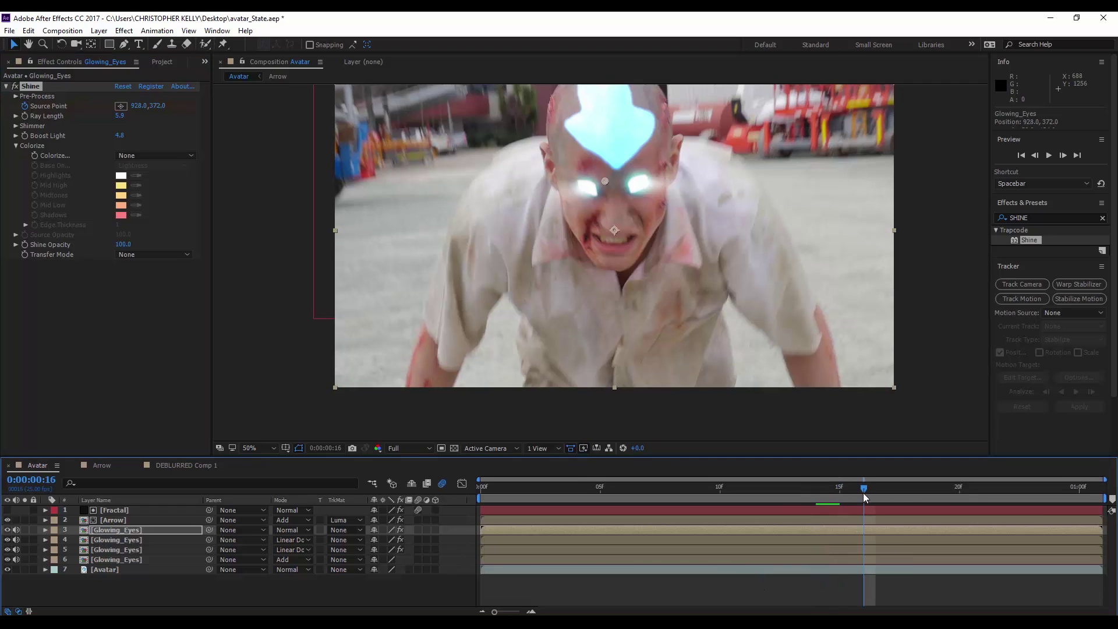
key("Page_Down")
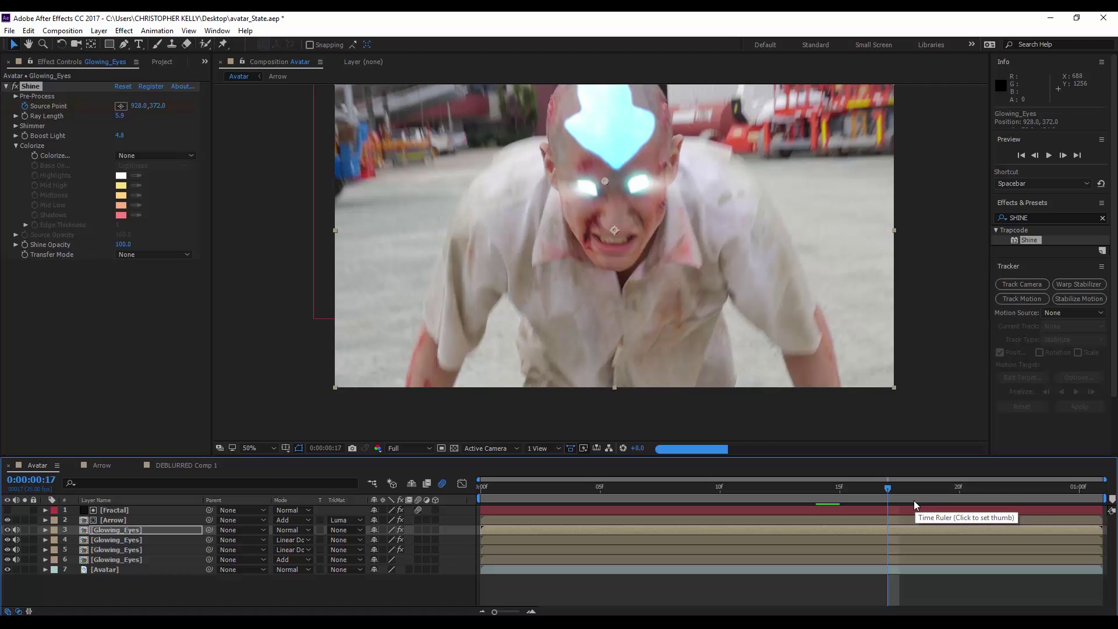
double_click(882, 530)
double_click(142, 510)
left_click(141, 510)
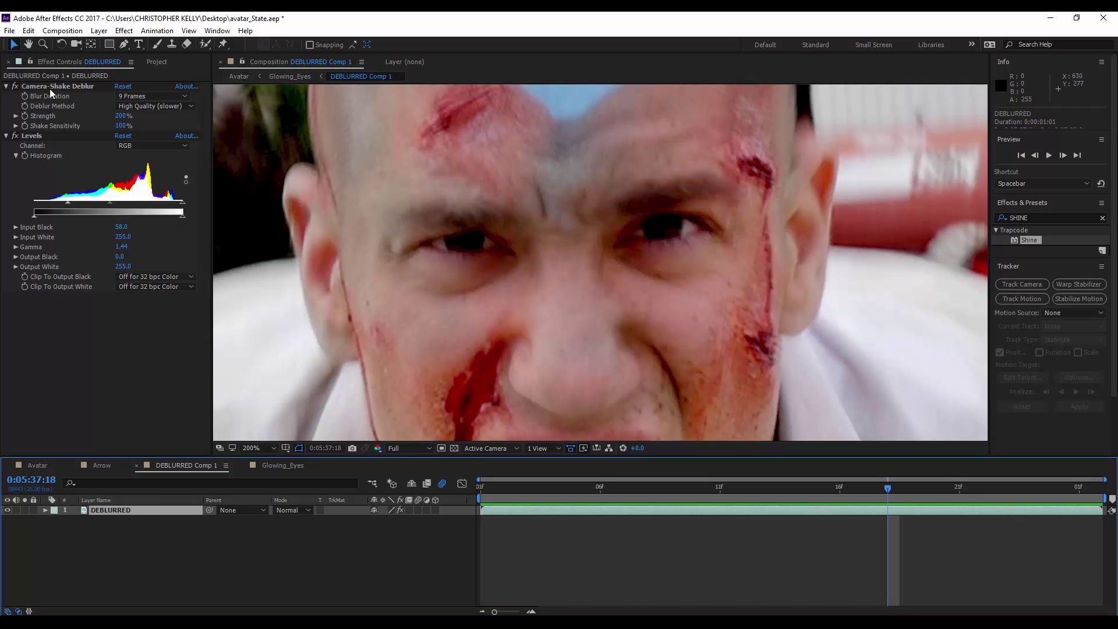
left_click(7, 86)
left_click(6, 96)
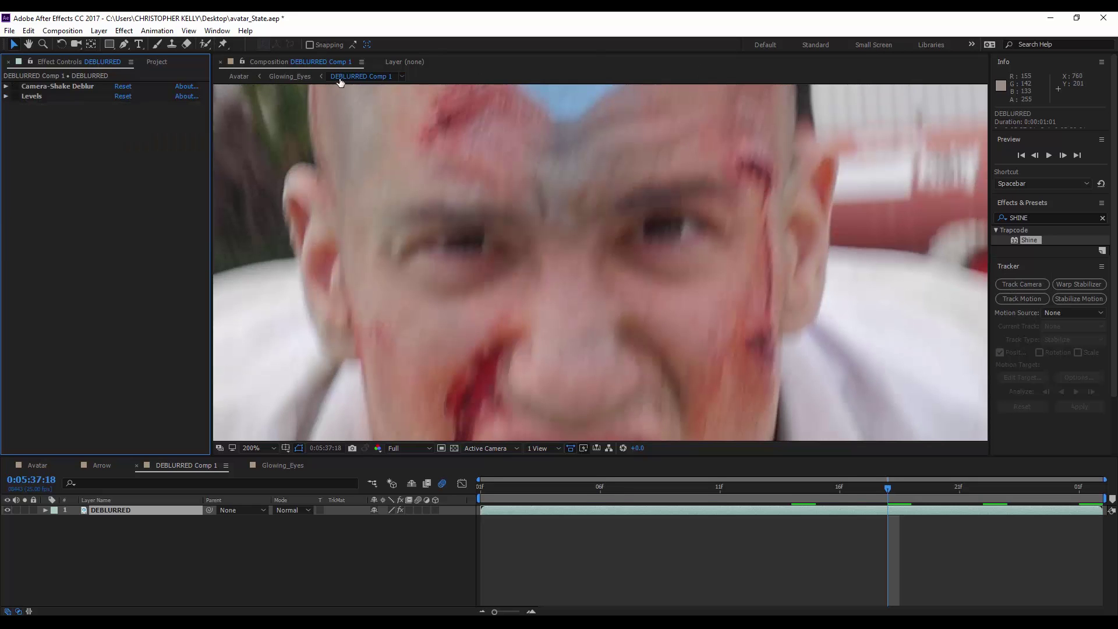
left_click(276, 76)
left_click(239, 77)
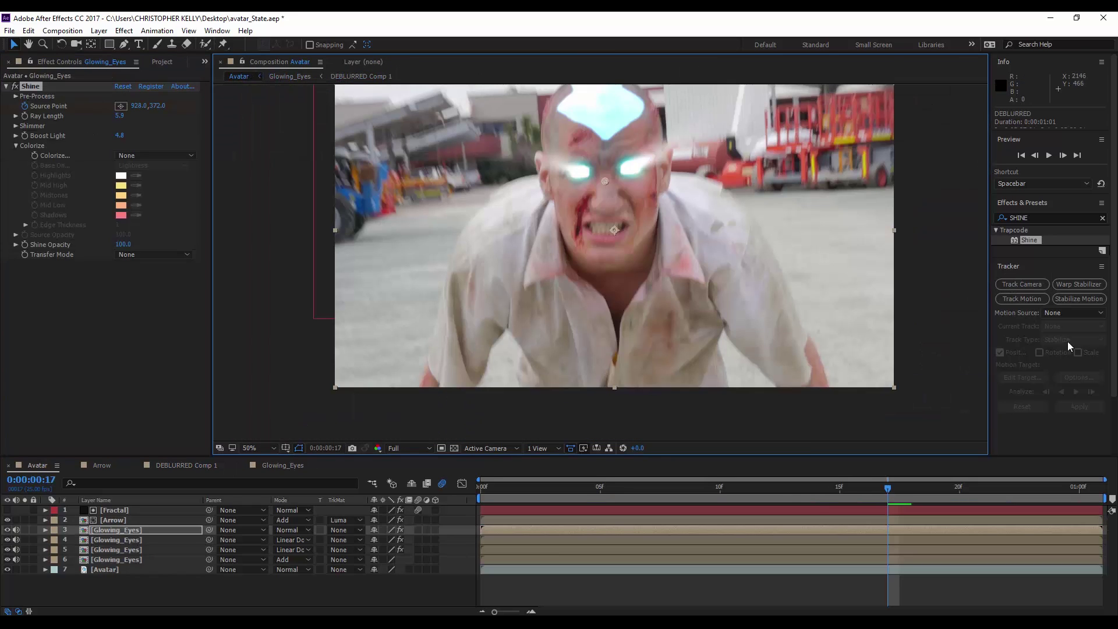
- Reveal the top Glowing_Eyes layer's keyframes and move the Shine source point at frame 14 to 960, 330, near the arrow's tip
mouse_move(854, 494)
left_mouse_down()
mouse_move(873, 493)
mouse_move(863, 493)
left_mouse_up()
key("Page_Down")
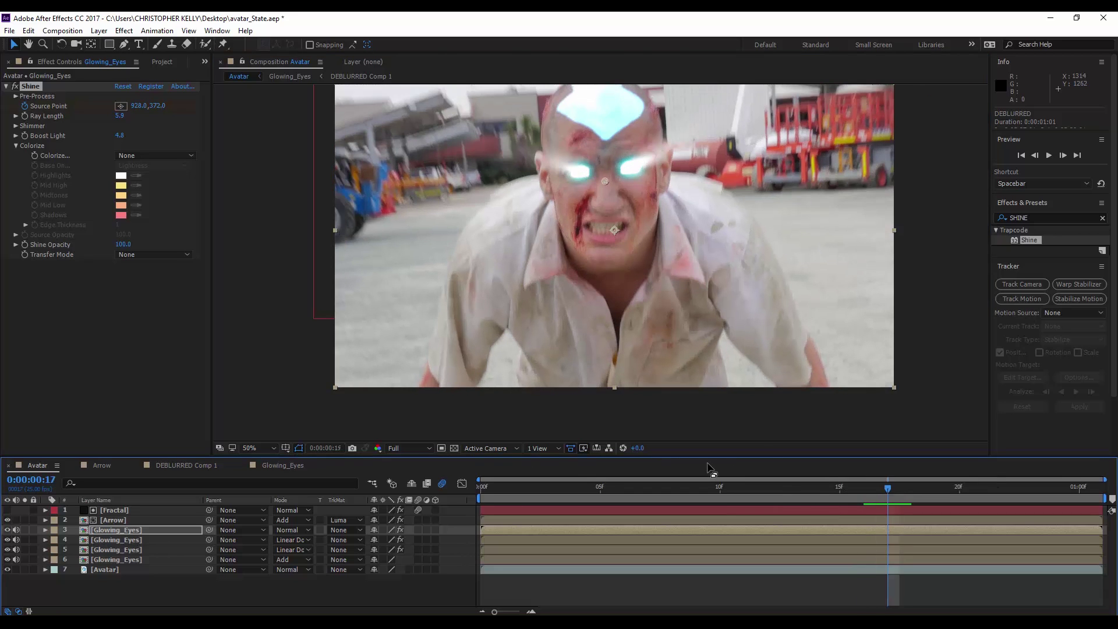
key("Page_Up")
key("Page_Up")
key("Page_Up")
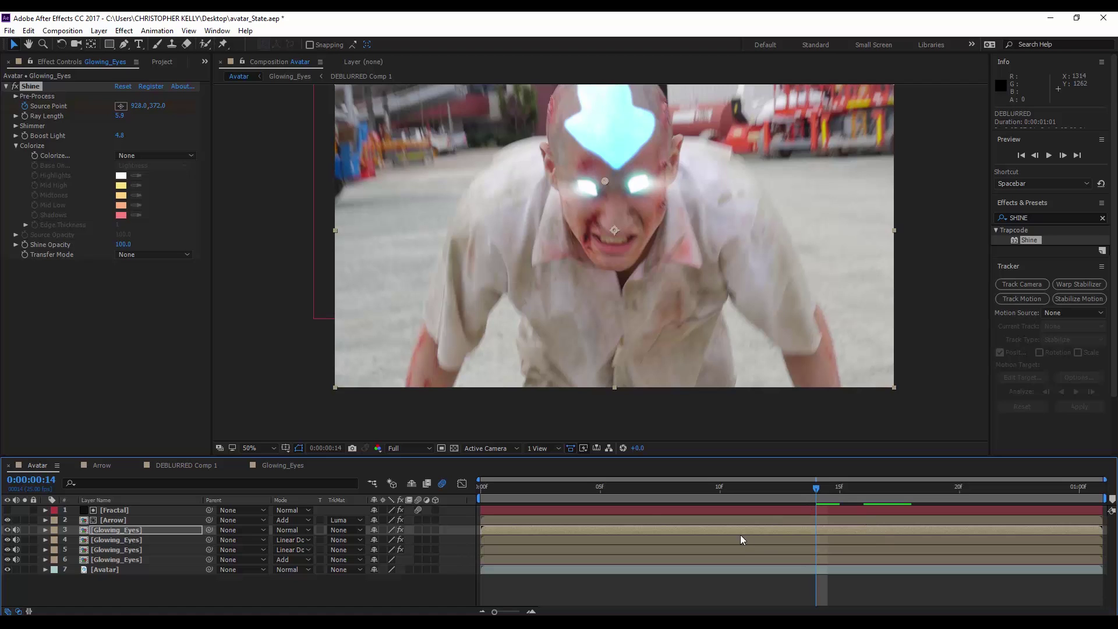
key("u")
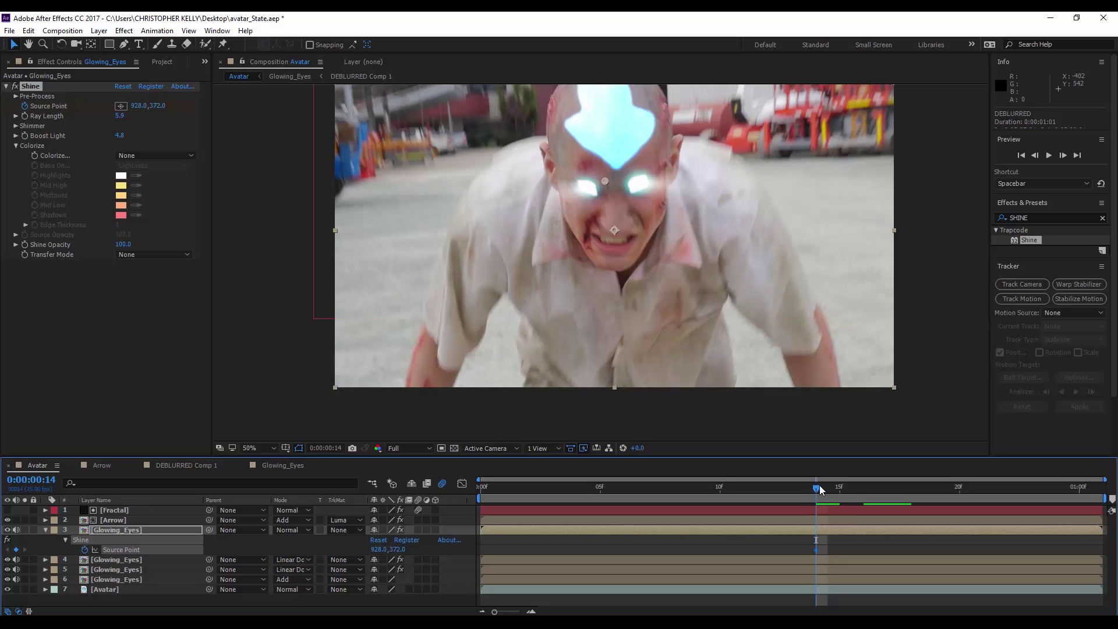
left_click_drag(605, 183, 610, 171)
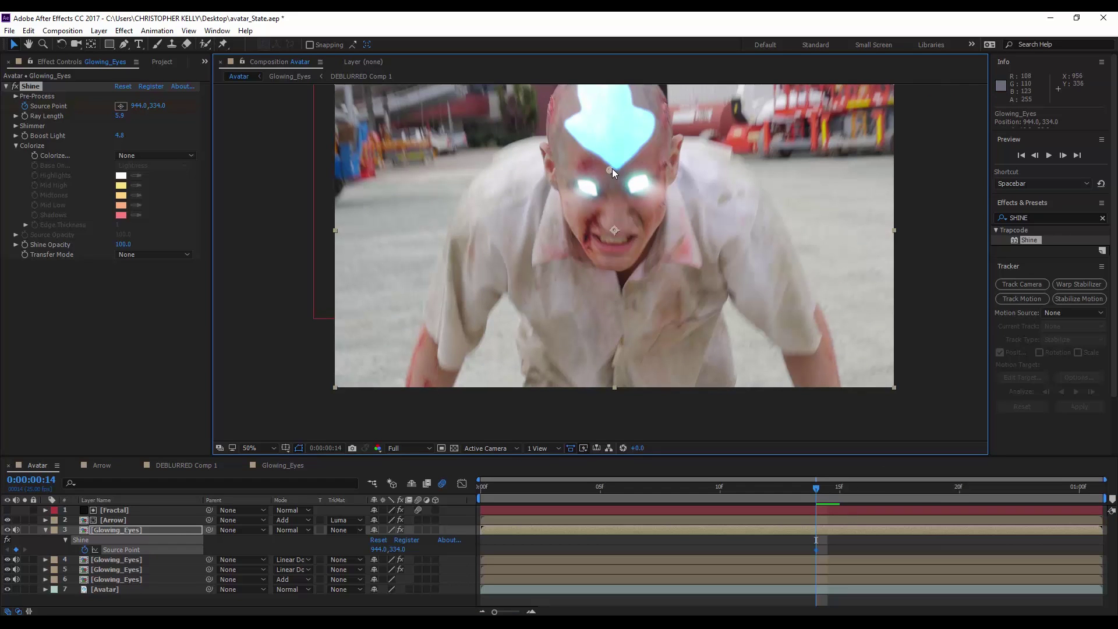
left_click_drag(612, 167, 616, 168)
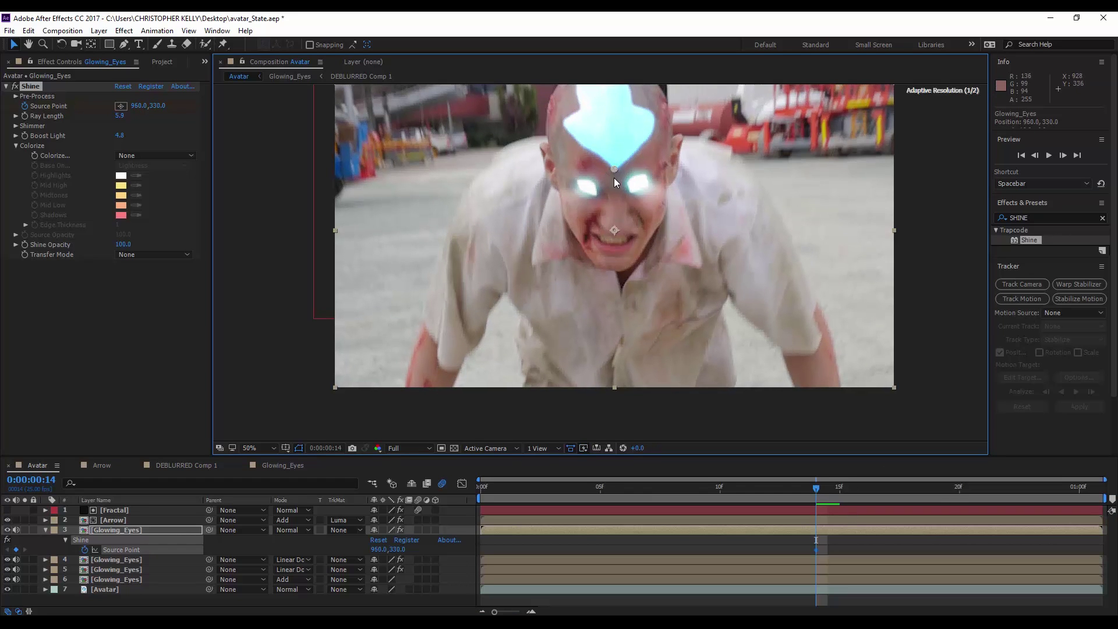
- Keyframe the Shine source point along the arrow's tip from frame 16 on, reaching 998, 480 at frame 24 and 998, 492 at frame 25
key("Page_Down")
key("Page_Down")
key("Page_Down")
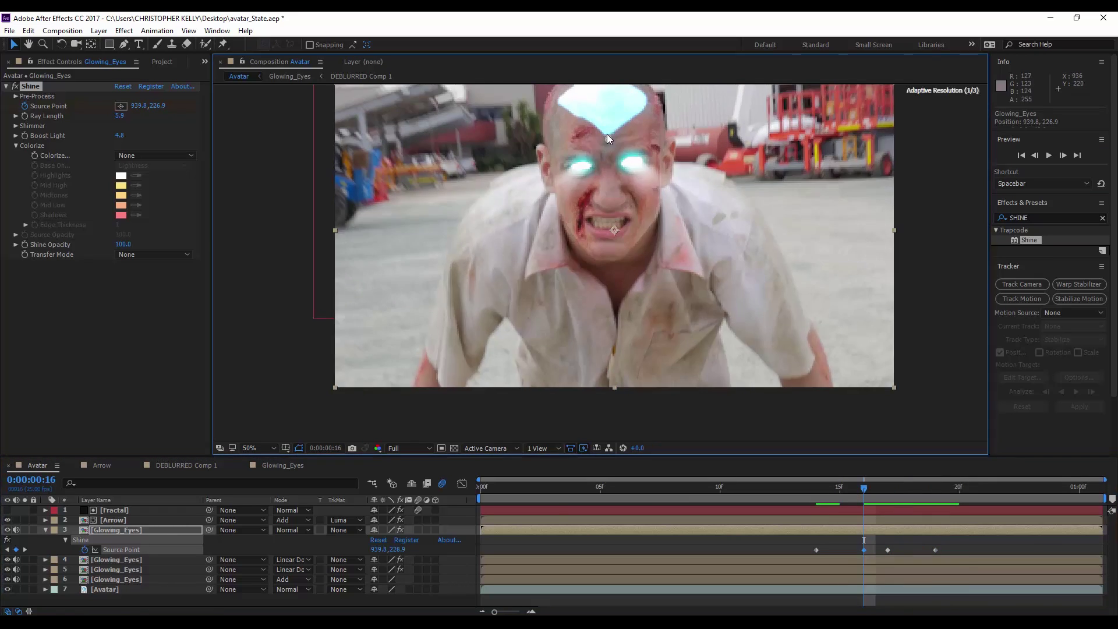
left_click(1055, 493)
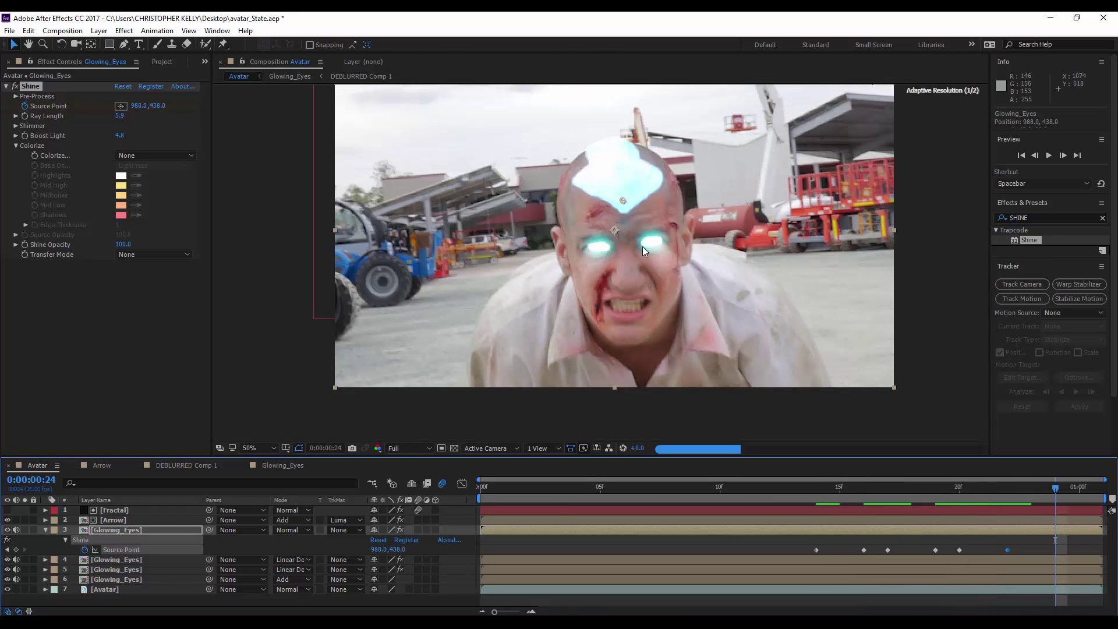
left_click_drag(622, 201, 624, 212)
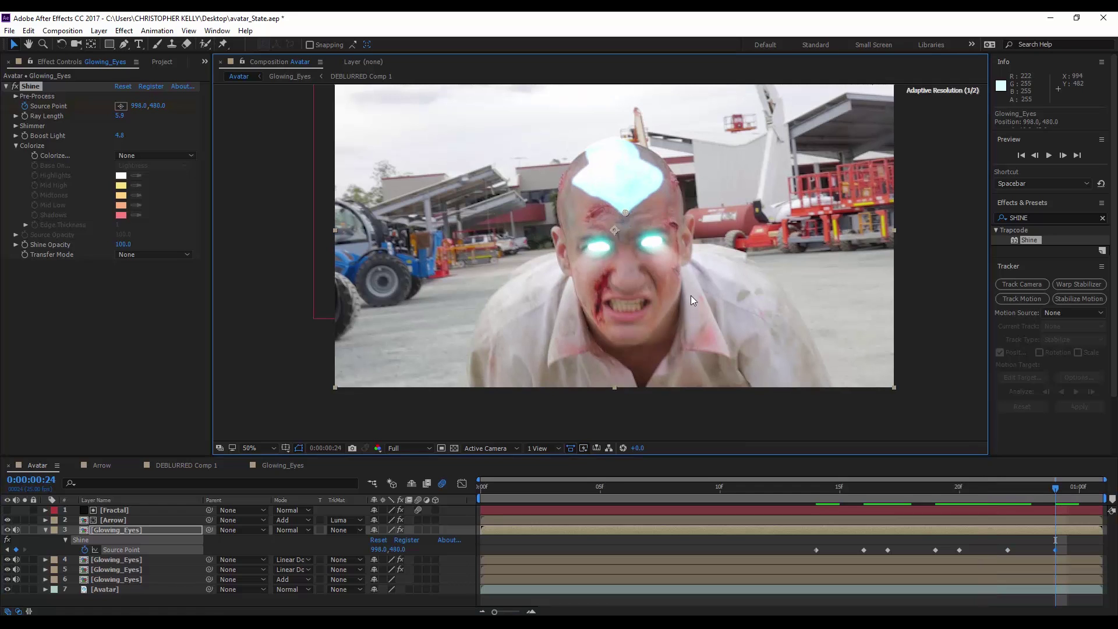
key("Page_Down")
left_click_drag(620, 214, 624, 215)
- Check the in-between frames and add a Shine source point keyframe at frame 15, at 949.7, 253.3, on the arrow's tip
left_click(974, 489)
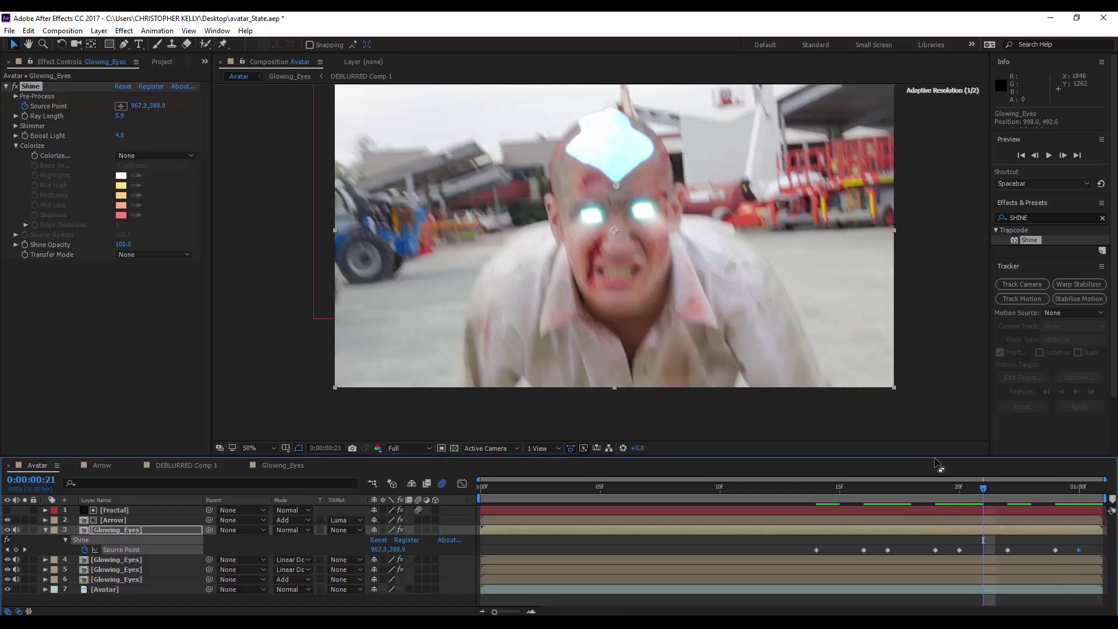
left_click(839, 484)
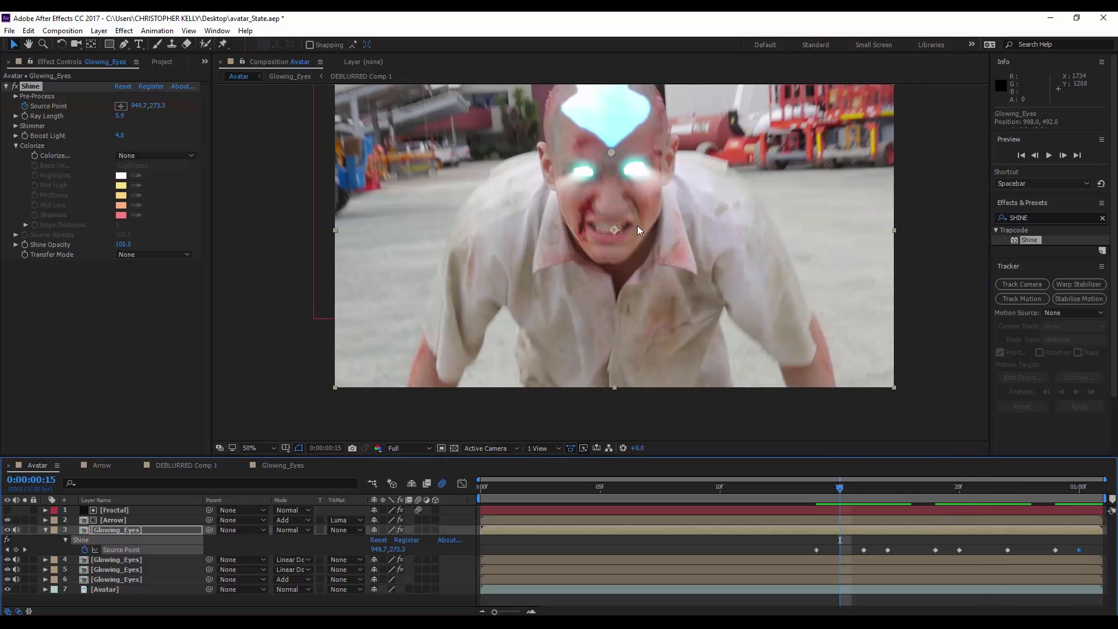
left_click_drag(612, 151, 613, 148)
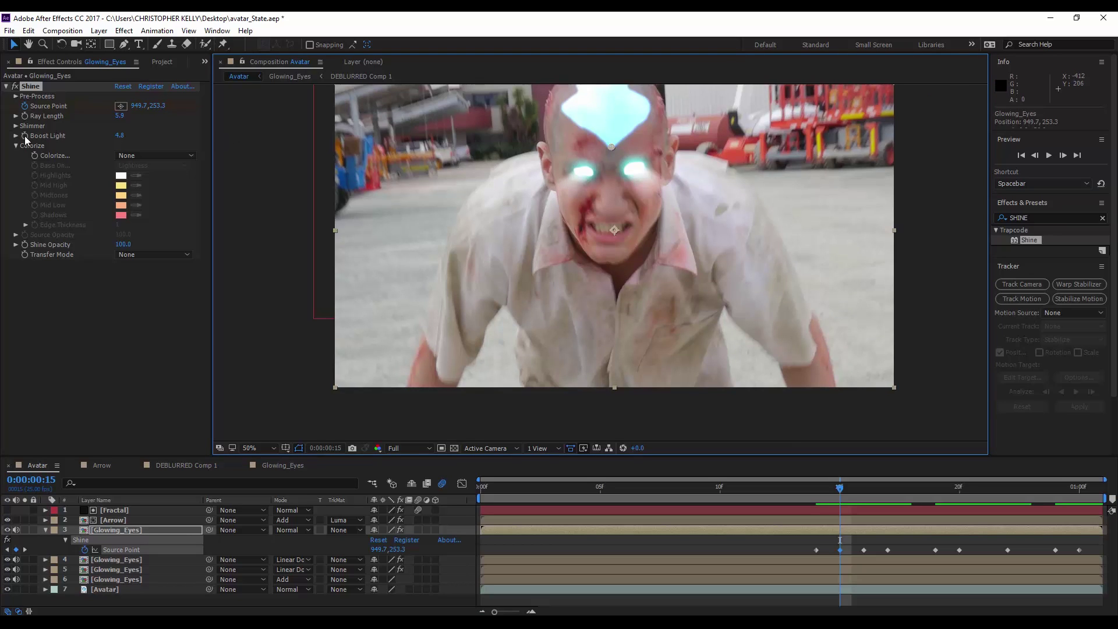
- At frame 14, enable keyframing for Shine's ray length and boost light, set them to 11.3 and 9.1, and preview the rays
left_click(824, 502)
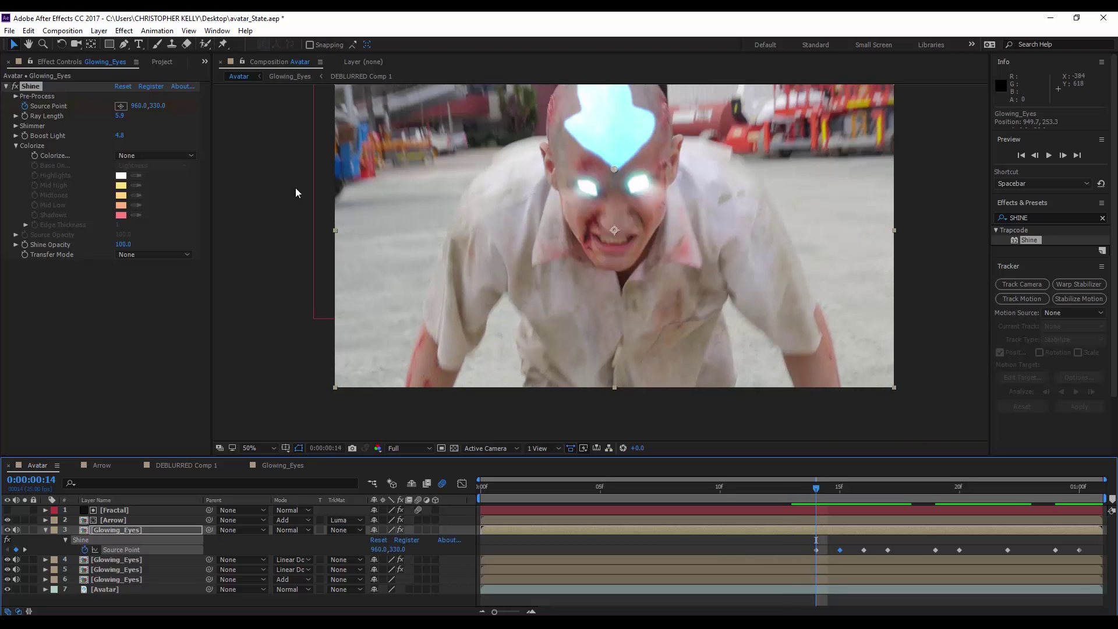
left_click(26, 138)
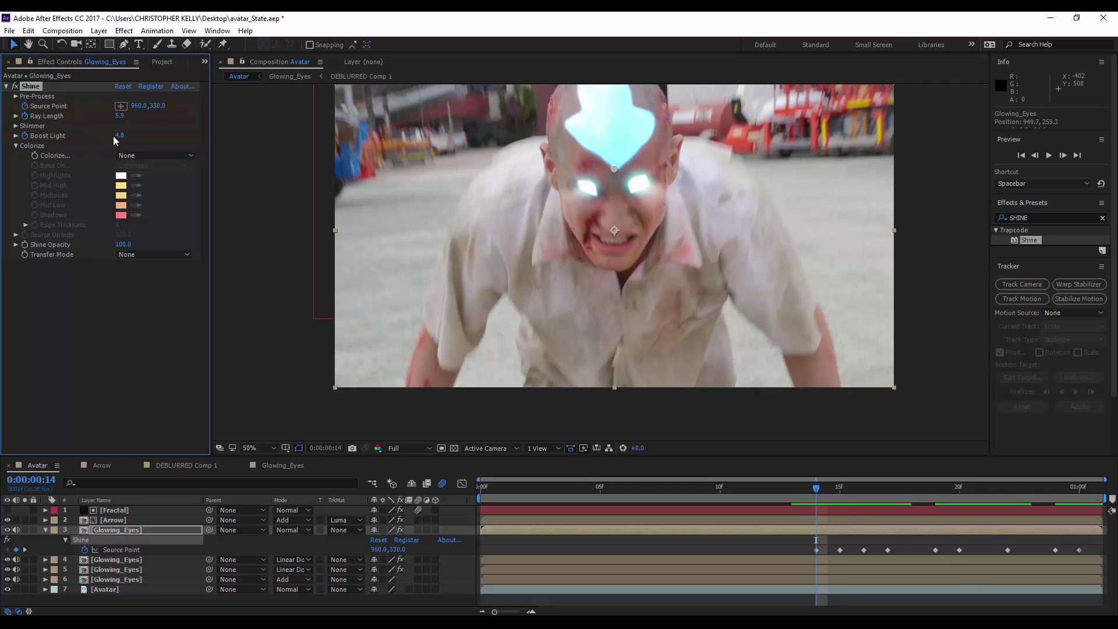
left_click_drag(121, 140, 129, 115)
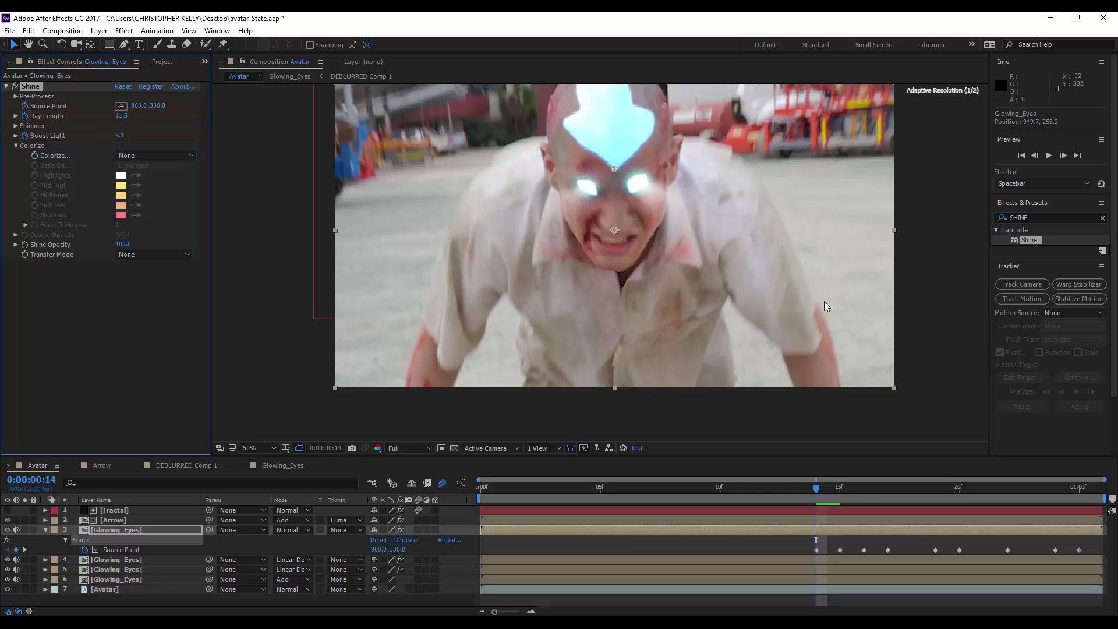
key("space")
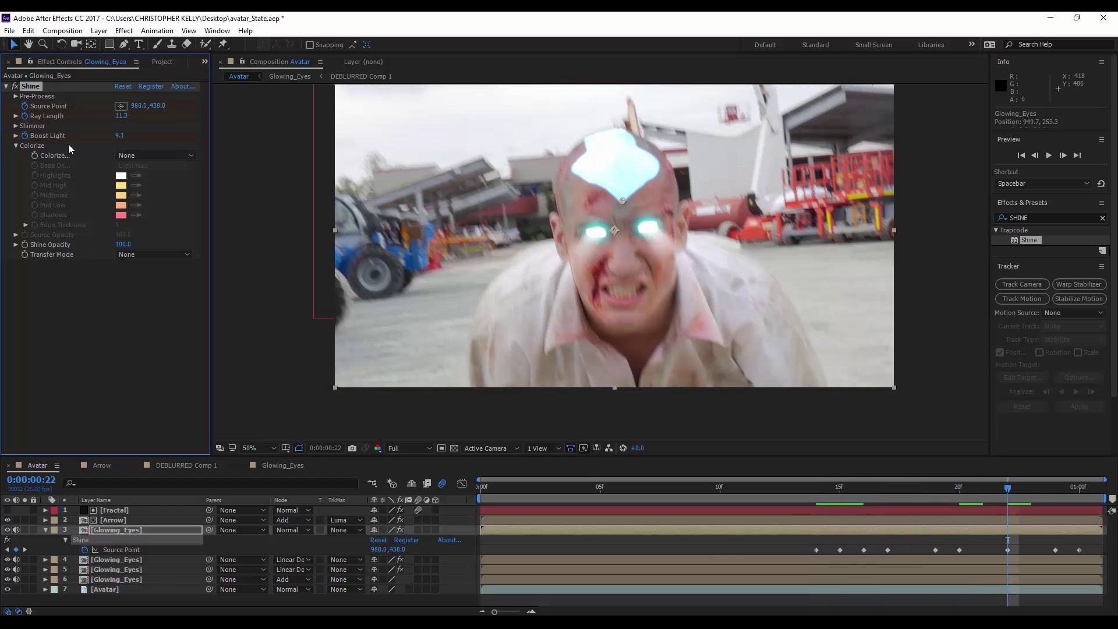
- At frame 22, set Shine's ray length to 4 and its boost light to 1
left_click(121, 115)
type("4")
key("Return")
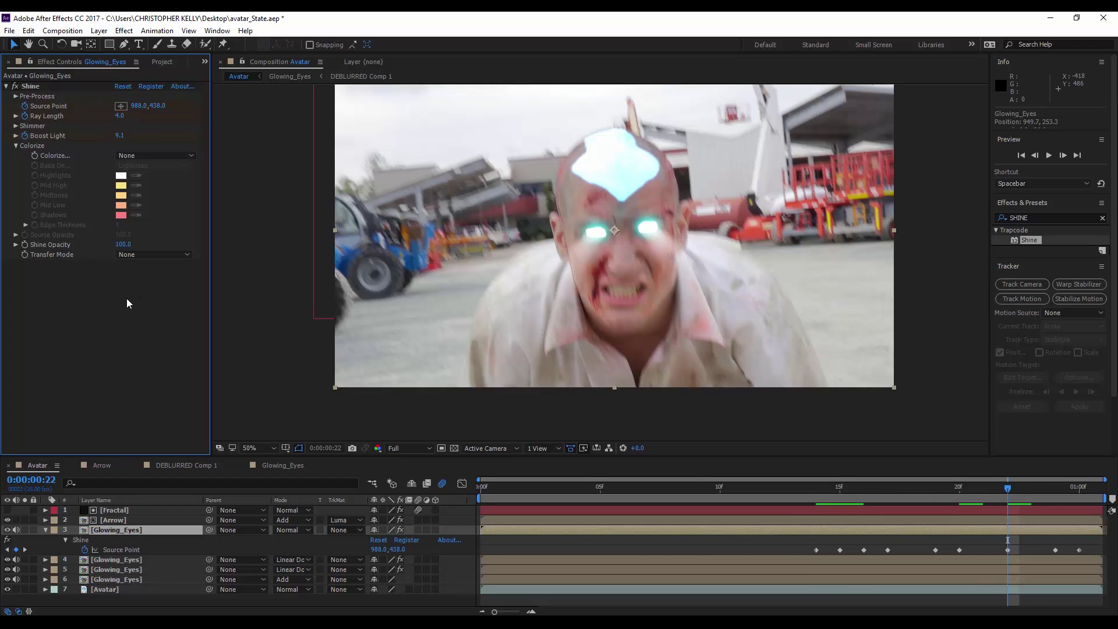
left_click(125, 137)
type("1")
key("Return")
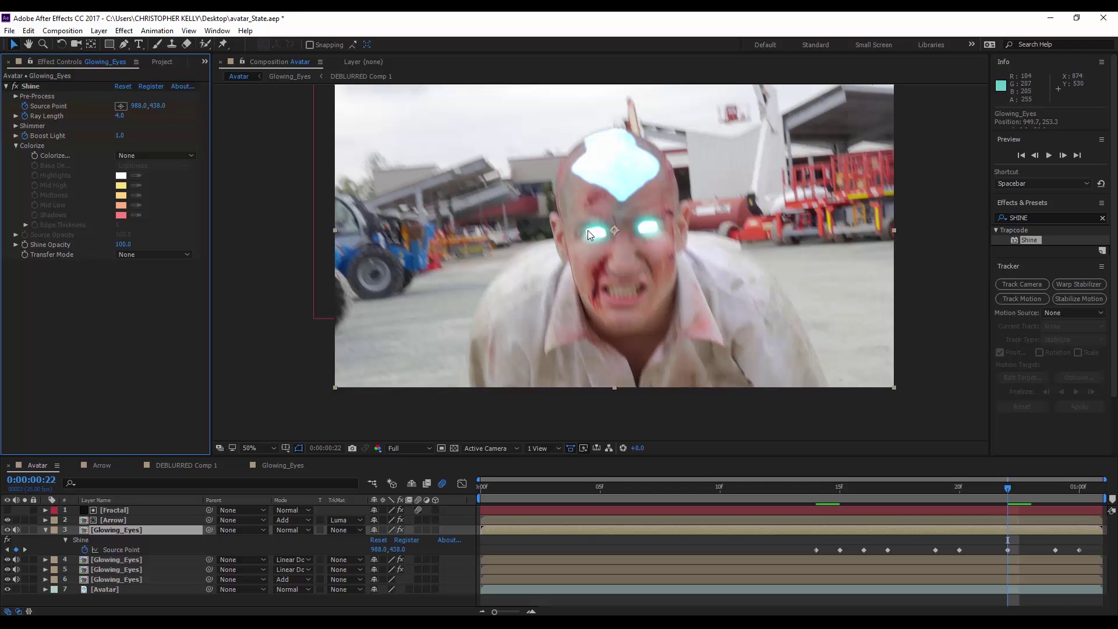
- Switch the Glowing_Eyes layer directly below the Shine layer to the Add blending mode and lower its opacity
left_click(162, 560)
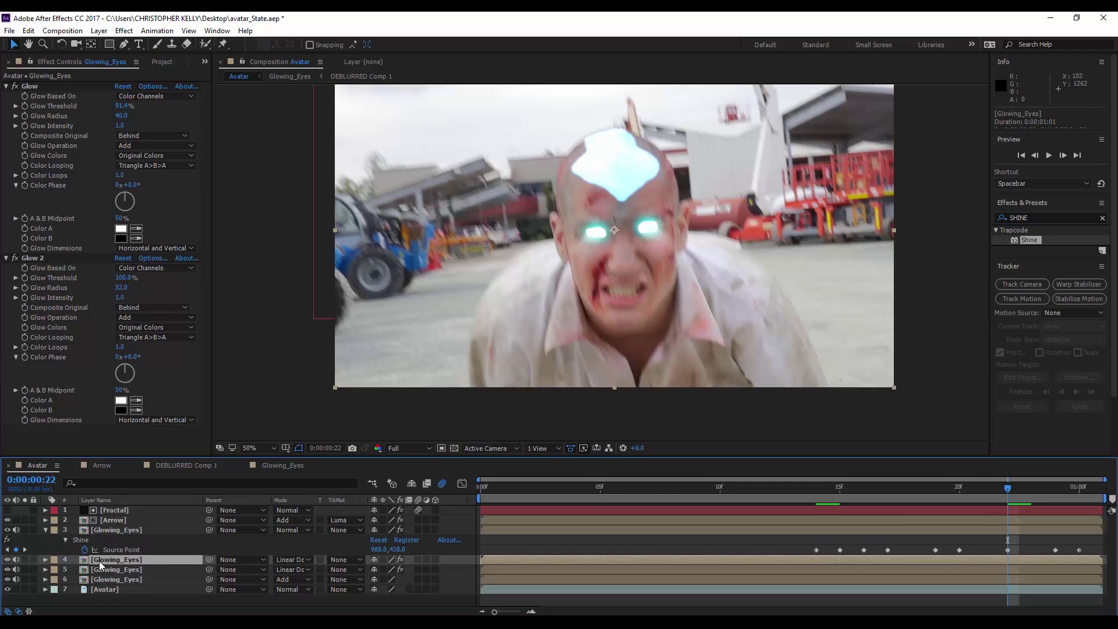
left_click(308, 559)
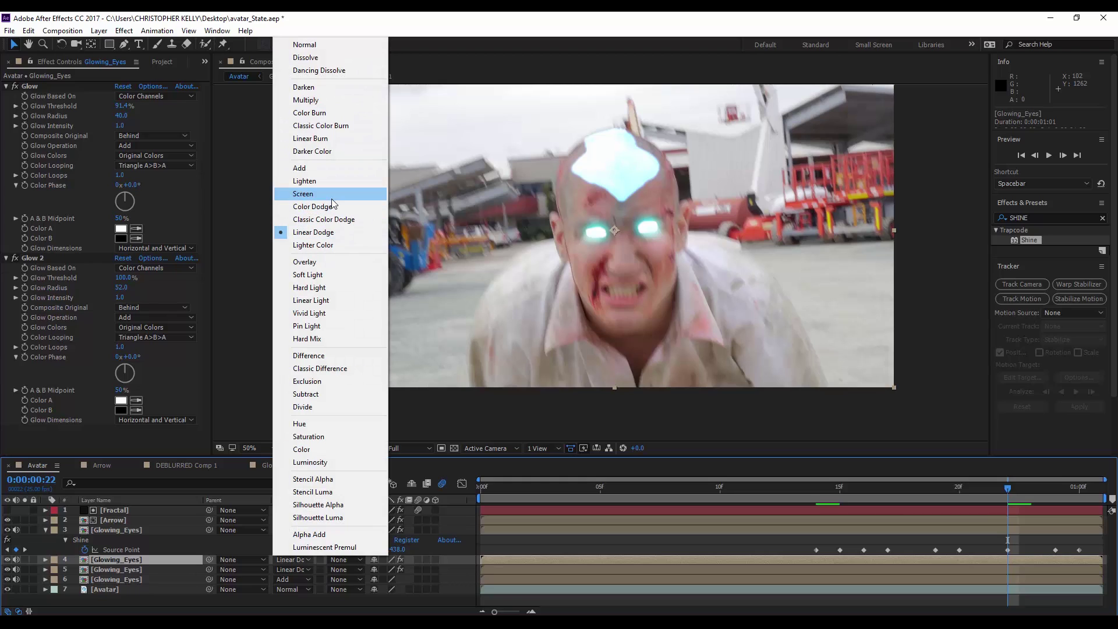
left_click(337, 173)
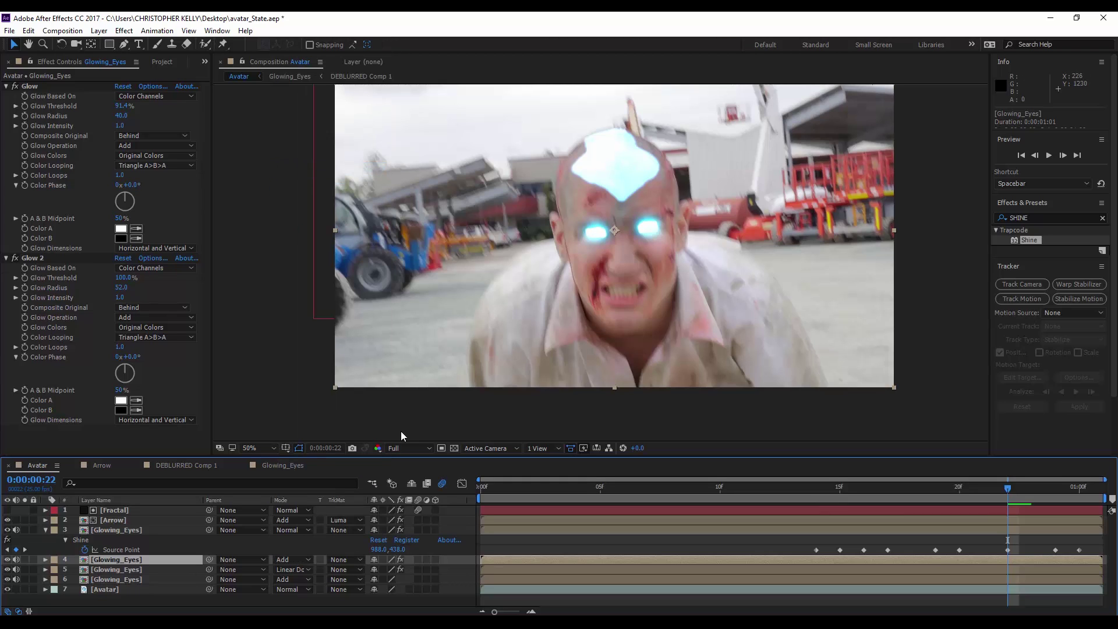
key("t")
left_click_drag(374, 570, 335, 580)
- Collapse the layer properties and preview the Avatar composition from its first frame
left_click(45, 529)
left_click(45, 539)
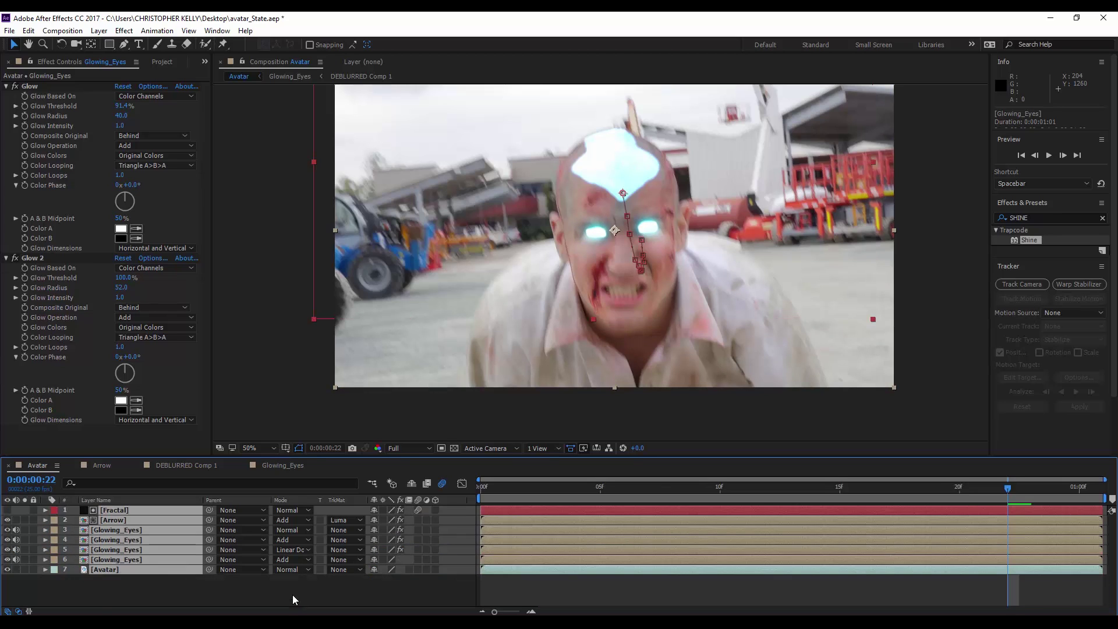
left_click(292, 600)
key("Home")
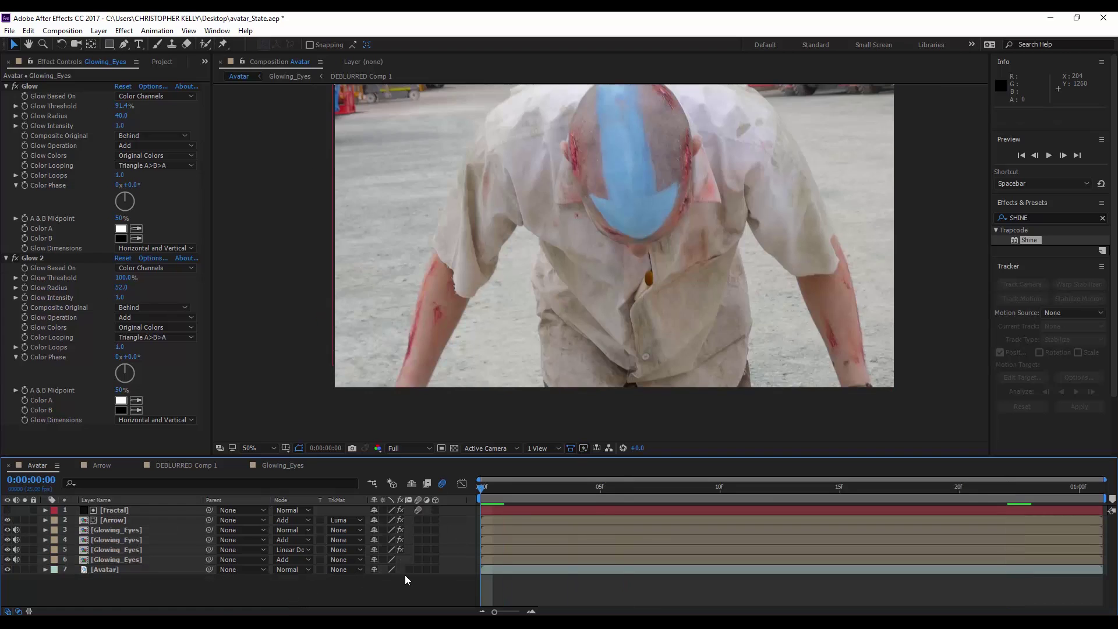
key("space")
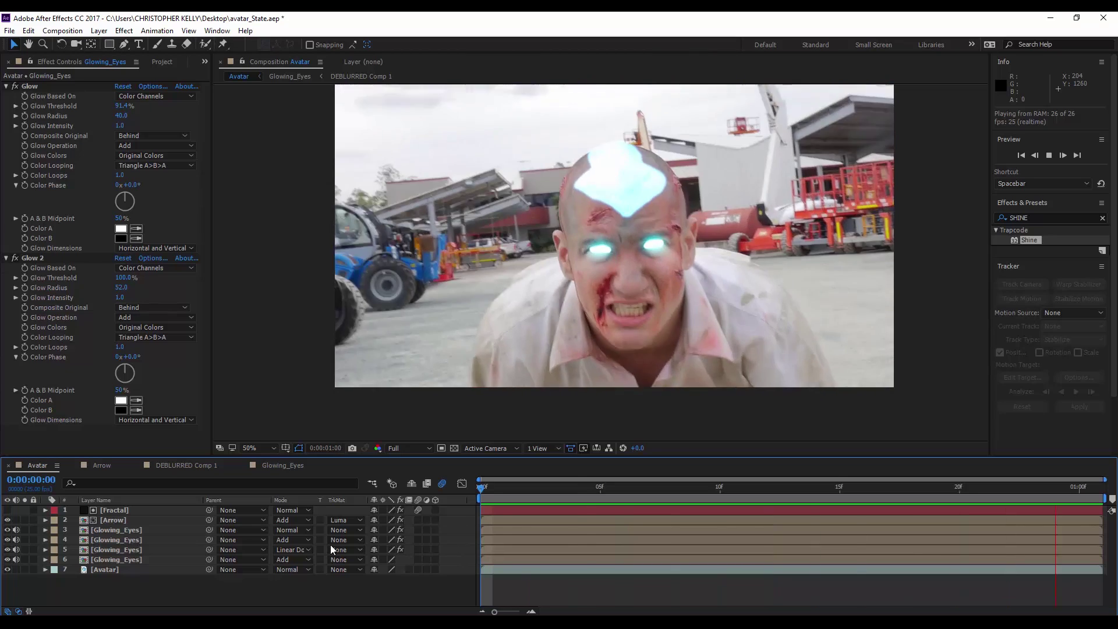
key("space")
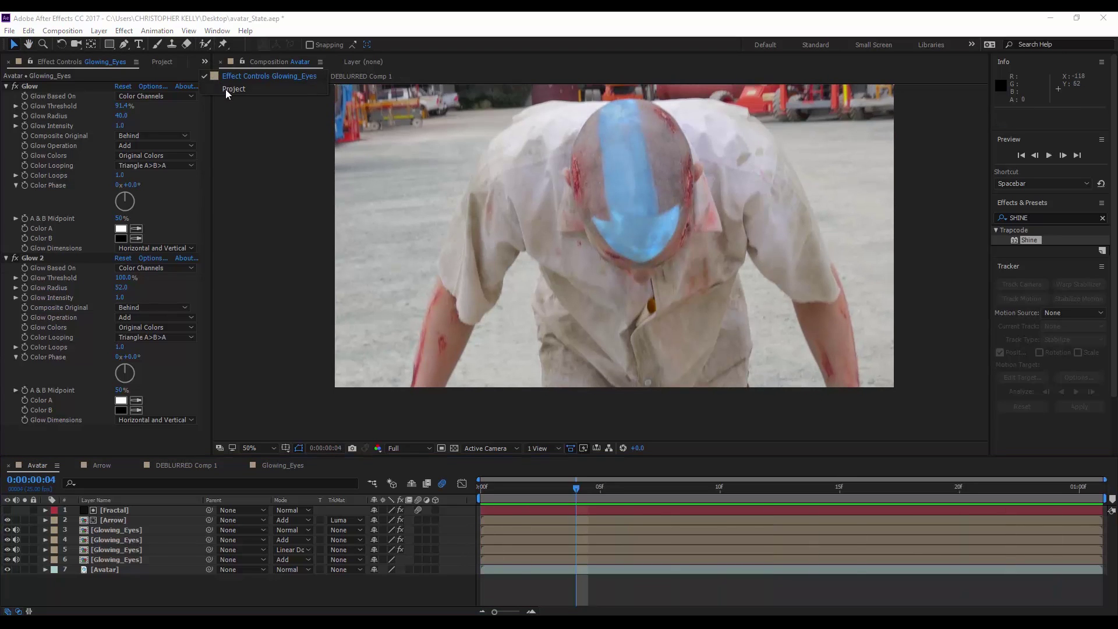
- Add SmokeScreenHit2.mov from the project's FX folder as the topmost layer and shift its clip earlier in time
key("ctrl+0")
left_click(6, 188)
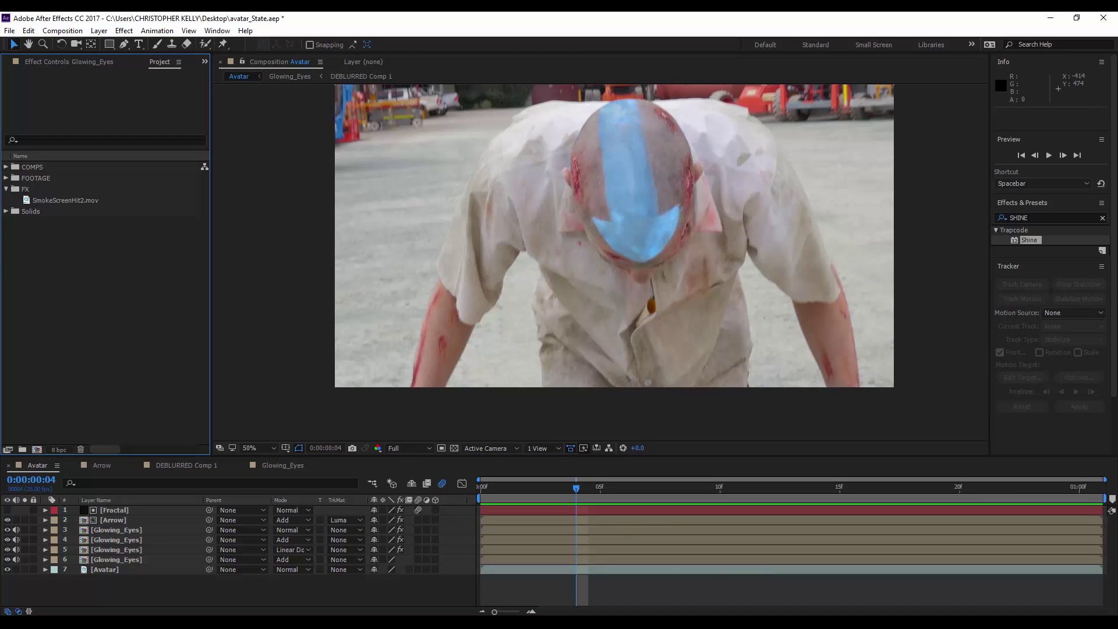
left_click_drag(83, 201, 199, 508)
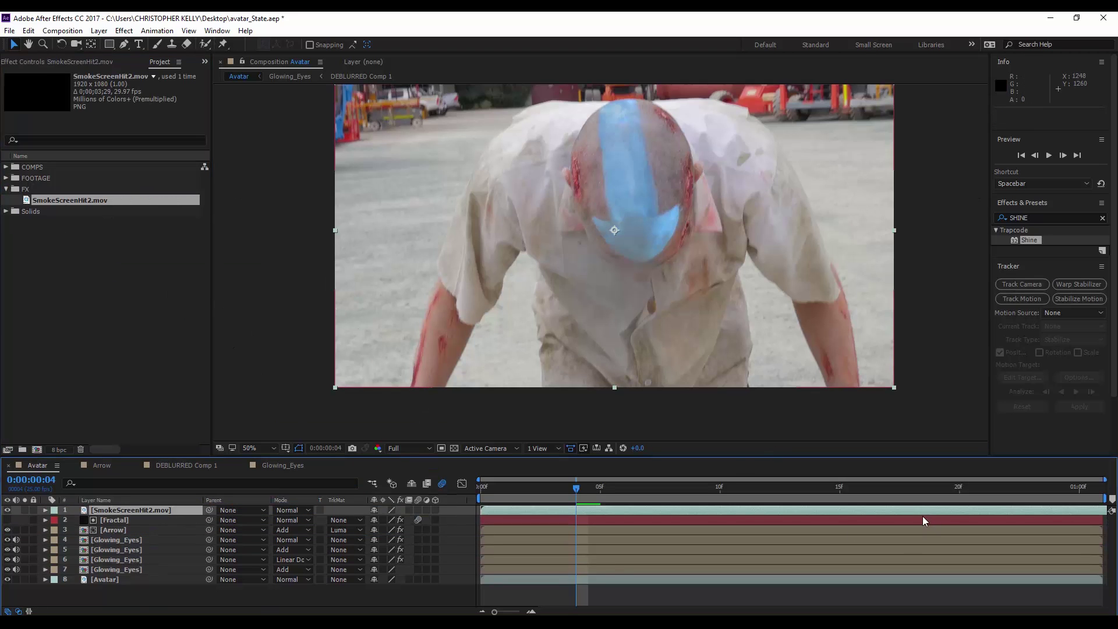
left_click_drag(882, 506, 557, 509)
- Time-reverse the SmokeScreenHit2.mov layer
right_click(158, 510)
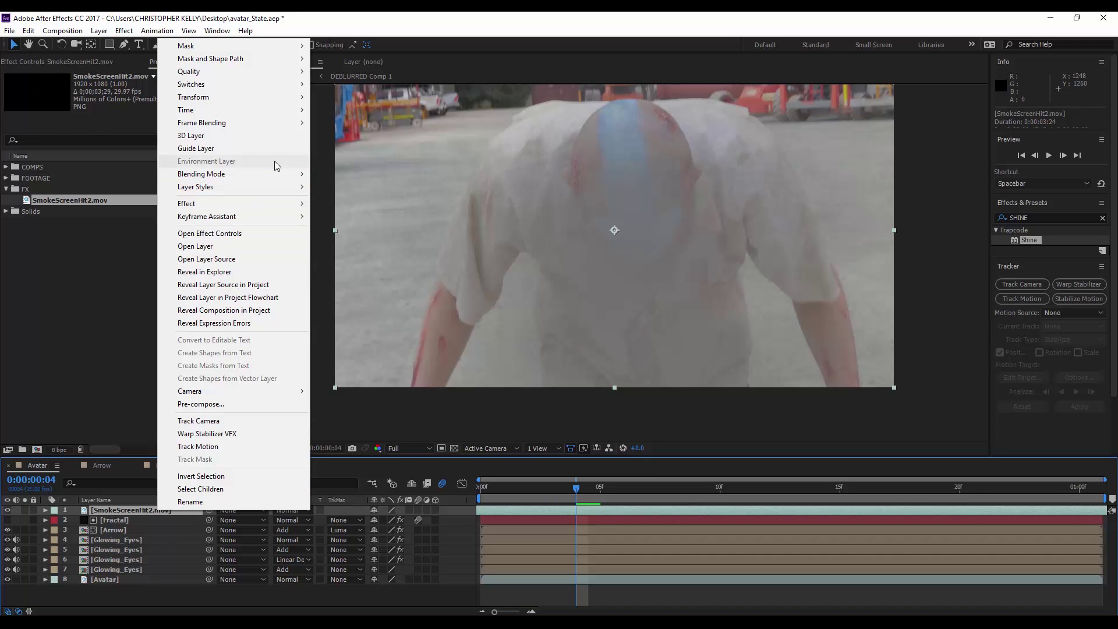
mouse_move(244, 105)
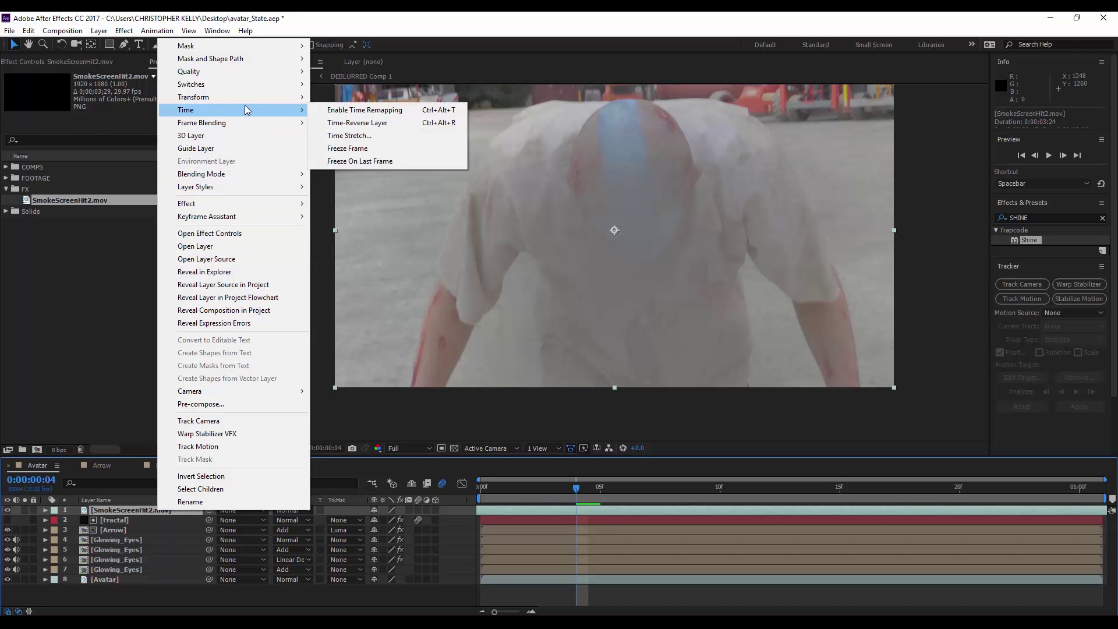
left_click(420, 121)
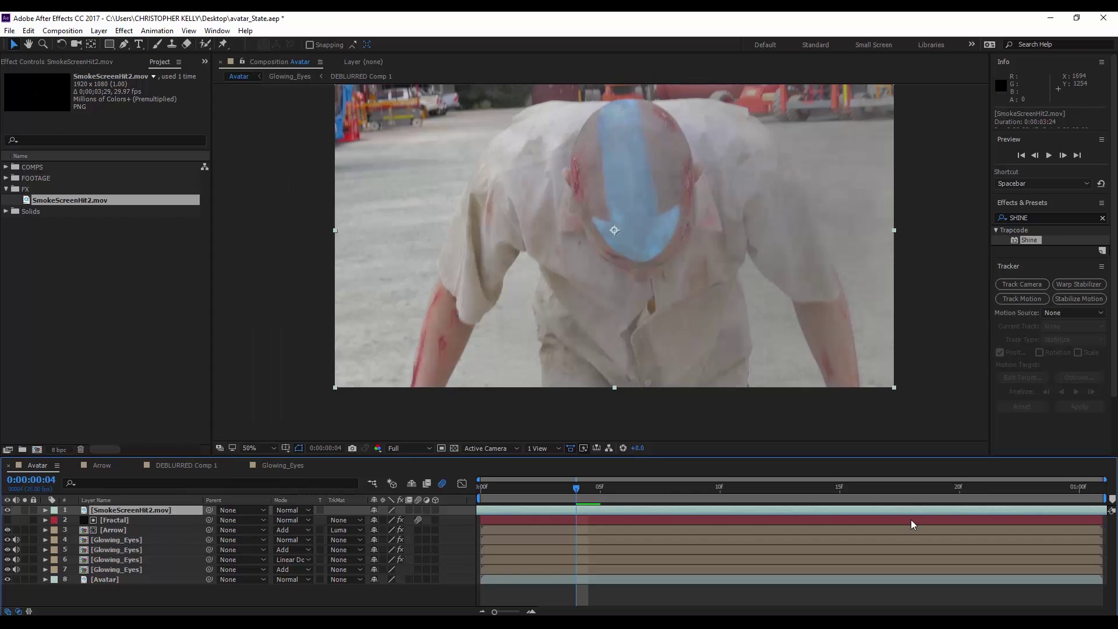
- Draw a mask around the figure on the smoke layer, set it to Subtract, and feather it by 241 pixels
key("f")
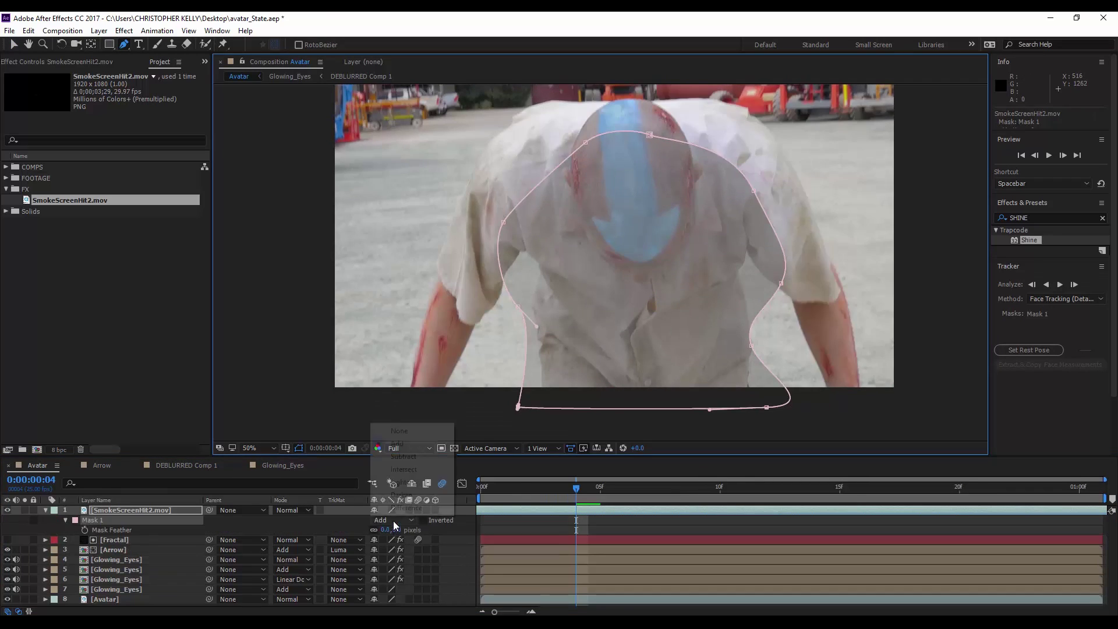
key("space")
key("space")
key("Home")
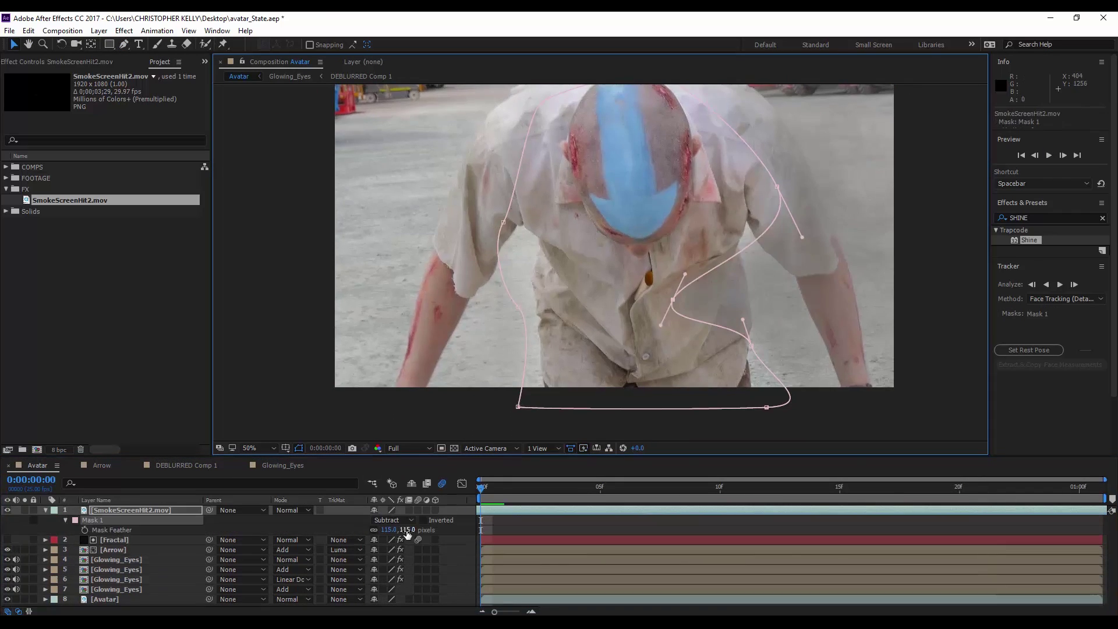
left_click_drag(406, 530, 343, 530)
- Preview the composition with the masked smoke and scrub through its final third to examine the result
key("space")
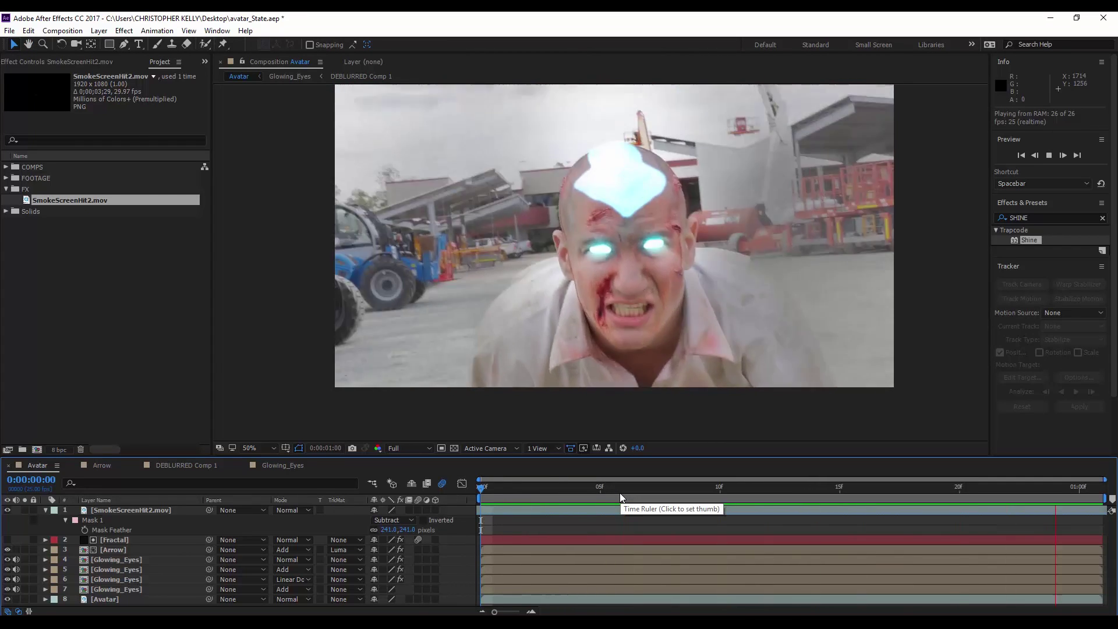
key("space")
key("space")
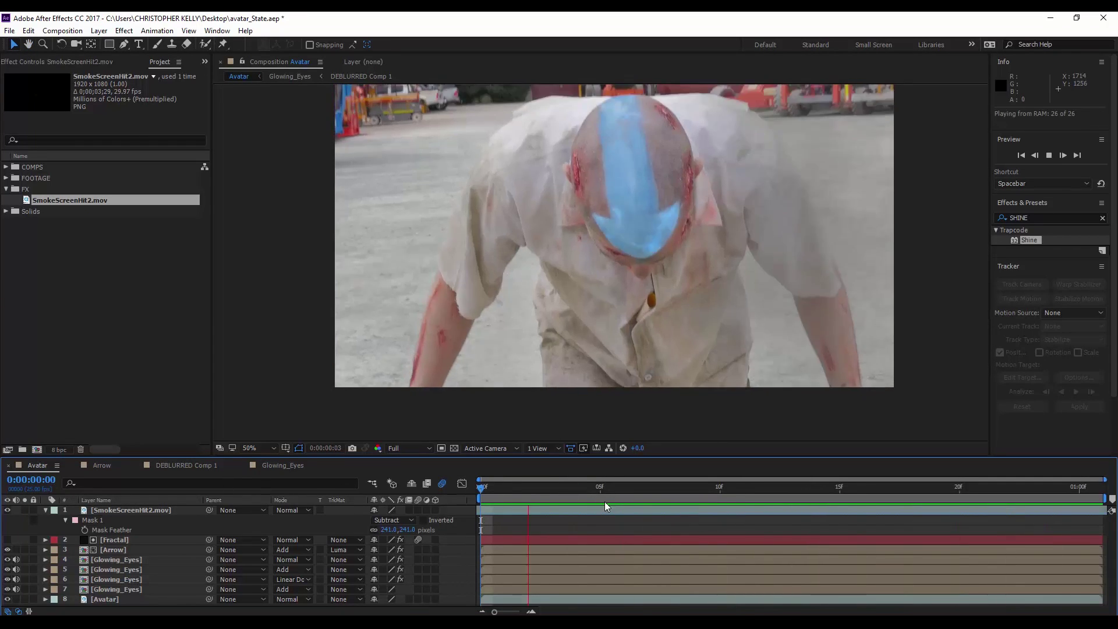
left_click(818, 486)
left_click_drag(826, 484, 1016, 436)
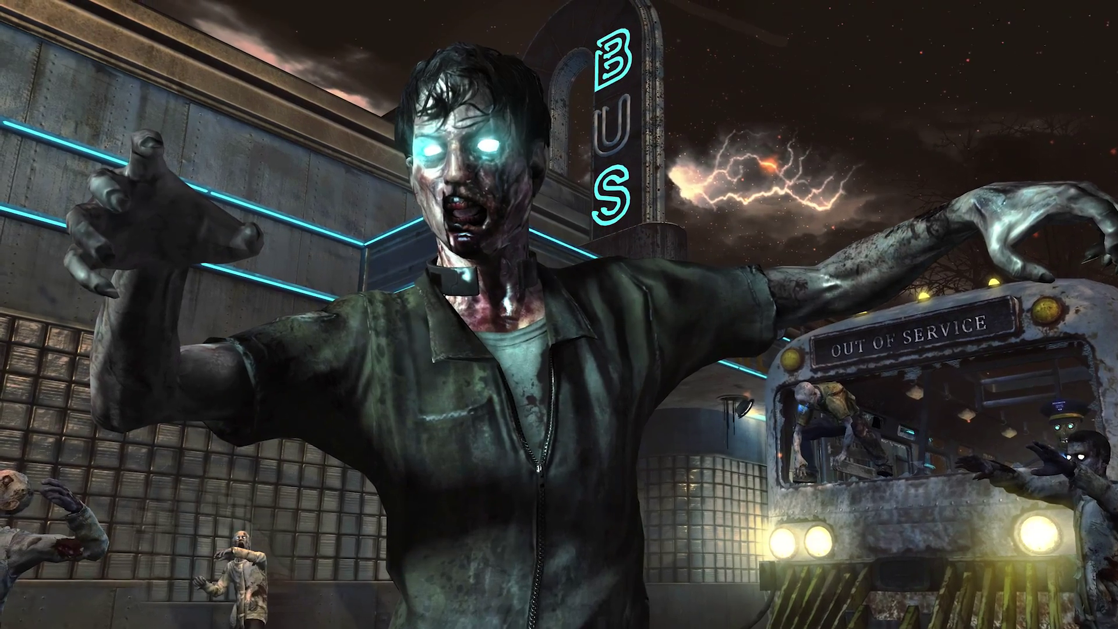